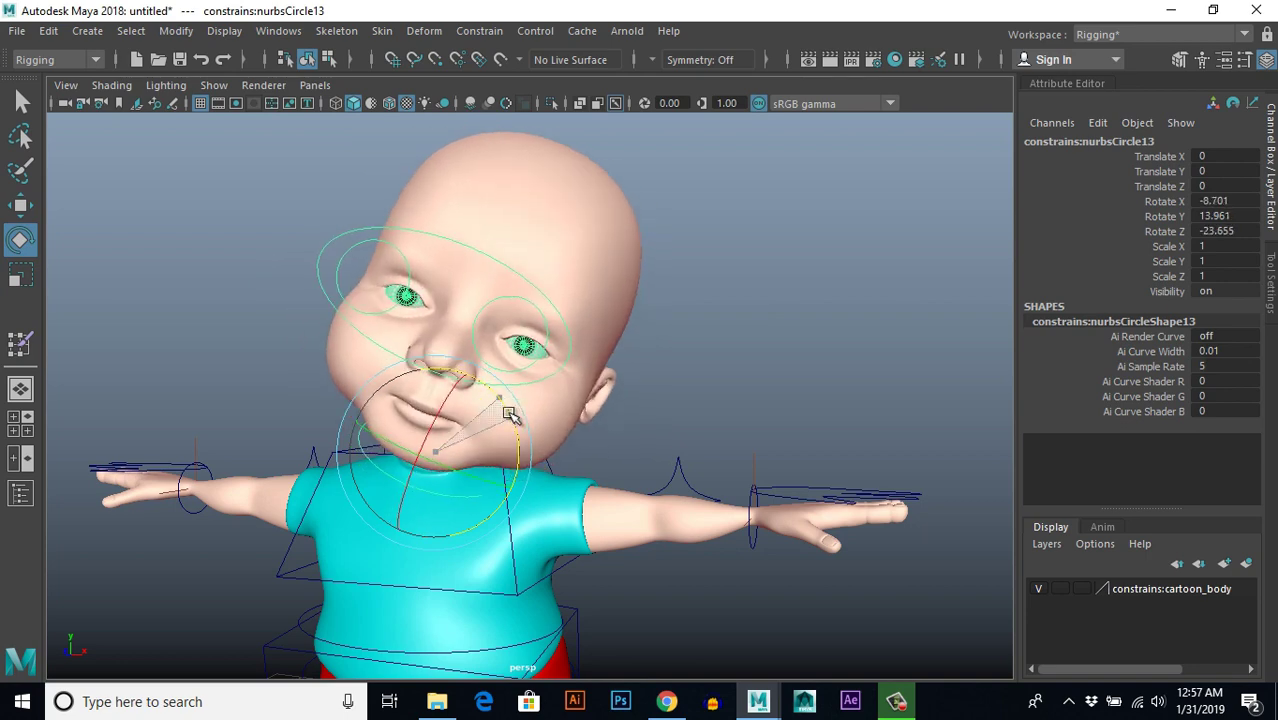
# Step: Test the finished character rig by rotating its waist control and a wrist control
pyautogui.scroll(1, 593, 416)
pyautogui.click(593, 416)
pyautogui.scroll(5, 708, 487)
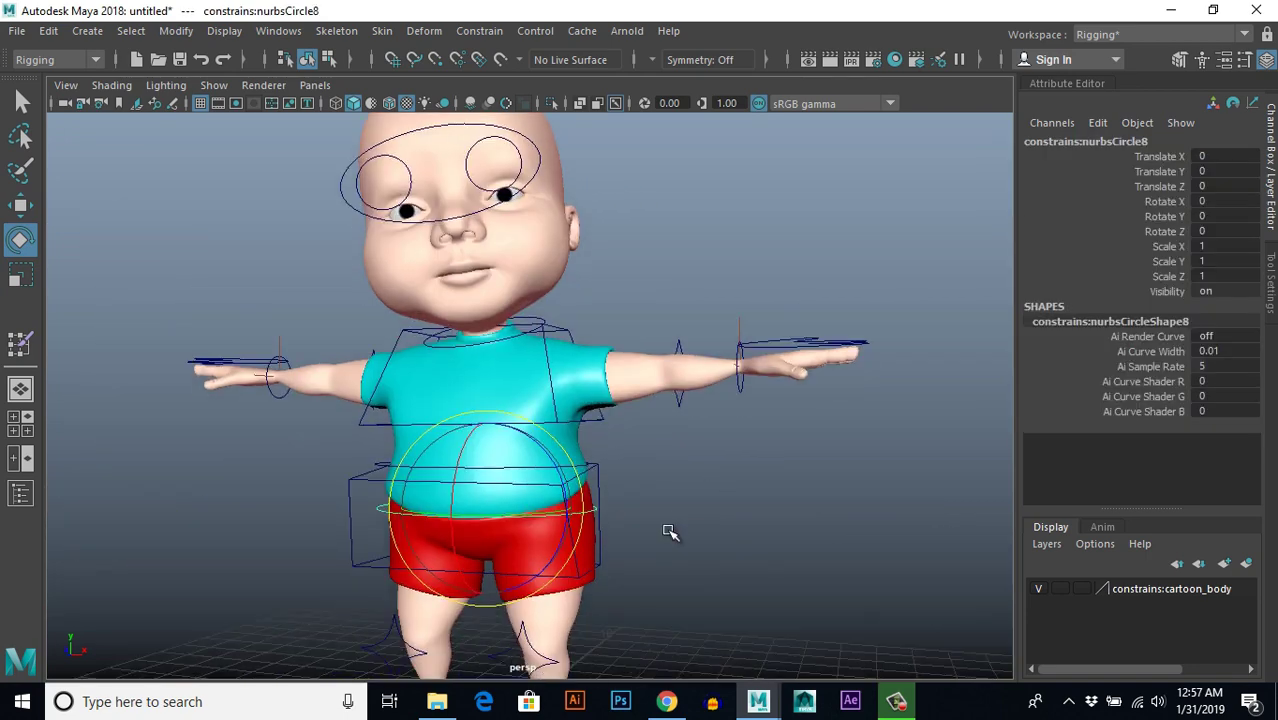
pyautogui.keyDown('alt'); pyautogui.moveTo(670, 532); pyautogui.dragTo(633, 521); pyautogui.keyUp('alt')
pyautogui.scroll(-1, 671, 542)
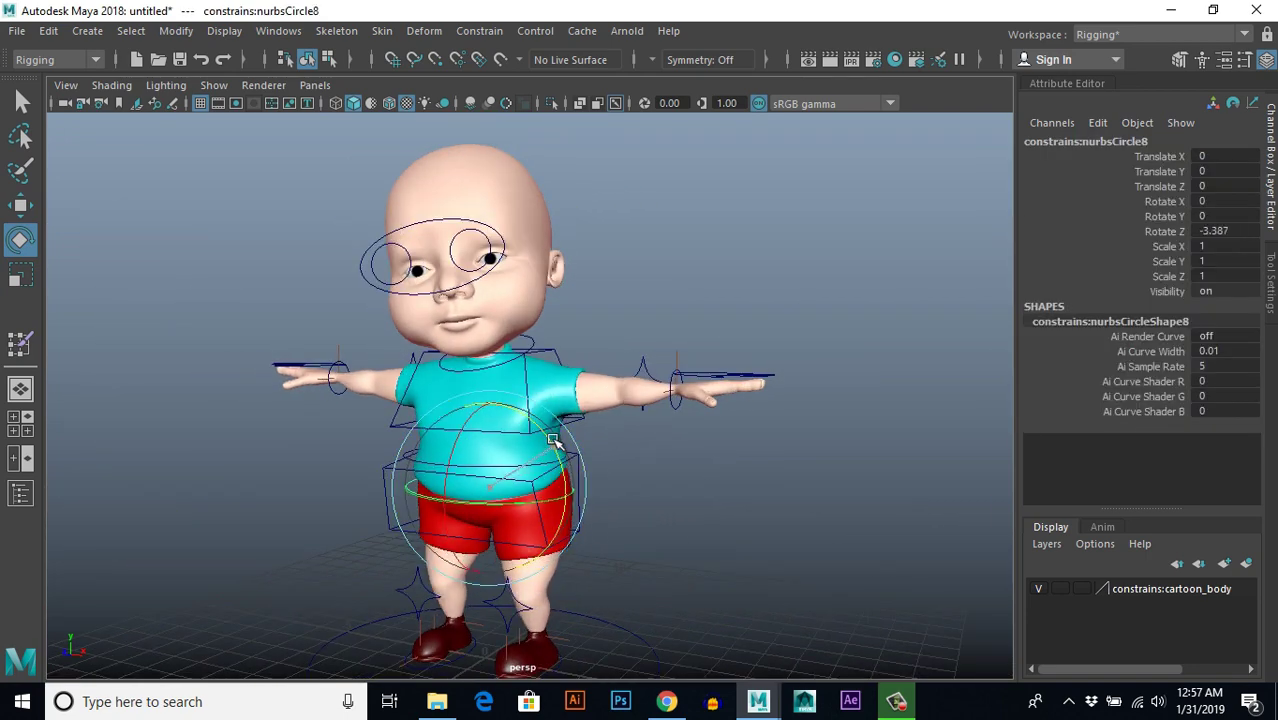
pyautogui.scroll(2, 700, 506)
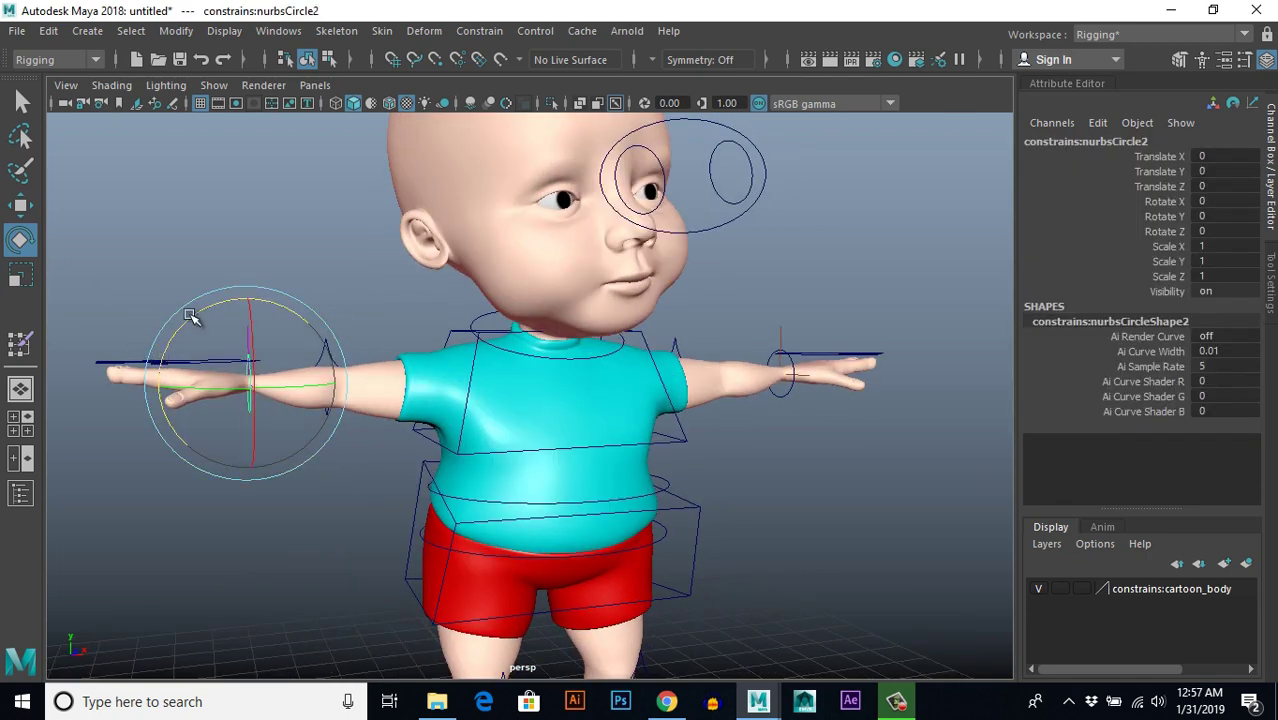
pyautogui.moveTo(191, 312)
pyautogui.mouseDown()
pyautogui.moveTo(209, 335)
pyautogui.moveTo(184, 328)
pyautogui.mouseUp()
pyautogui.click(553, 362)
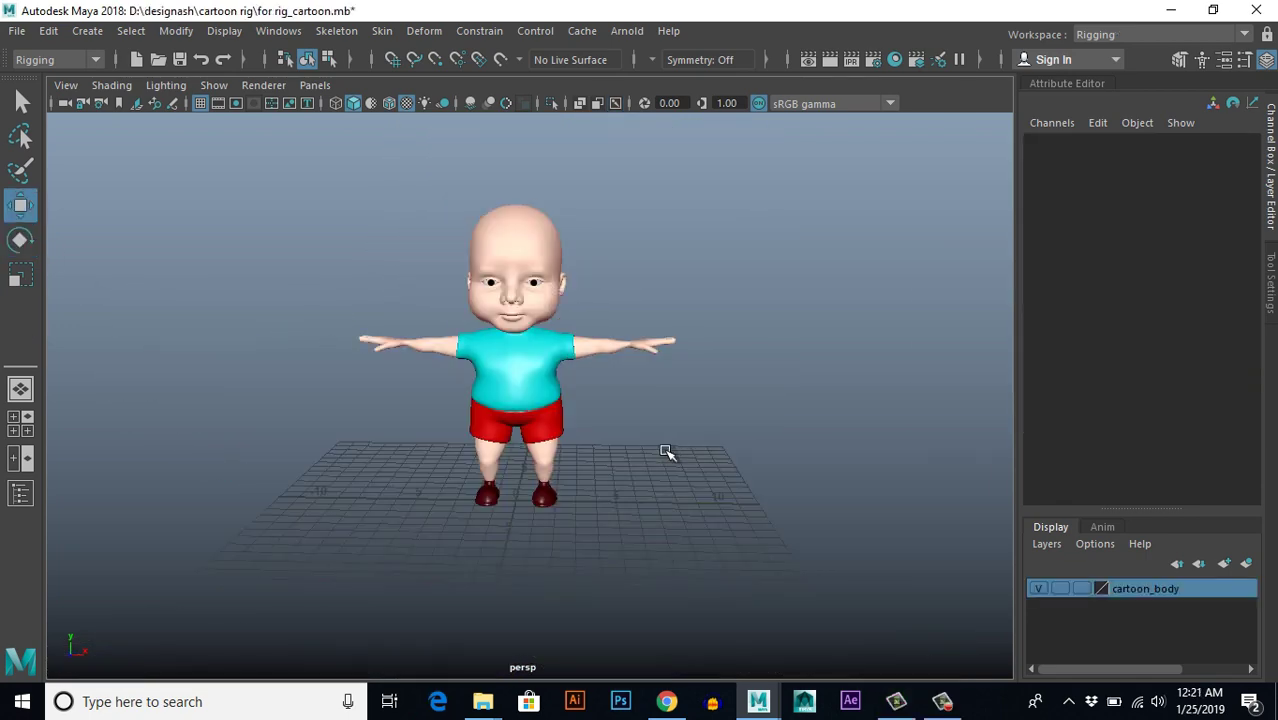
# Step: Set the workspace to Rigging for the unrigged cartoon character scene
pyautogui.keyDown('alt'); pyautogui.moveTo(665, 451); pyautogui.dragTo(565, 497); pyautogui.keyUp('alt')
pyautogui.scroll(3, 682, 470)
pyautogui.scroll(-3, 678, 460)
pyautogui.scroll(2, 590, 523)
pyautogui.scroll(-3, 590, 508)
pyautogui.scroll(2, 565, 497)
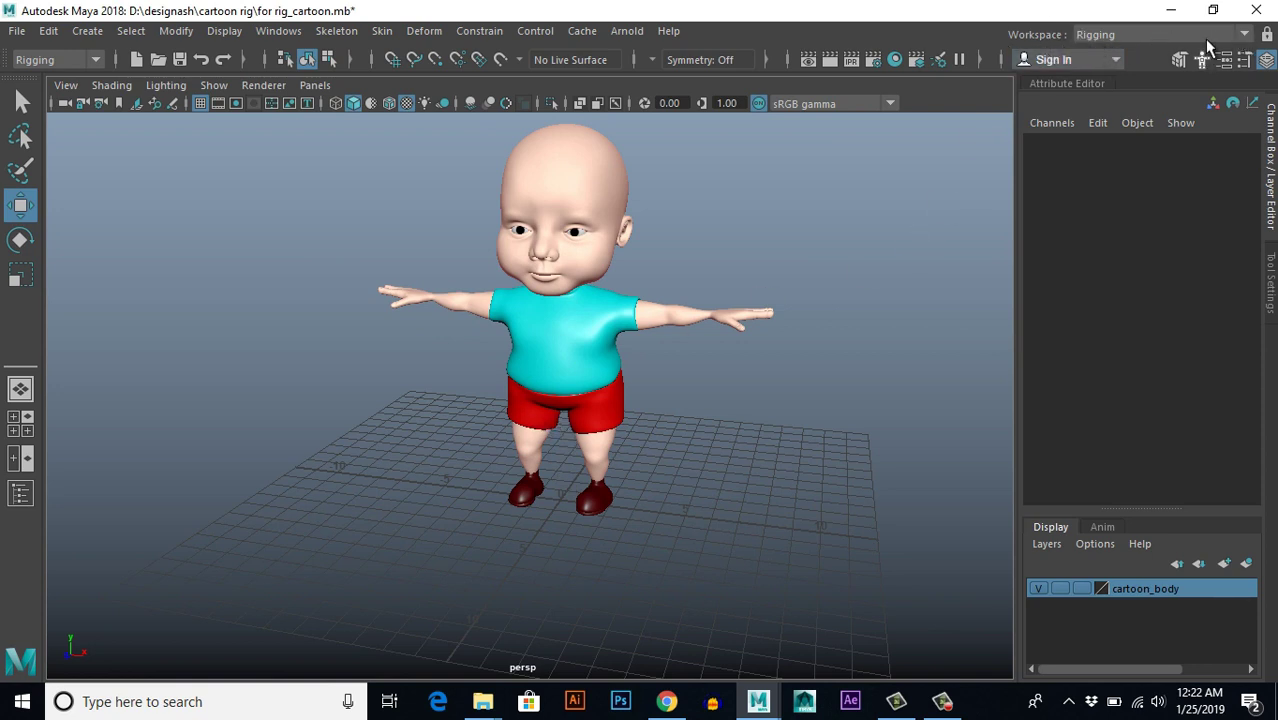
pyautogui.click(1243, 35)
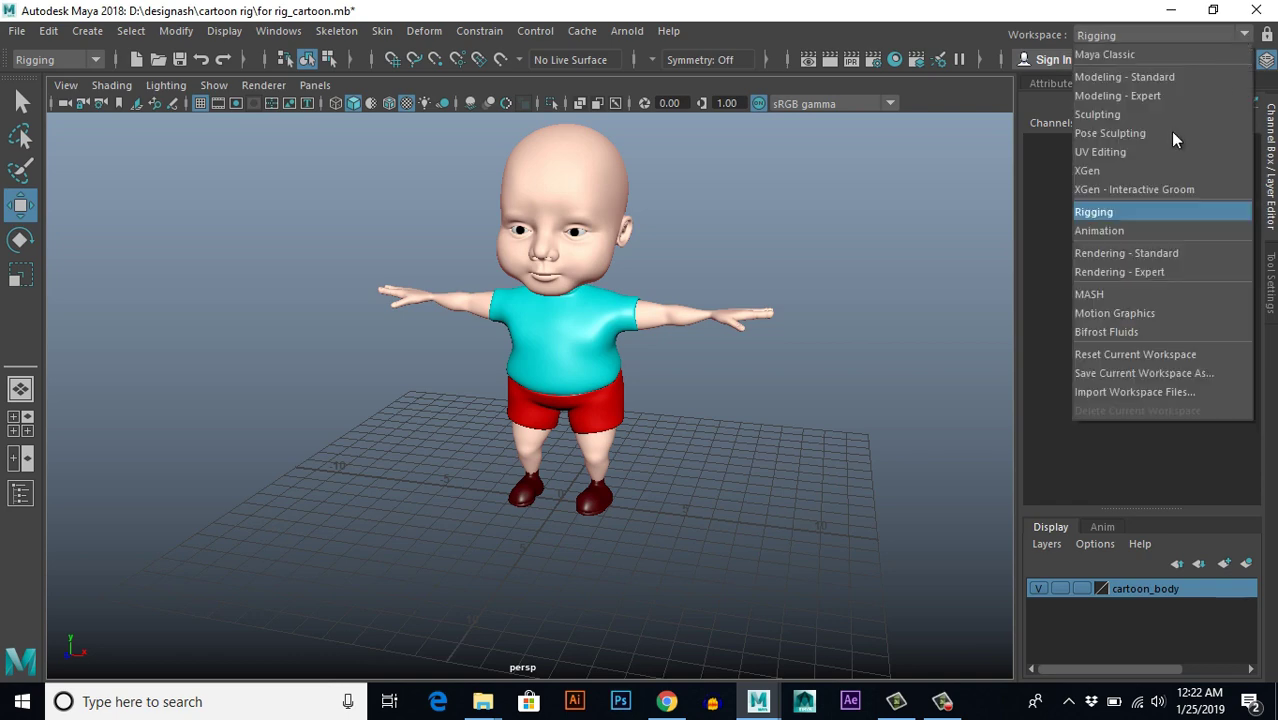
pyautogui.click(1094, 212)
# Step: Toggle the cartoon_body layer's visibility off and on to check which parts of the character it contains
pyautogui.scroll(5, 683, 495)
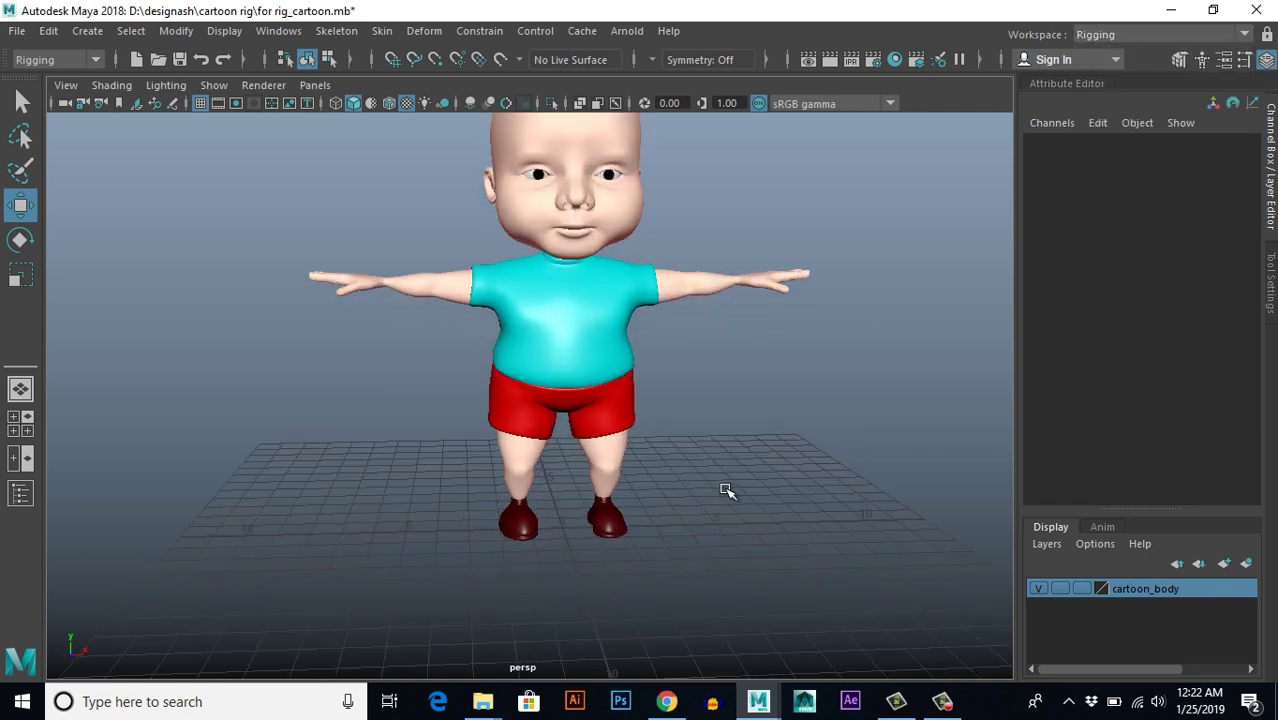
pyautogui.scroll(-4, 670, 451)
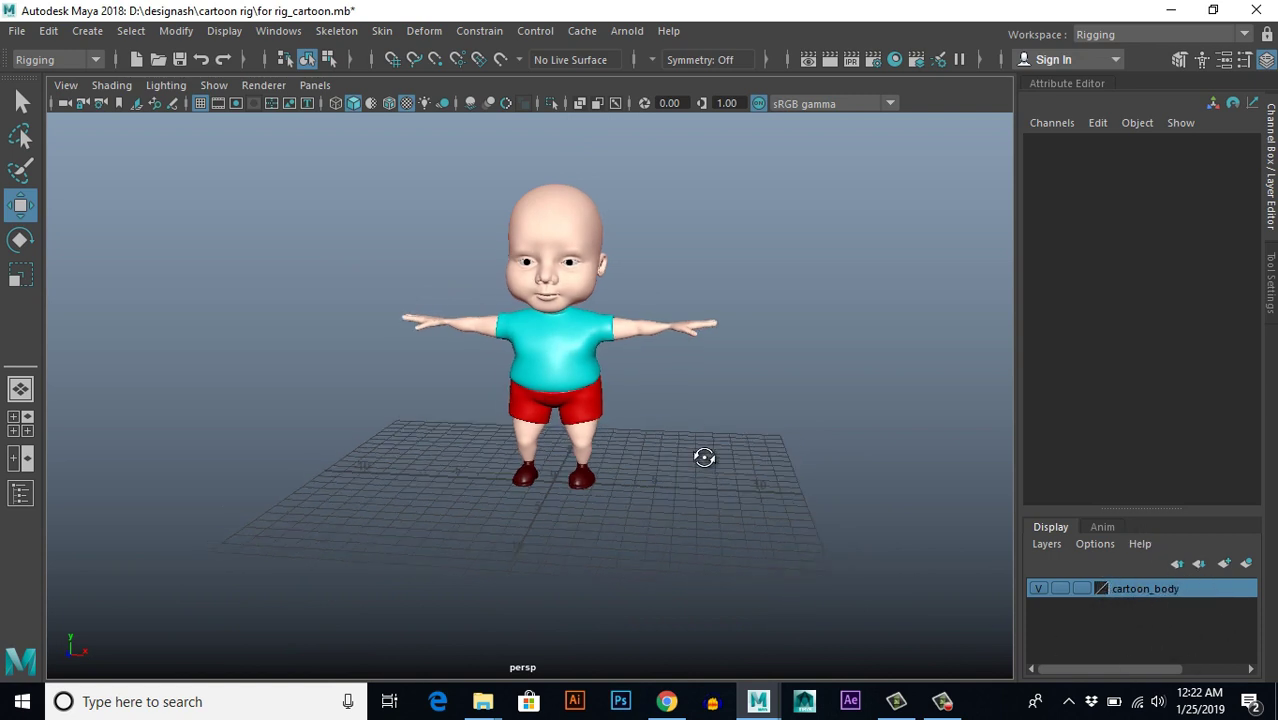
pyautogui.scroll(3, 702, 445)
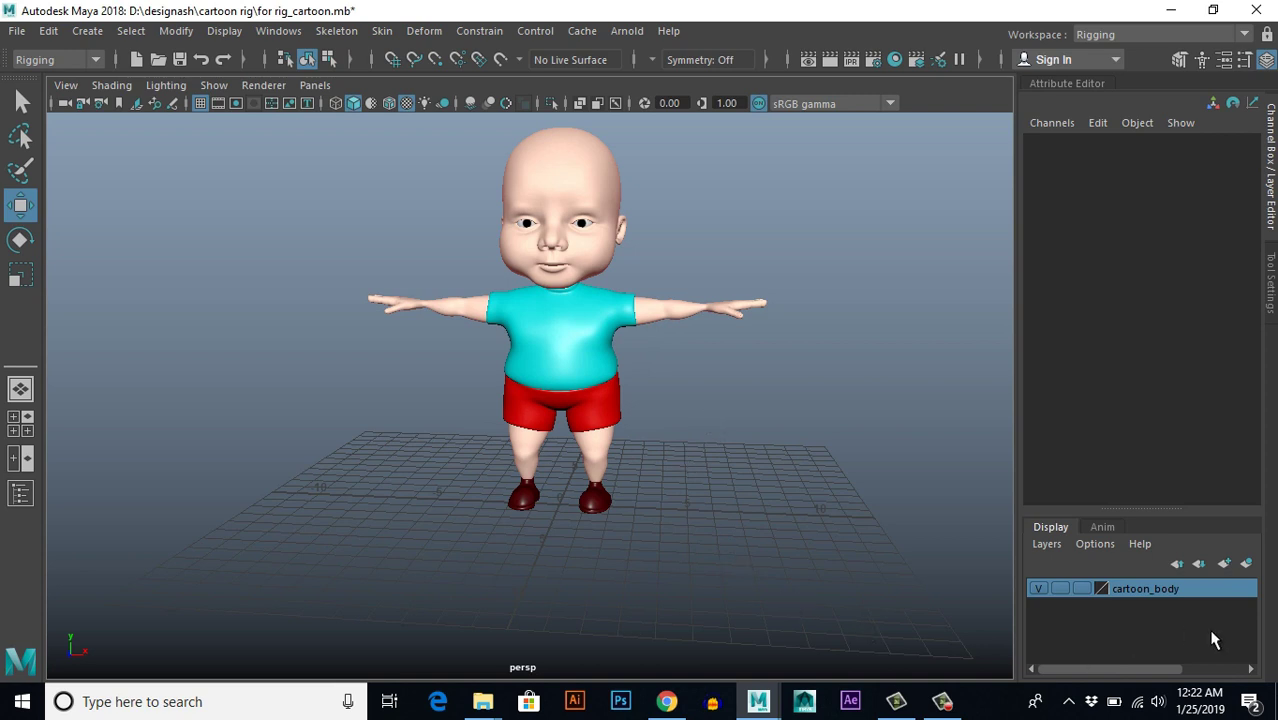
pyautogui.click(1038, 589)
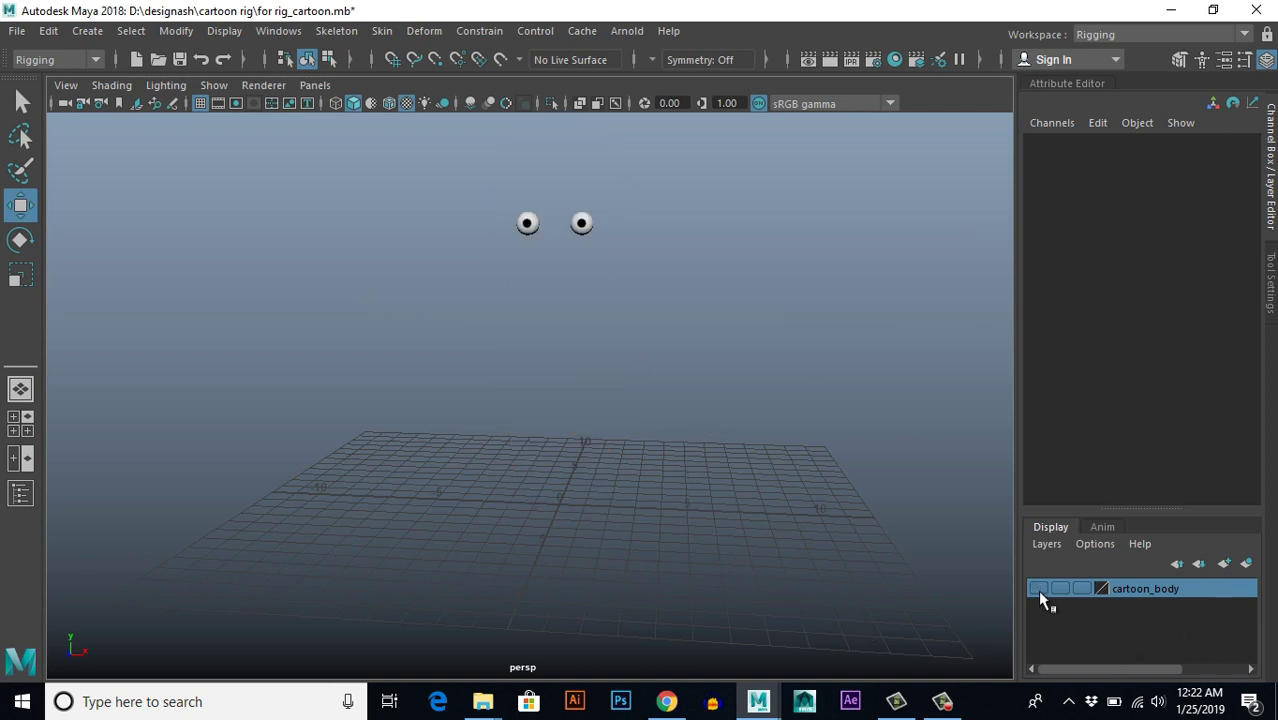
pyautogui.click(1038, 589)
pyautogui.click(1038, 589)
pyautogui.click(1037, 590)
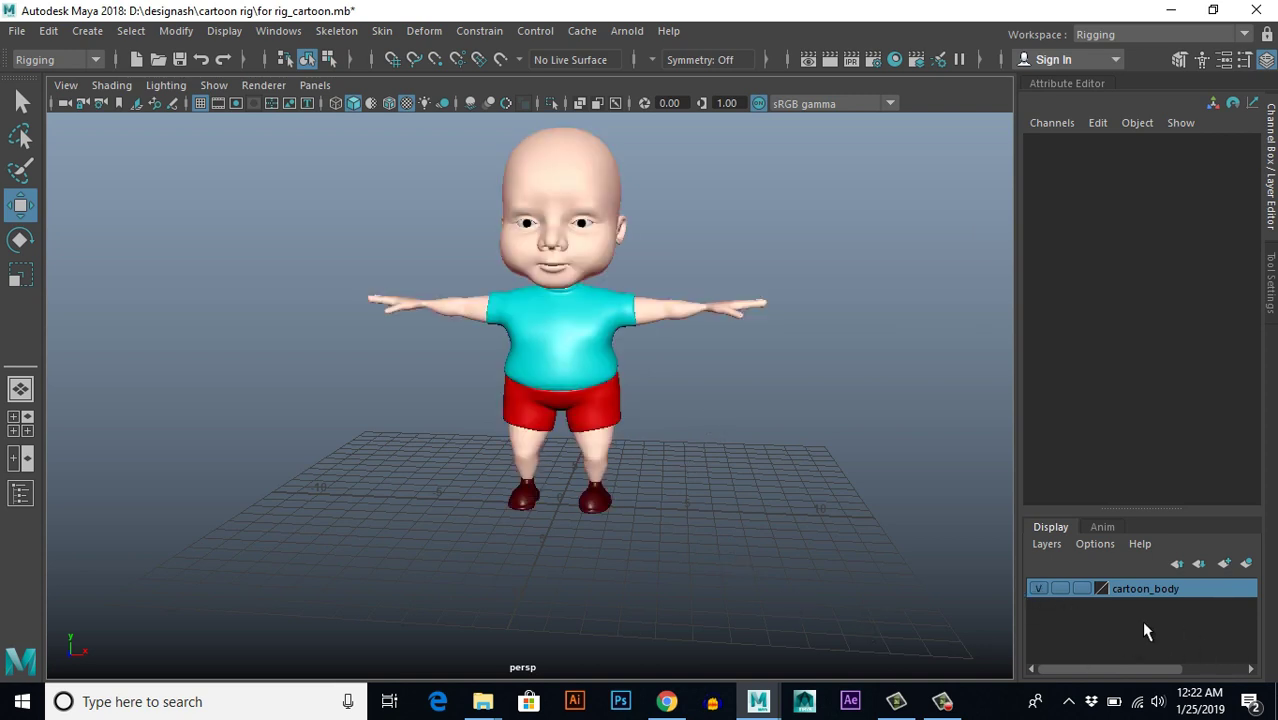
# Step: Switch from the perspective view to a maximized side view framing the whole character
pyautogui.keyDown('alt'); pyautogui.moveTo(767, 538); pyautogui.dragTo(613, 531); pyautogui.keyUp('alt')
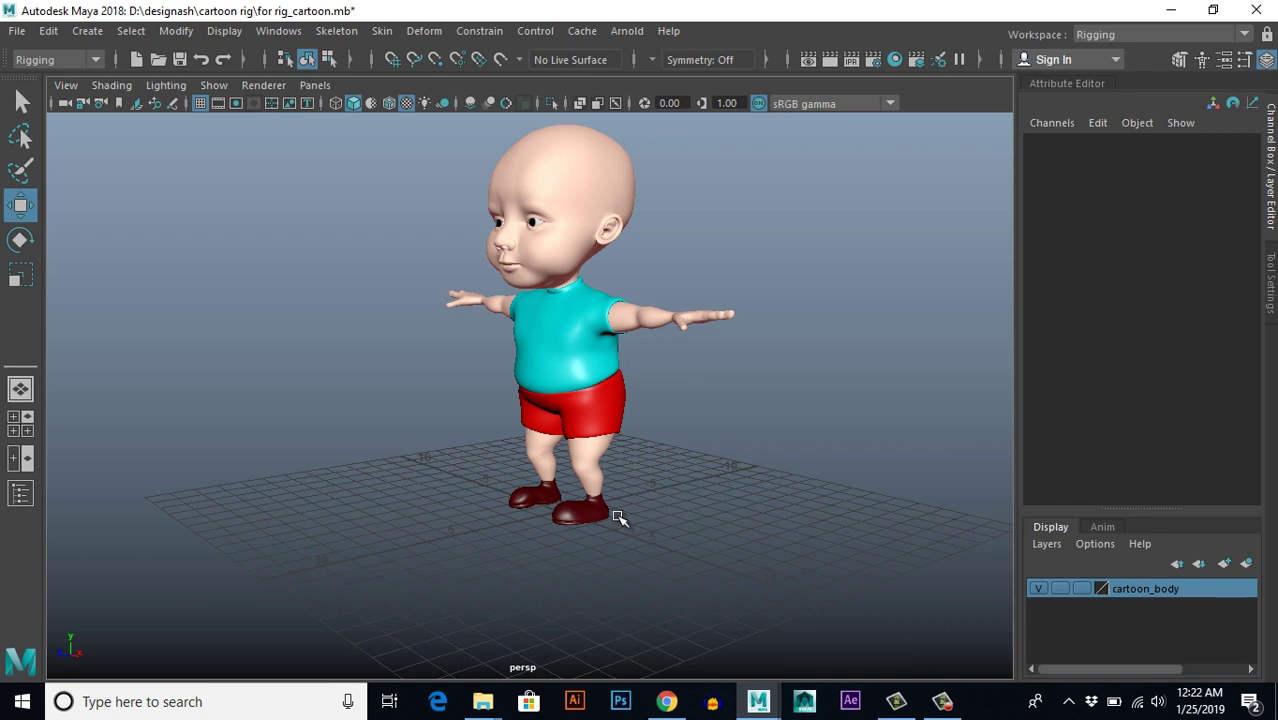
pyautogui.keyDown('alt'); pyautogui.moveTo(578, 494); pyautogui.dragTo(611, 494); pyautogui.keyUp('alt')
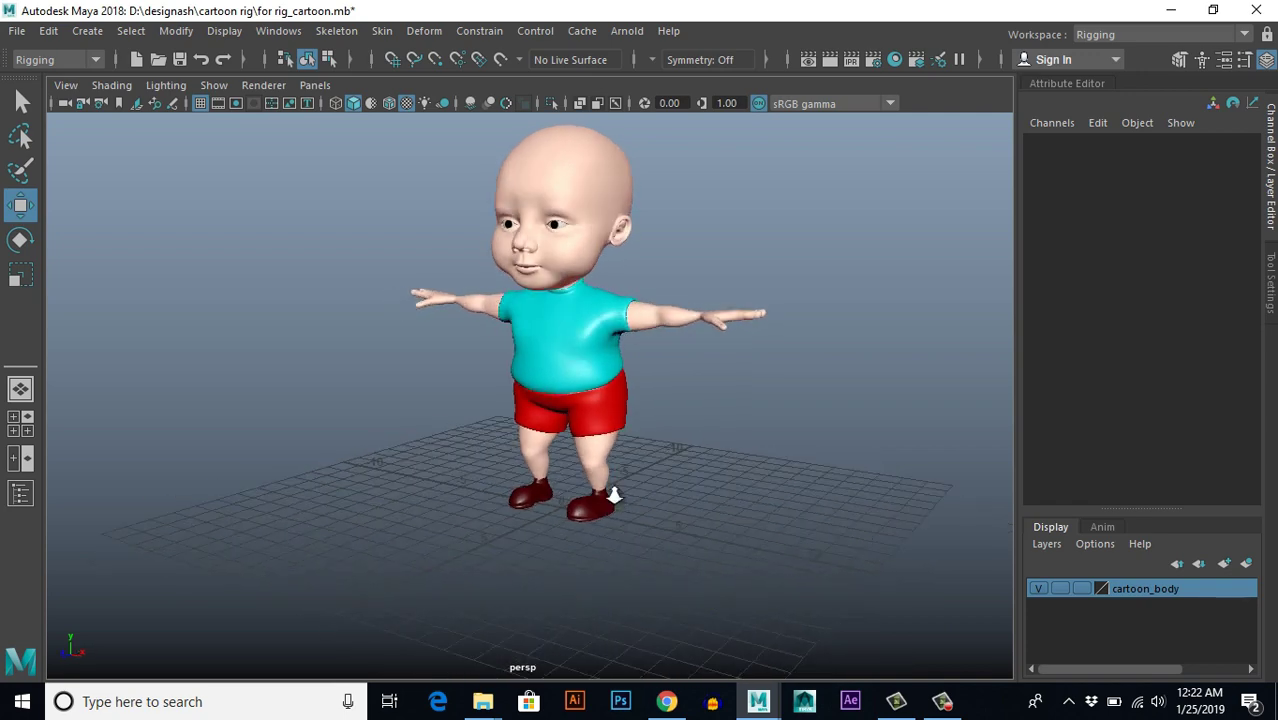
pyautogui.scroll(-4, 614, 495)
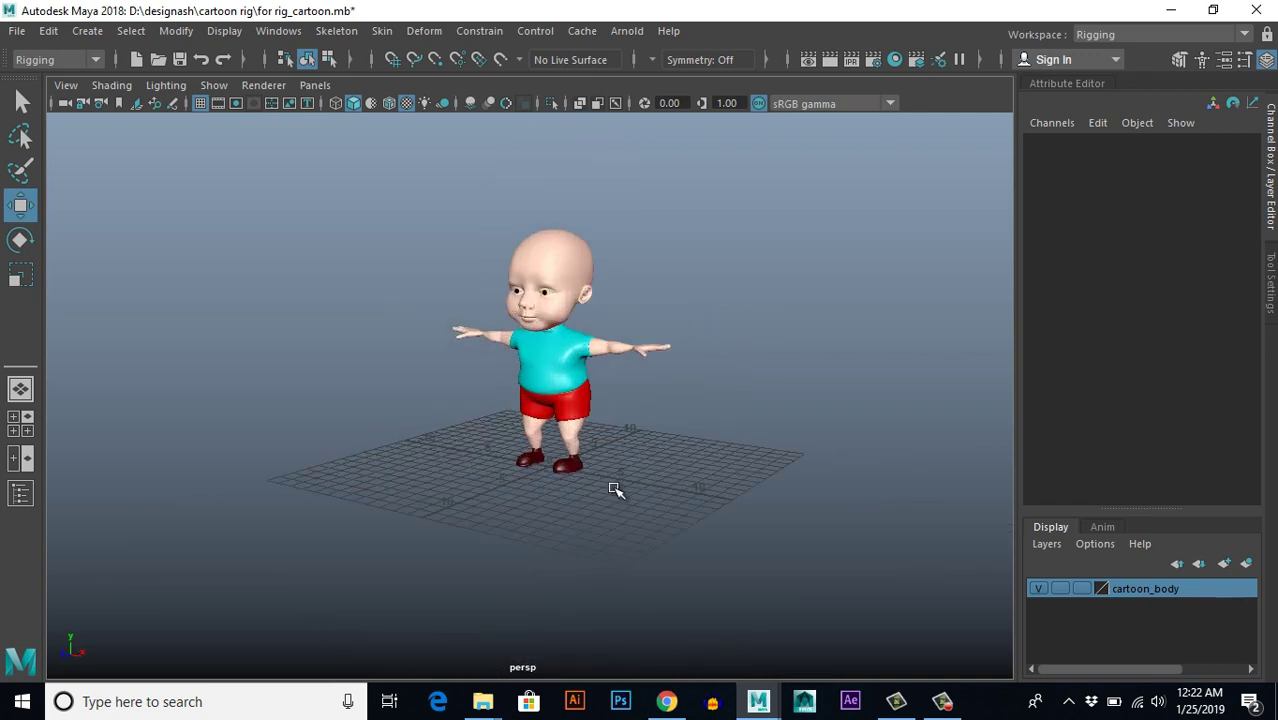
pyautogui.press('space')
pyautogui.press('space')
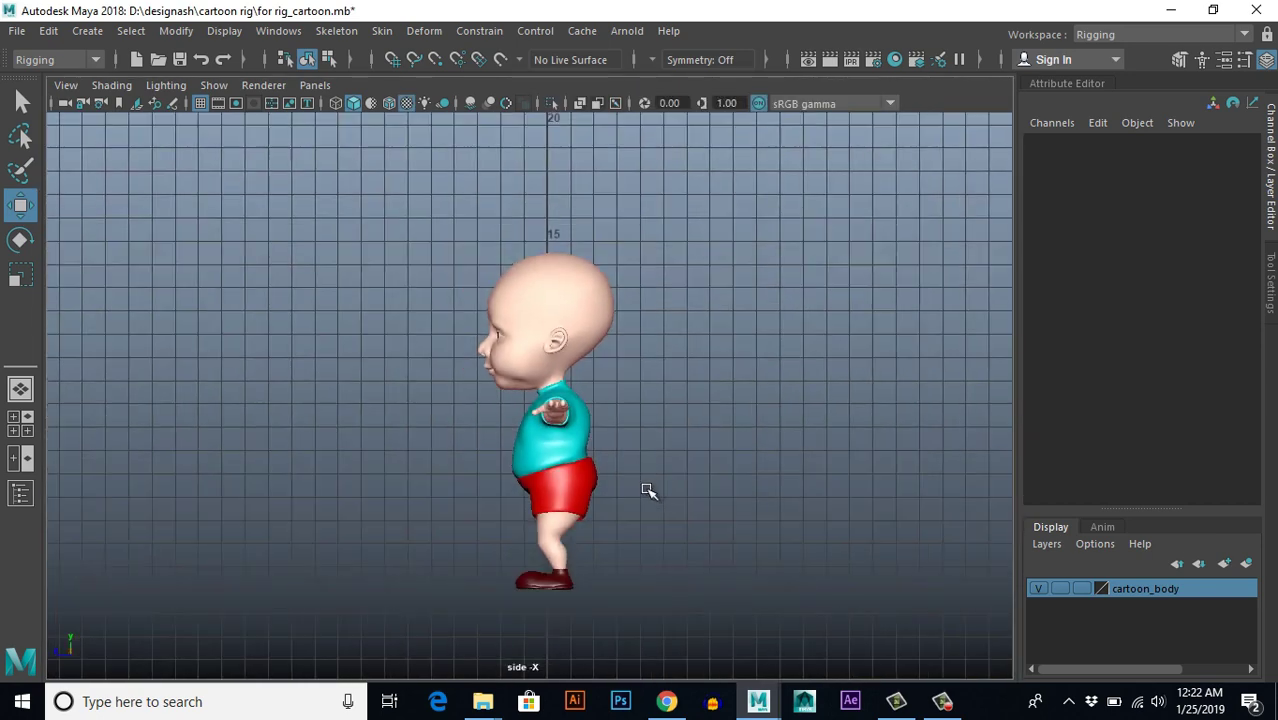
pyautogui.scroll(1, 648, 520)
pyautogui.keyDown('alt'); pyautogui.moveTo(631, 443); pyautogui.dragTo(618, 285, button='middle'); pyautogui.keyUp('alt')
pyautogui.scroll(1, 617, 330)
pyautogui.keyDown('alt'); pyautogui.moveTo(616, 351); pyautogui.dragTo(622, 401, button='middle'); pyautogui.keyUp('alt')
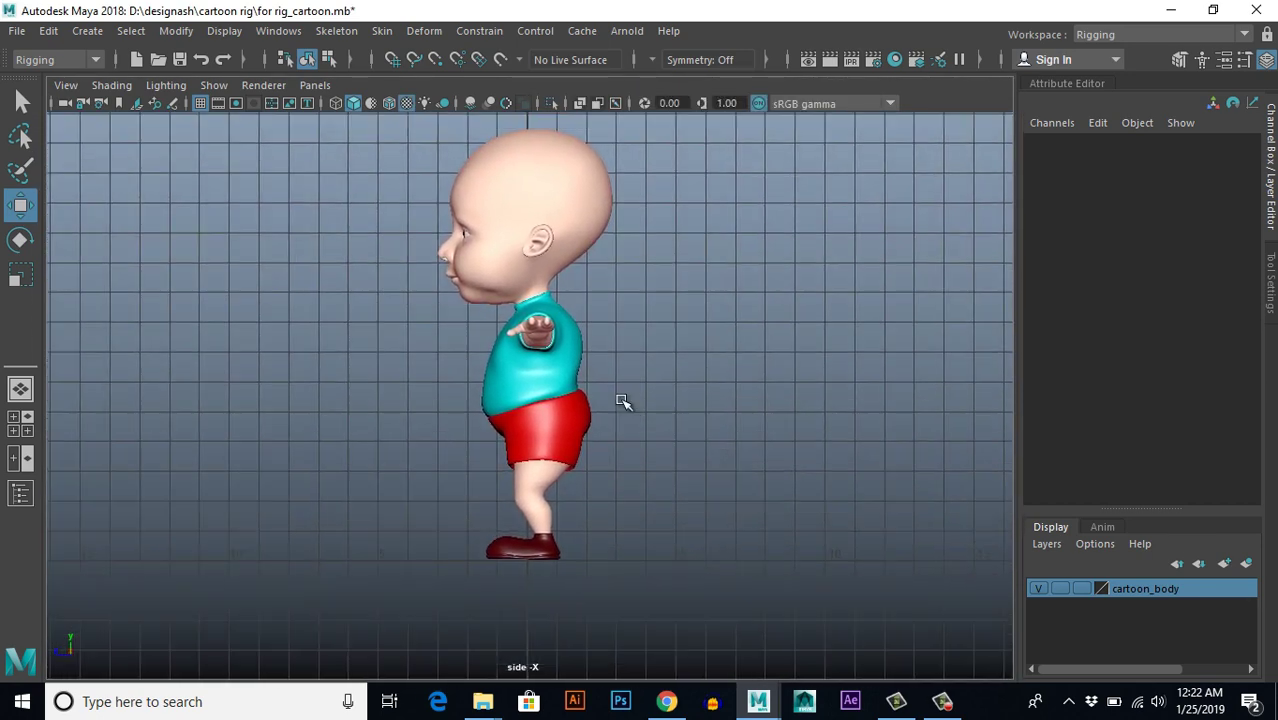
# Step: Activate the Create Joints tool with its tool settings displayed
pyautogui.click(340, 31)
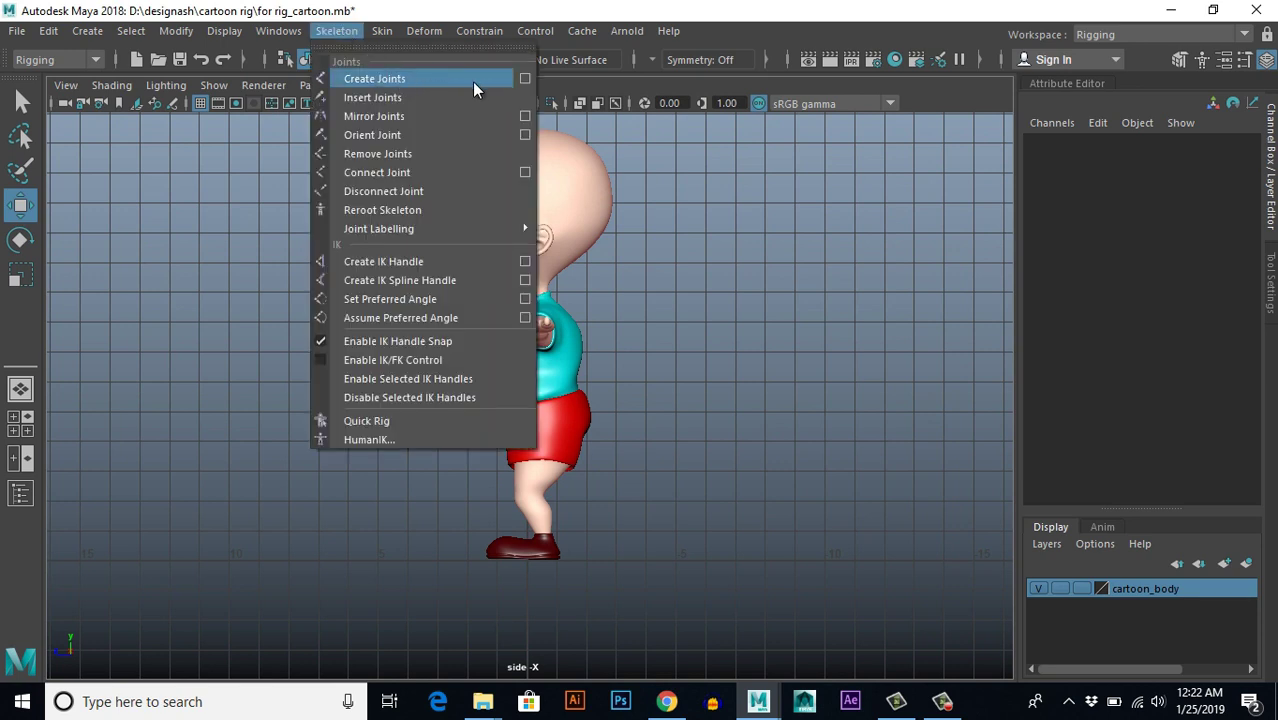
pyautogui.click(525, 79)
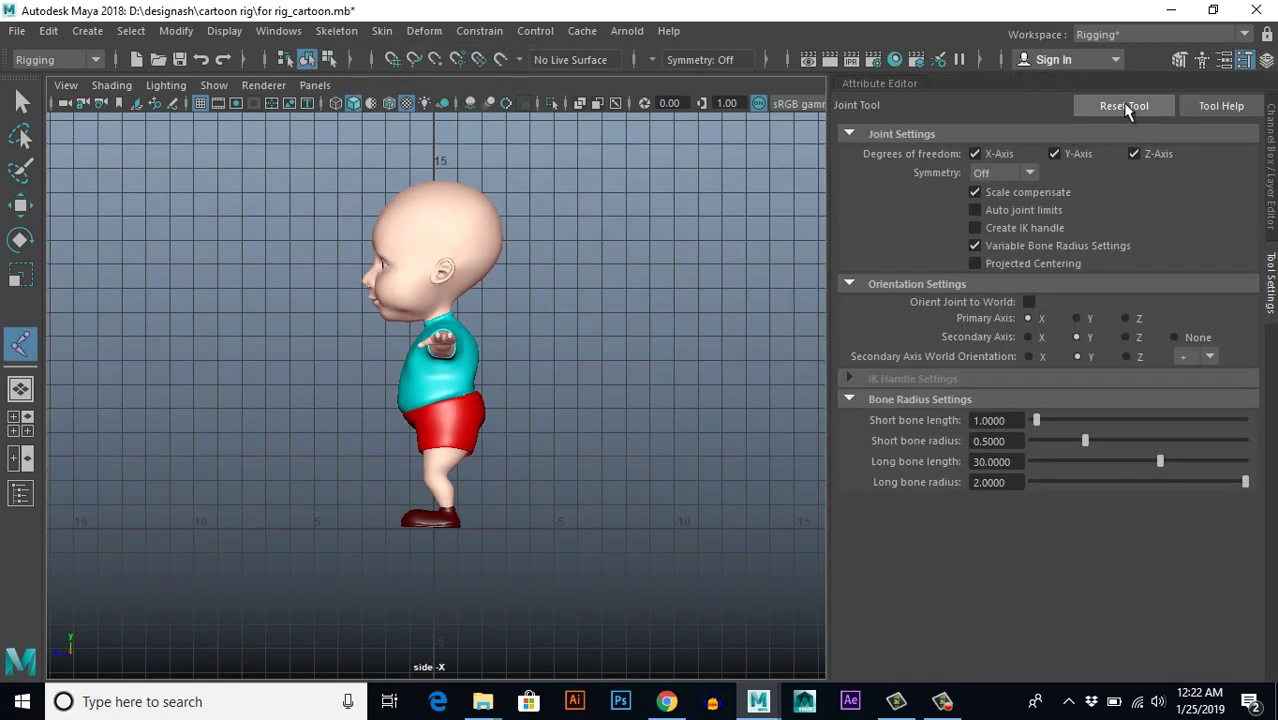
# Step: Place the hip joint as the root of the leg chain, inside the upper shorts, in wireframe display of the side view
pyautogui.scroll(5, 502, 477)
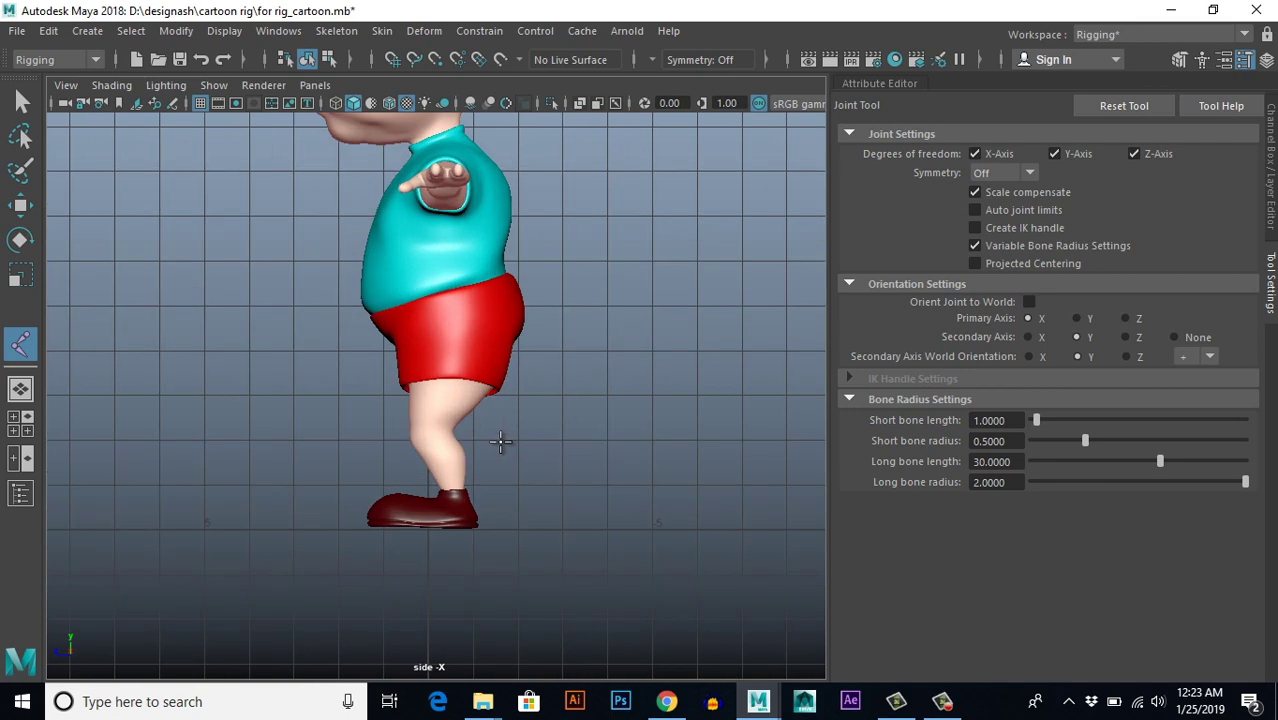
pyautogui.scroll(2, 500, 441)
pyautogui.scroll(3, 498, 440)
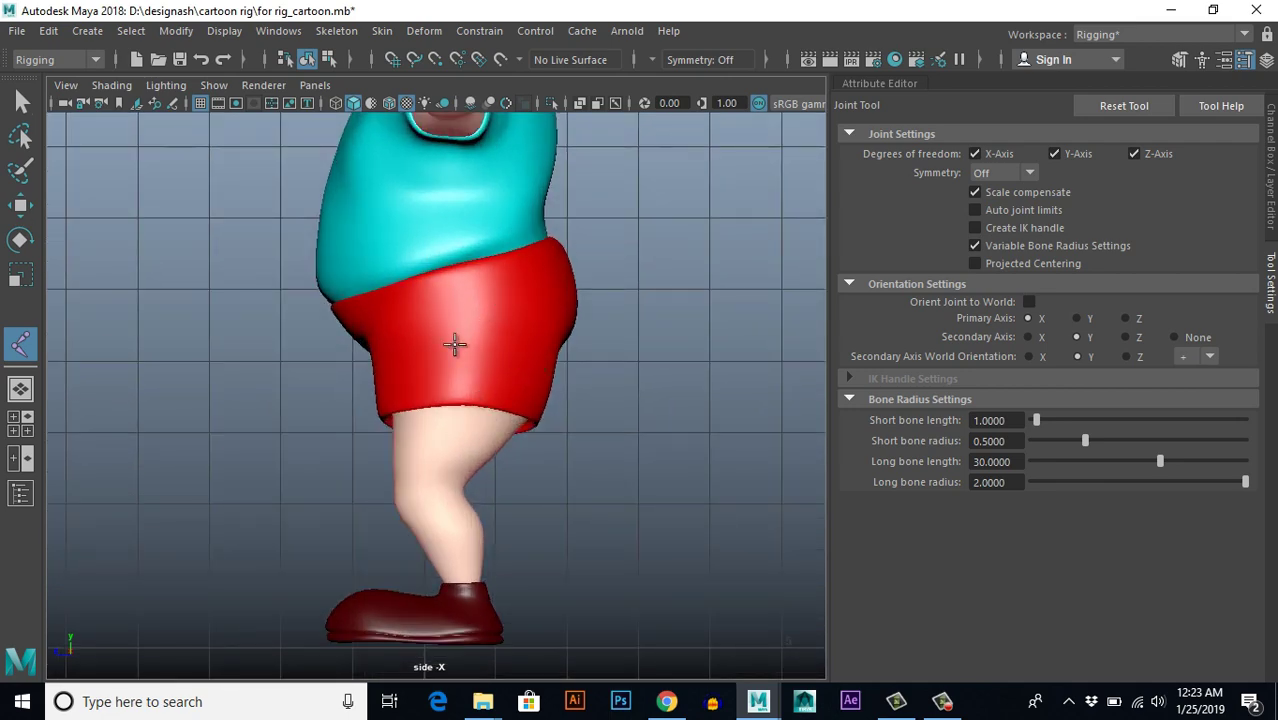
pyautogui.keyDown('alt'); pyautogui.moveTo(571, 406); pyautogui.dragTo(586, 371, button='middle'); pyautogui.keyUp('alt')
pyautogui.press('space')
pyautogui.press('space')
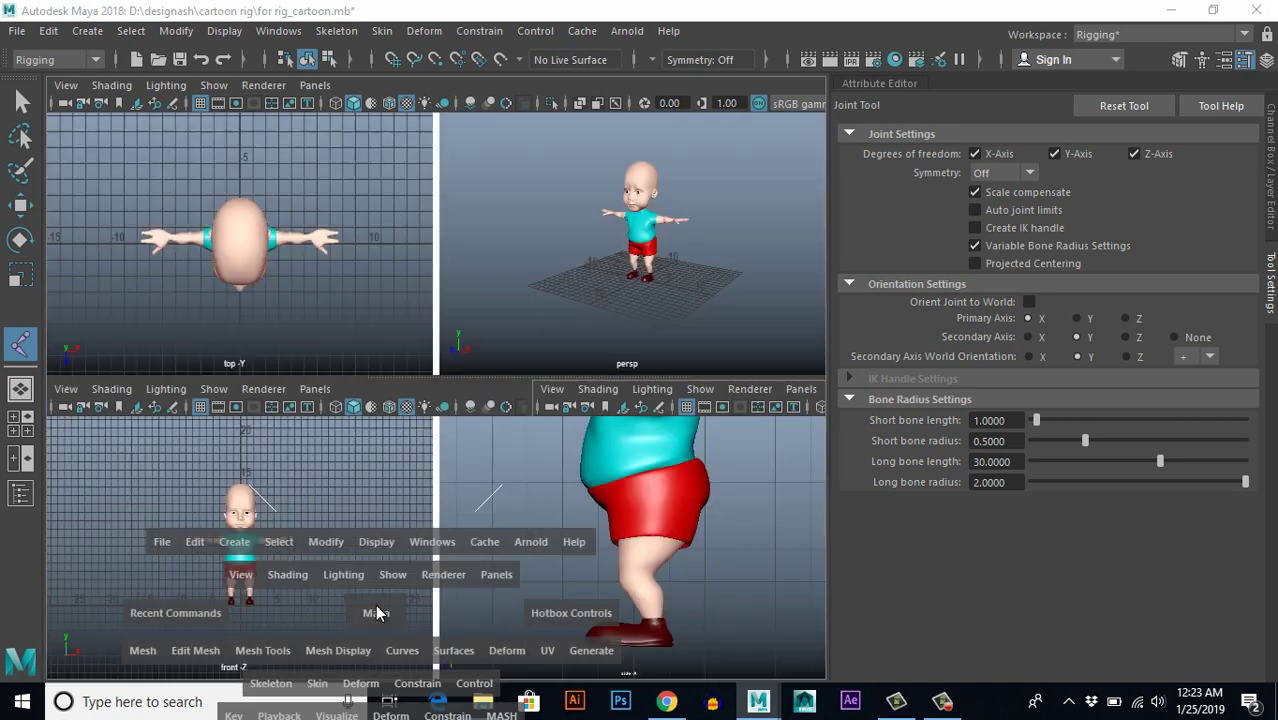
pyautogui.press('space')
pyautogui.press('space')
pyautogui.scroll(1, 542, 533)
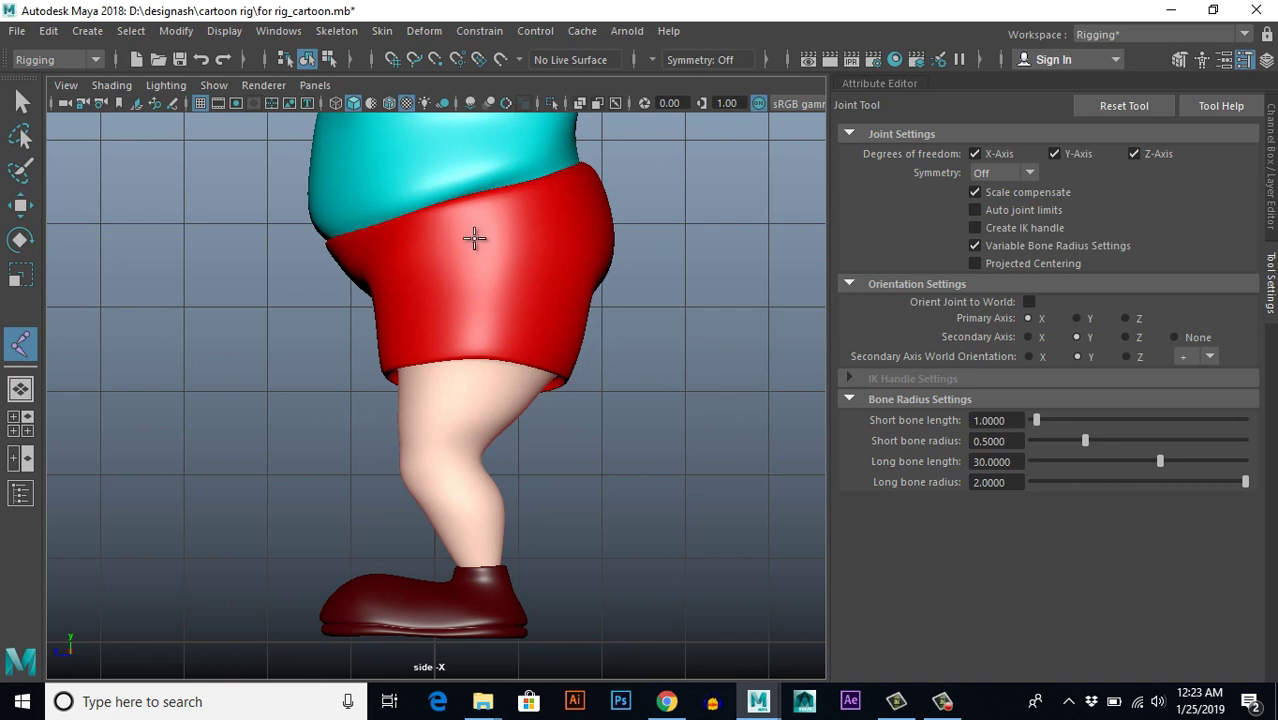
pyautogui.scroll(-2, 484, 250)
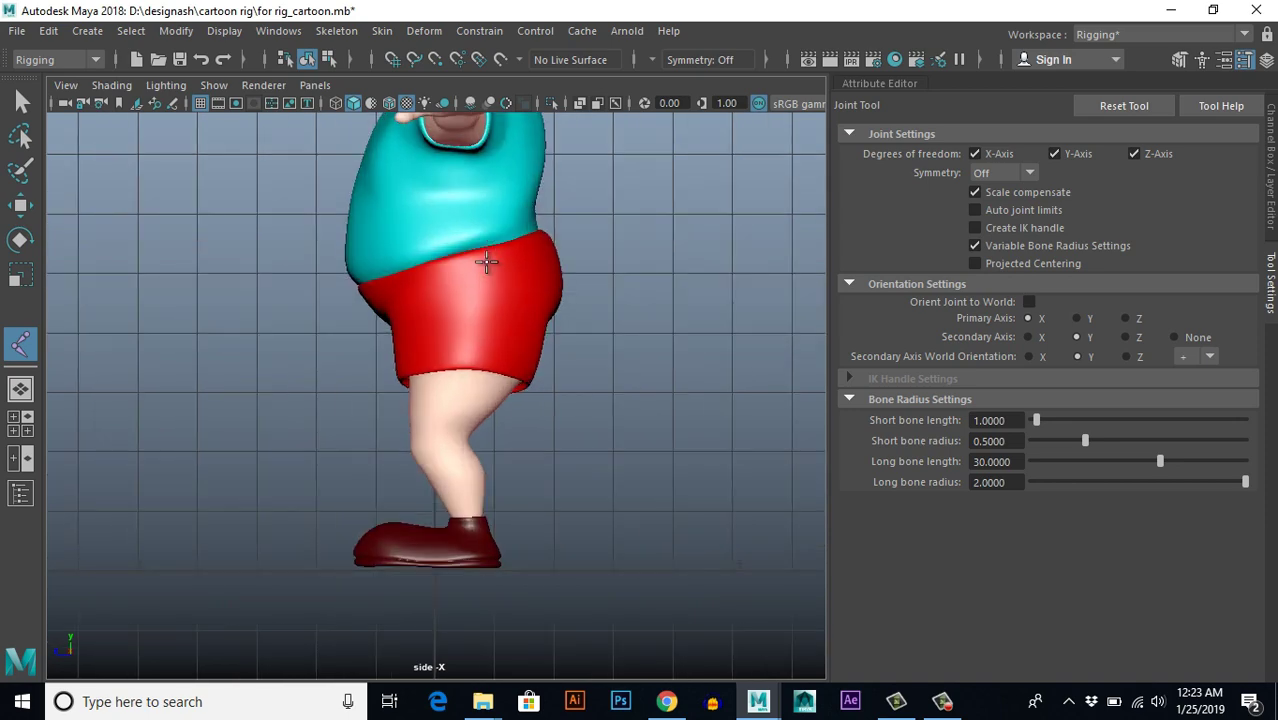
pyautogui.scroll(1, 486, 258)
pyautogui.press('4')
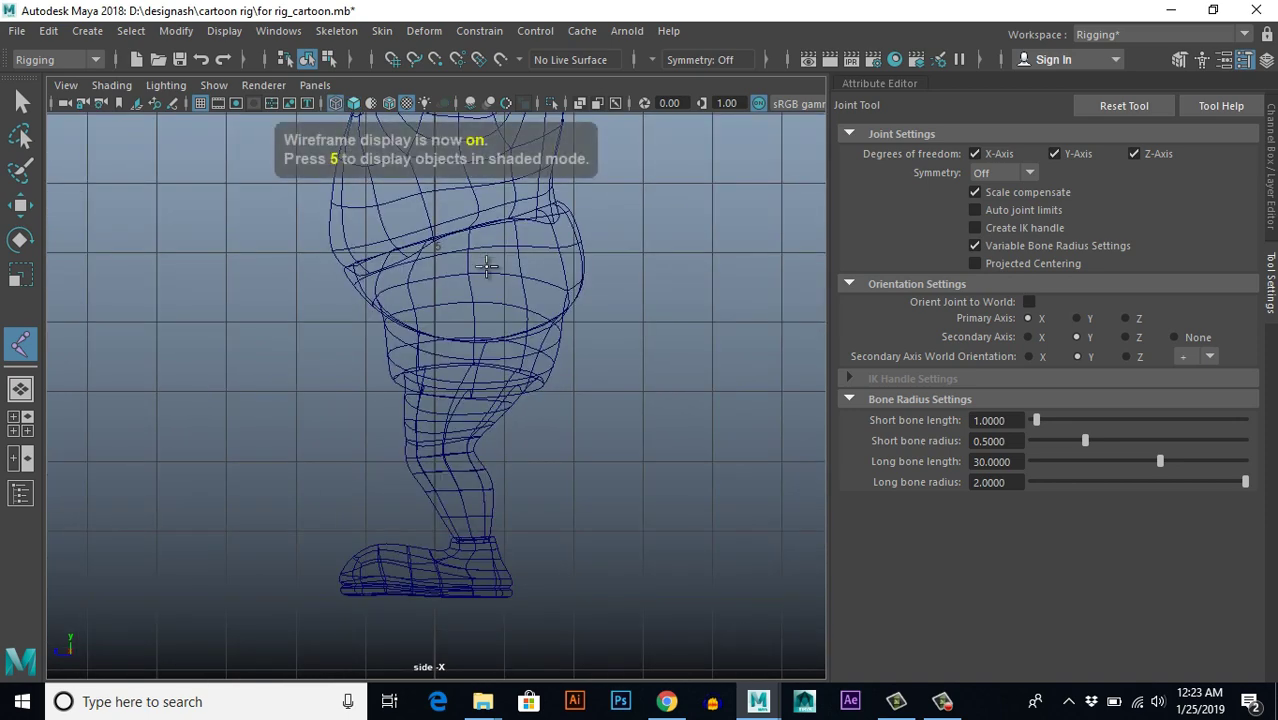
pyautogui.scroll(-2, 485, 262)
pyautogui.scroll(2, 470, 255)
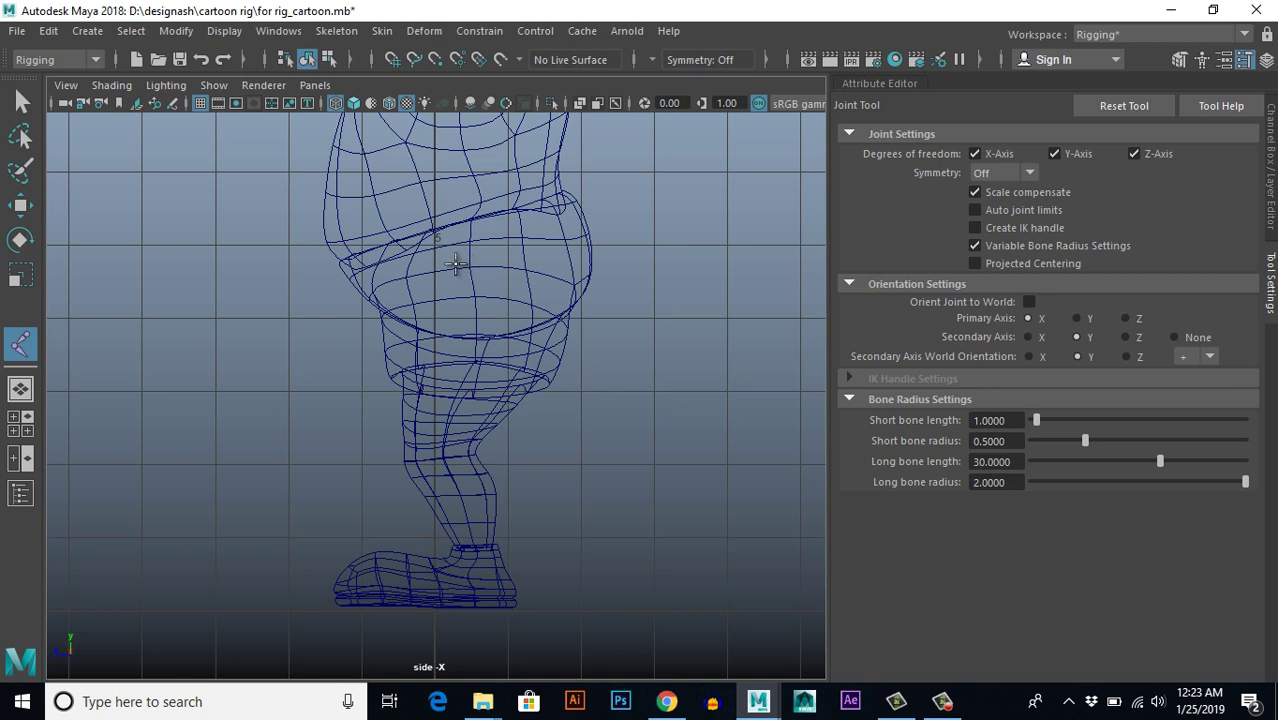
pyautogui.click(471, 265)
# Step: Check the leg in shaded display, return to wireframe, and add the knee joint near the front of the knee
pyautogui.press('6')
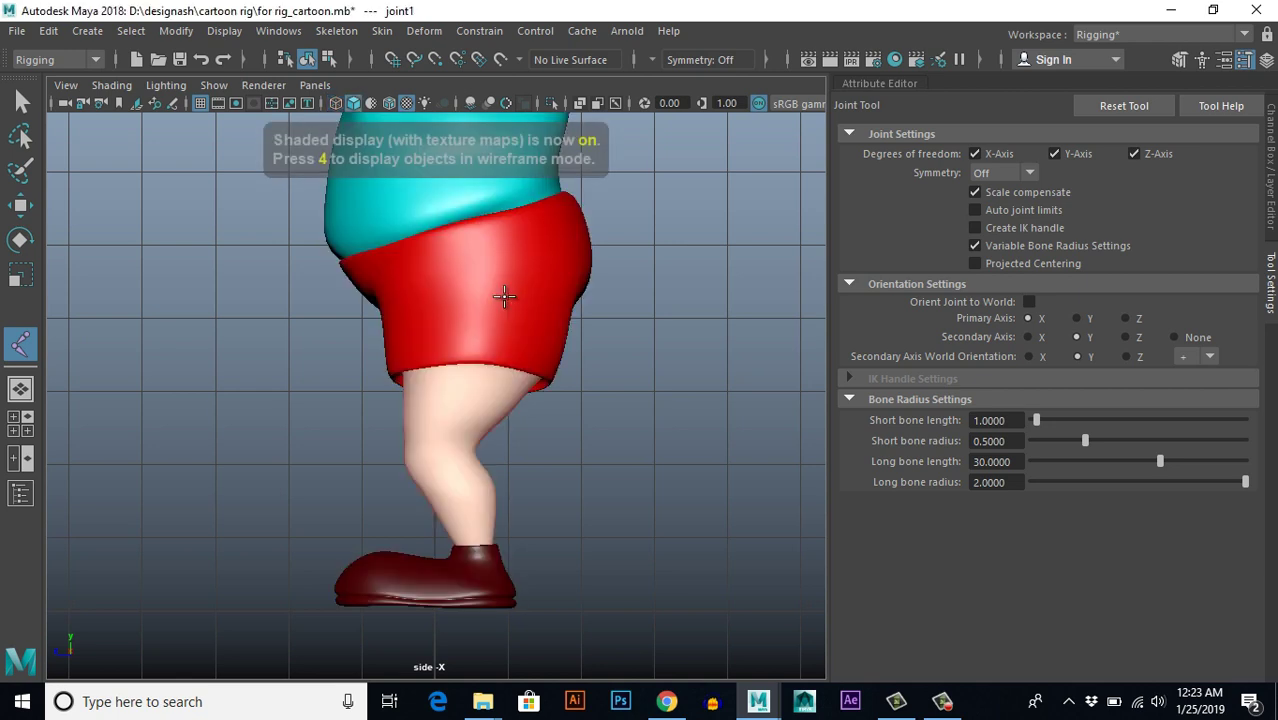
pyautogui.scroll(2, 507, 303)
pyautogui.moveTo(509, 344)
pyautogui.keyDown('alt'); pyautogui.mouseDown(button='middle')
pyautogui.moveTo(509, 322)
pyautogui.moveTo(513, 354)
pyautogui.mouseUp(button='middle'); pyautogui.keyUp('alt')
pyautogui.keyDown('alt'); pyautogui.moveTo(447, 463); pyautogui.dragTo(450, 392, button='middle'); pyautogui.keyUp('alt')
pyautogui.scroll(1, 450, 392)
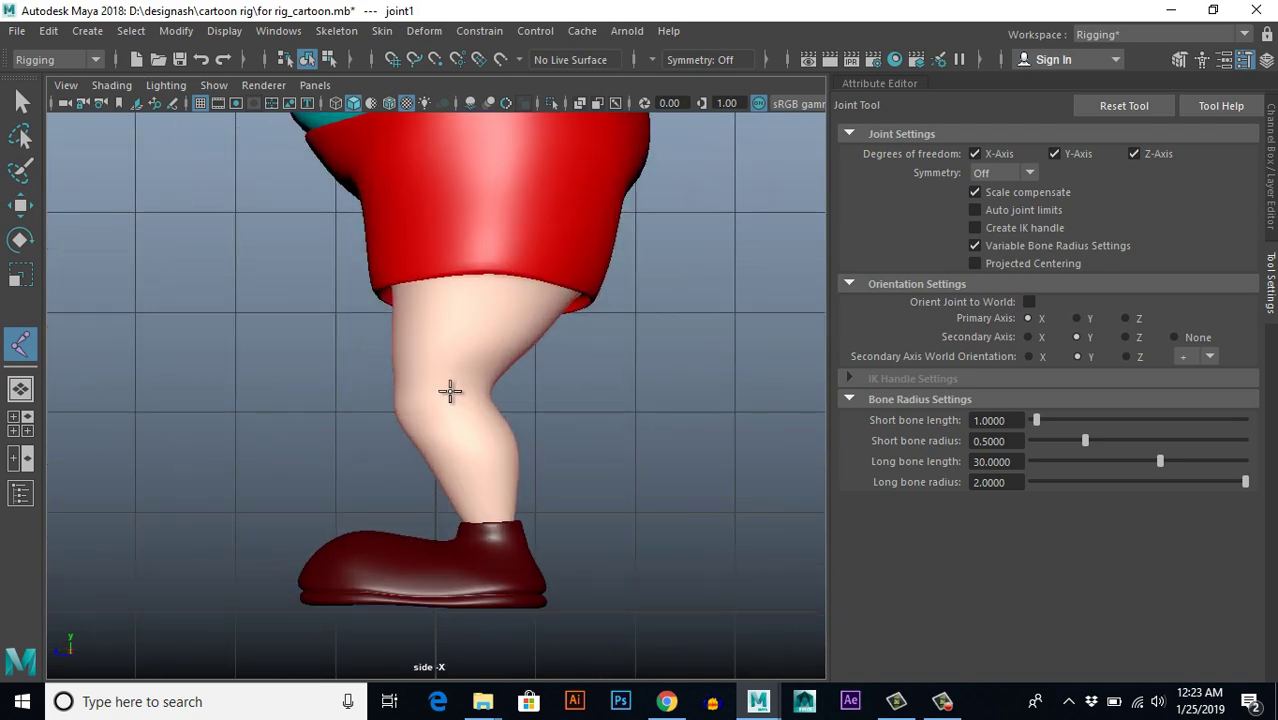
pyautogui.press('4')
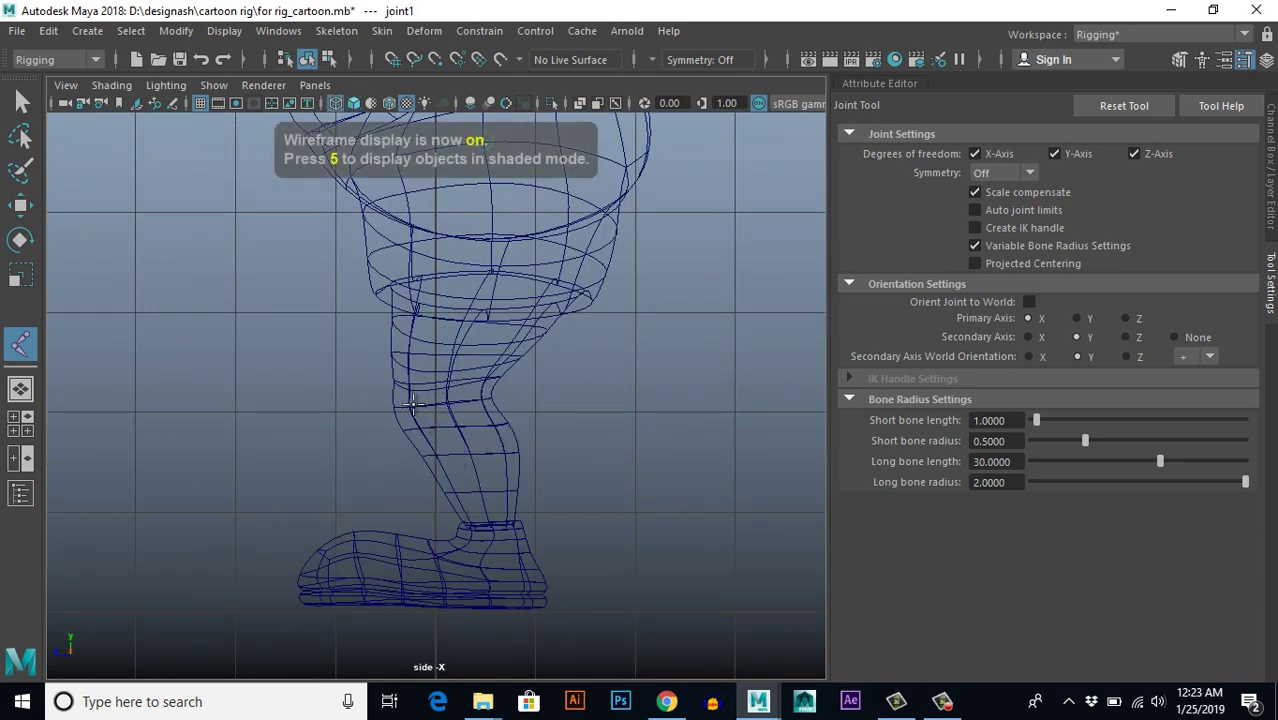
pyautogui.click(408, 404)
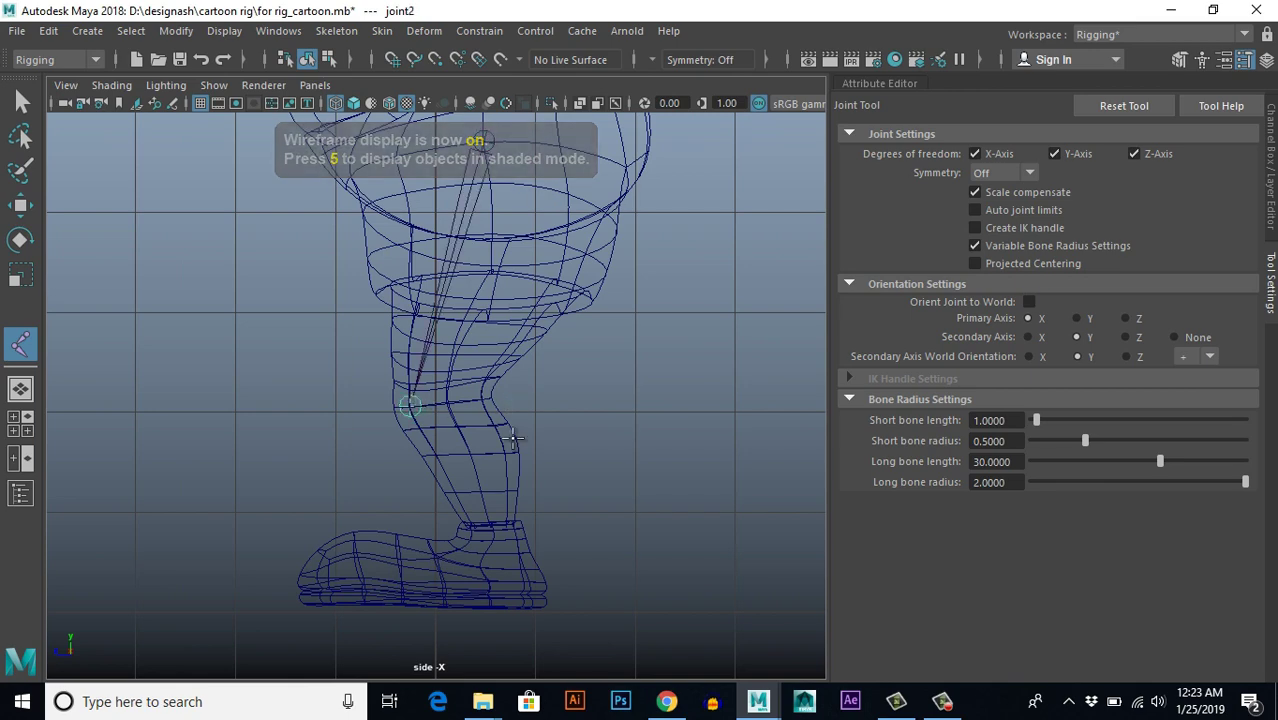
# Step: Continue the leg chain with an ankle joint near the top of the shoe and a heel joint at its back
pyautogui.scroll(2, 483, 370)
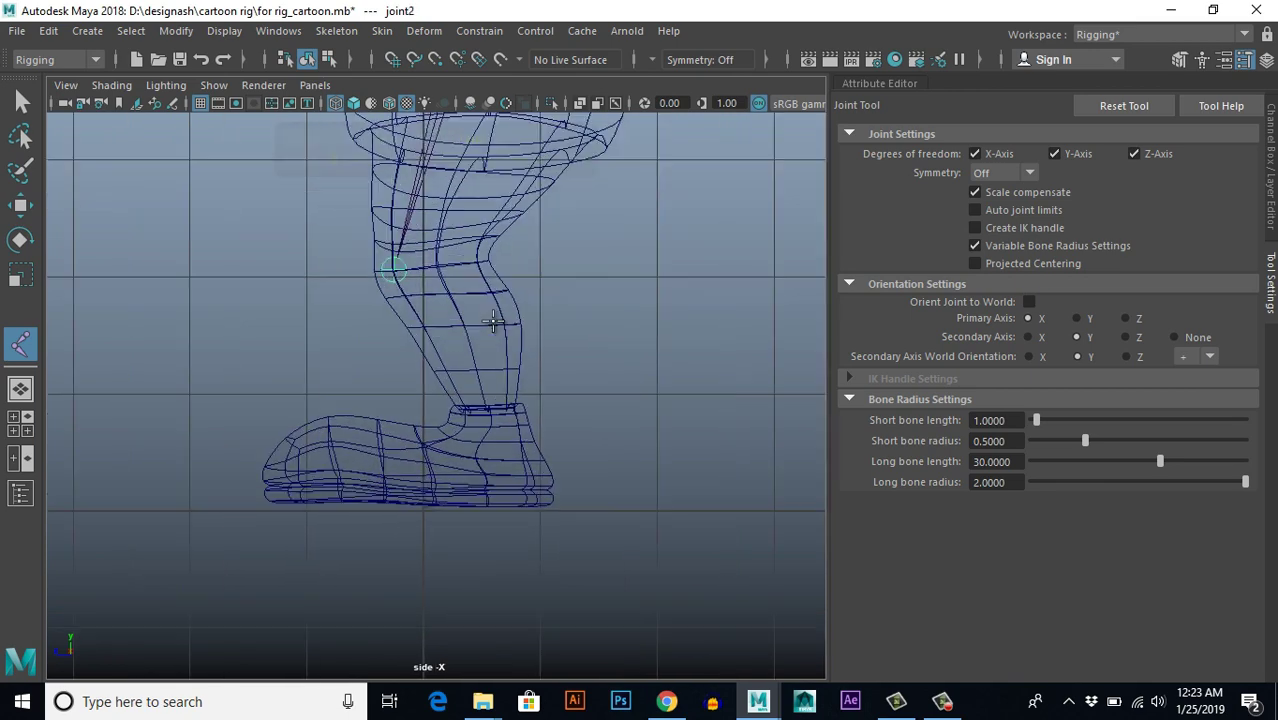
pyautogui.click(482, 408)
pyautogui.keyDown('alt'); pyautogui.moveTo(544, 454); pyautogui.dragTo(531, 410, button='middle'); pyautogui.keyUp('alt')
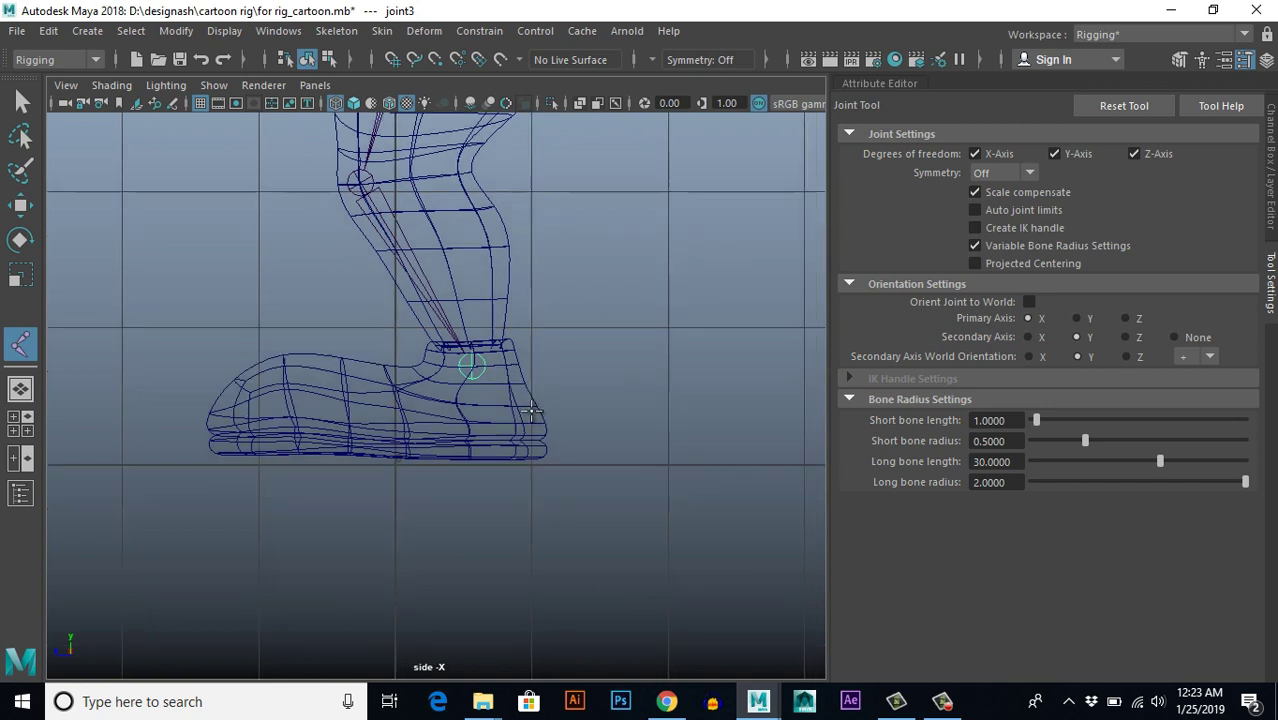
pyautogui.click(528, 436)
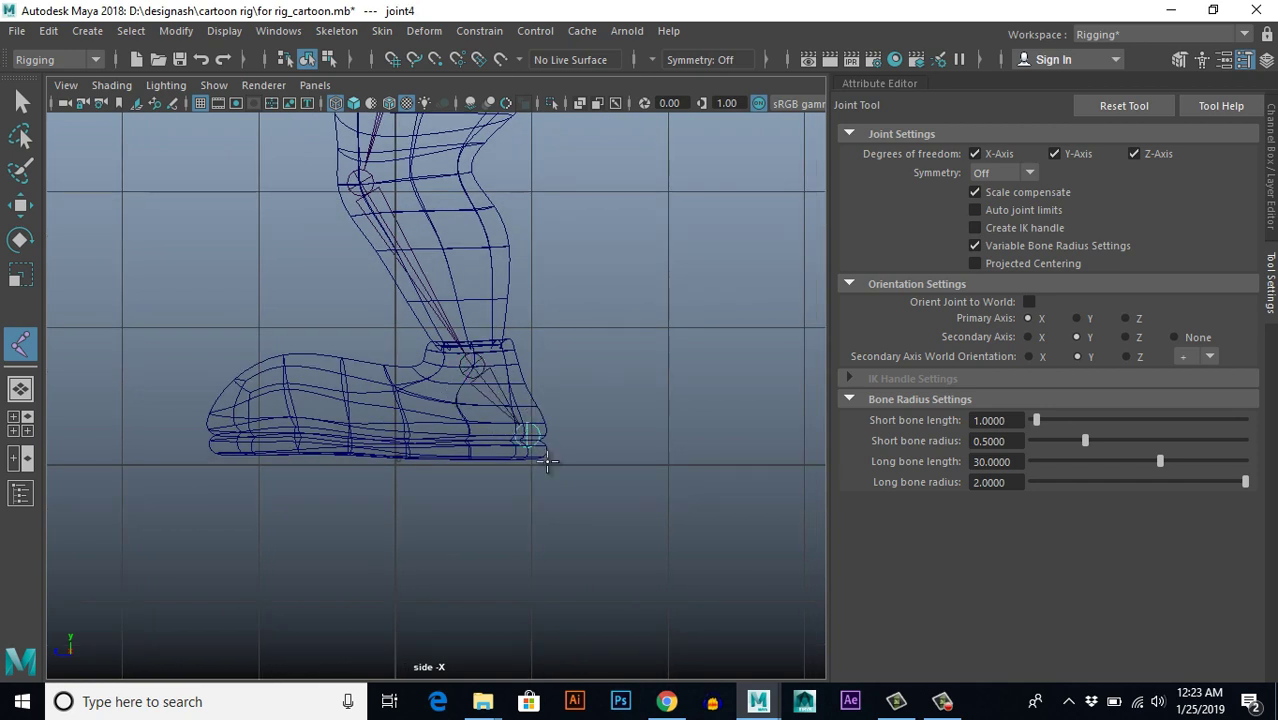
# Step: Extend the chain along the shoe's sole with a joint at the ball of the foot and one at the toe tip
pyautogui.keyDown('alt'); pyautogui.moveTo(468, 481); pyautogui.dragTo(499, 470, button='middle'); pyautogui.keyUp('alt')
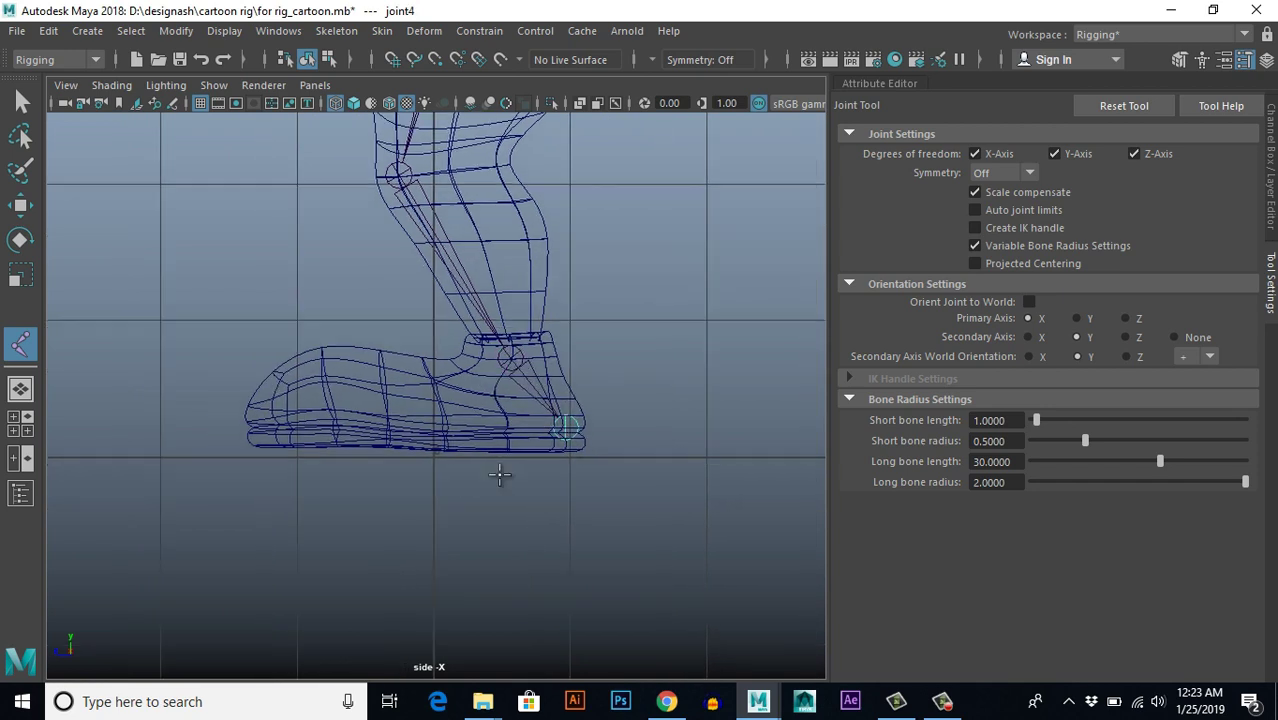
pyautogui.click(362, 425)
pyautogui.keyDown('alt'); pyautogui.moveTo(359, 486); pyautogui.dragTo(427, 484, button='middle'); pyautogui.keyUp('alt')
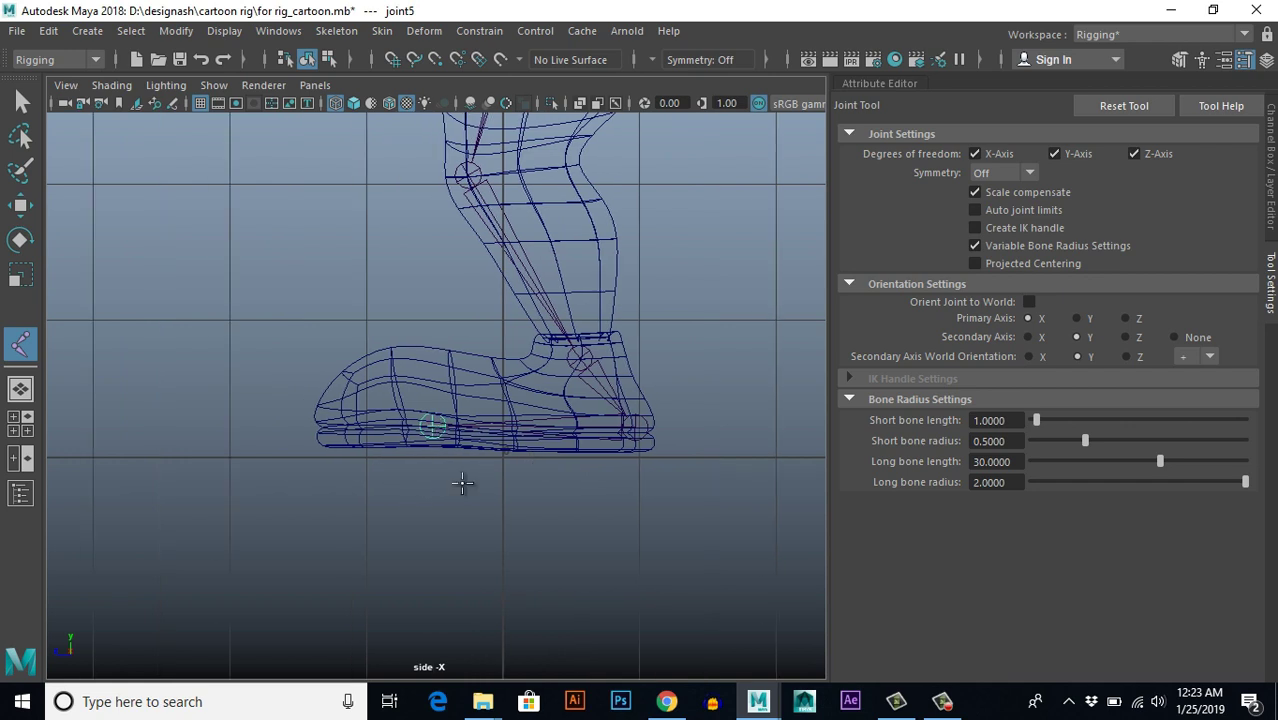
pyautogui.click(333, 422)
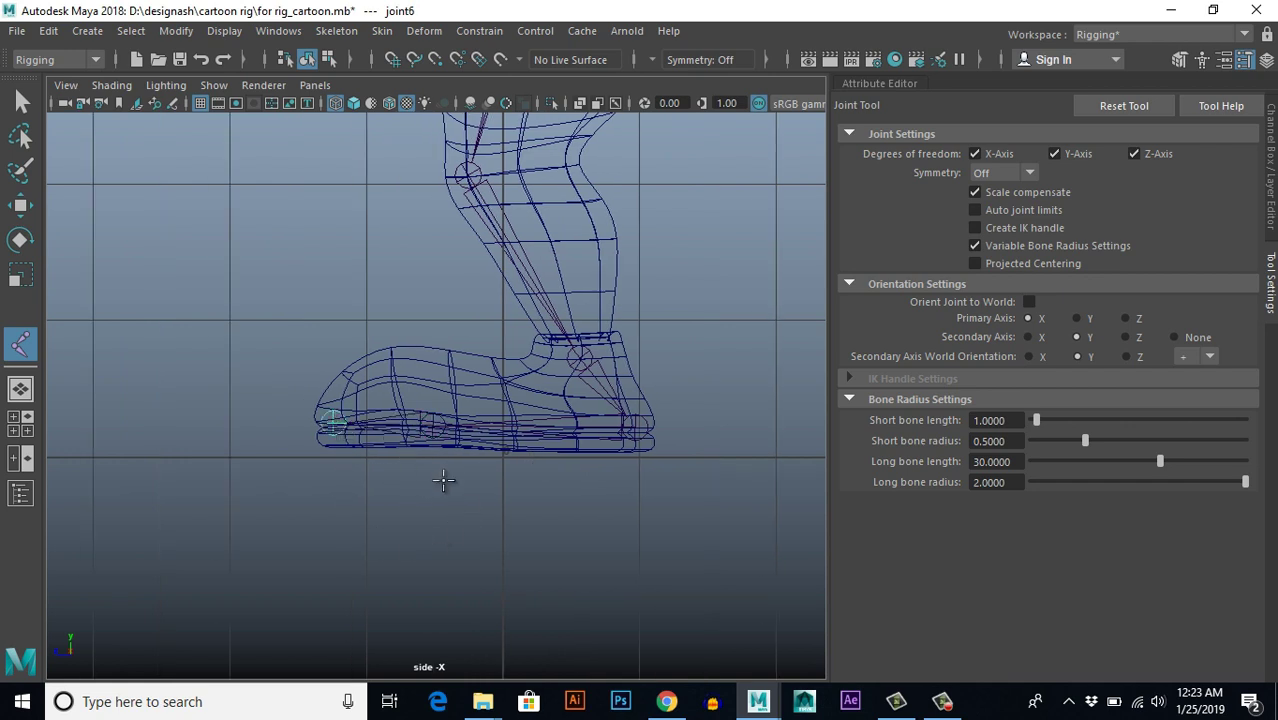
# Step: Finish the leg joint chain, return the side view to shaded display, and turn on X-Ray Joints there
pyautogui.press('w')
pyautogui.press('6')
pyautogui.scroll(-3, 440, 510)
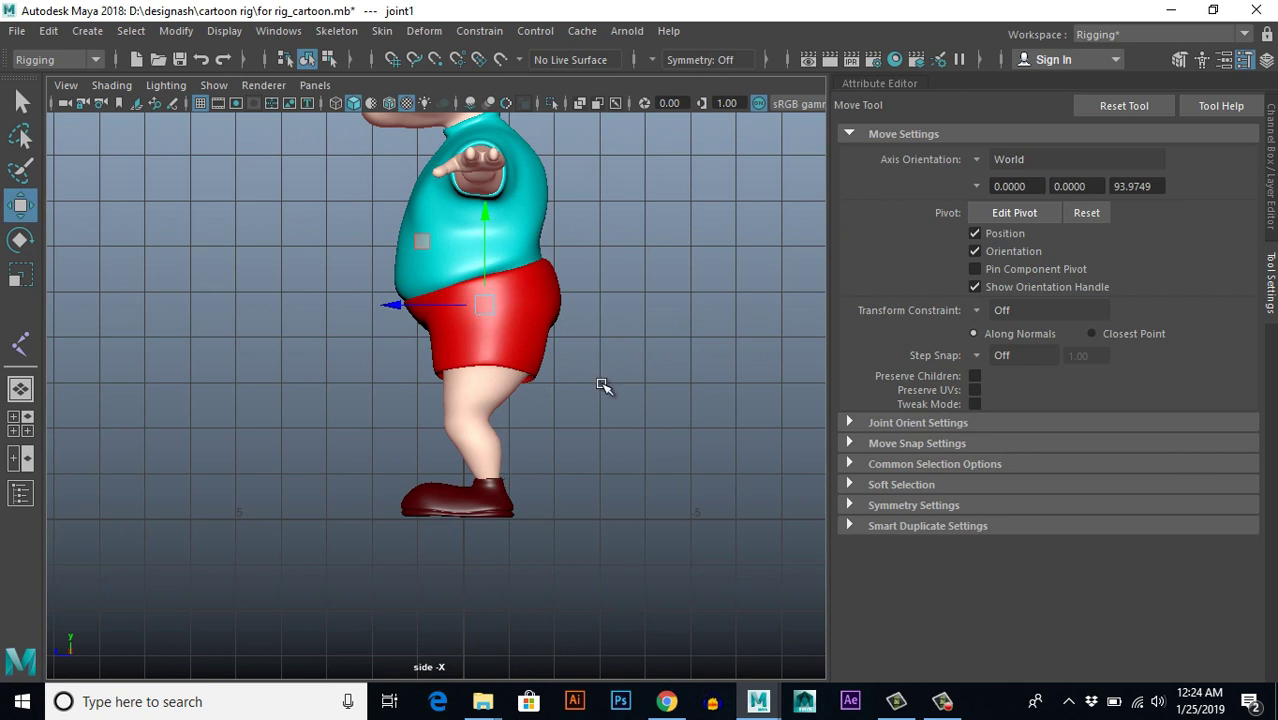
pyautogui.click(112, 86)
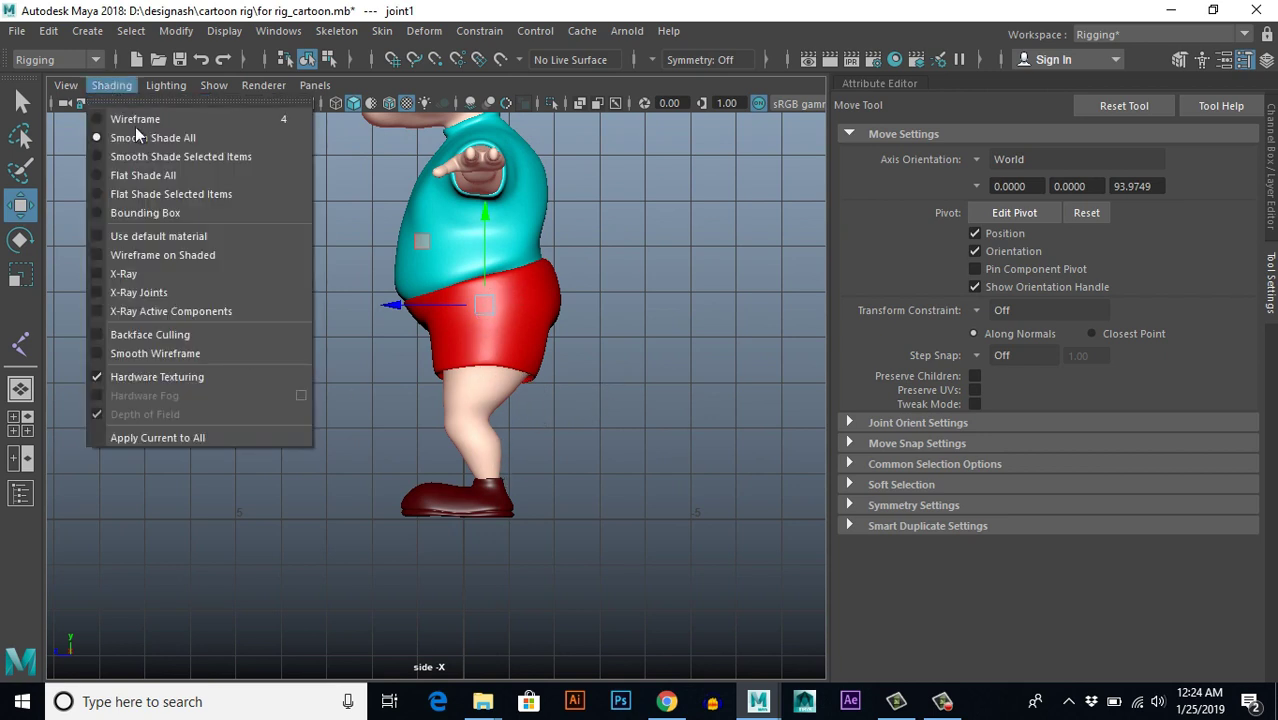
pyautogui.click(98, 292)
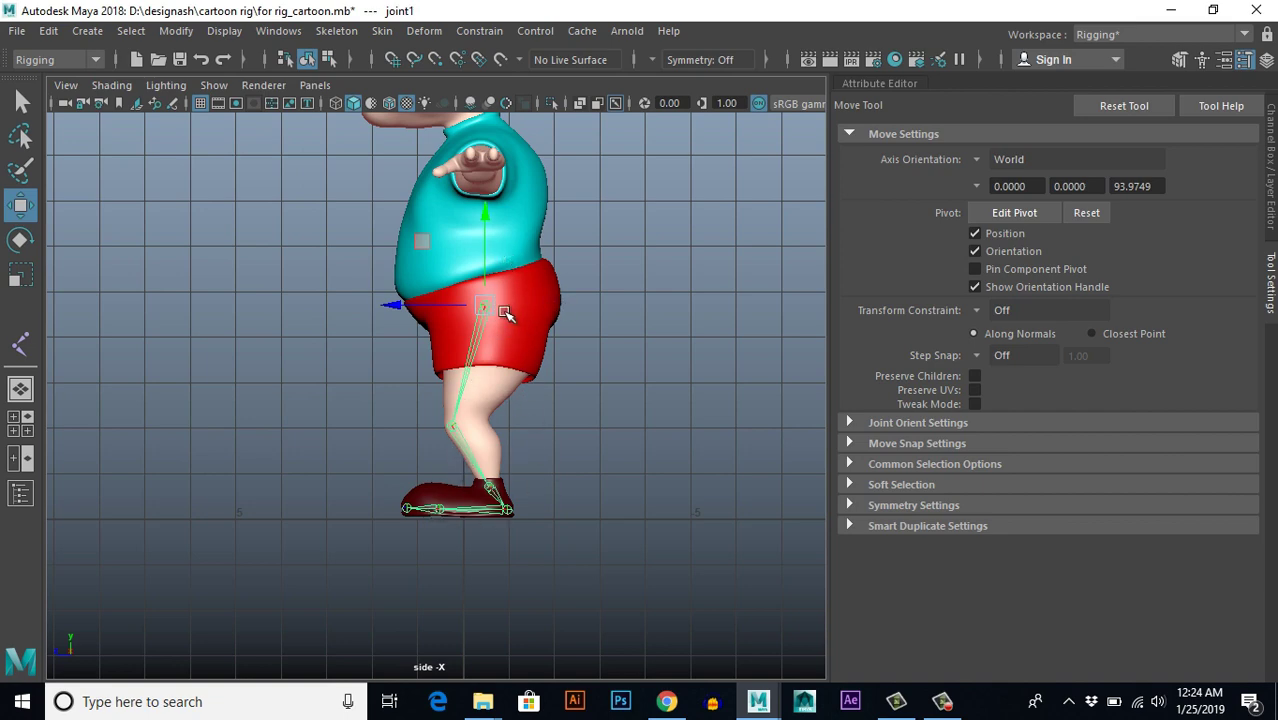
# Step: In the front view, move the whole leg chain sideways into the character's left leg, to about 1.38 in X
pyautogui.scroll(2, 565, 465)
pyautogui.press('space')
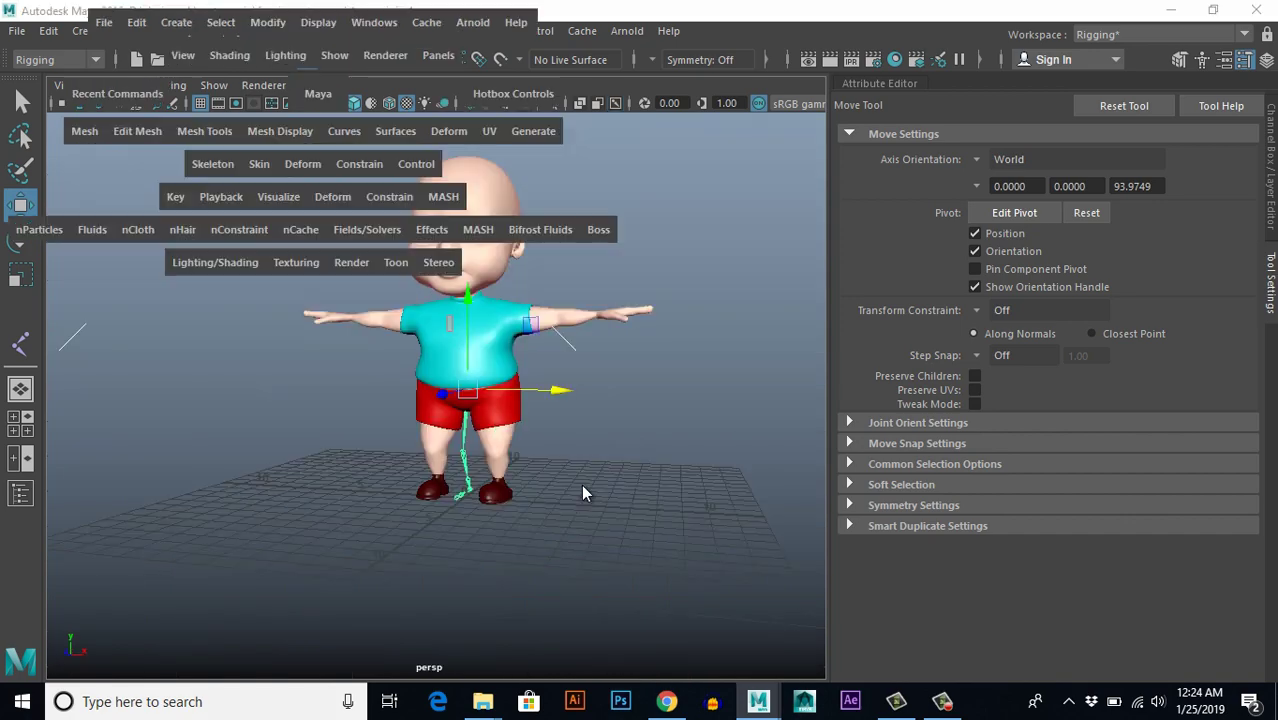
pyautogui.press('space')
pyautogui.scroll(6, 371, 502)
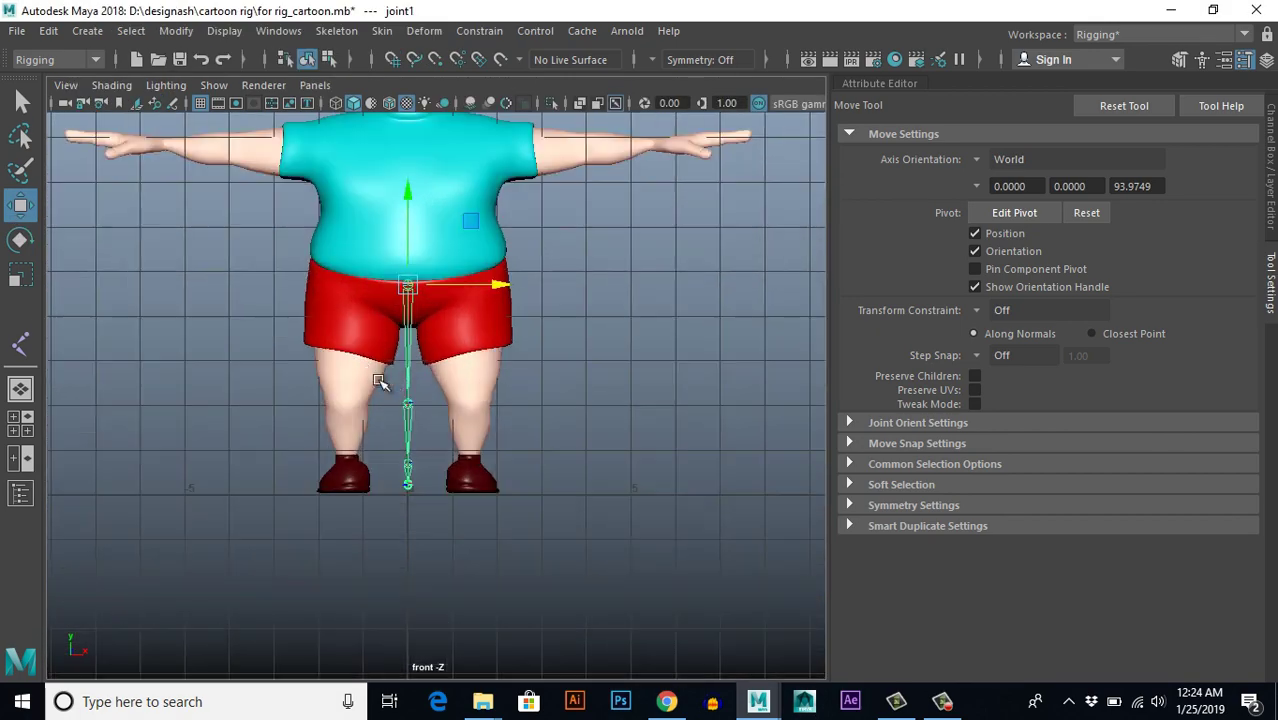
pyautogui.moveTo(484, 222); pyautogui.dragTo(588, 234)
# Step: Switch to the perspective view and turn on X-Ray Joints so the leg chain shows through the mesh
pyautogui.press('space')
pyautogui.press('space')
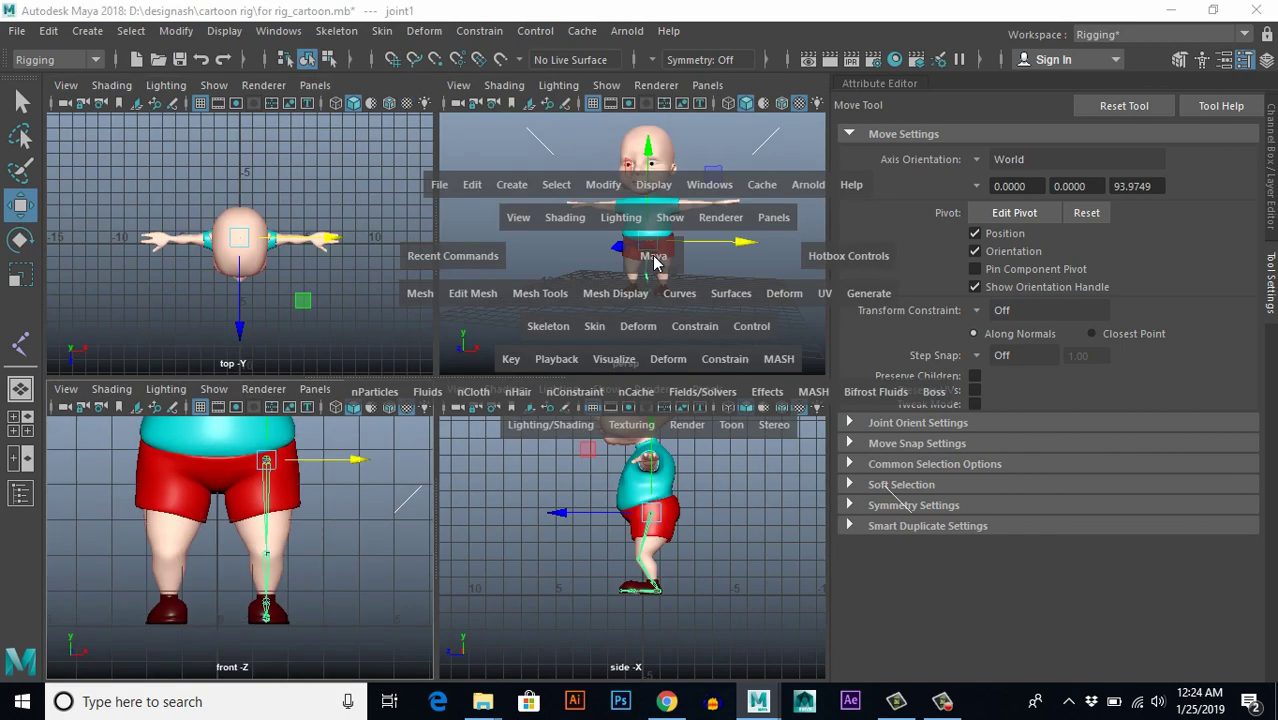
pyautogui.moveTo(622, 391)
pyautogui.keyDown('alt'); pyautogui.mouseDown()
pyautogui.moveTo(428, 434)
pyautogui.moveTo(487, 443)
pyautogui.moveTo(430, 470)
pyautogui.moveTo(391, 450)
pyautogui.mouseUp(); pyautogui.keyUp('alt')
pyautogui.scroll(4, 487, 443)
pyautogui.click(111, 87)
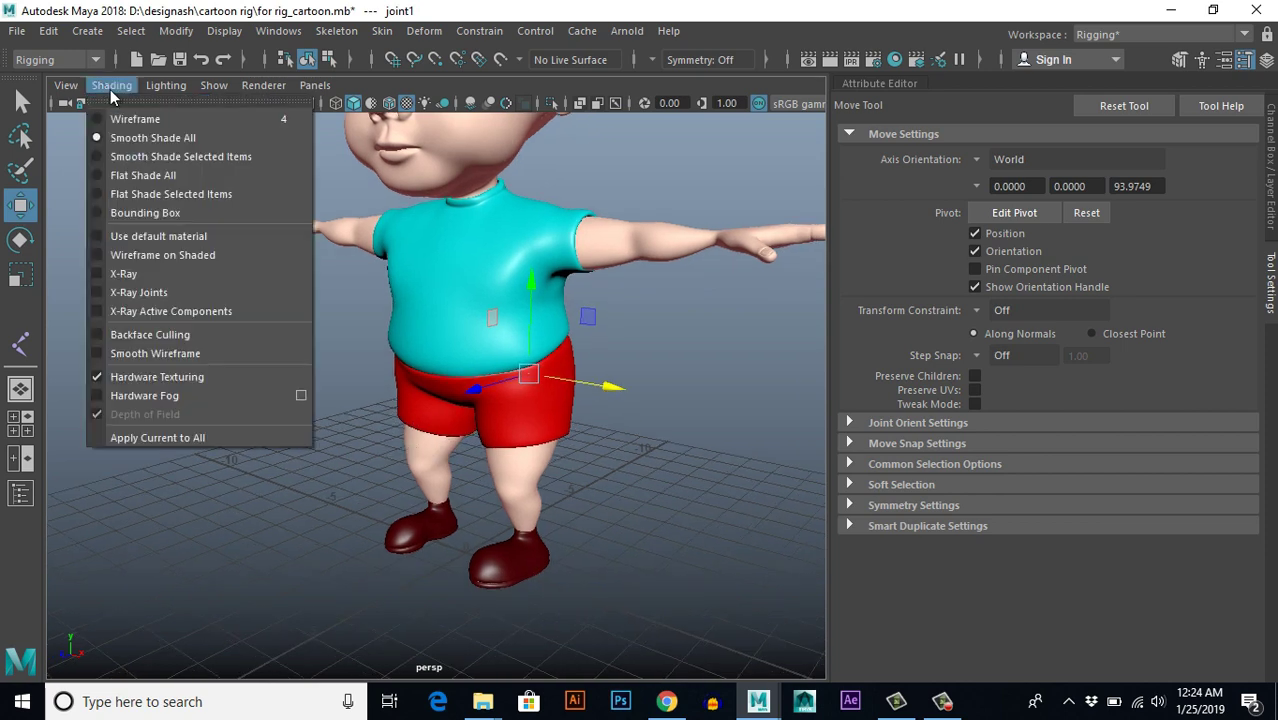
pyautogui.click(97, 292)
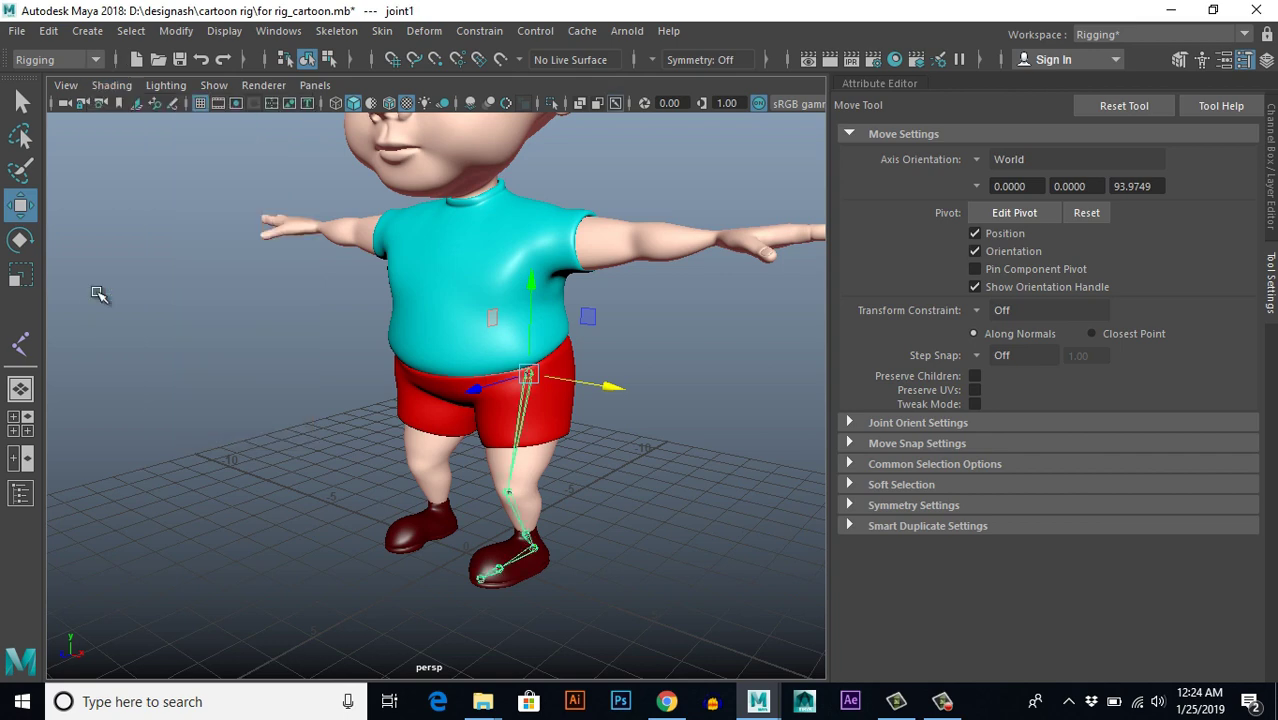
# Step: Show the Channel Box for the leg chain's root joint and rename that joint L_hip
pyautogui.keyDown('alt'); pyautogui.moveTo(375, 553); pyautogui.dragTo(487, 541); pyautogui.keyUp('alt')
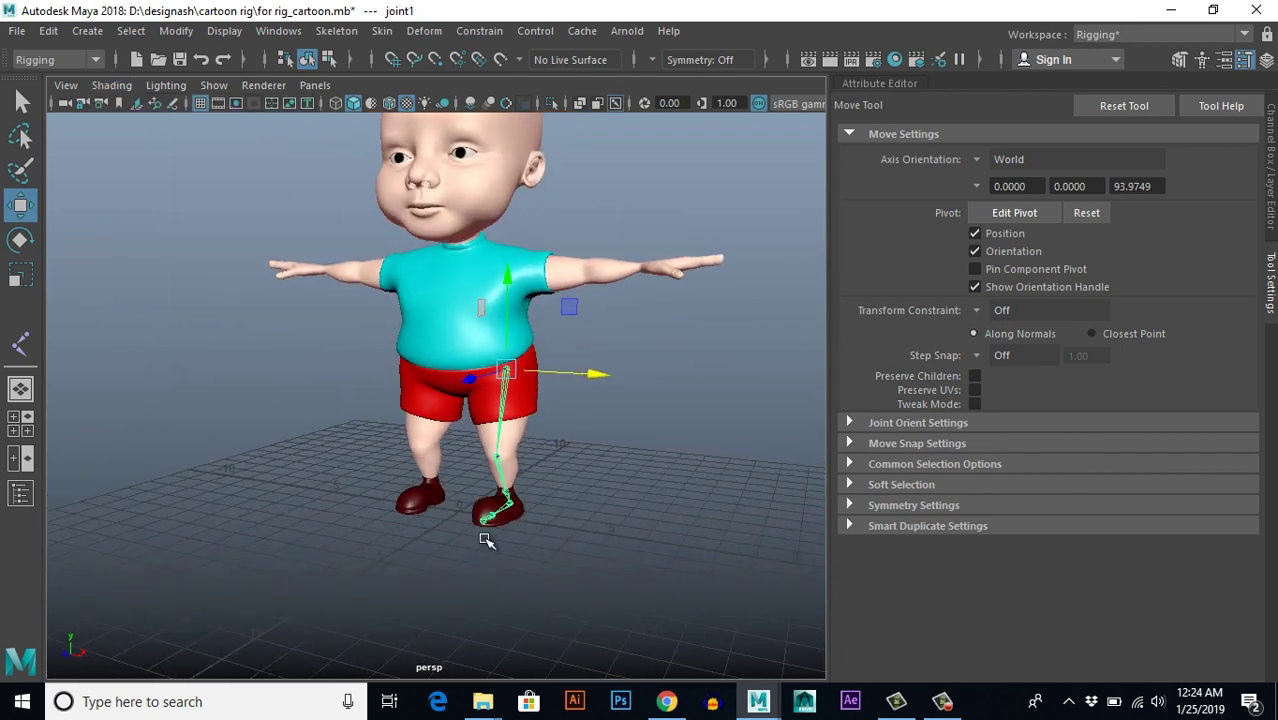
pyautogui.hotkey('ctrl', 'a')
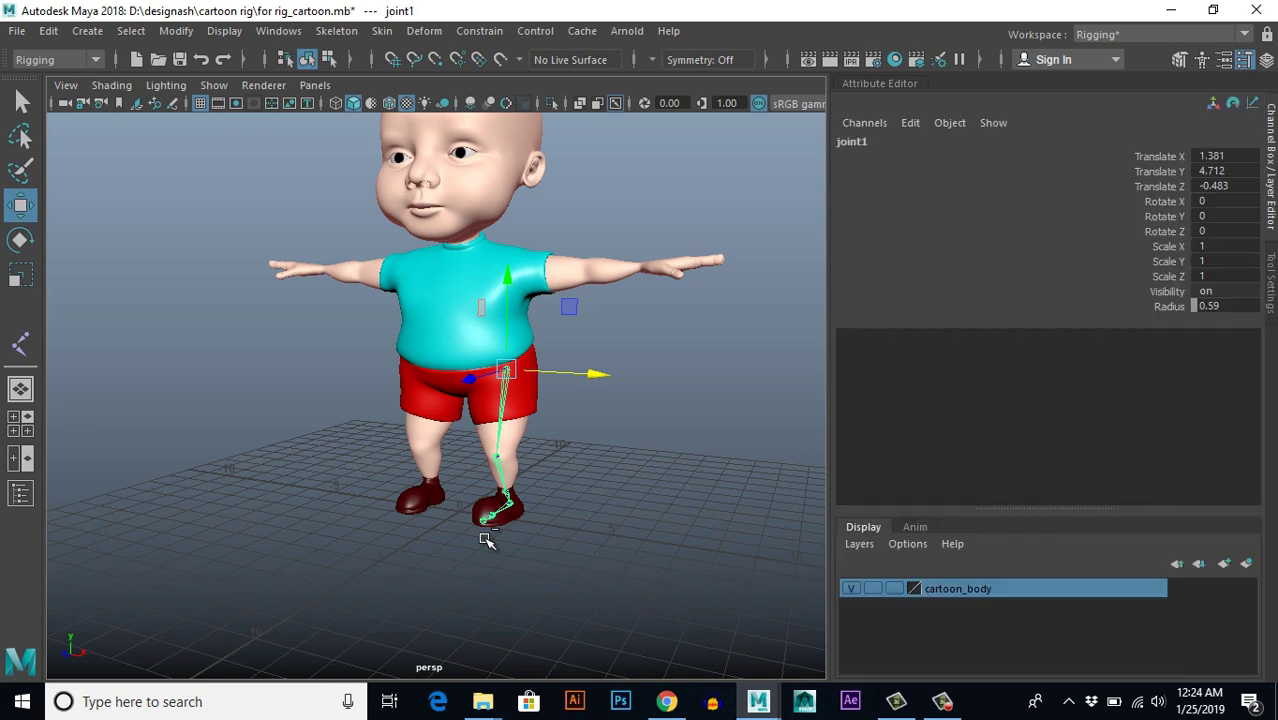
pyautogui.keyDown('alt'); pyautogui.moveTo(677, 512); pyautogui.dragTo(634, 477); pyautogui.keyUp('alt')
pyautogui.keyDown('alt'); pyautogui.moveTo(670, 541); pyautogui.dragTo(706, 488); pyautogui.keyUp('alt')
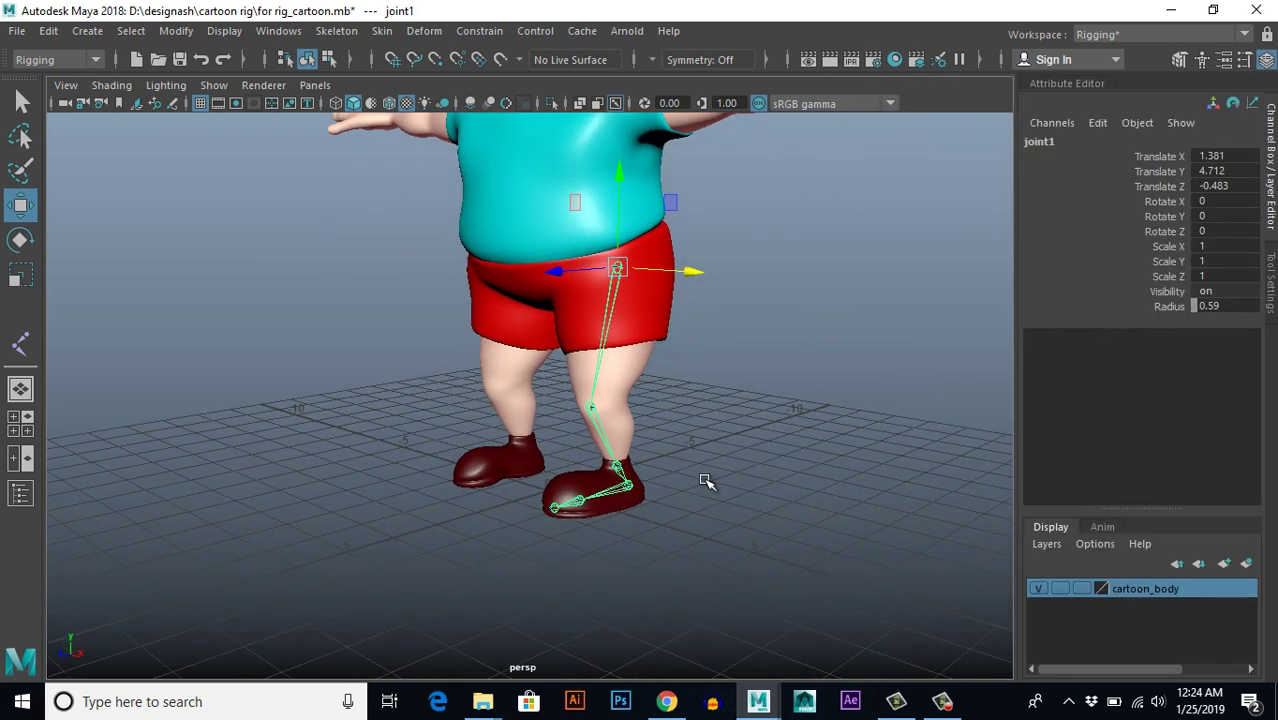
pyautogui.keyDown('alt'); pyautogui.moveTo(750, 536); pyautogui.dragTo(742, 506); pyautogui.keyUp('alt')
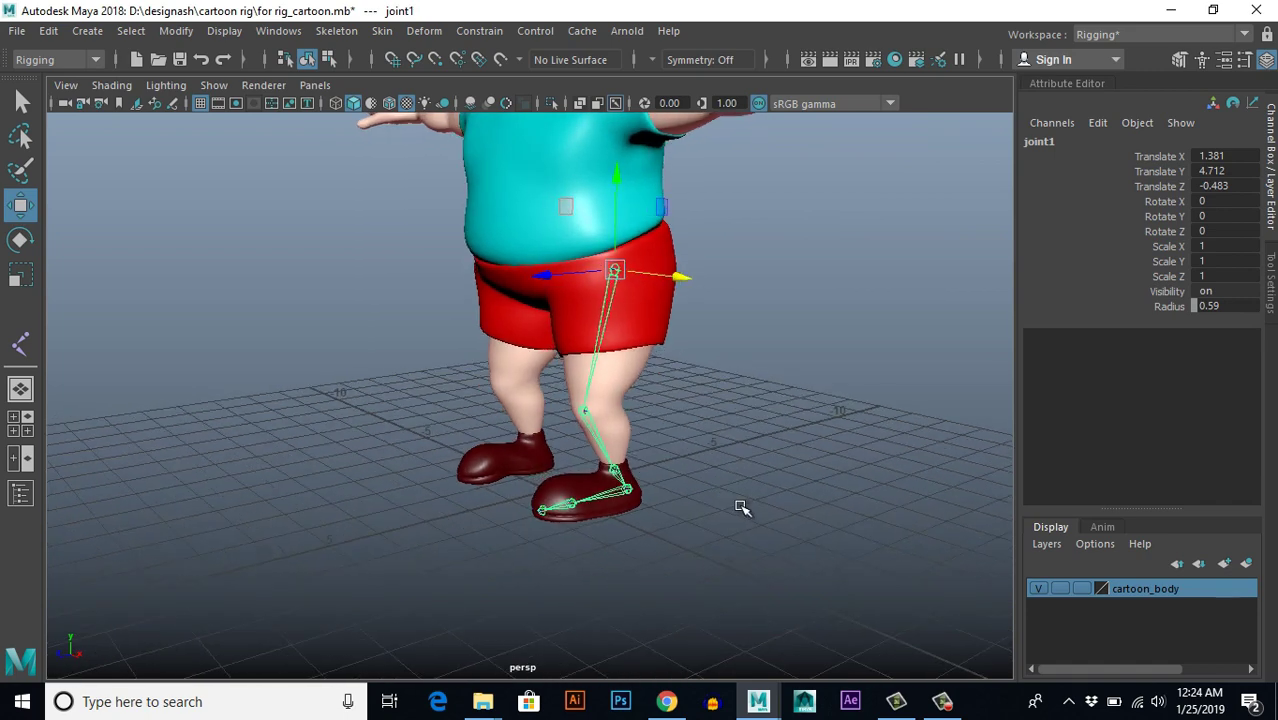
pyautogui.keyDown('alt'); pyautogui.moveTo(753, 457); pyautogui.dragTo(719, 497, button='middle'); pyautogui.keyUp('alt')
pyautogui.scroll(3, 723, 494)
pyautogui.click(732, 428)
pyautogui.click(597, 310)
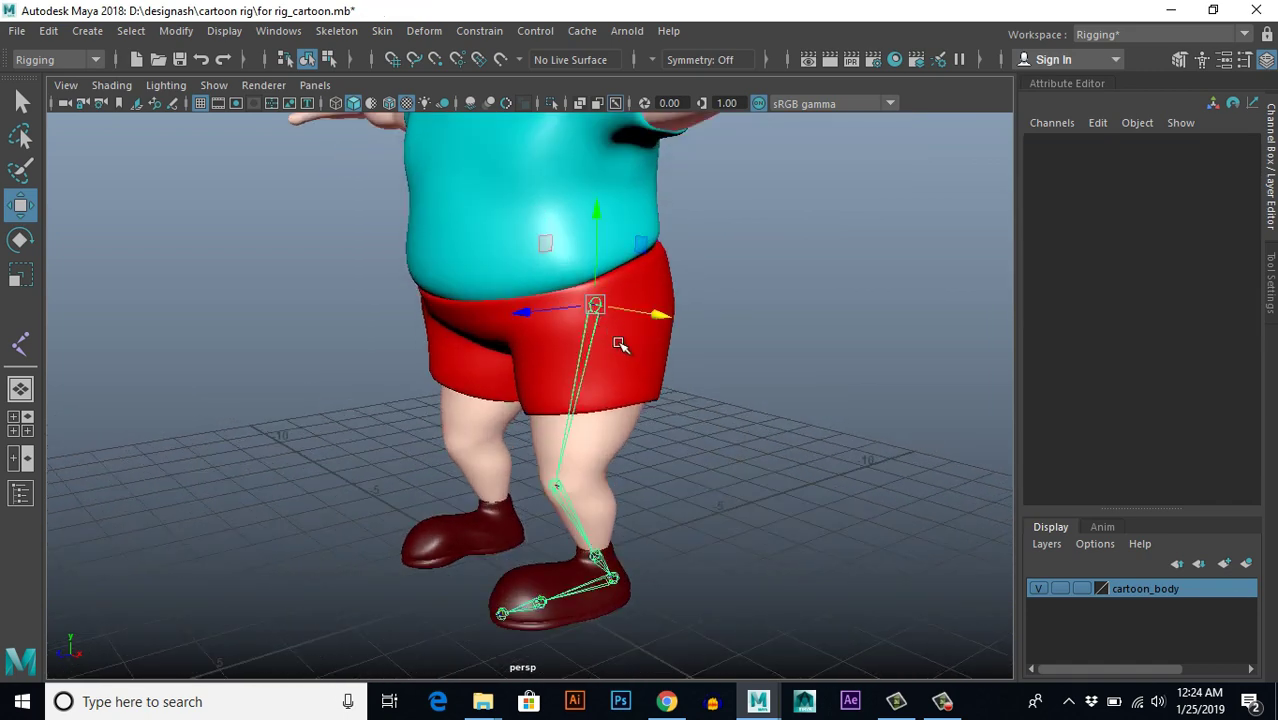
pyautogui.keyDown('alt'); pyautogui.moveTo(619, 342); pyautogui.dragTo(738, 455); pyautogui.keyUp('alt')
pyautogui.doubleClick(1043, 143)
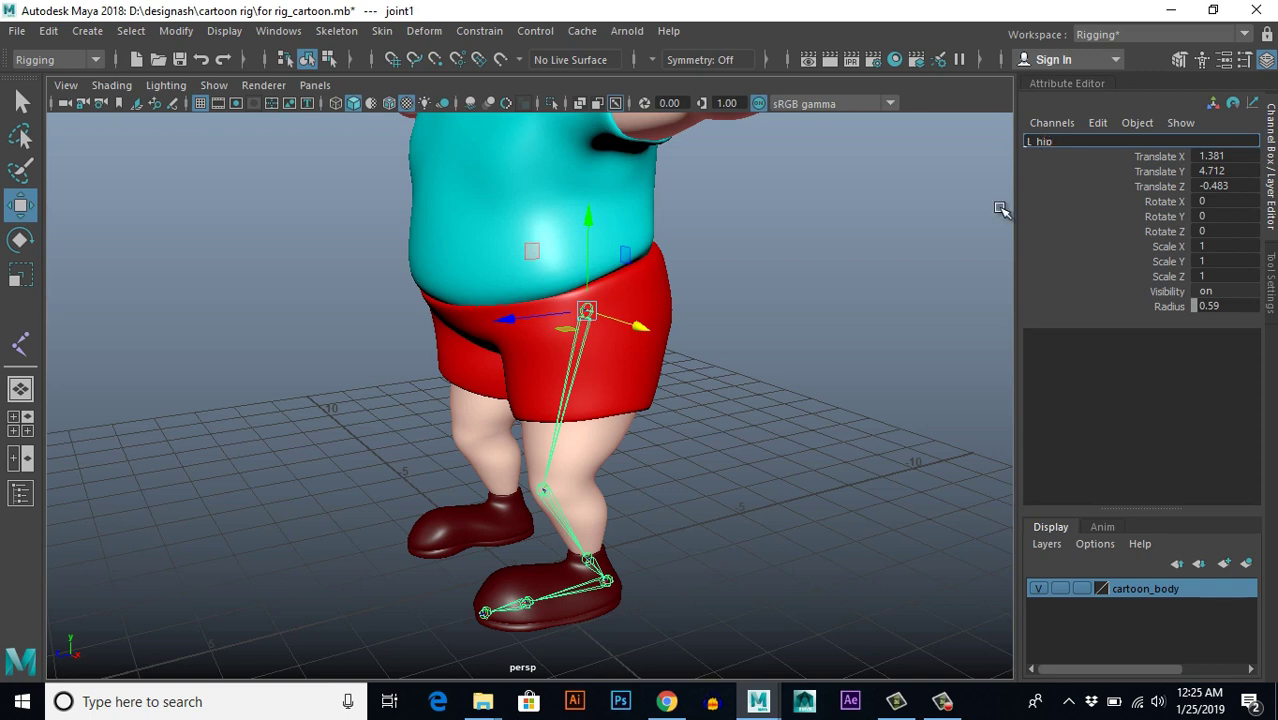
pyautogui.press('Return')
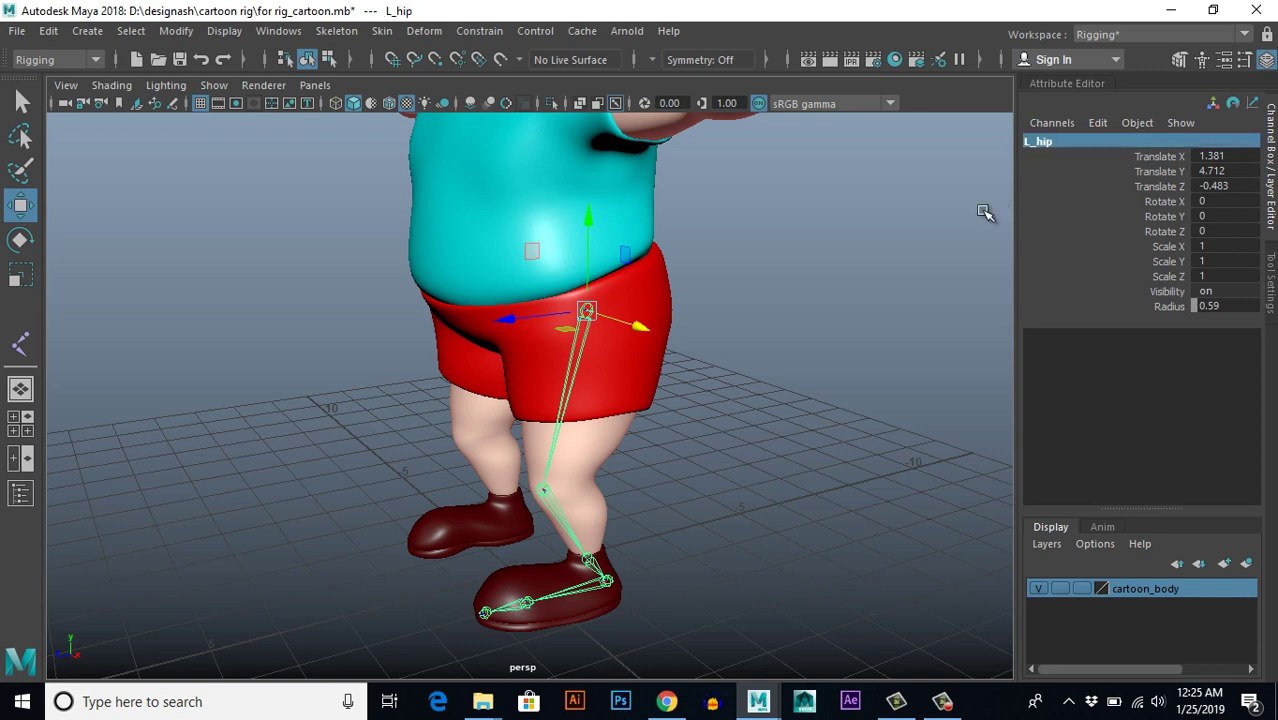
# Step: Select the knee joint of the left leg chain and rename it L_knee
pyautogui.scroll(3, 717, 375)
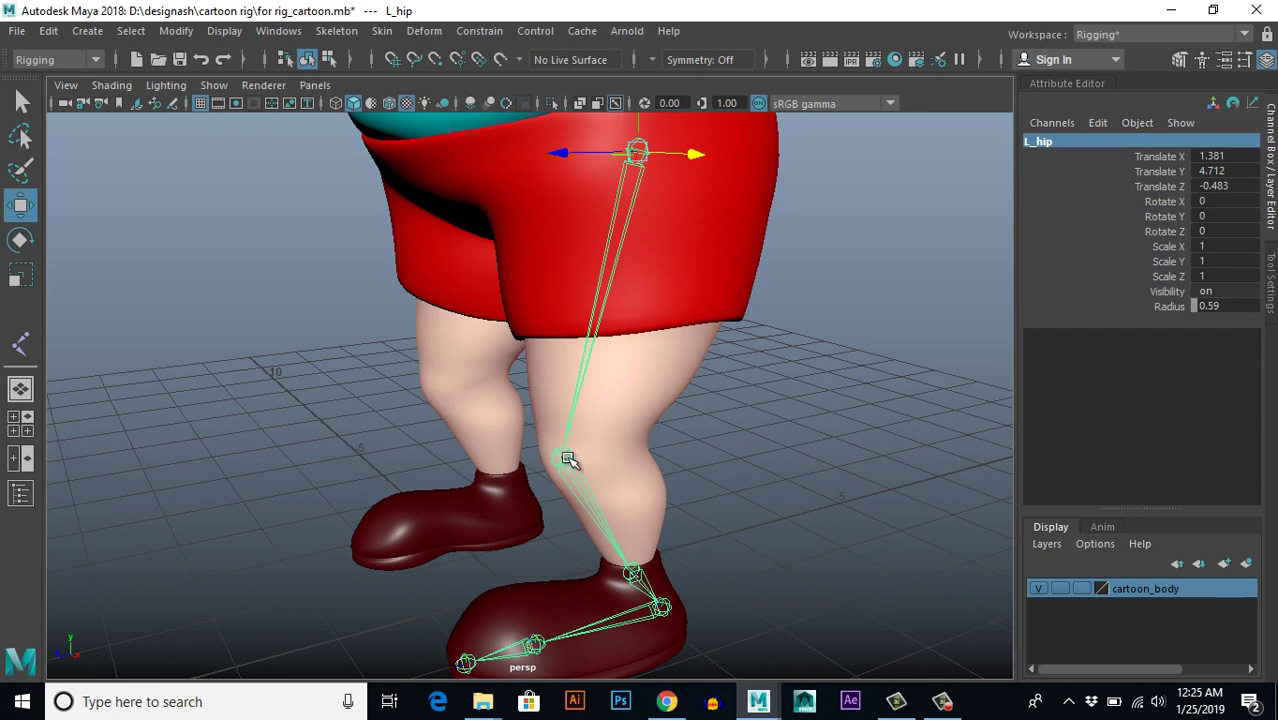
pyautogui.click(585, 462)
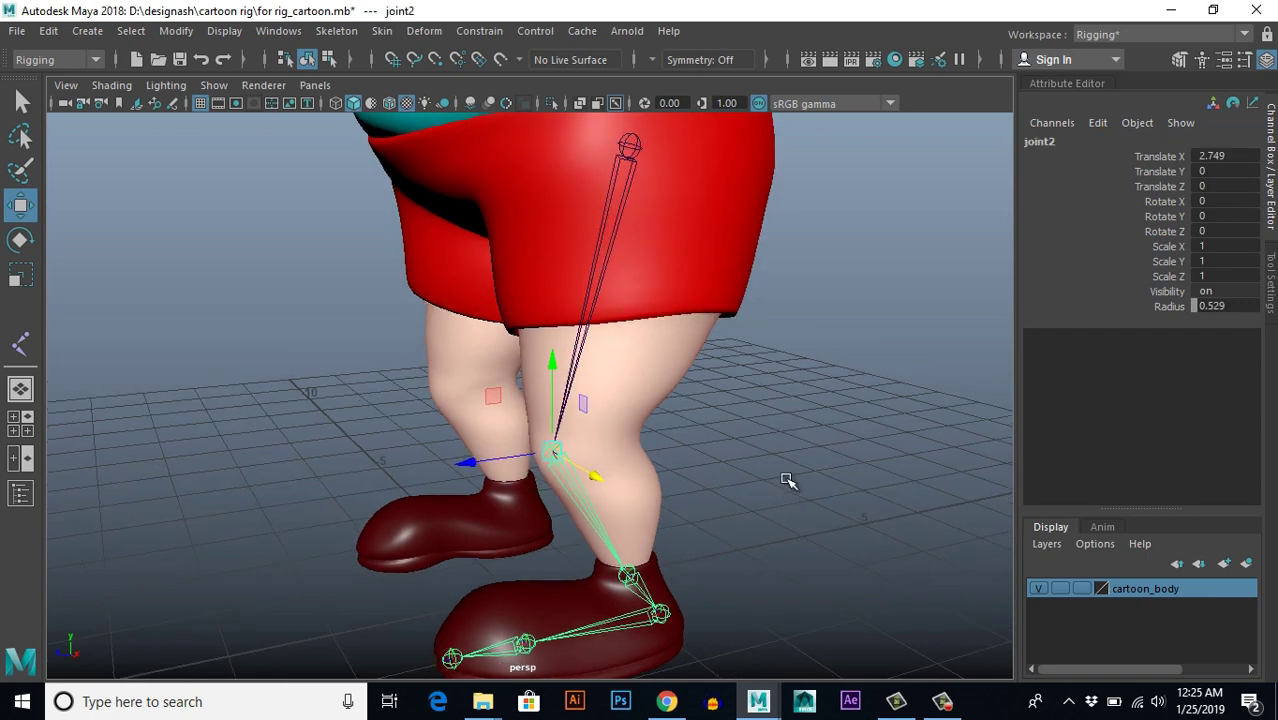
pyautogui.doubleClick(1045, 141)
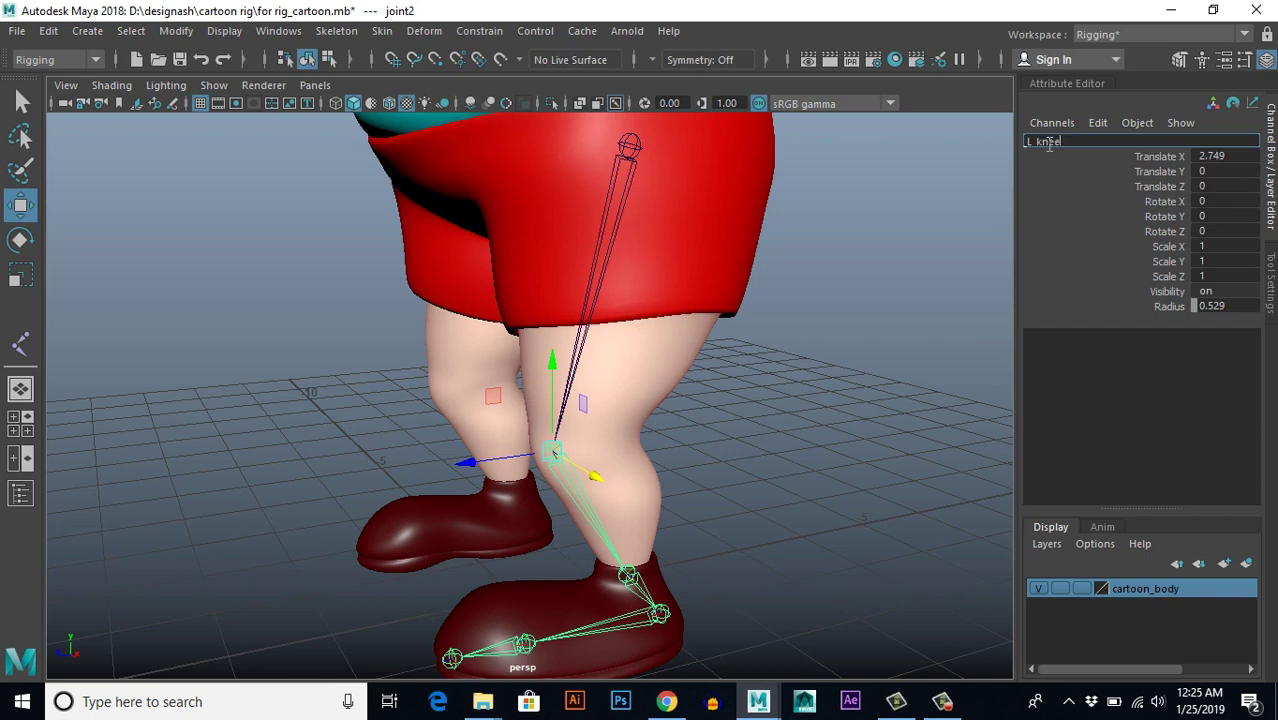
pyautogui.write('L_knee')
pyautogui.press('Return')
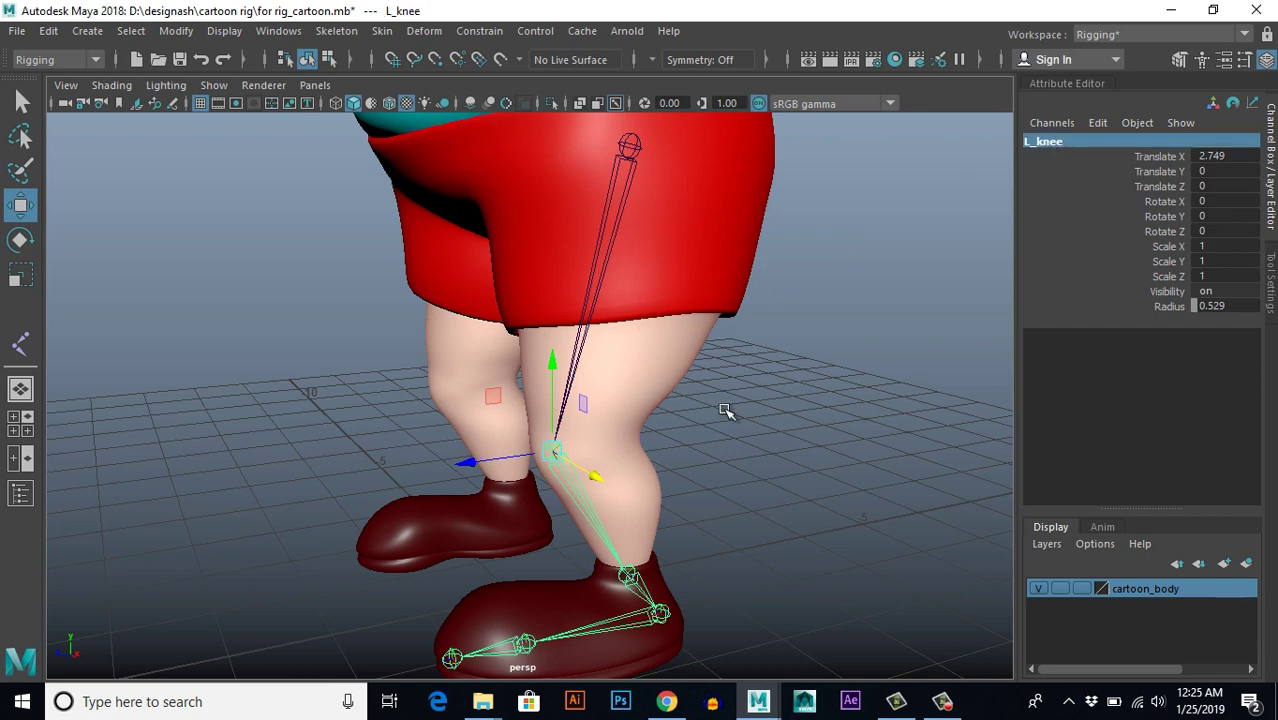
# Step: Select the ankle joint at the top of the left shoe and rename it L_ankle
pyautogui.keyDown('alt'); pyautogui.moveTo(760, 454); pyautogui.dragTo(739, 237, button='middle'); pyautogui.keyUp('alt')
pyautogui.keyDown('alt'); pyautogui.moveTo(739, 237); pyautogui.dragTo(704, 375, button='right'); pyautogui.keyUp('alt')
pyautogui.click(663, 352)
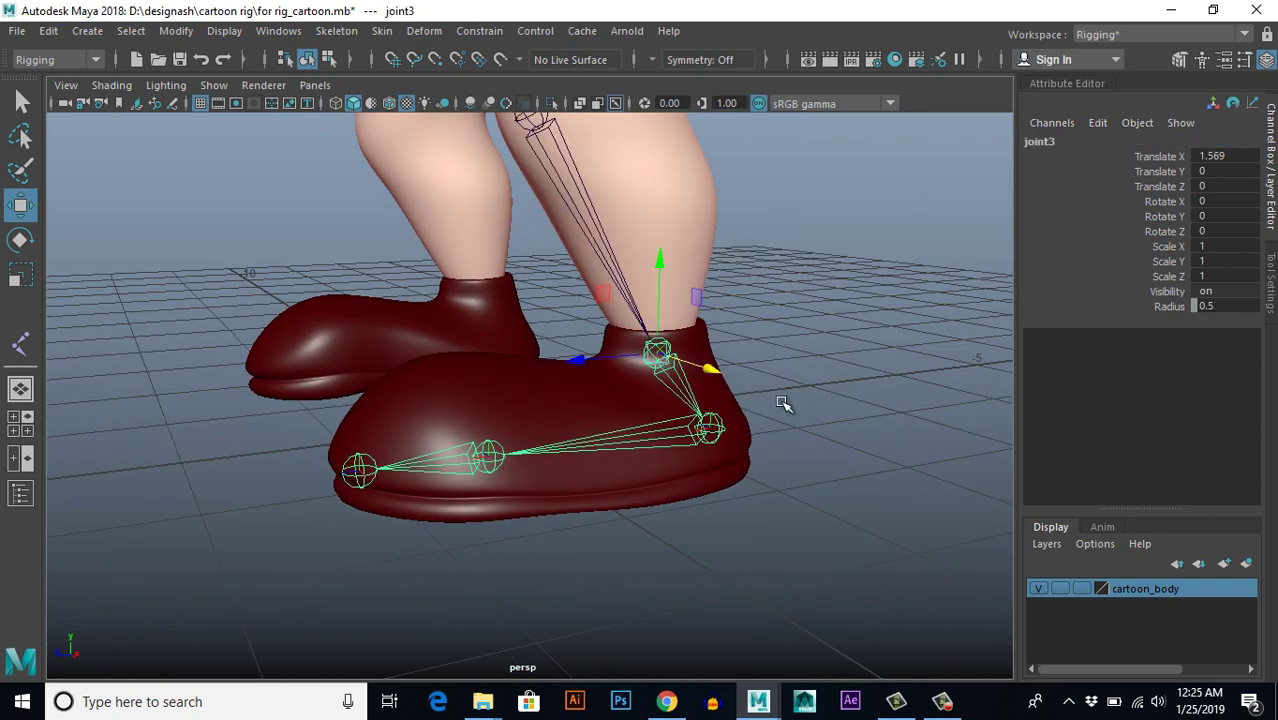
pyautogui.keyDown('alt'); pyautogui.moveTo(784, 405); pyautogui.dragTo(824, 357); pyautogui.keyUp('alt')
pyautogui.keyDown('alt'); pyautogui.moveTo(824, 357); pyautogui.dragTo(798, 435, button='middle'); pyautogui.keyUp('alt')
pyautogui.doubleClick(1041, 143)
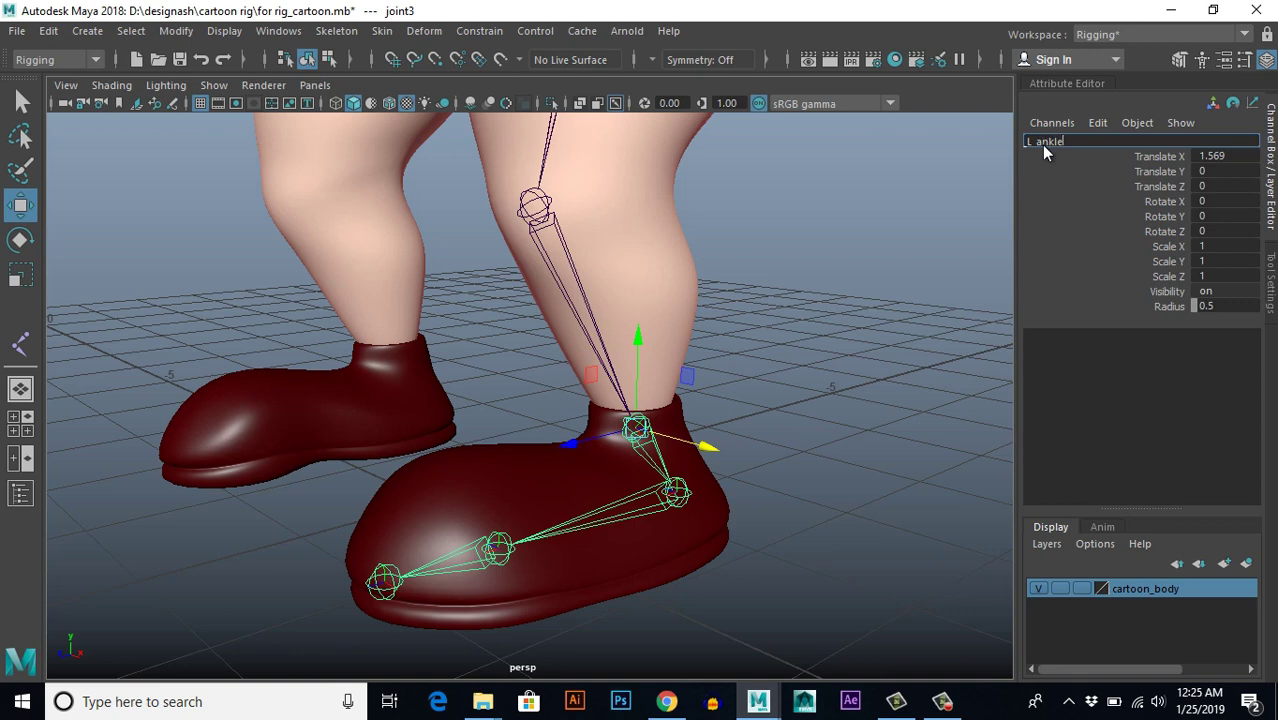
pyautogui.write('L_ankle')
pyautogui.press('Return')
# Step: Select the joint at the back of the left shoe and rename it L_heel
pyautogui.keyDown('alt'); pyautogui.moveTo(833, 415); pyautogui.dragTo(782, 254); pyautogui.keyUp('alt')
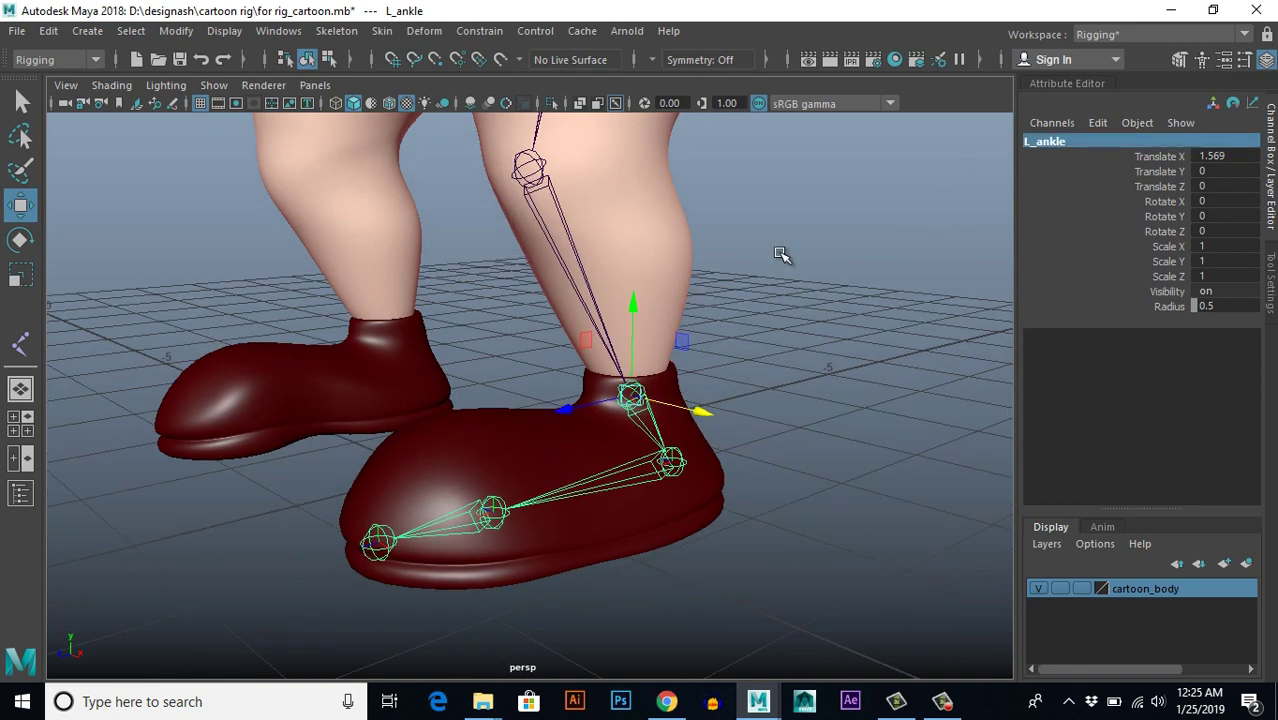
pyautogui.scroll(2, 780, 254)
pyautogui.keyDown('alt'); pyautogui.moveTo(775, 540); pyautogui.dragTo(705, 375, button='middle'); pyautogui.keyUp('alt')
pyautogui.click(655, 325)
pyautogui.keyDown('alt'); pyautogui.moveTo(816, 345); pyautogui.dragTo(783, 430, button='middle'); pyautogui.keyUp('alt')
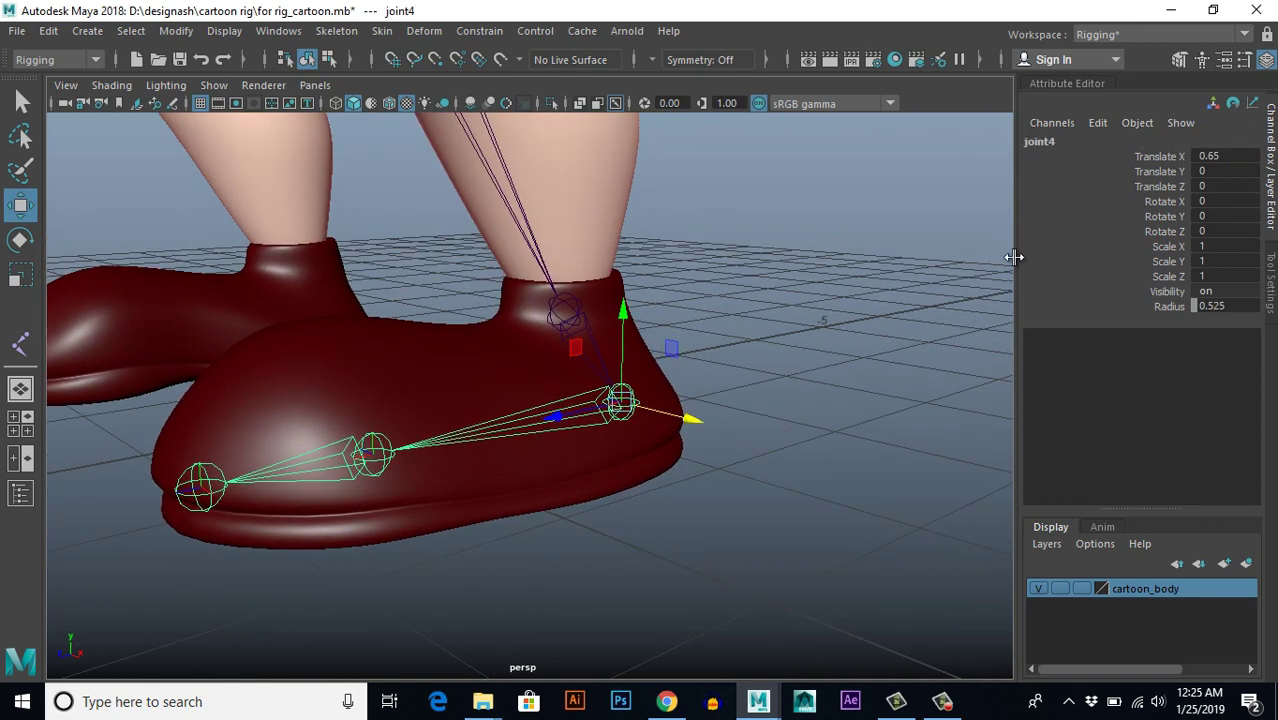
pyautogui.doubleClick(1040, 142)
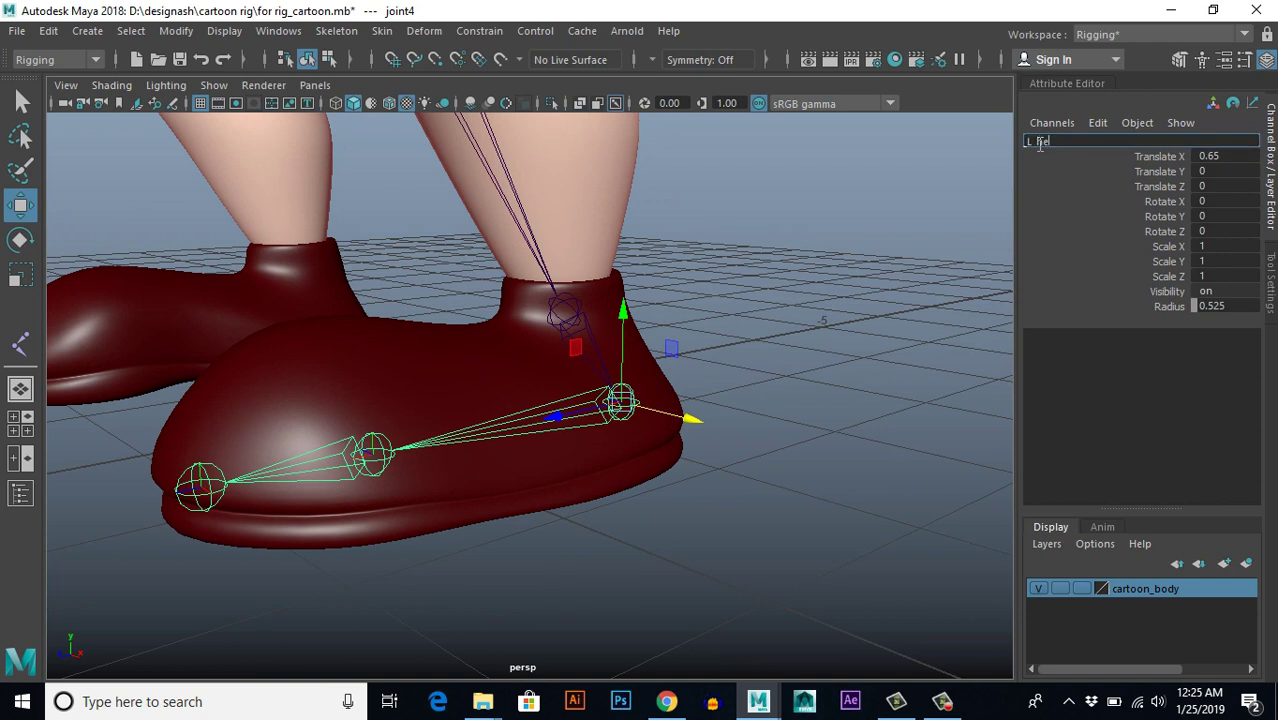
pyautogui.press('Return')
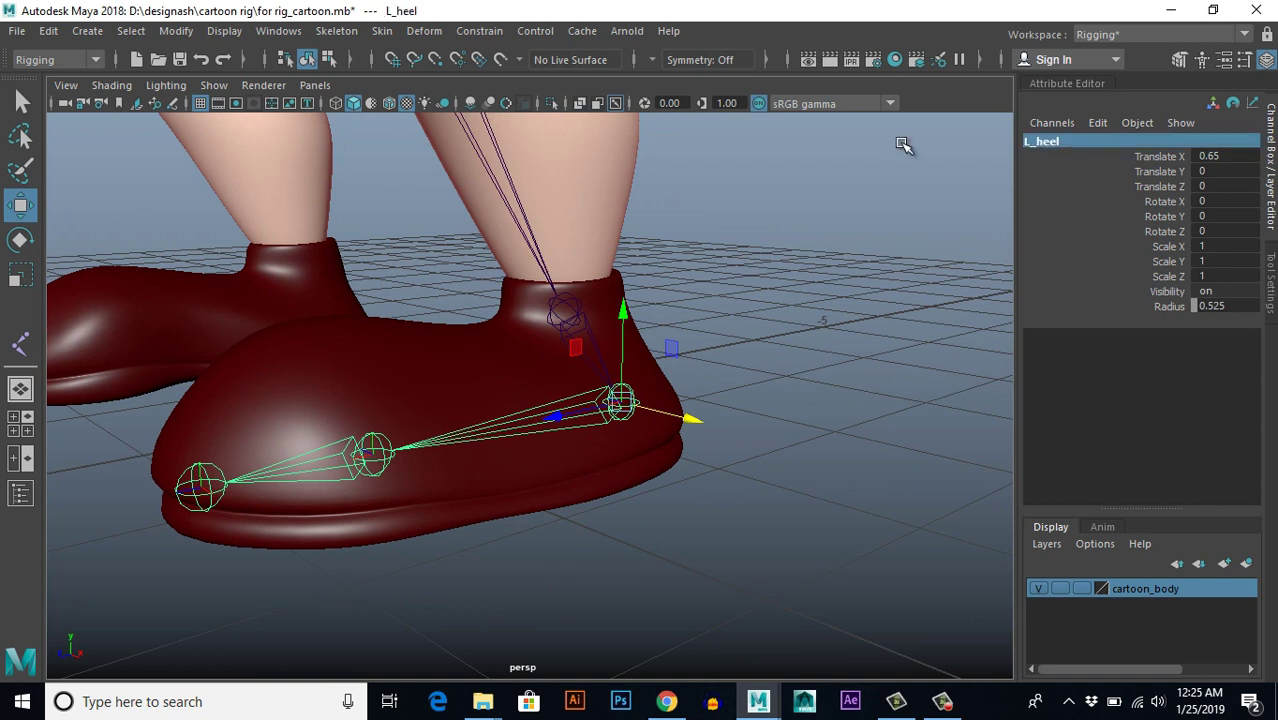
# Step: Rename the joint at the ball of the left foot, and rename the toe tip joint L_toe
pyautogui.click(380, 457)
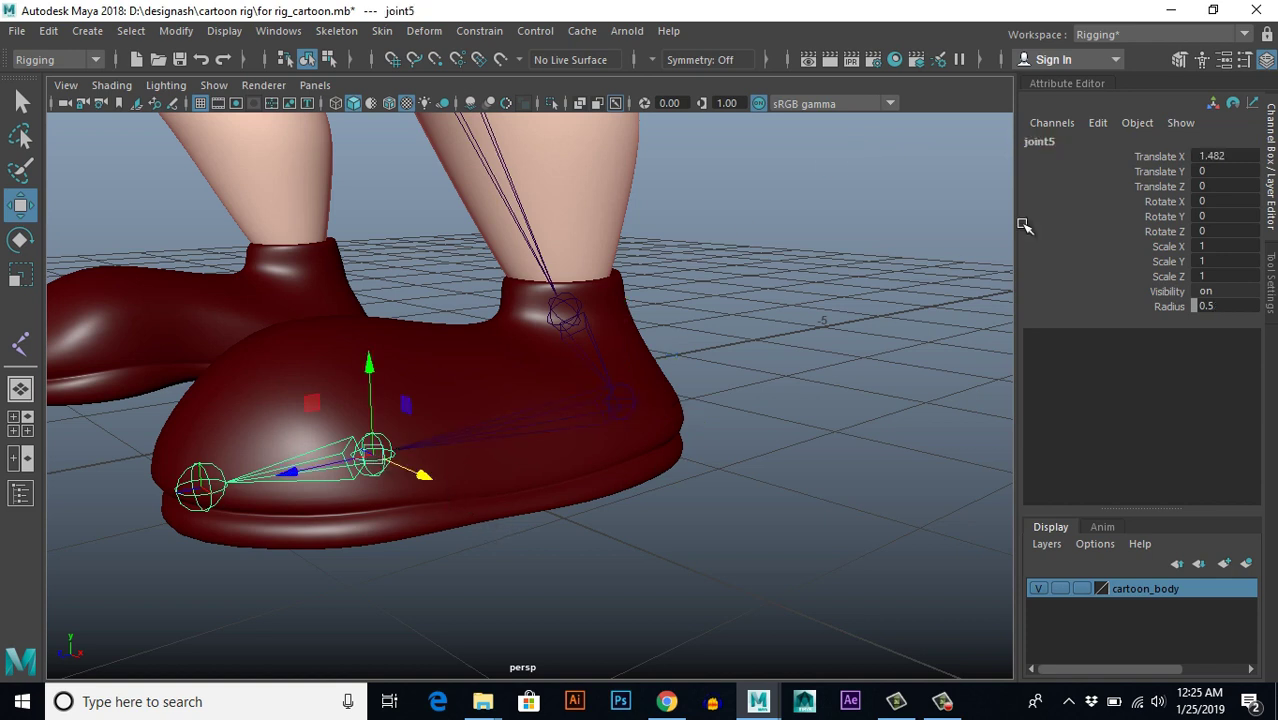
pyautogui.doubleClick(1040, 142)
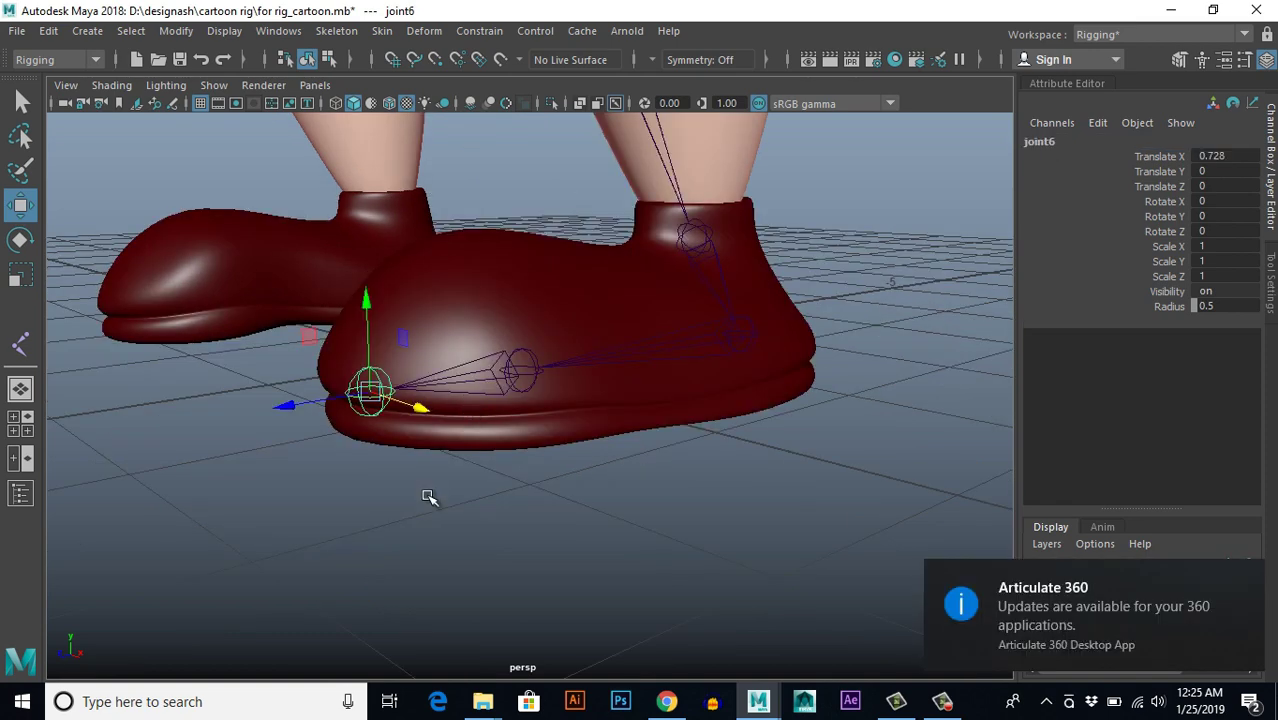
pyautogui.click(428, 496)
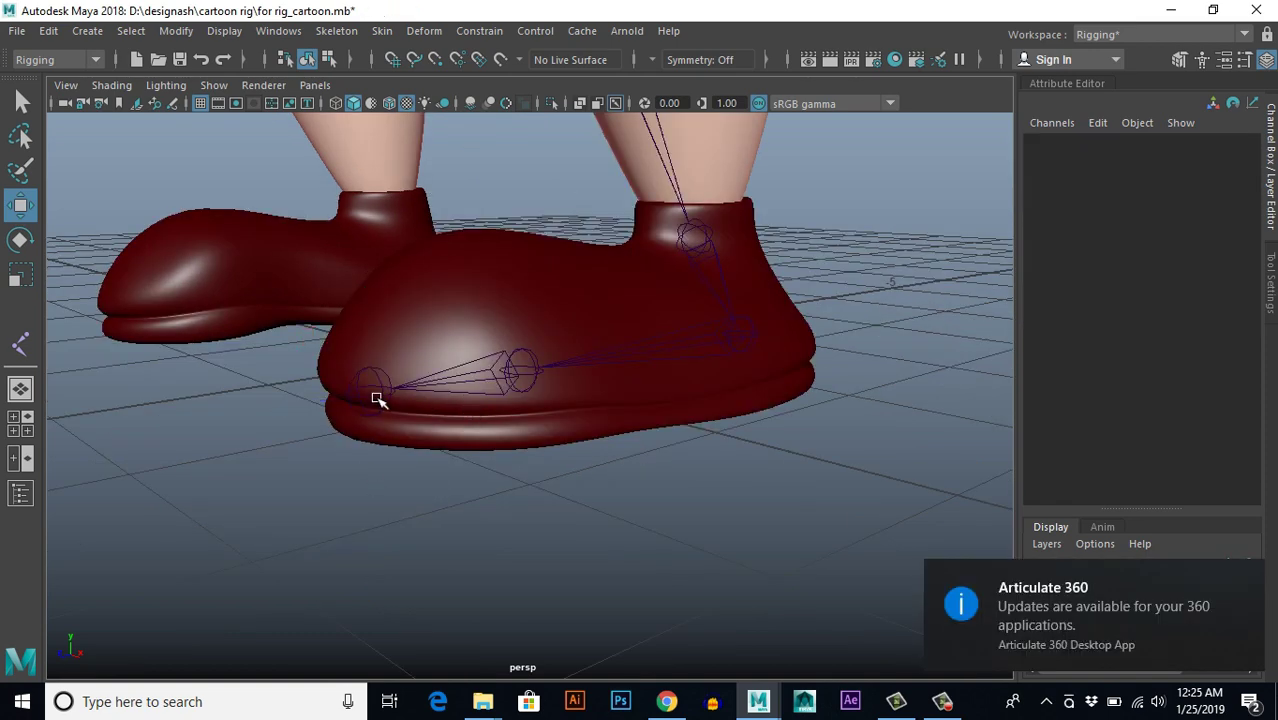
pyautogui.click(376, 397)
pyautogui.keyDown('alt'); pyautogui.moveTo(462, 522); pyautogui.dragTo(508, 468); pyautogui.keyUp('alt')
pyautogui.doubleClick(1040, 142)
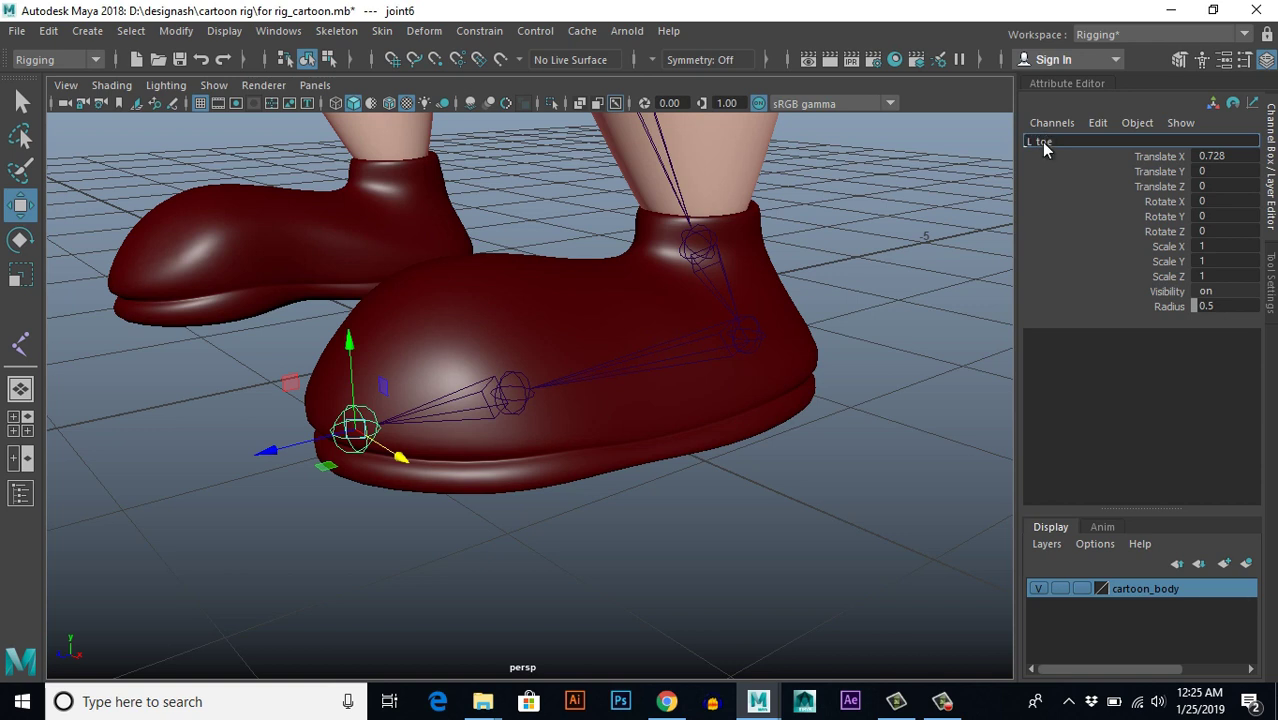
pyautogui.press('Return')
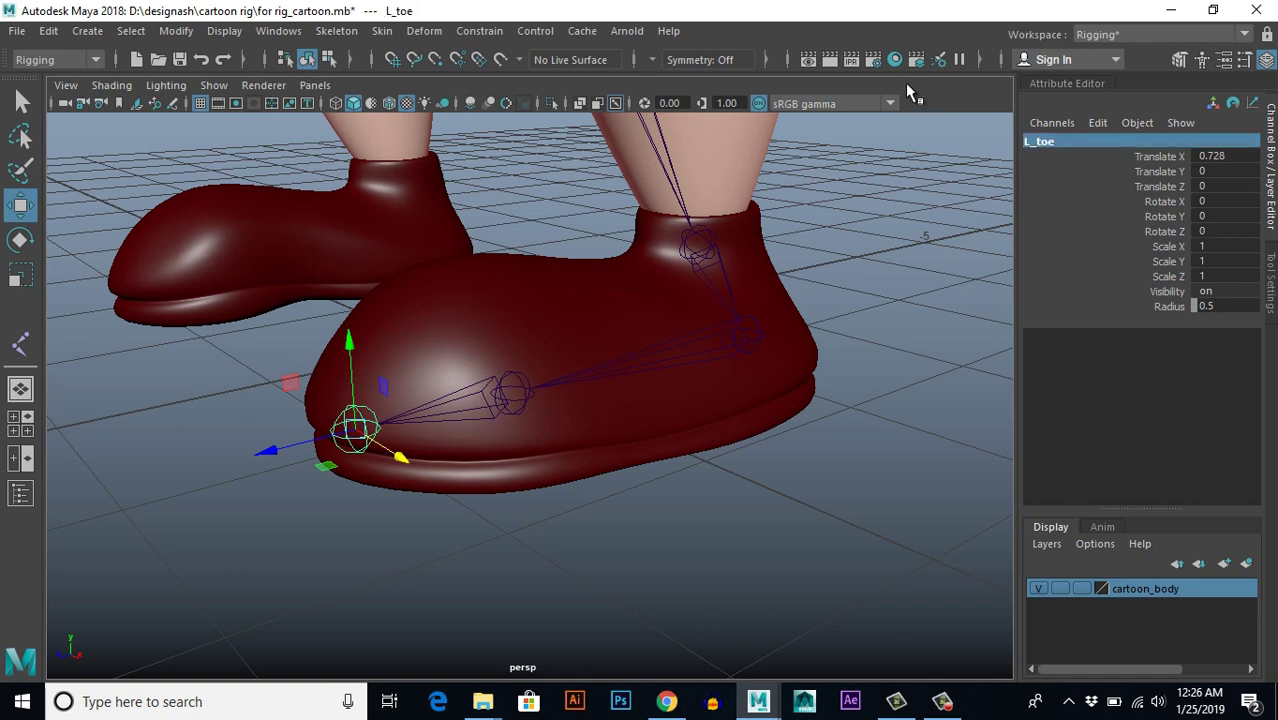
# Step: Select the hip joint at the root of the left leg chain and open the Mirror Joints options
pyautogui.scroll(-5, 683, 434)
pyautogui.keyDown('alt'); pyautogui.moveTo(590, 388); pyautogui.dragTo(704, 463); pyautogui.keyUp('alt')
pyautogui.scroll(-3, 672, 460)
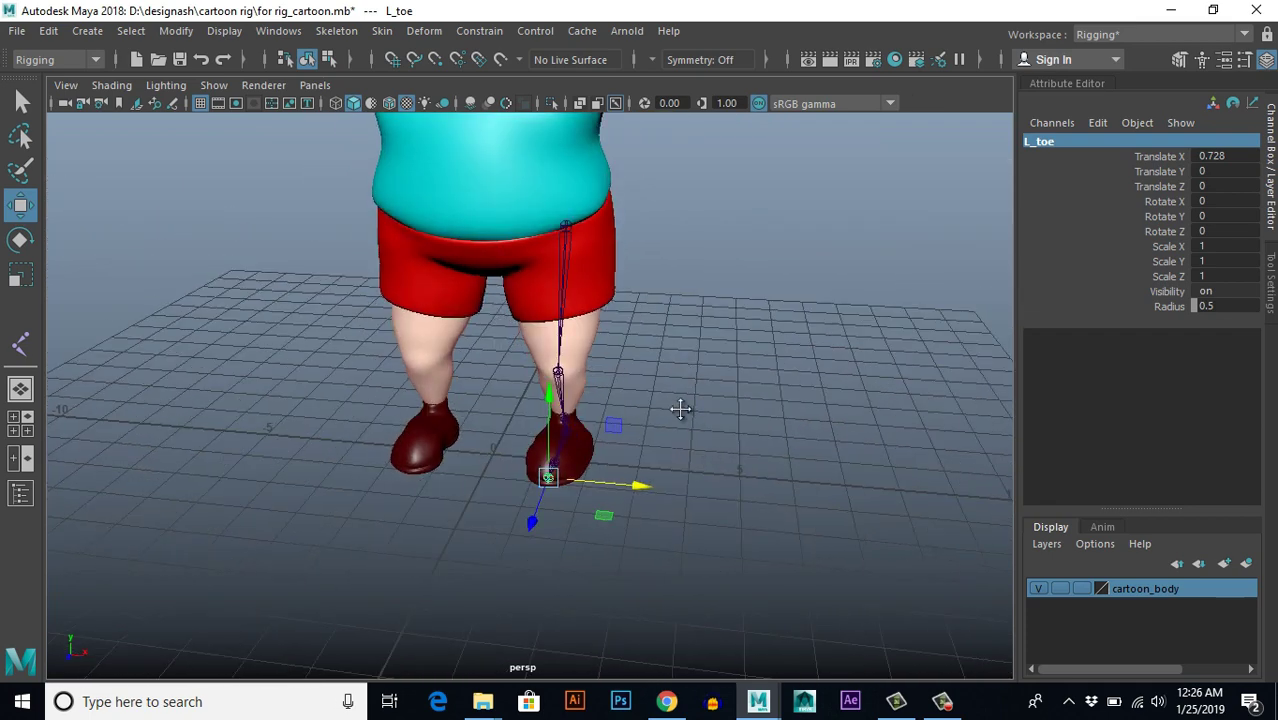
pyautogui.keyDown('alt'); pyautogui.moveTo(680, 408); pyautogui.dragTo(673, 405); pyautogui.keyUp('alt')
pyautogui.click(563, 310)
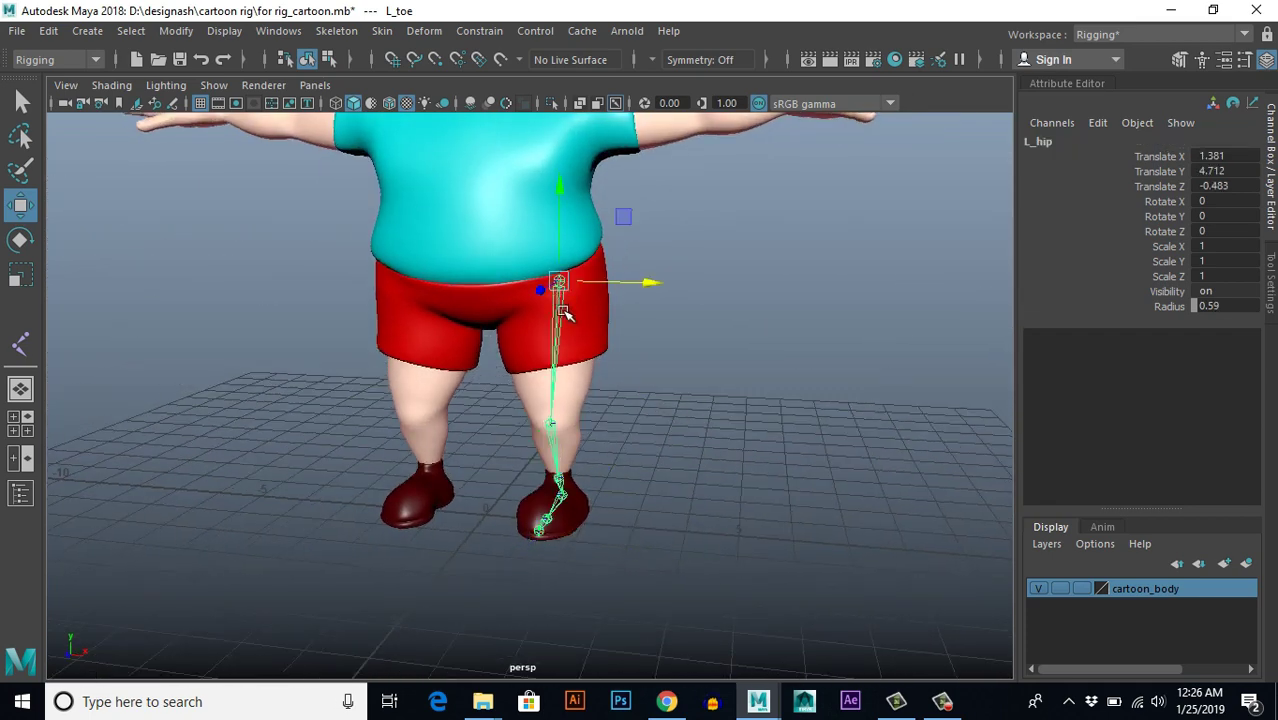
pyautogui.scroll(-4, 660, 435)
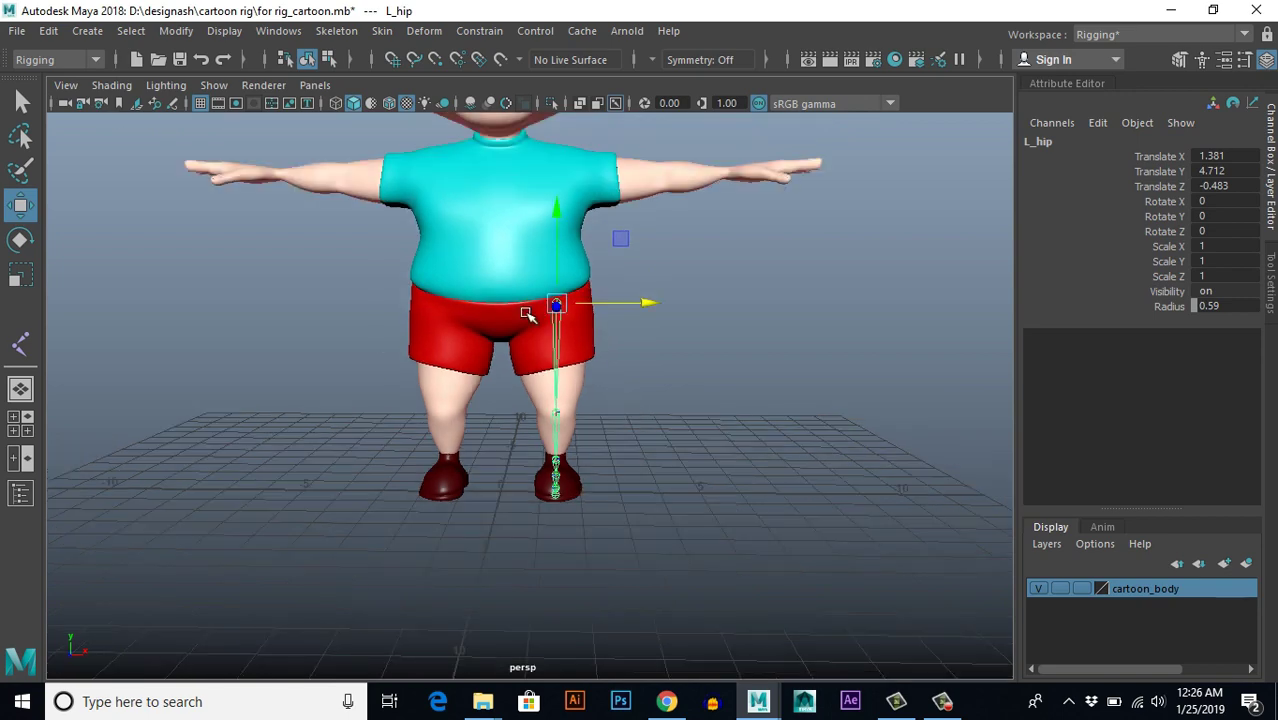
pyautogui.keyDown('alt'); pyautogui.moveTo(707, 474); pyautogui.dragTo(681, 430); pyautogui.keyUp('alt')
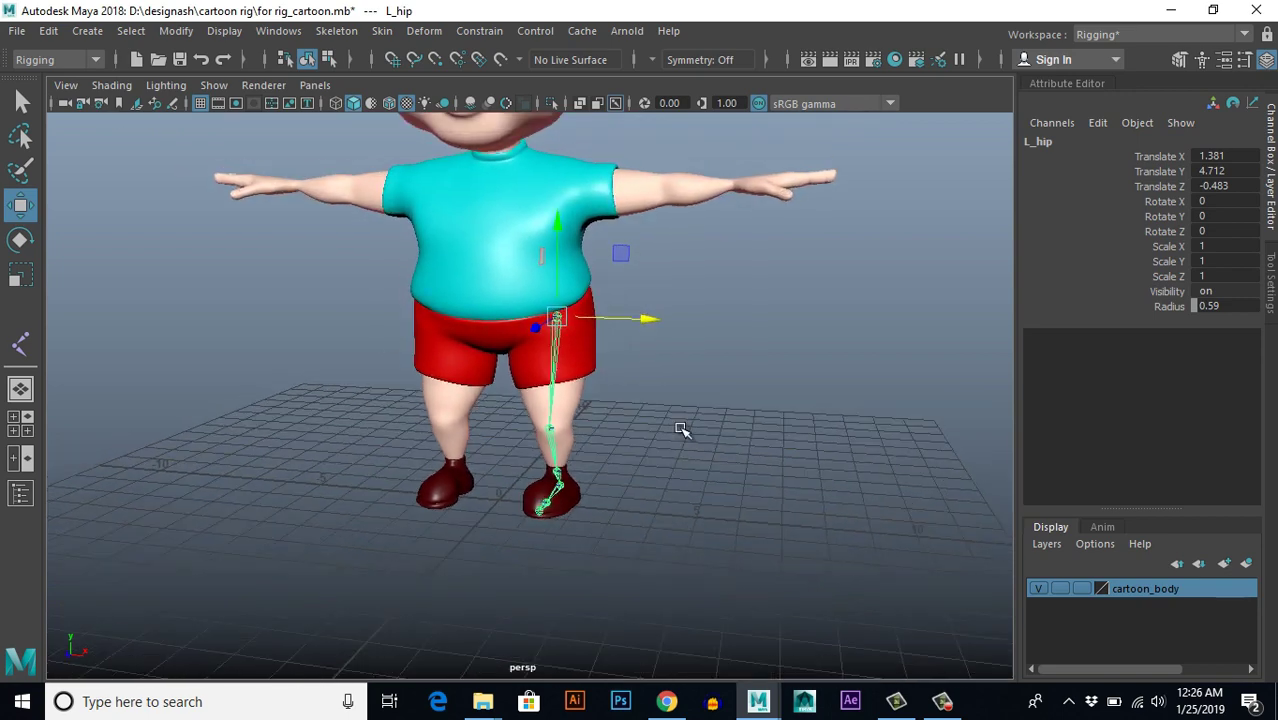
pyautogui.click(338, 32)
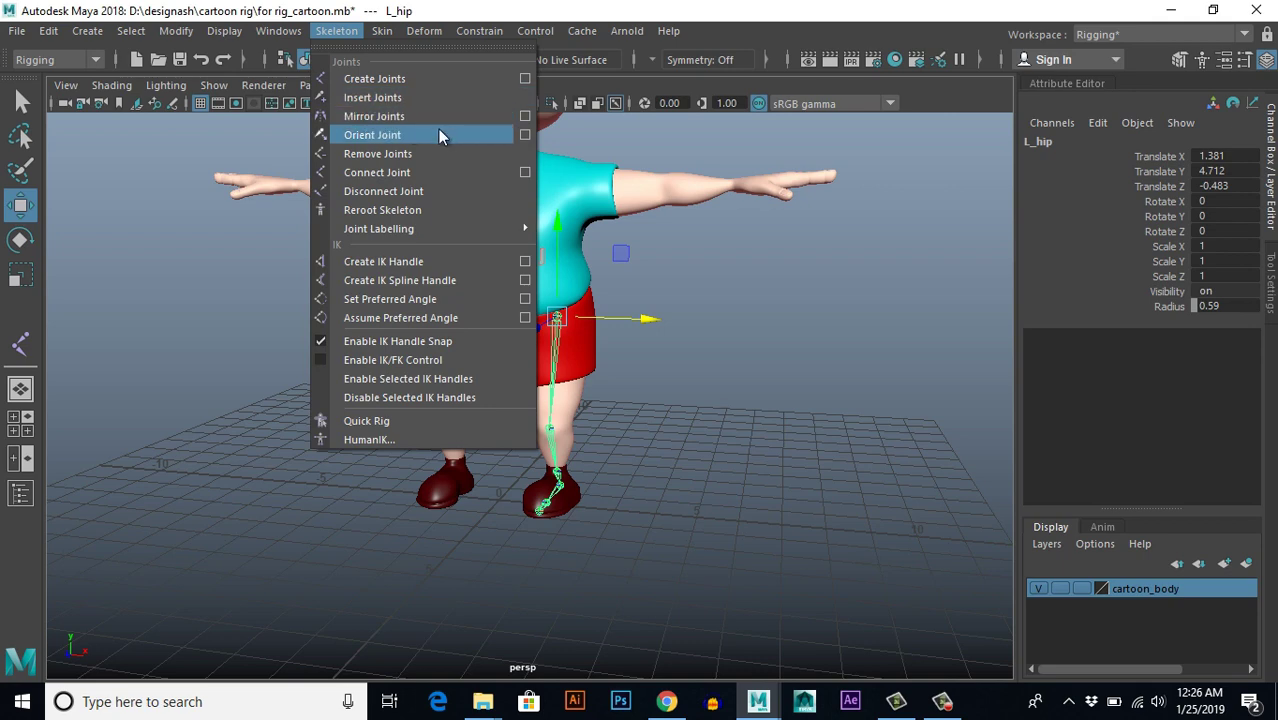
pyautogui.click(525, 118)
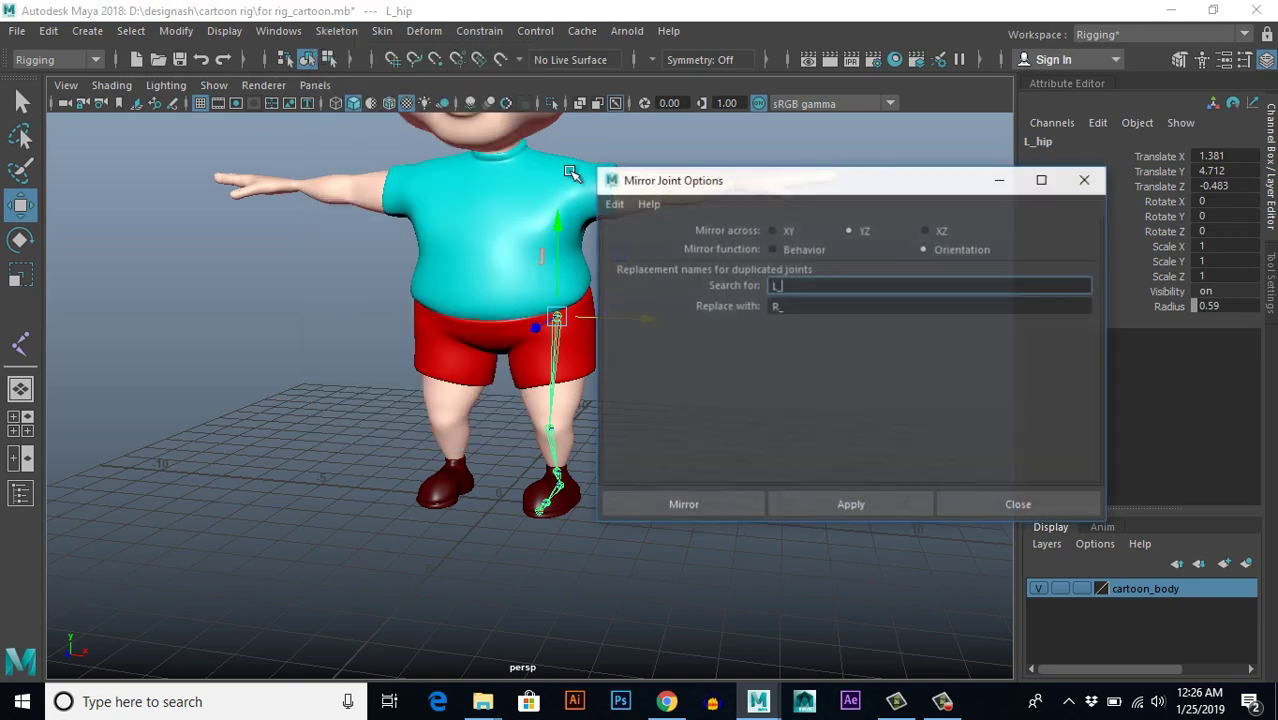
# Step: Reset the Mirror Joints settings, and set the mirror plane to YZ and the mirror function to Orientation
pyautogui.moveTo(862, 176); pyautogui.dragTo(888, 158)
pyautogui.click(646, 184)
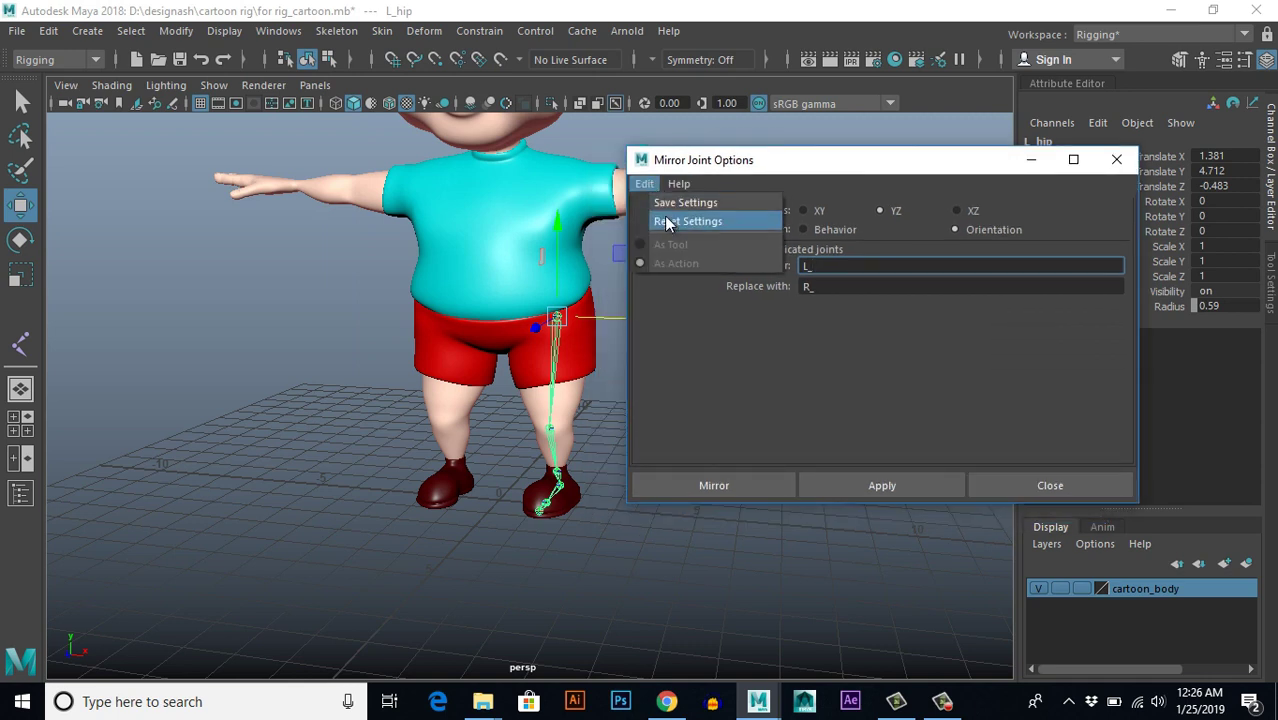
pyautogui.click(680, 219)
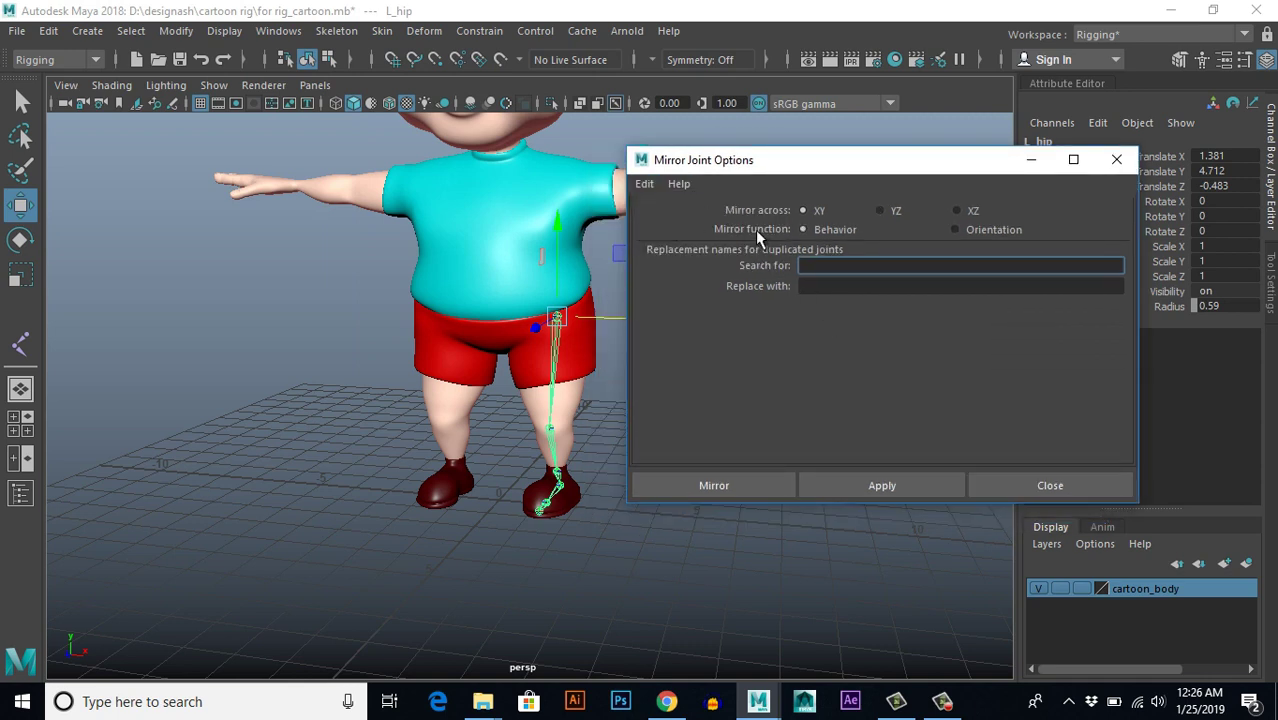
pyautogui.click(878, 212)
pyautogui.moveTo(785, 160); pyautogui.dragTo(671, 270)
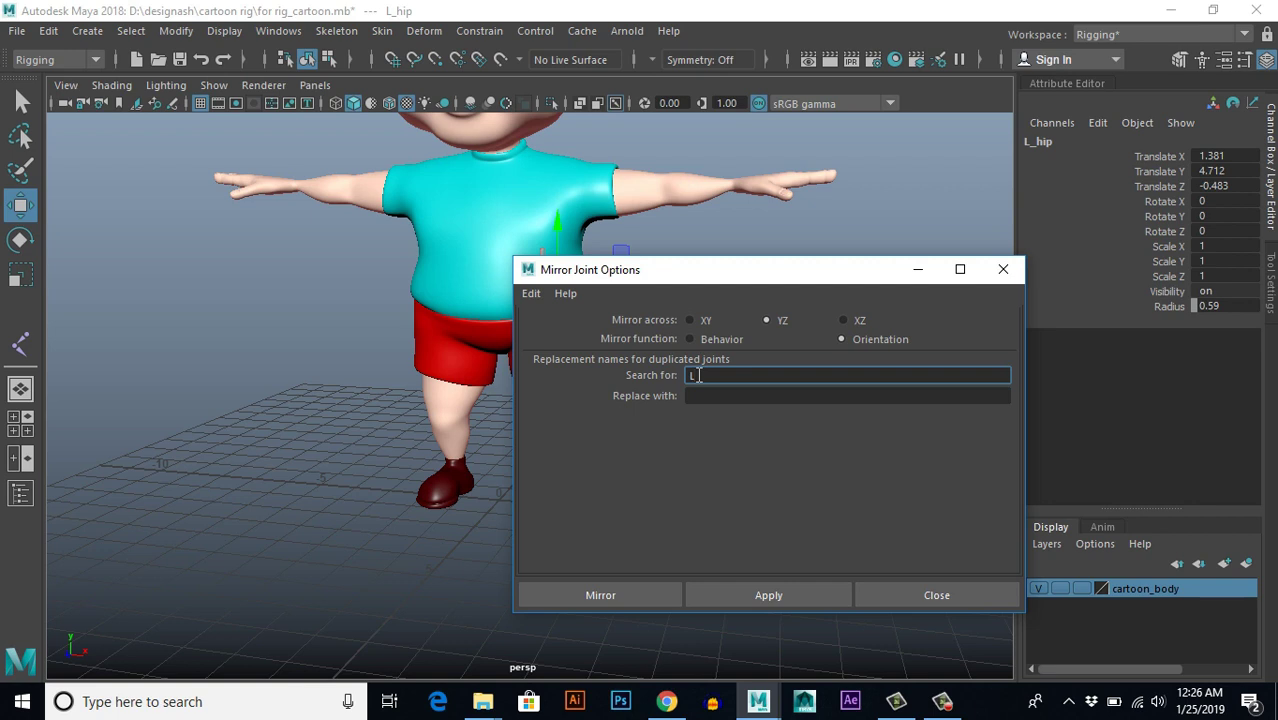
# Step: Mirror the left leg chain, replacing the prefix L_ with R_ in the duplicated joint names
pyautogui.click(708, 396)
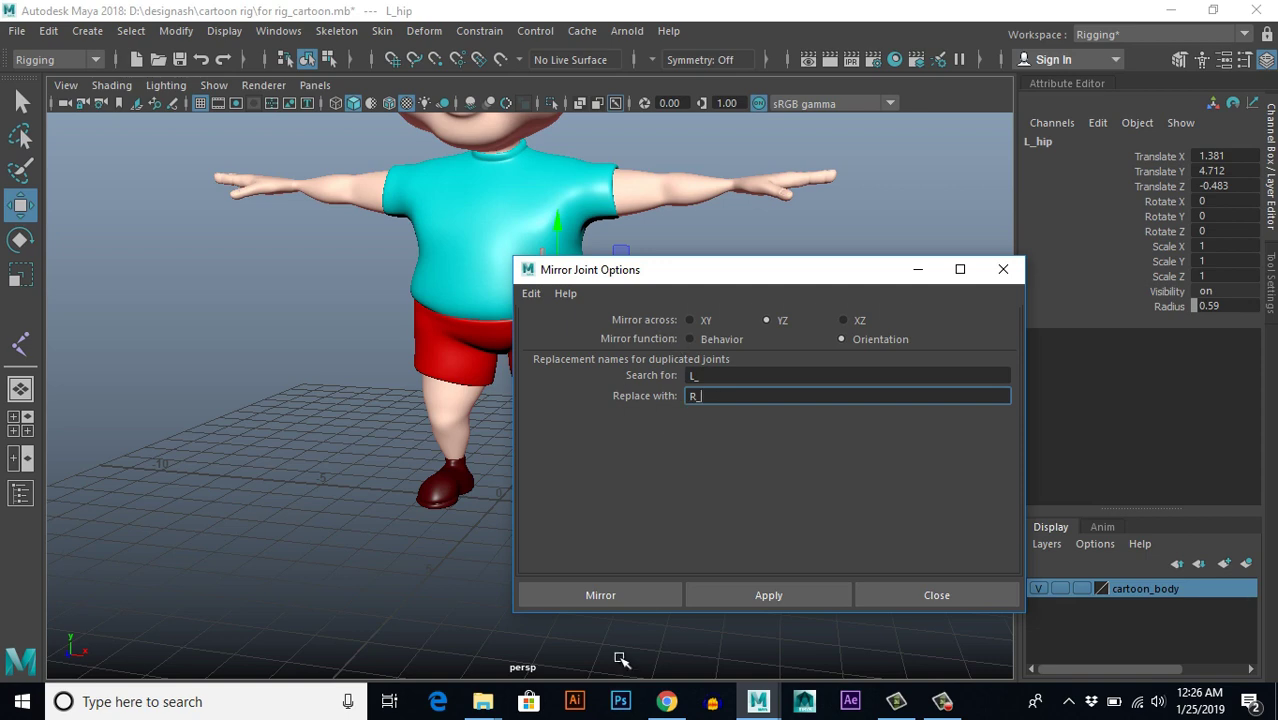
pyautogui.click(612, 598)
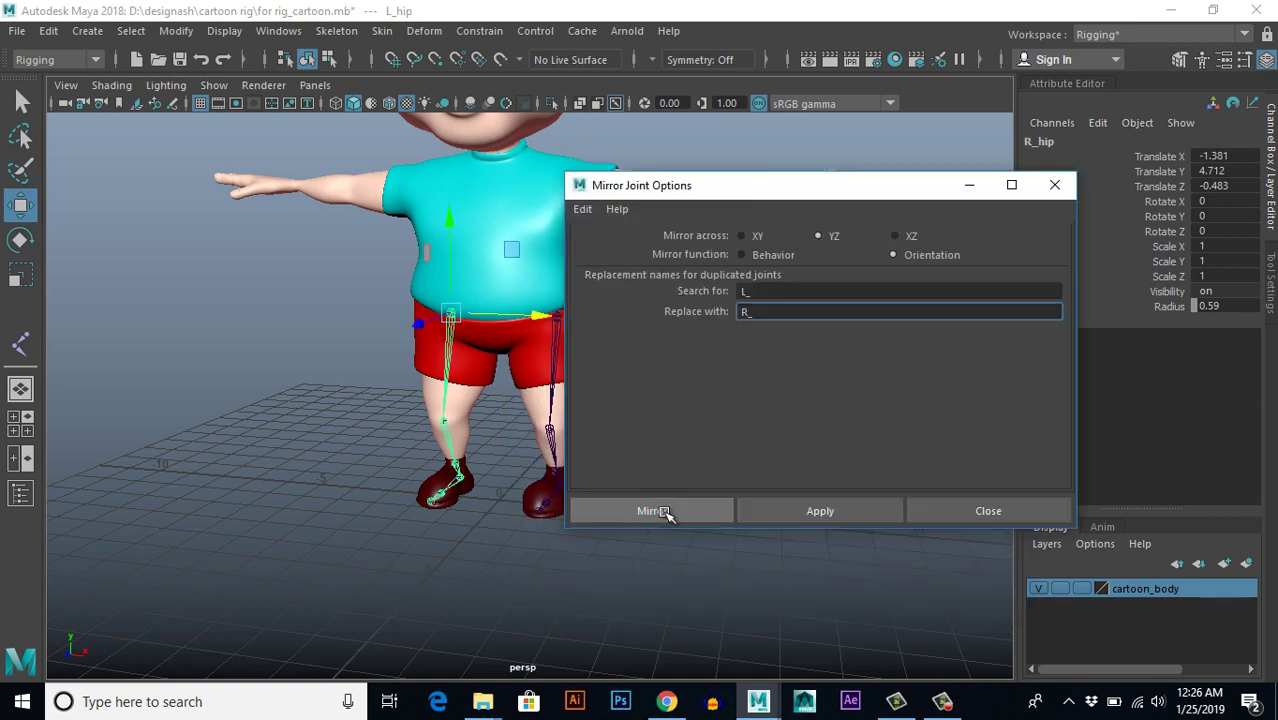
pyautogui.click(585, 568)
# Step: Select the mirrored right leg joints one by one from hip to toe to check their names
pyautogui.keyDown('alt'); pyautogui.moveTo(585, 568); pyautogui.dragTo(519, 440); pyautogui.keyUp('alt')
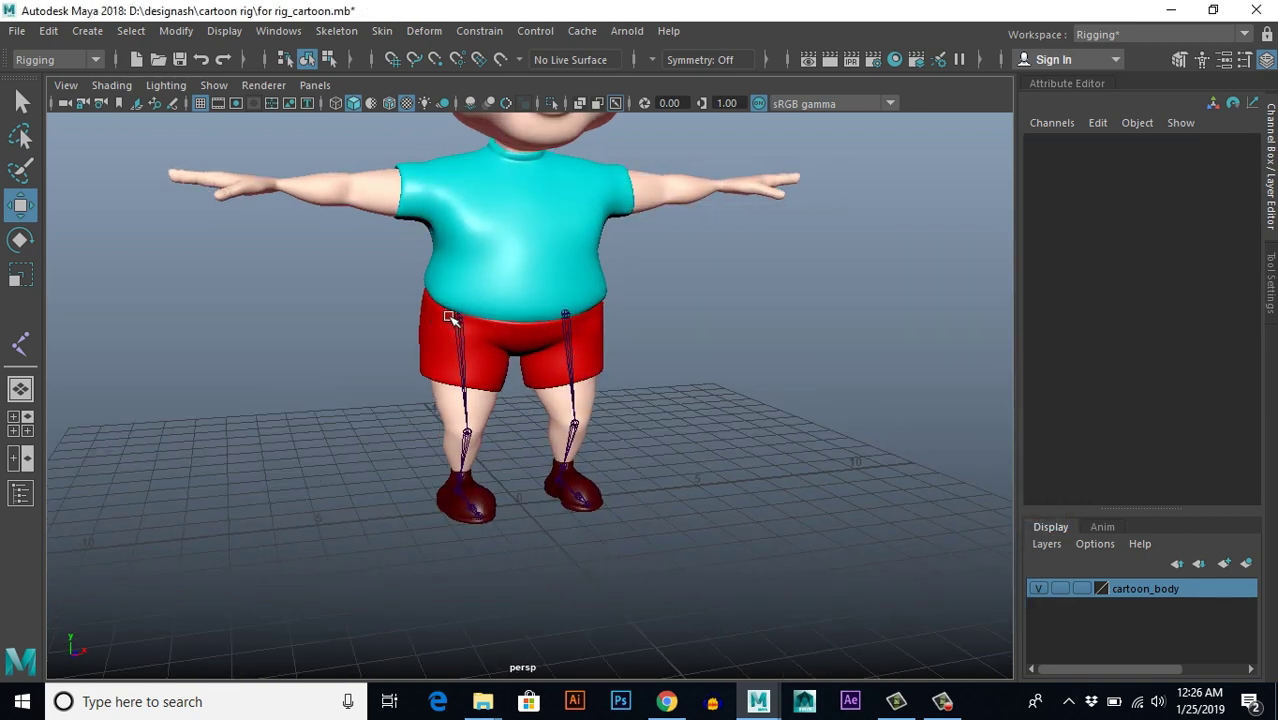
pyautogui.click(456, 318)
pyautogui.keyDown('alt'); pyautogui.moveTo(612, 408); pyautogui.dragTo(664, 442, button='right'); pyautogui.keyUp('alt')
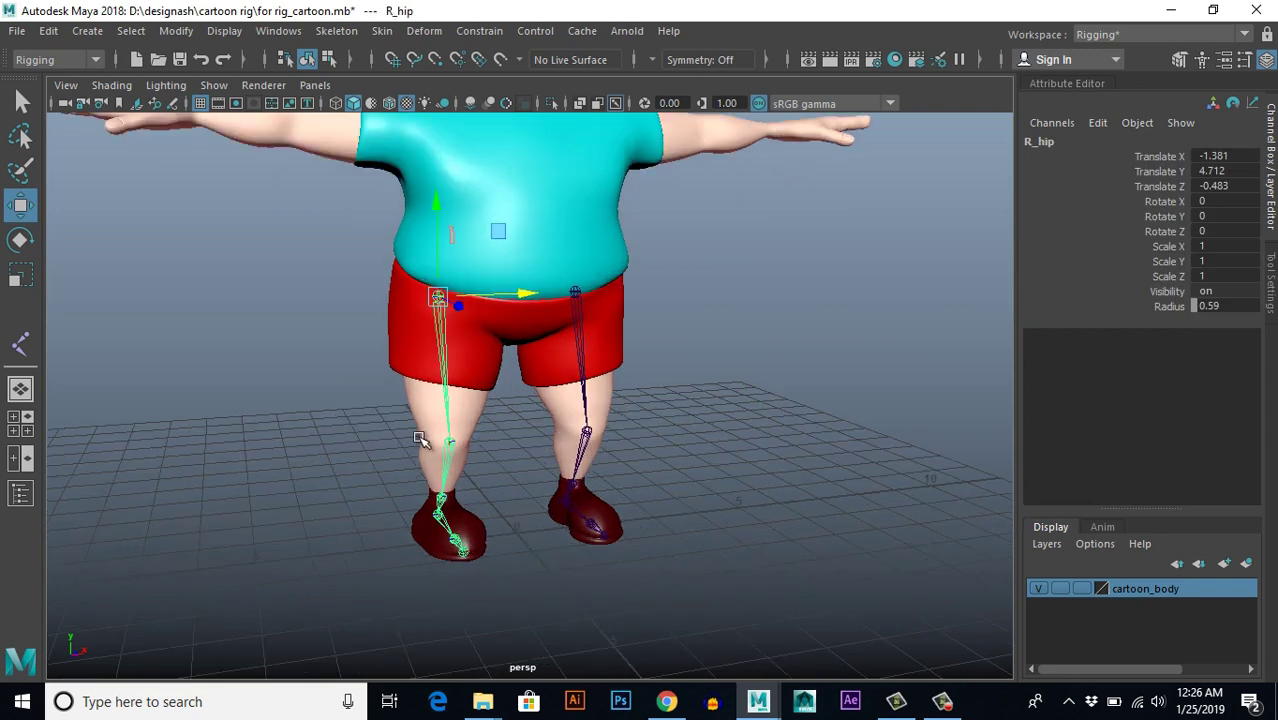
pyautogui.click(450, 441)
pyautogui.keyDown('alt'); pyautogui.moveTo(700, 485); pyautogui.dragTo(737, 436); pyautogui.keyUp('alt')
pyautogui.keyDown('alt'); pyautogui.moveTo(737, 436); pyautogui.dragTo(567, 513, button='right'); pyautogui.keyUp('alt')
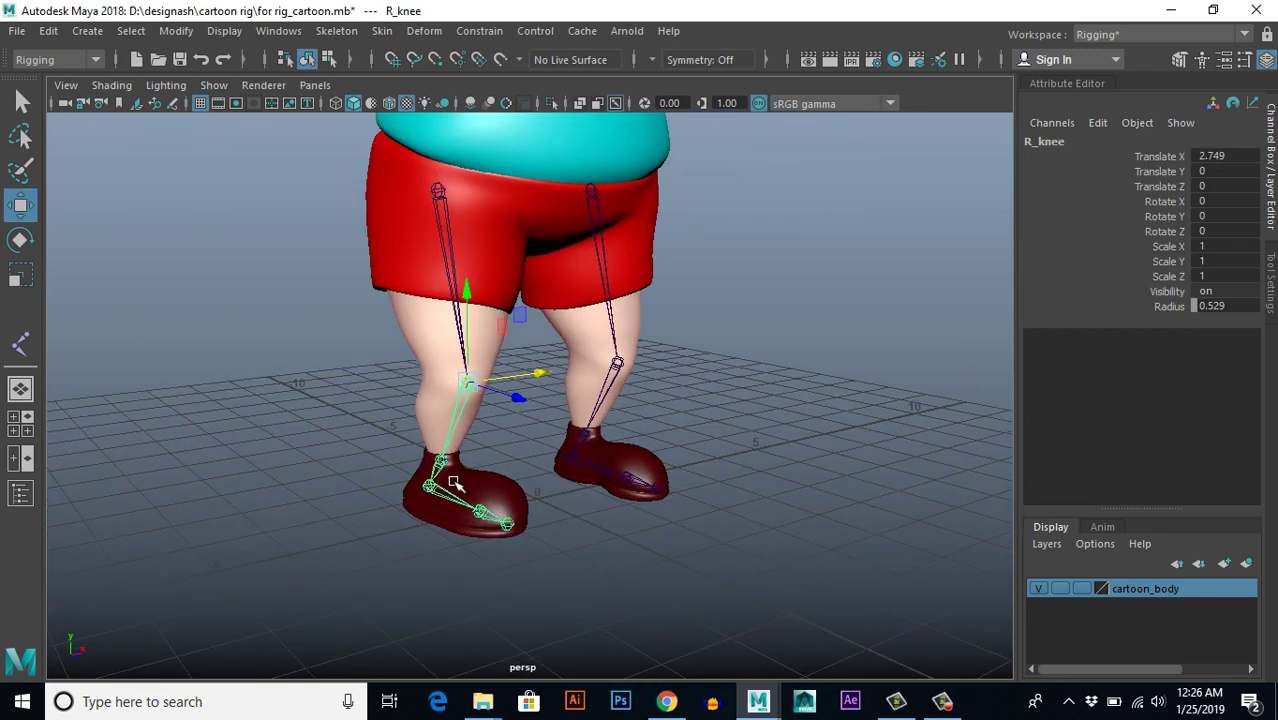
pyautogui.click(441, 463)
pyautogui.keyDown('alt'); pyautogui.moveTo(688, 526); pyautogui.dragTo(760, 438, button='middle'); pyautogui.keyUp('alt')
pyautogui.keyDown('alt'); pyautogui.moveTo(760, 438); pyautogui.dragTo(830, 445, button='right'); pyautogui.keyUp('alt')
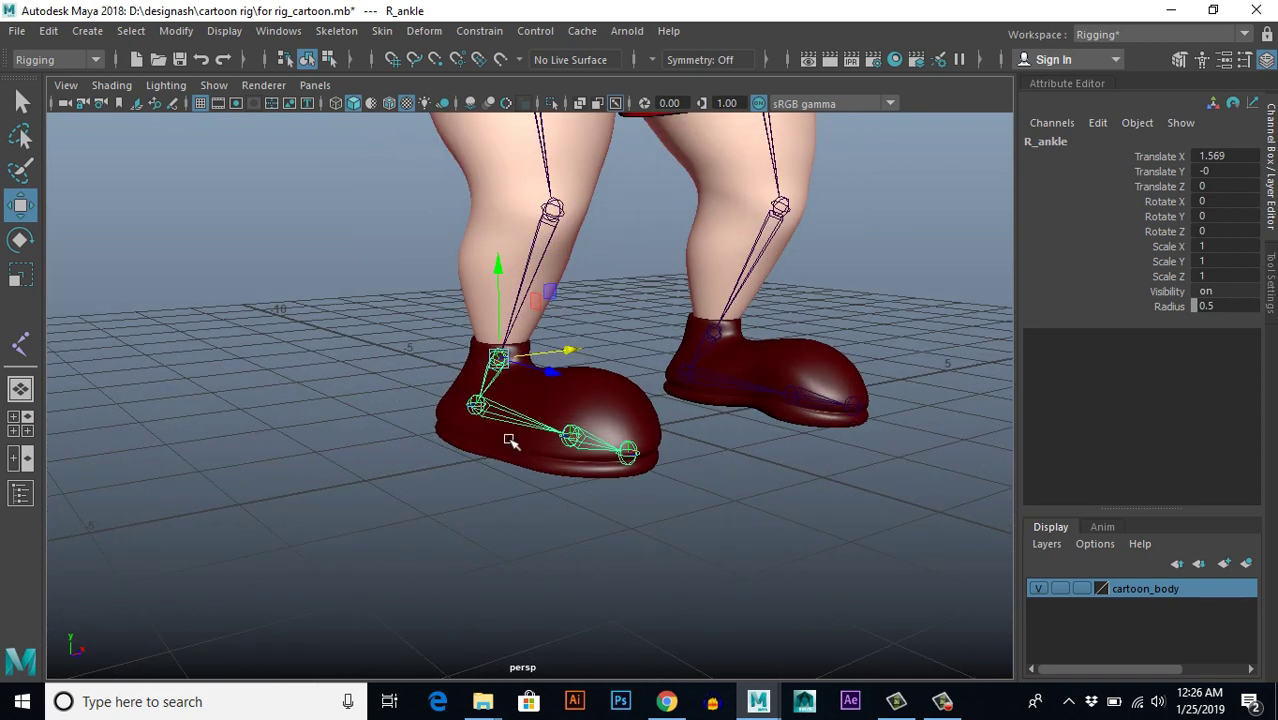
pyautogui.keyDown('alt'); pyautogui.moveTo(562, 568); pyautogui.dragTo(602, 551); pyautogui.keyUp('alt')
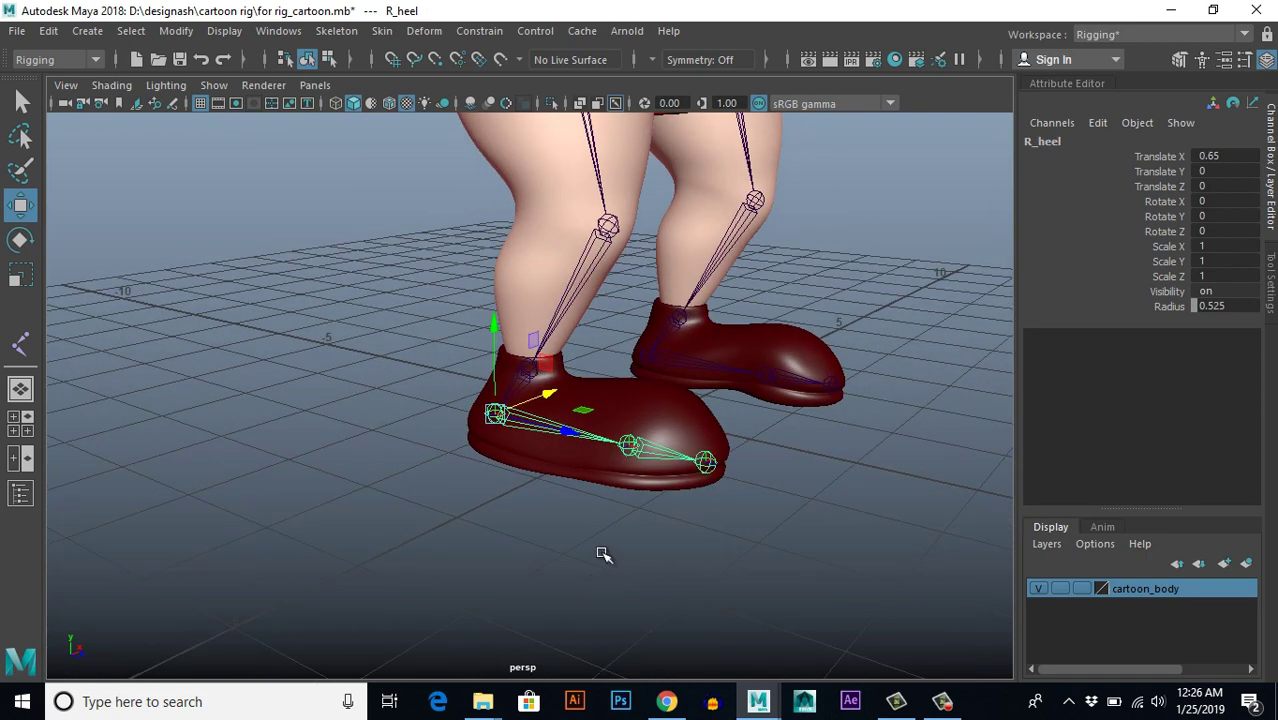
pyautogui.click(628, 446)
pyautogui.scroll(4, 719, 540)
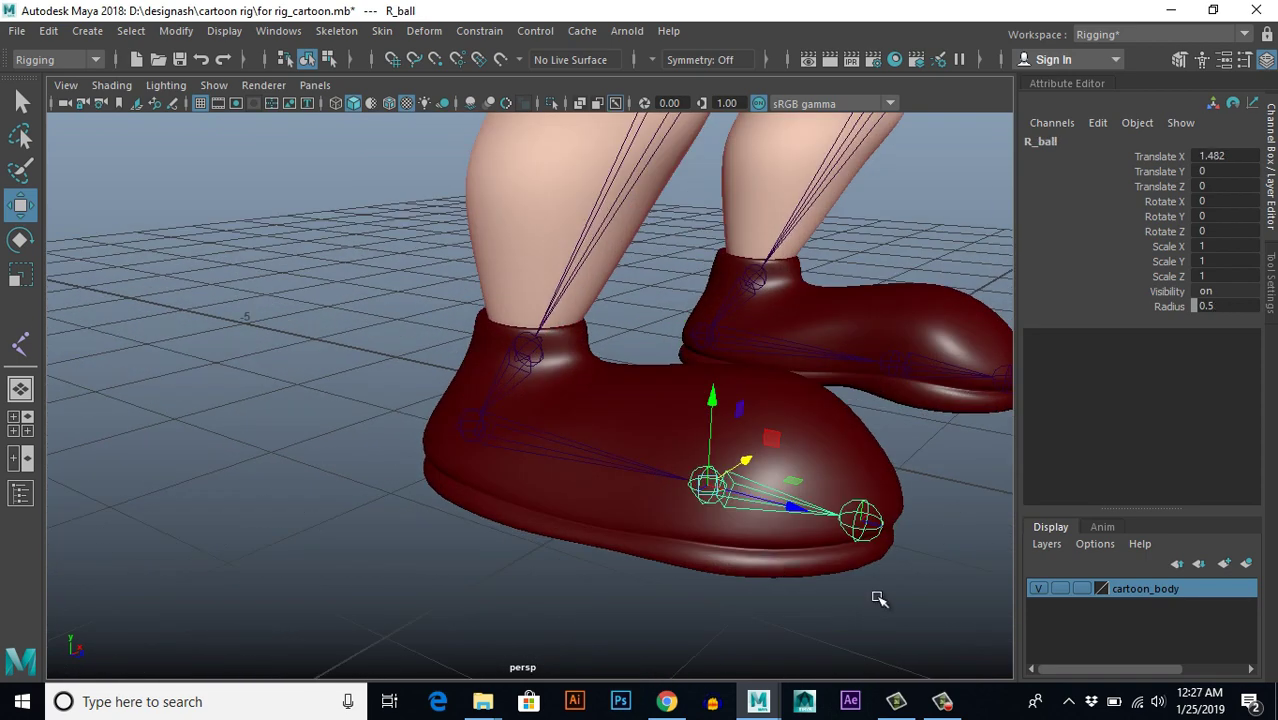
pyautogui.click(866, 530)
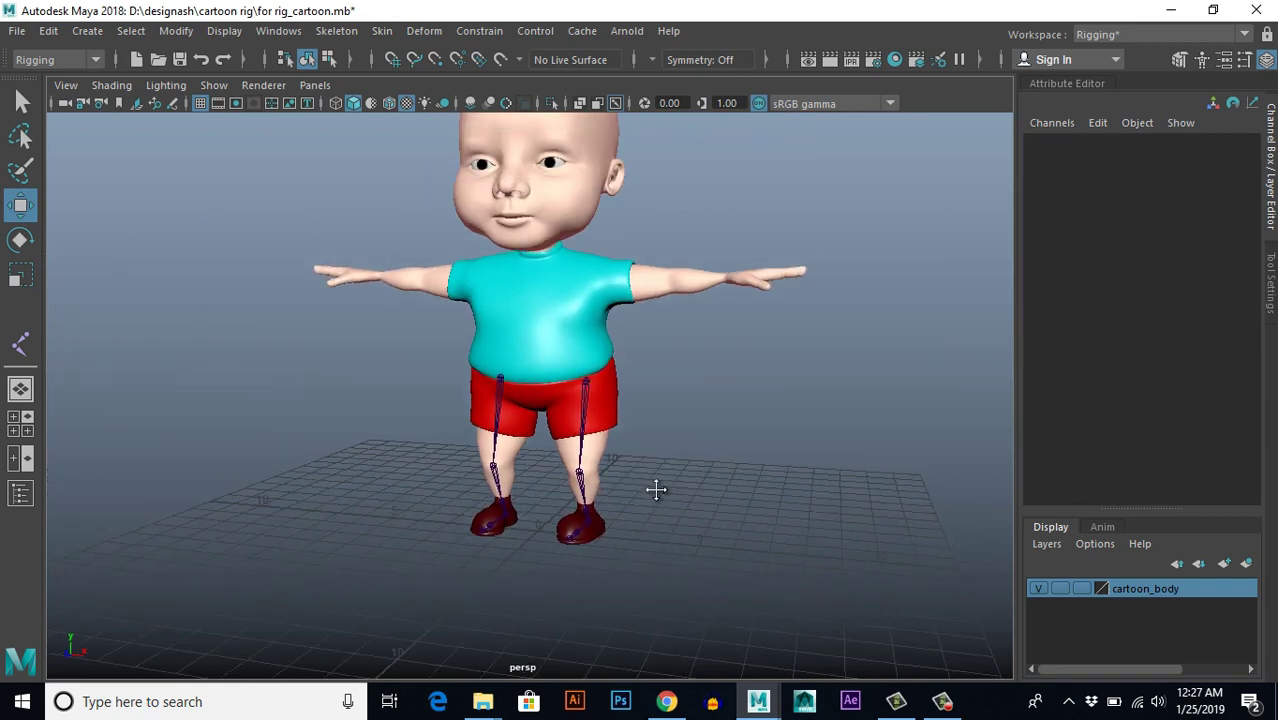
# Step: In the side view, create a root joint for the spine at the pelvis, slightly above and in front of the hip joint
pyautogui.keyDown('alt'); pyautogui.moveTo(660, 393); pyautogui.dragTo(665, 491, button='middle'); pyautogui.keyUp('alt')
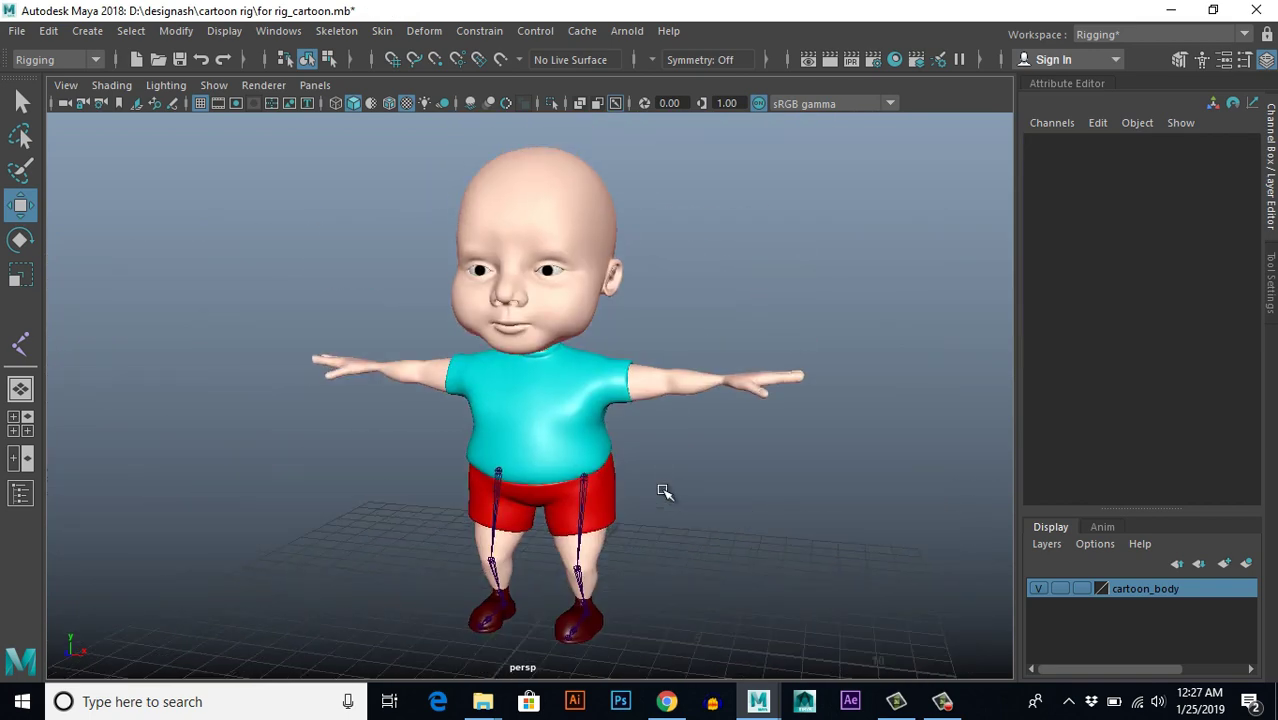
pyautogui.keyDown('alt'); pyautogui.moveTo(678, 490); pyautogui.dragTo(667, 487); pyautogui.keyUp('alt')
pyautogui.scroll(3, 672, 465)
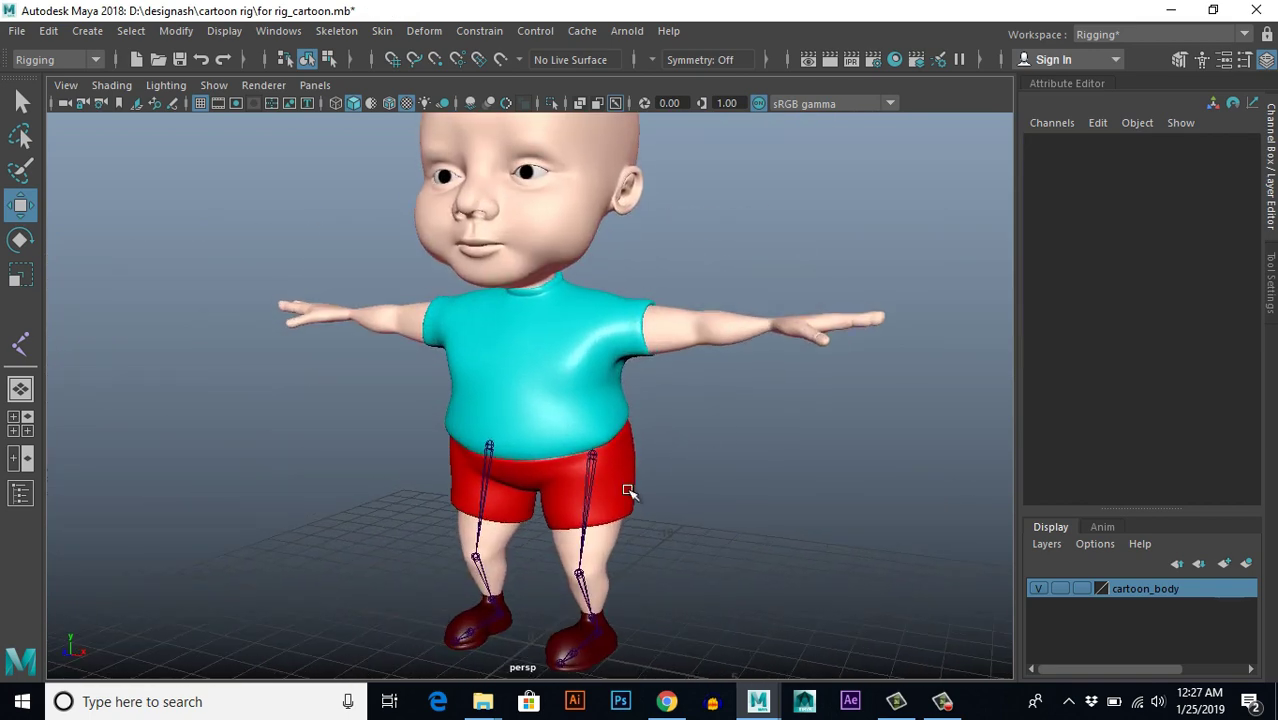
pyautogui.scroll(-4, 679, 460)
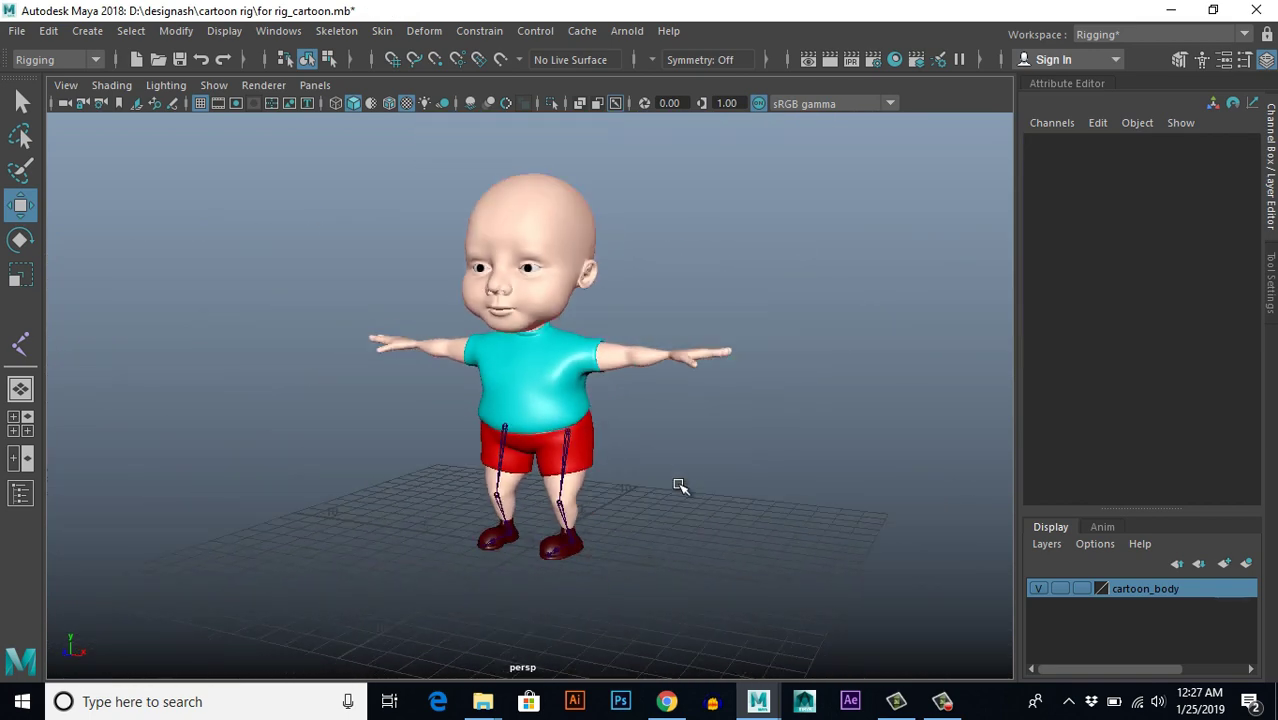
pyautogui.press('space')
pyautogui.press('space')
pyautogui.scroll(-5, 676, 494)
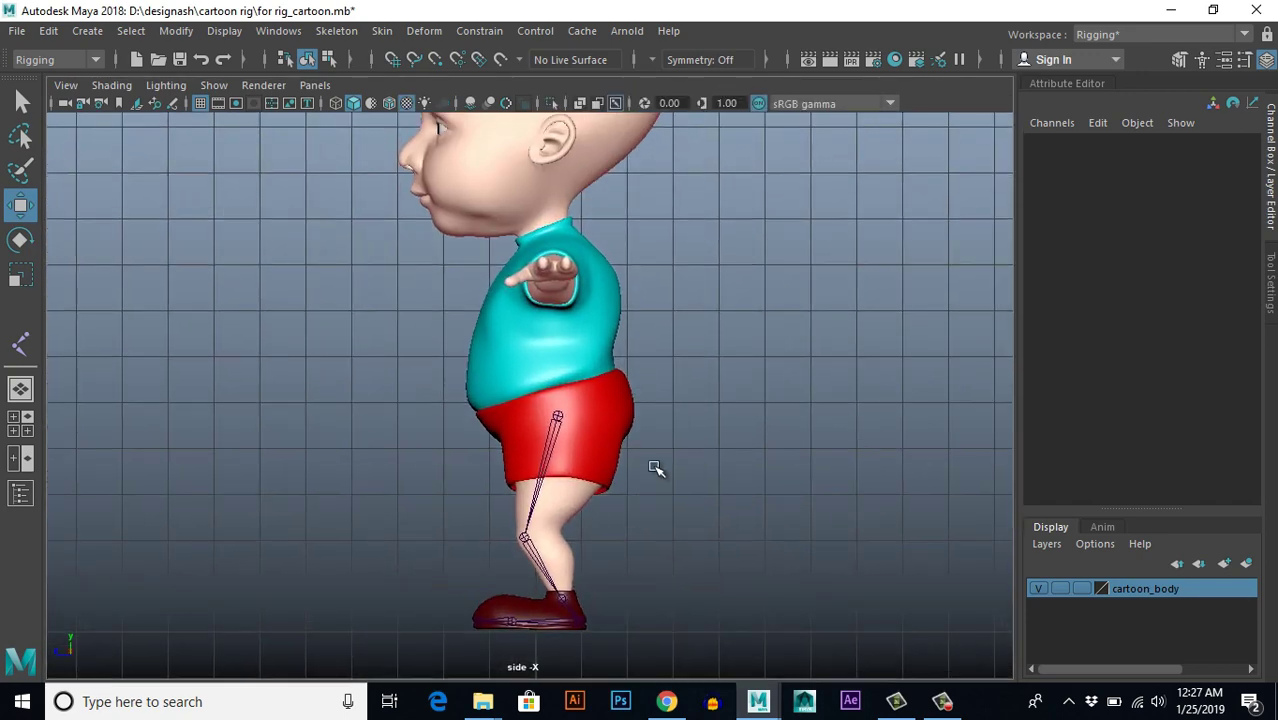
pyautogui.scroll(3, 685, 408)
pyautogui.scroll(-2, 679, 465)
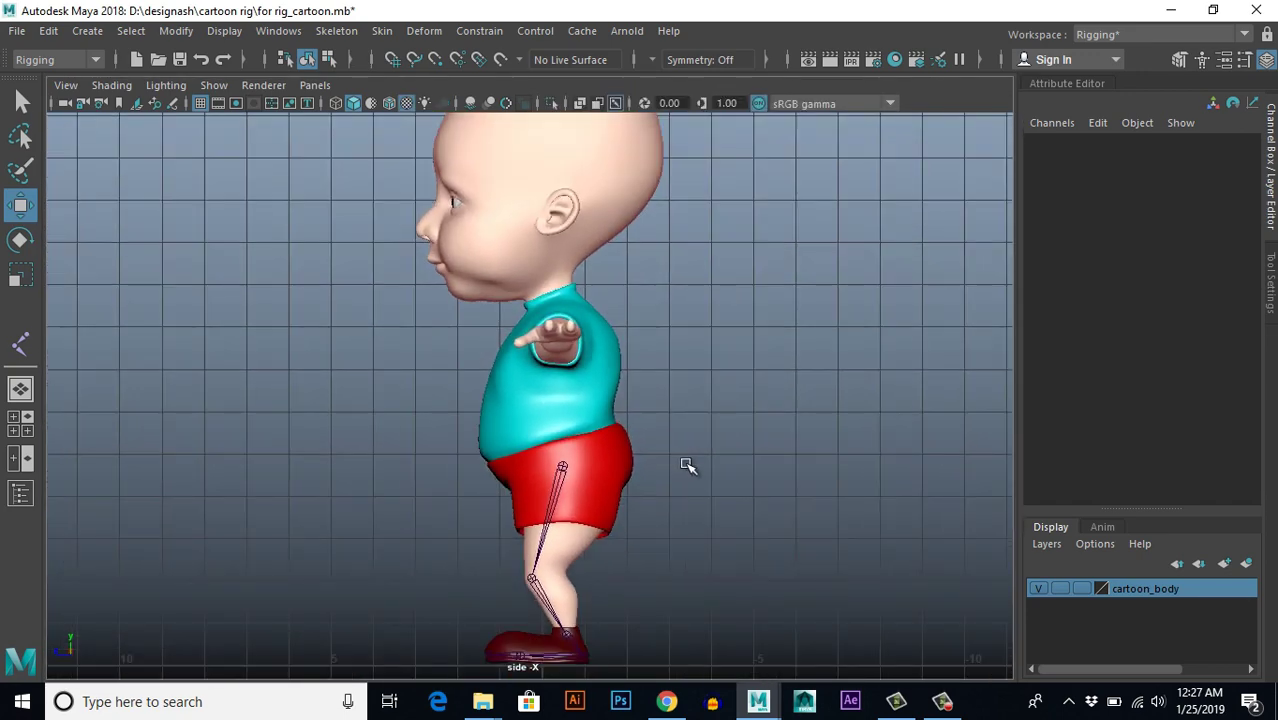
pyautogui.click(336, 31)
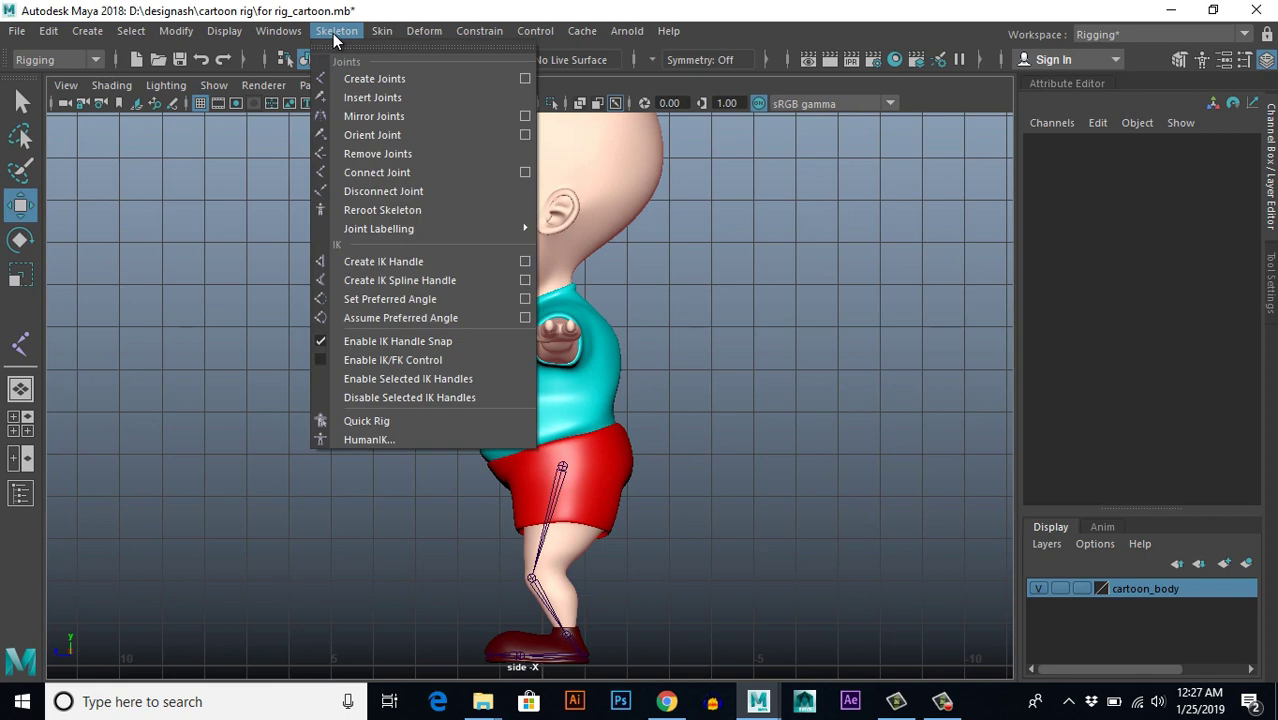
pyautogui.click(372, 79)
pyautogui.scroll(3, 690, 420)
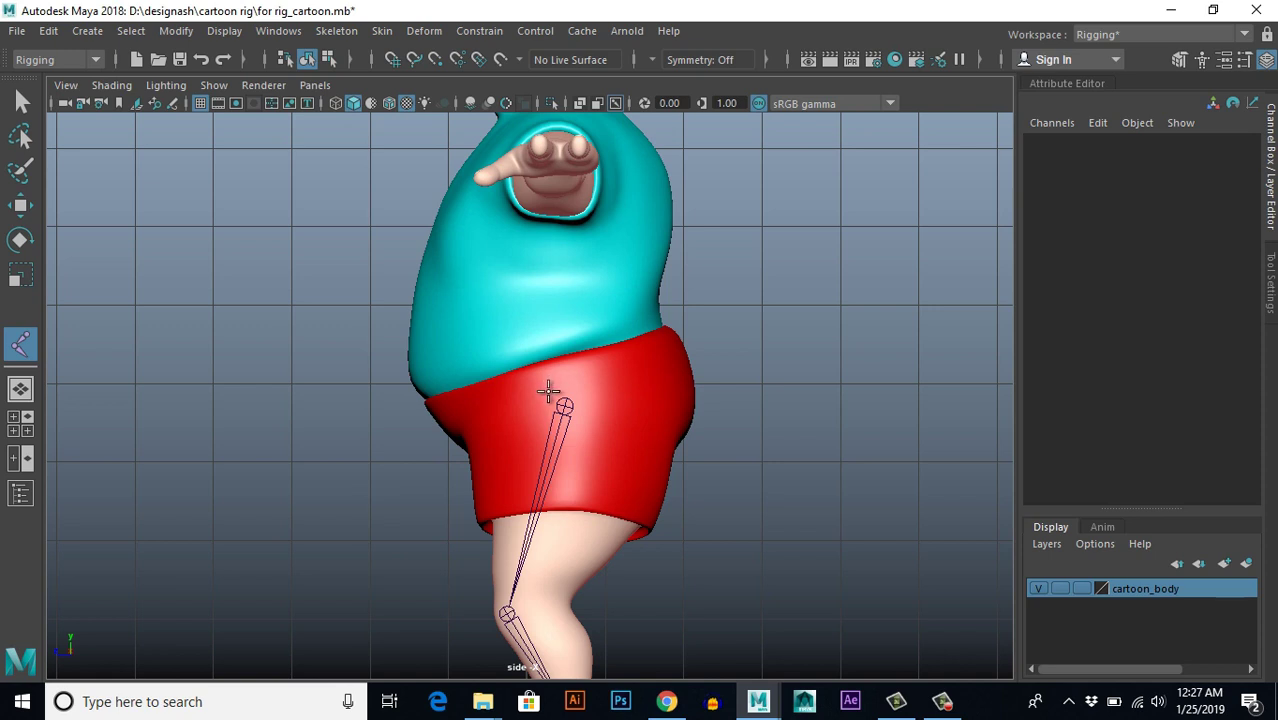
pyautogui.press('Return')
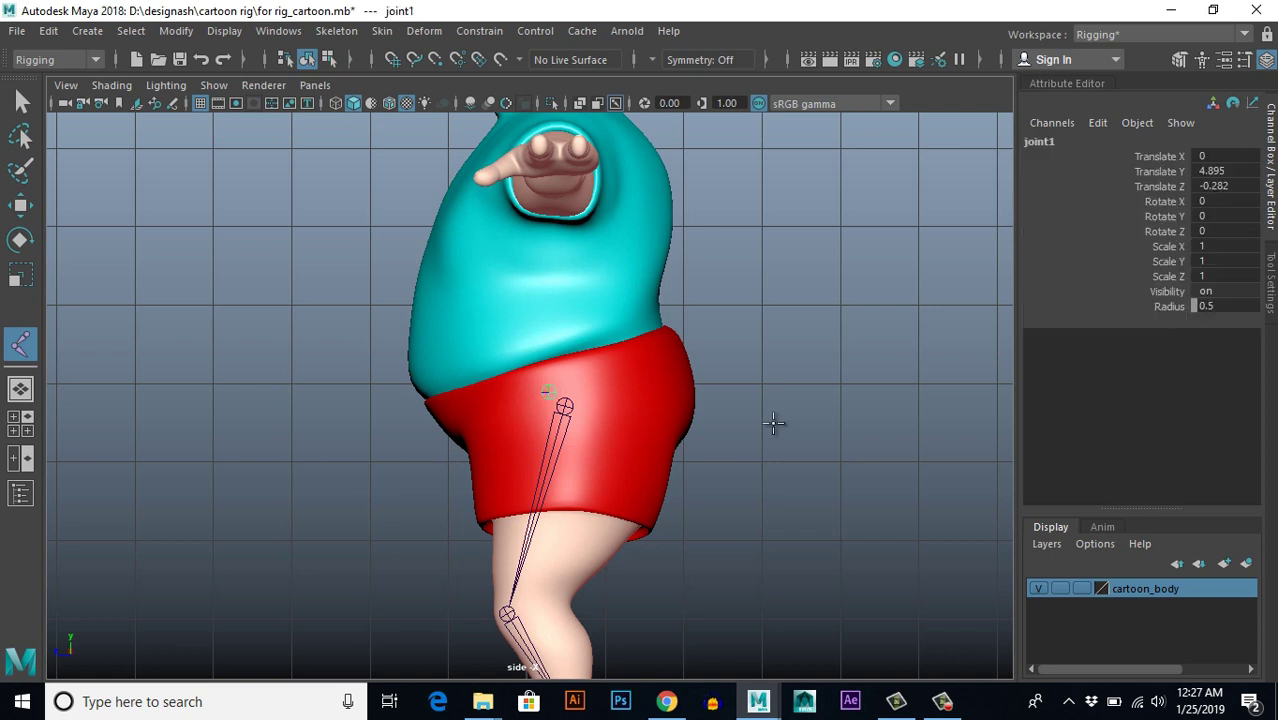
# Step: Add three spine joints upward from the root, at the lower belly, mid torso and upper chest at arm height
pyautogui.keyDown('alt'); pyautogui.moveTo(747, 399); pyautogui.dragTo(756, 466, button='middle'); pyautogui.keyUp('alt')
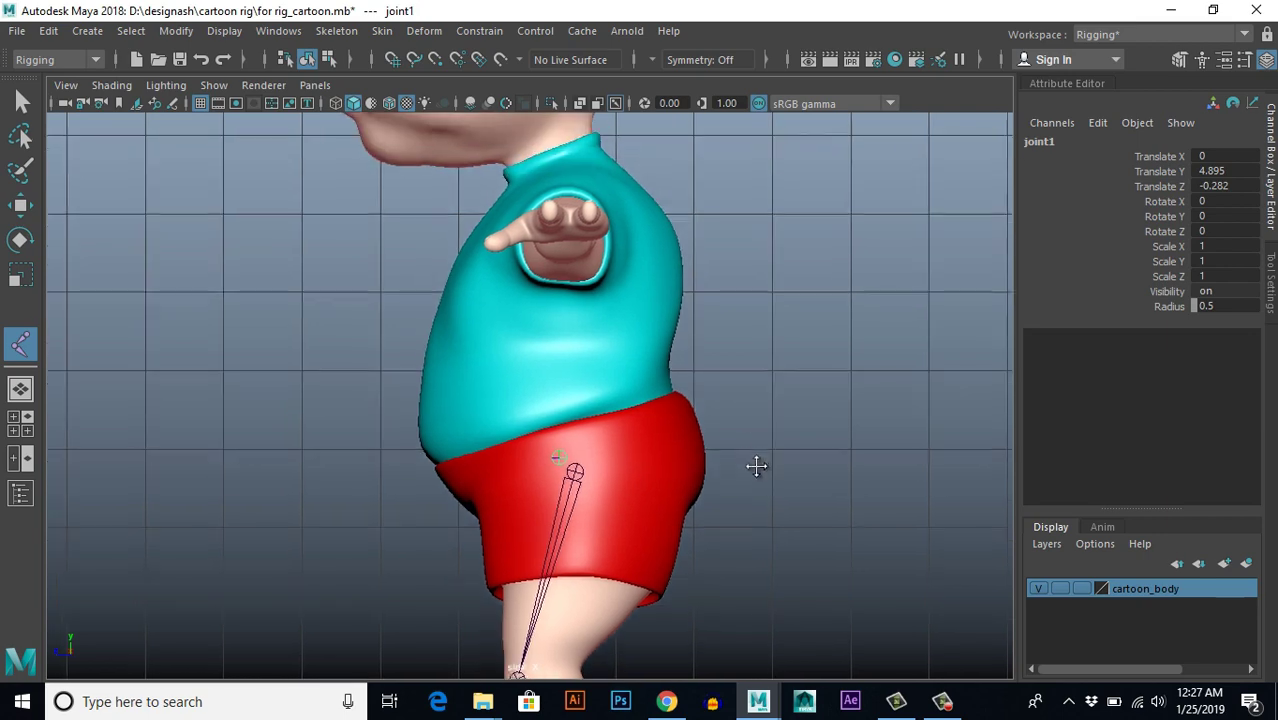
pyautogui.click(535, 387)
pyautogui.keyDown('alt'); pyautogui.moveTo(608, 378); pyautogui.dragTo(608, 436, button='middle'); pyautogui.keyUp('alt')
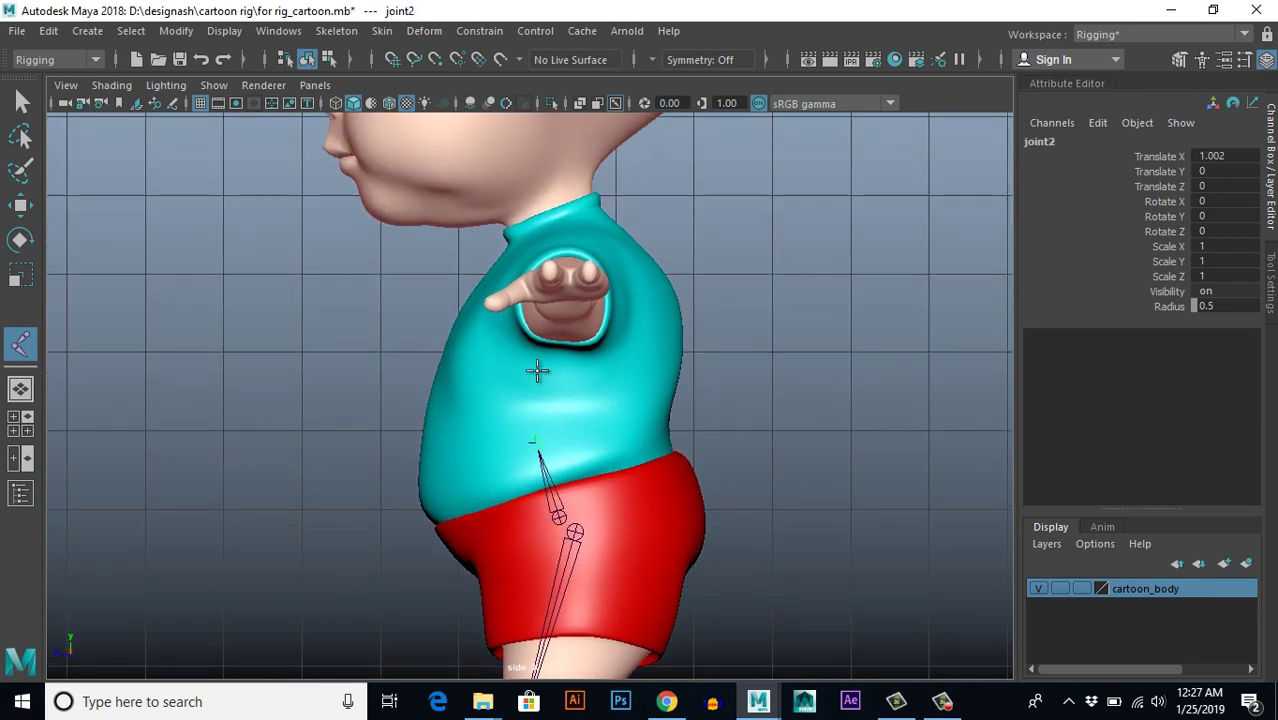
pyautogui.scroll(1, 580, 391)
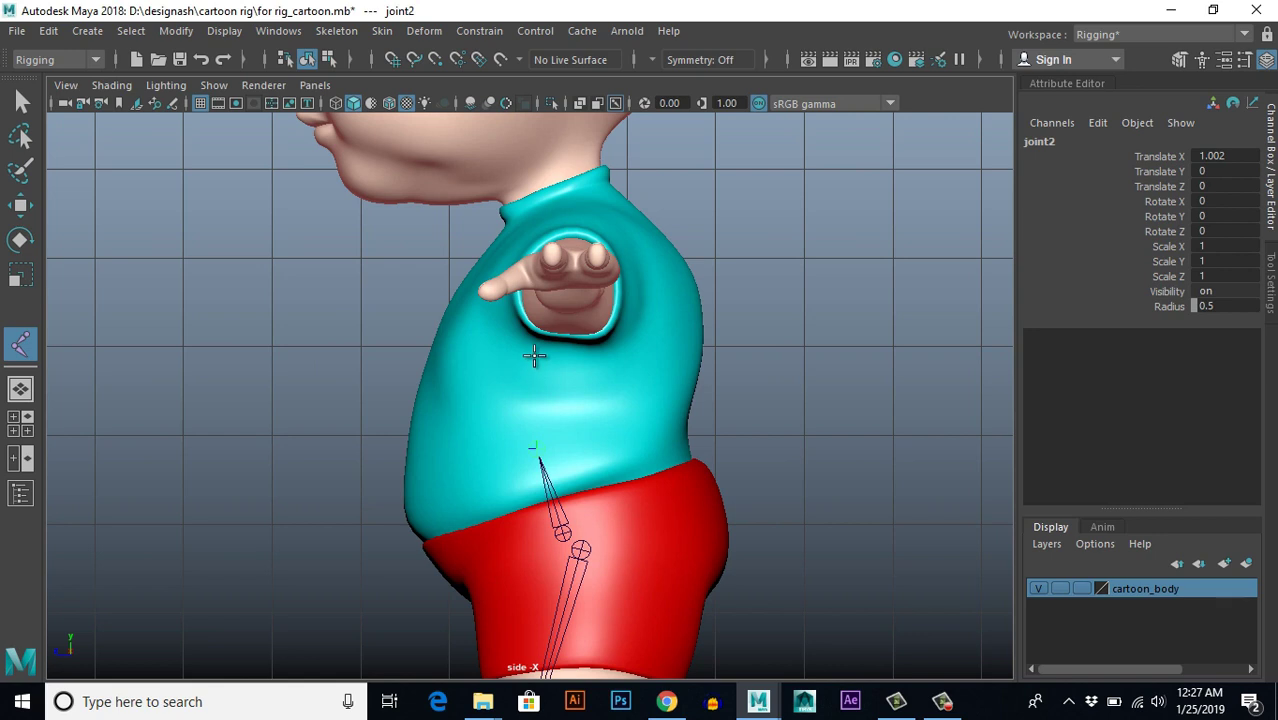
pyautogui.click(531, 365)
pyautogui.scroll(1, 599, 422)
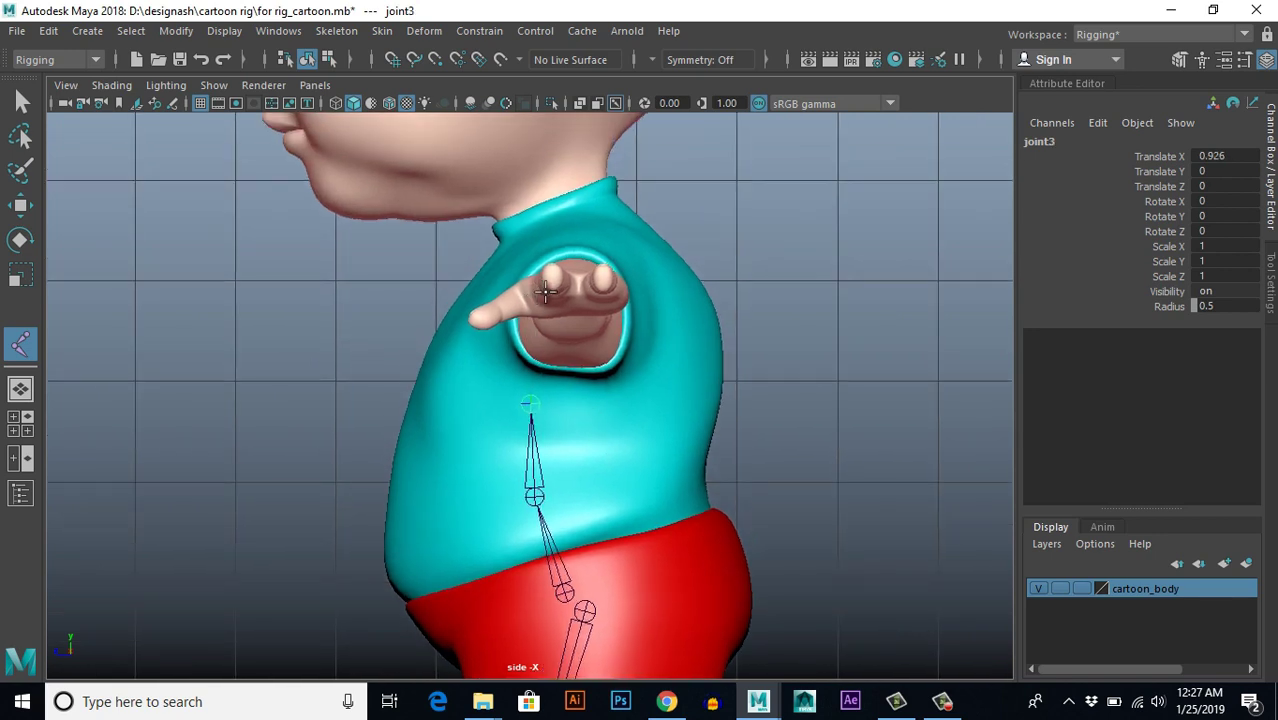
pyautogui.click(545, 292)
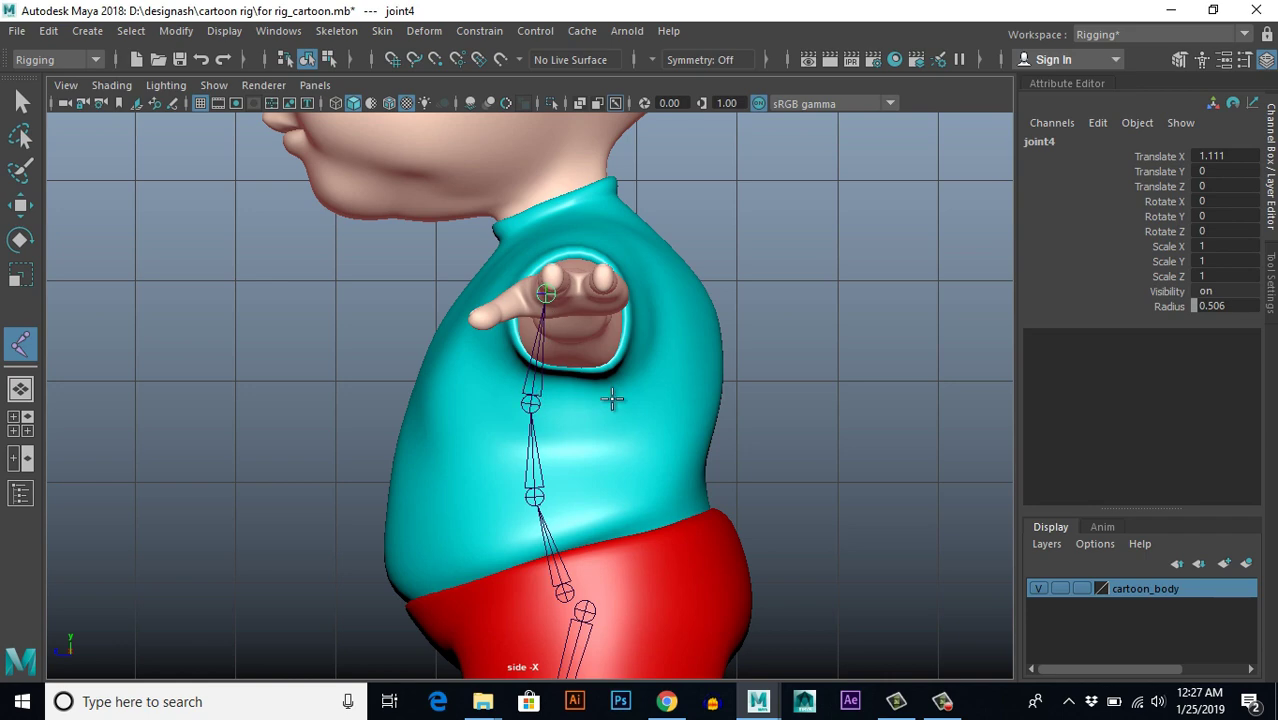
# Step: Extend the spine chain with a joint at the base of the neck and one in the head below the ear
pyautogui.scroll(1, 639, 391)
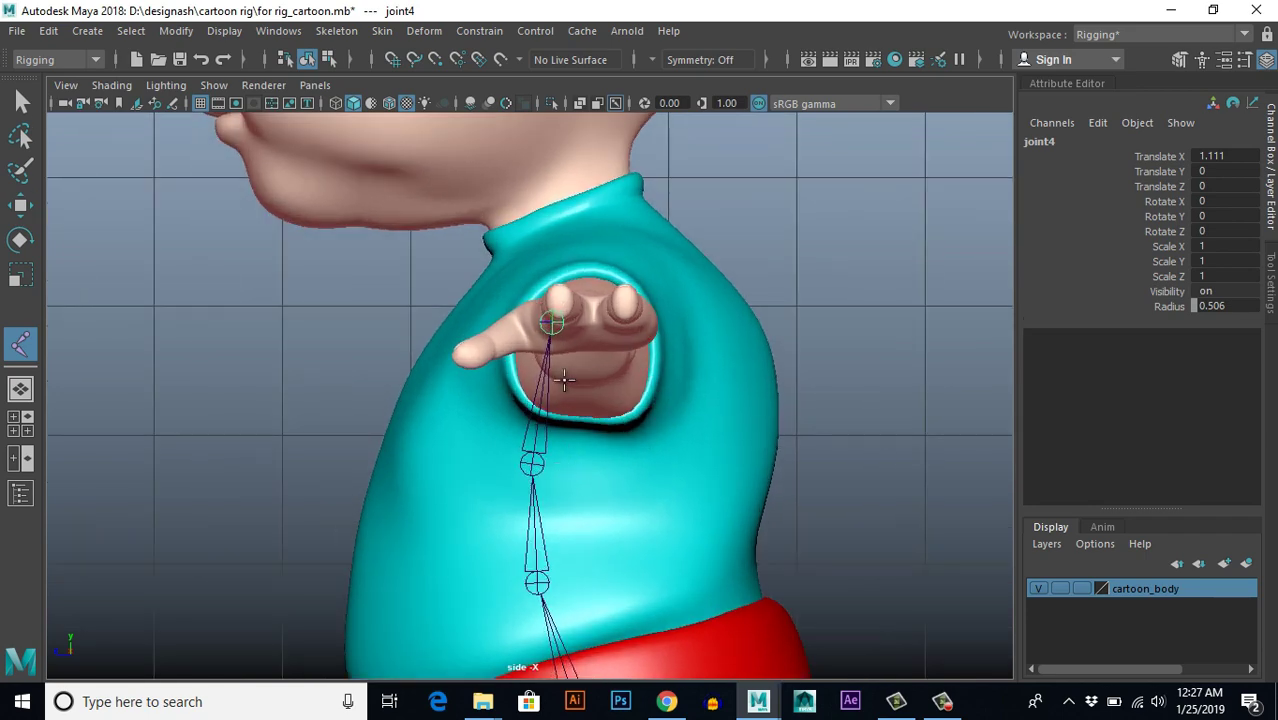
pyautogui.keyDown('alt'); pyautogui.moveTo(569, 392); pyautogui.dragTo(564, 465, button='middle'); pyautogui.keyUp('alt')
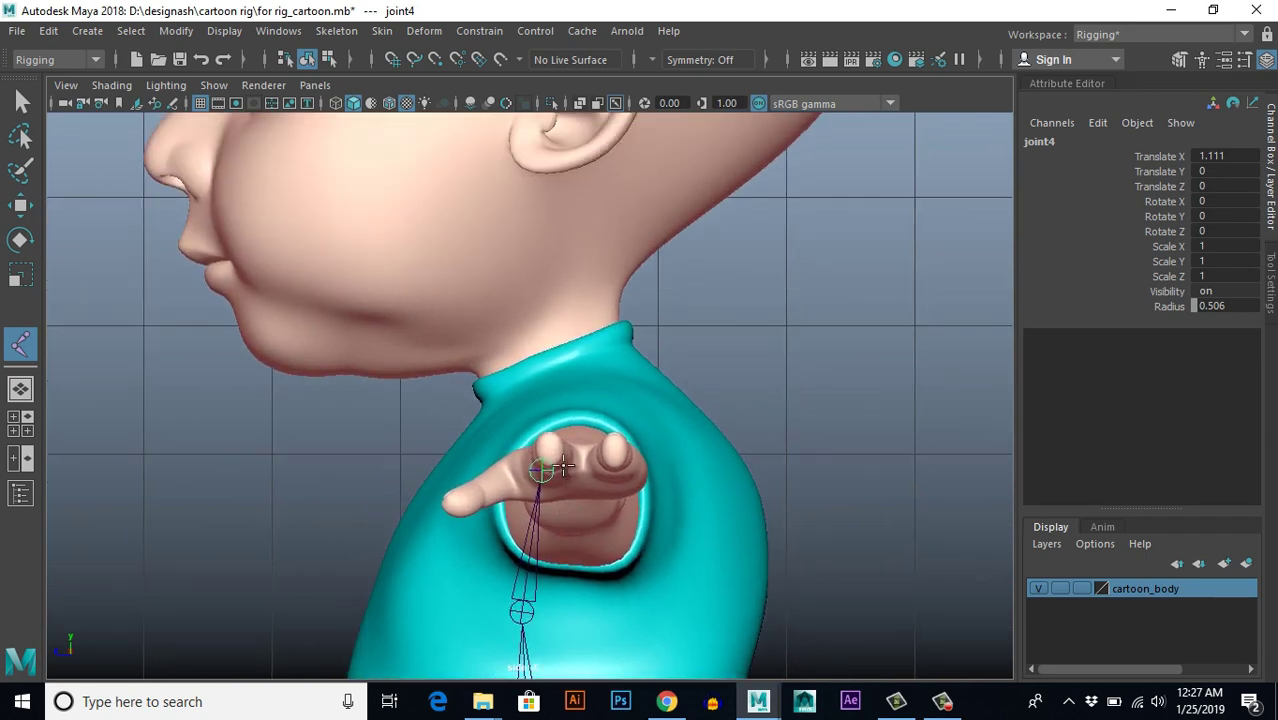
pyautogui.click(543, 362)
pyautogui.keyDown('alt'); pyautogui.moveTo(543, 362); pyautogui.dragTo(555, 419, button='middle'); pyautogui.keyUp('alt')
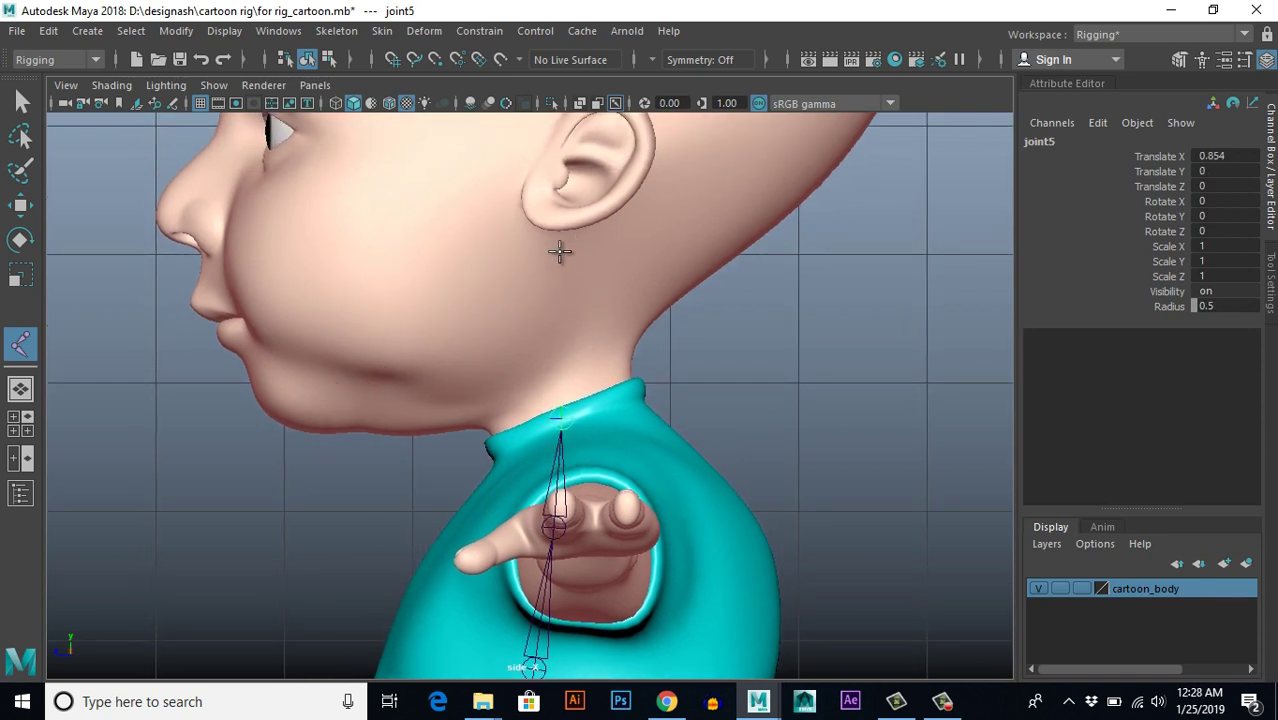
pyautogui.click(545, 290)
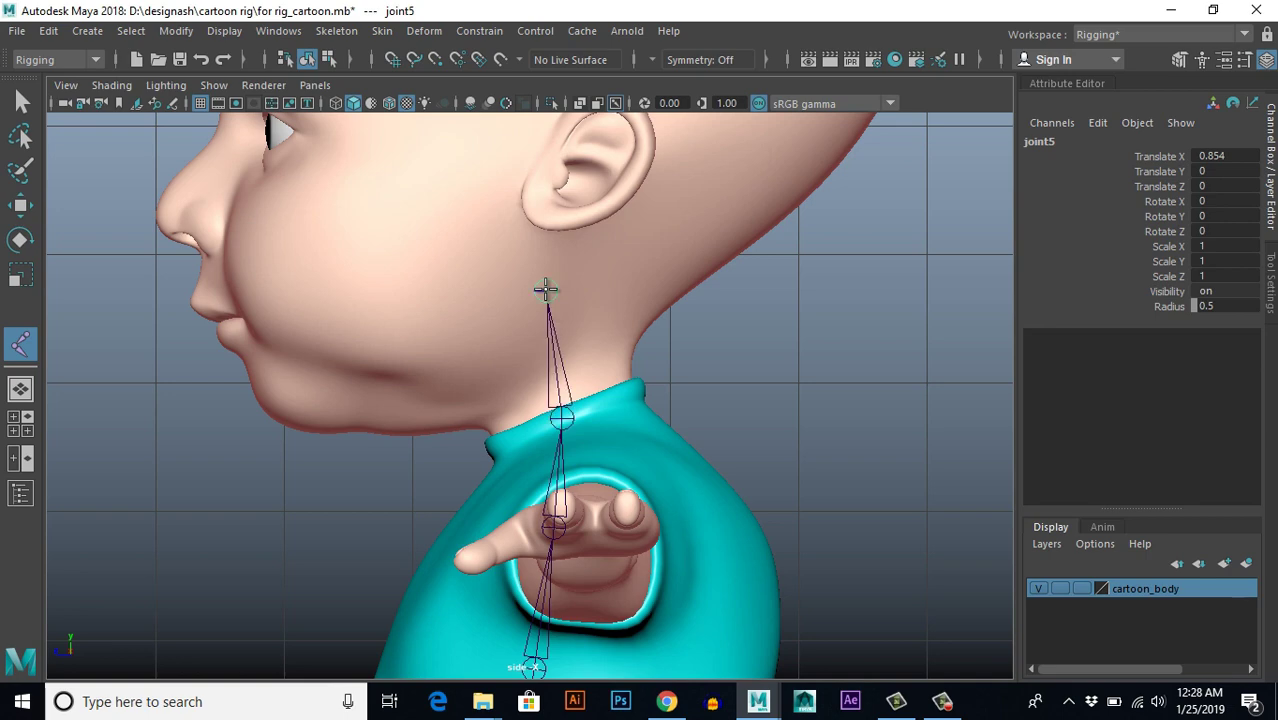
# Step: Add an end joint at the upper front of the head, above the forehead, and finish the spine chain
pyautogui.scroll(-5, 659, 363)
pyautogui.scroll(1, 660, 415)
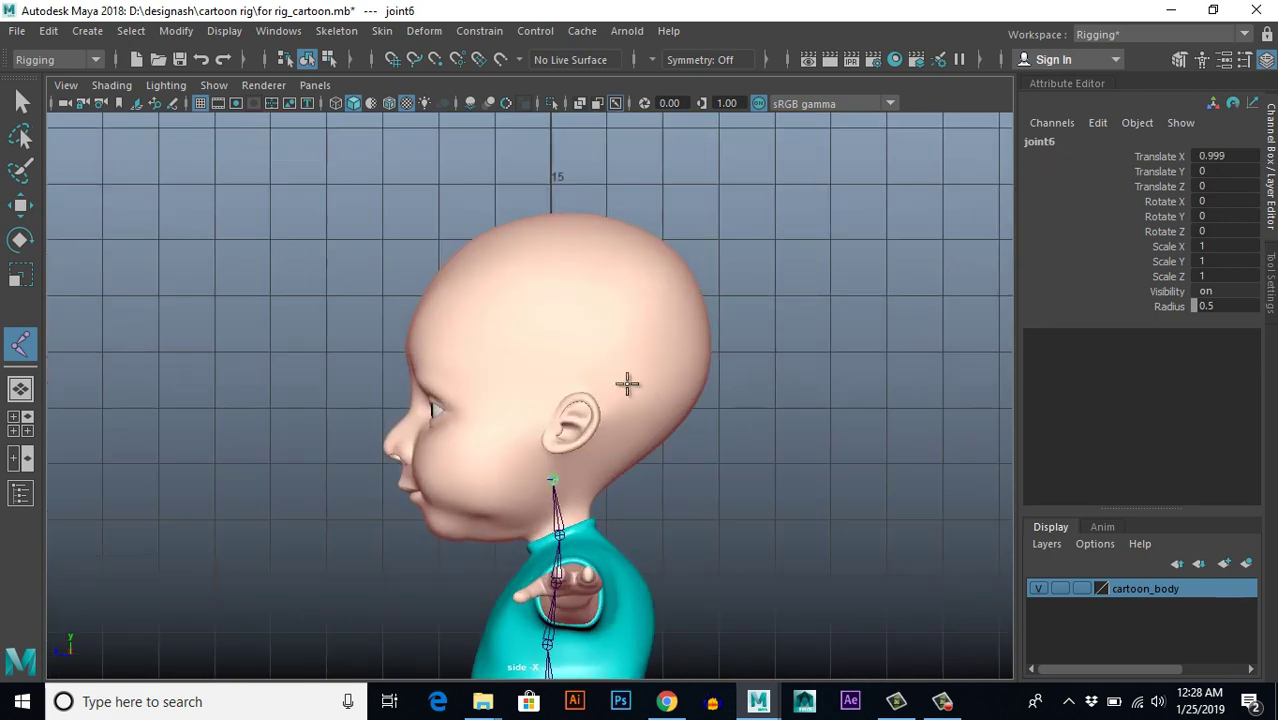
pyautogui.scroll(1, 500, 372)
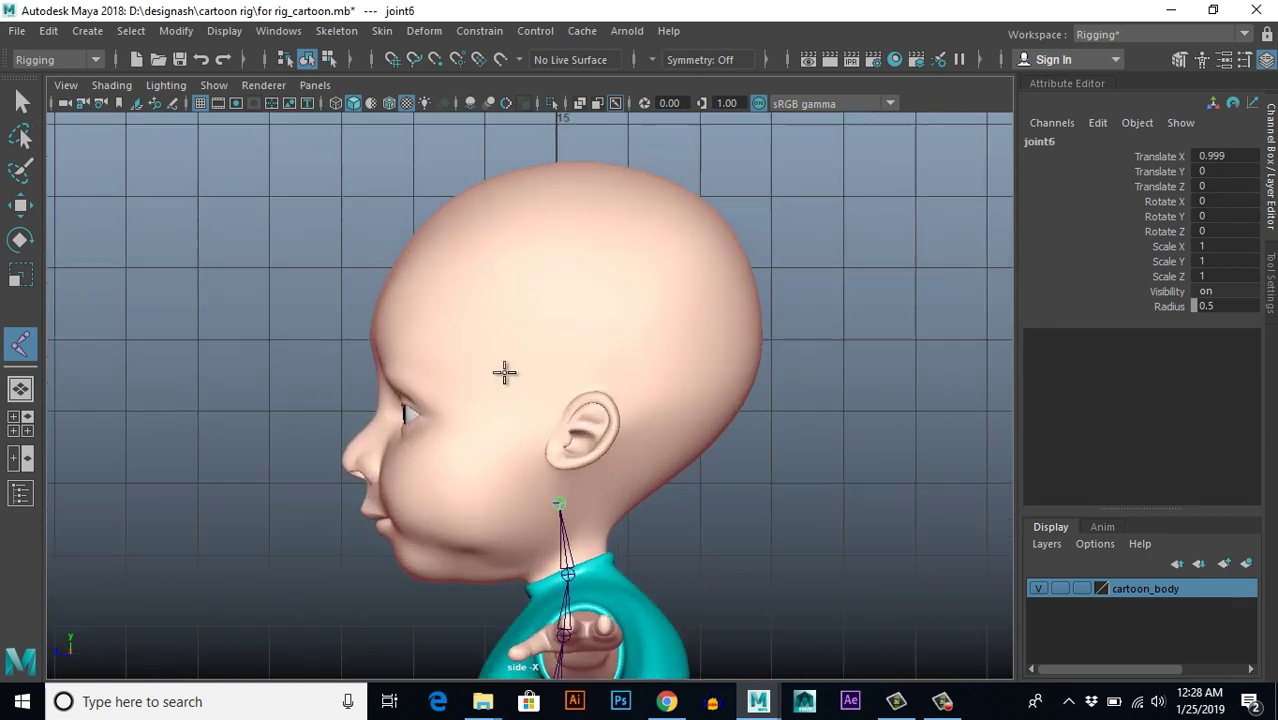
pyautogui.click(476, 196)
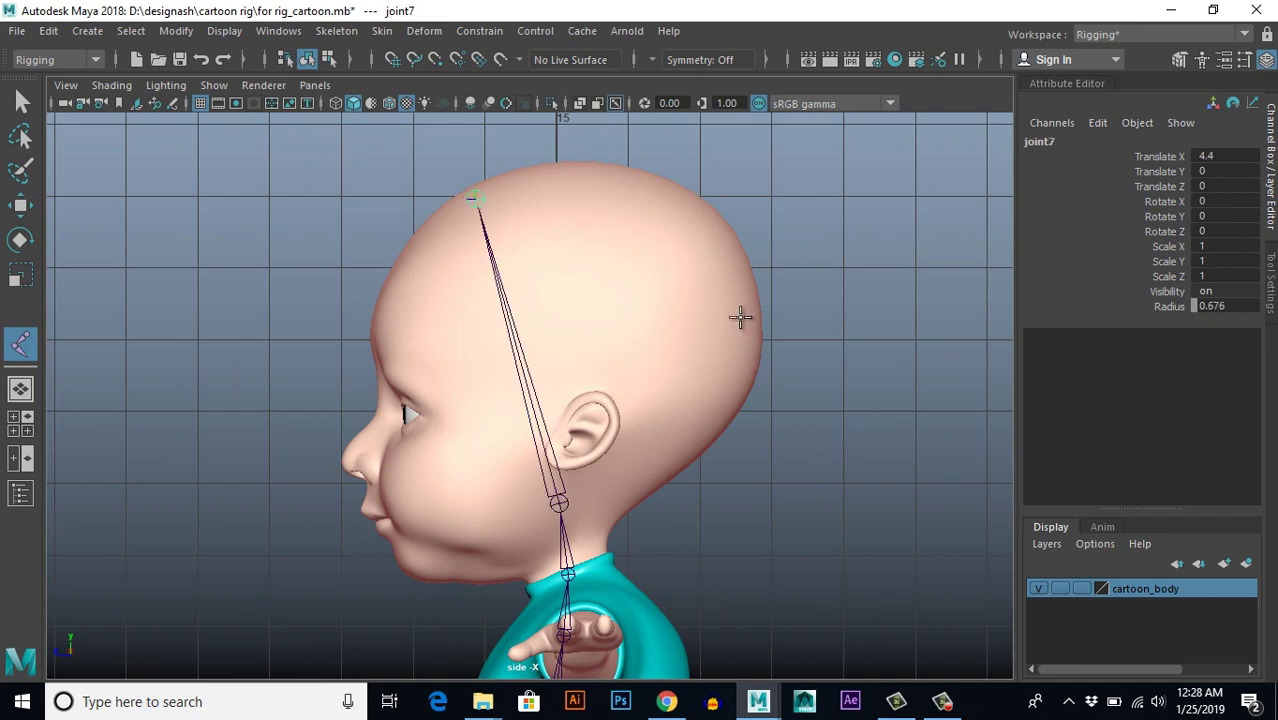
pyautogui.press('Return')
pyautogui.scroll(-6, 706, 390)
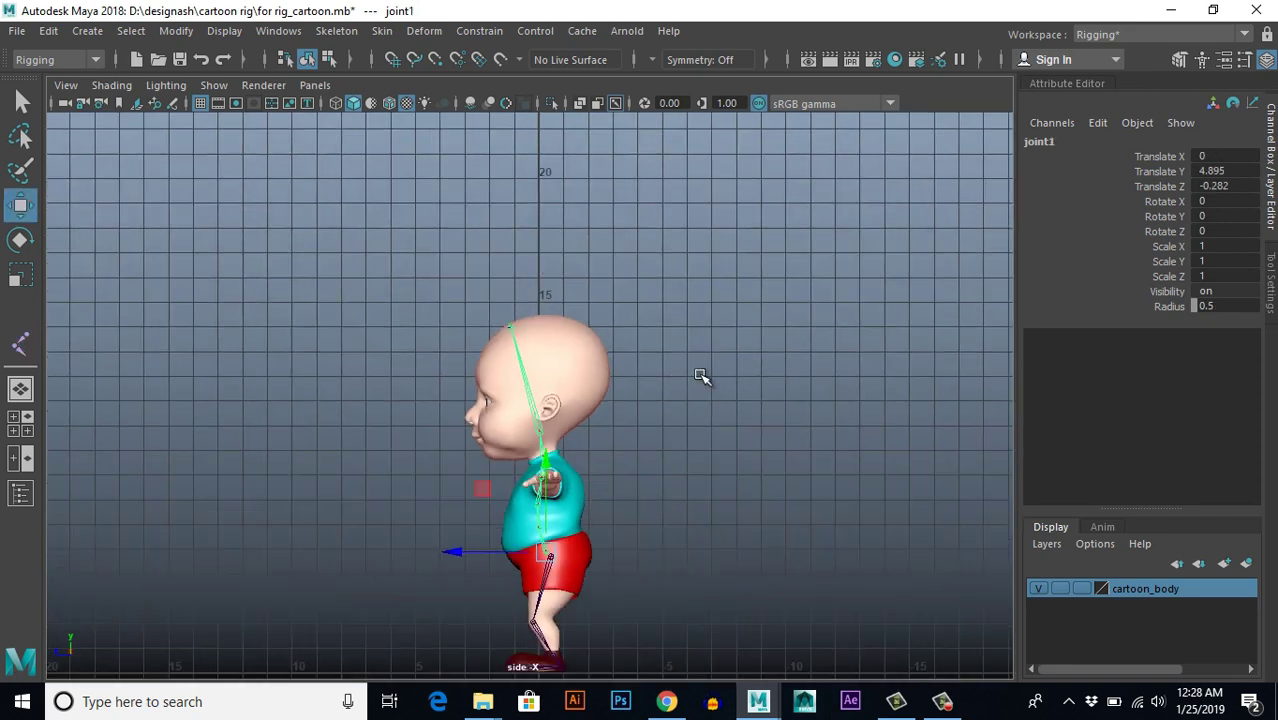
# Step: In the perspective view, rename the pelvis joint of the spine chain Root and the lower belly joint above it Abs
pyautogui.press('space')
pyautogui.press('space')
pyautogui.keyDown('alt'); pyautogui.moveTo(778, 490); pyautogui.dragTo(608, 399); pyautogui.keyUp('alt')
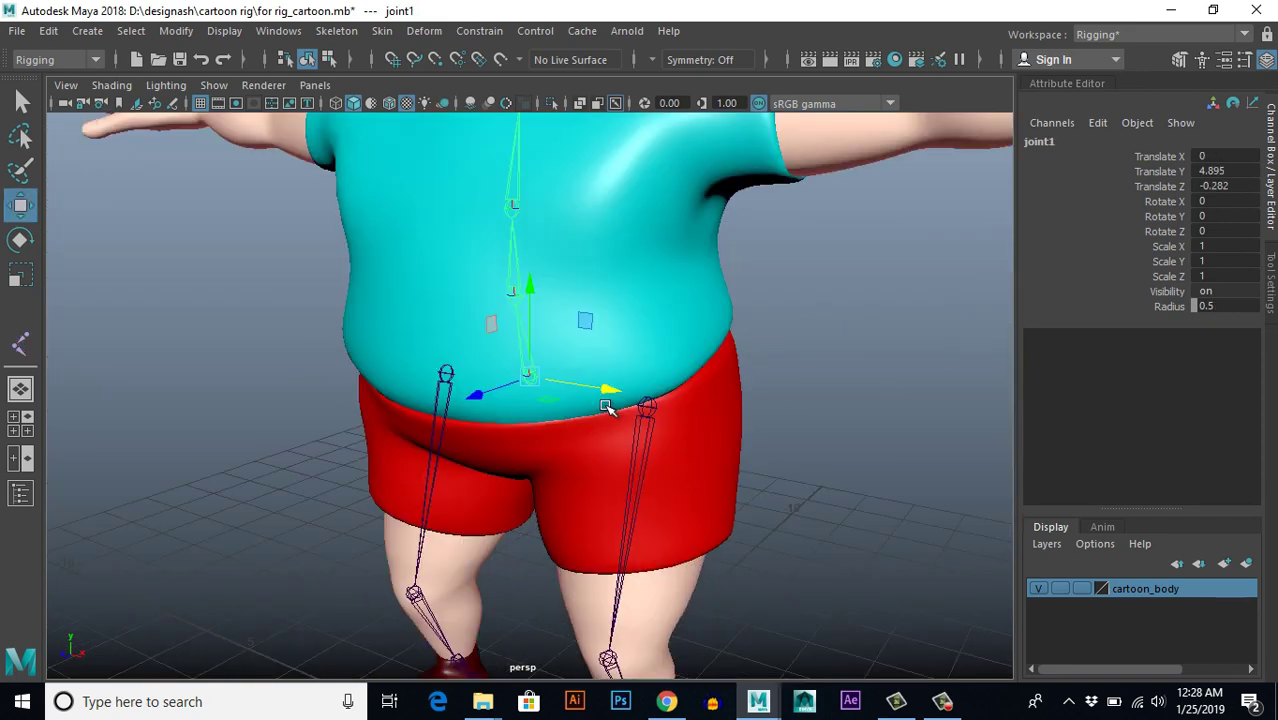
pyautogui.doubleClick(1041, 144)
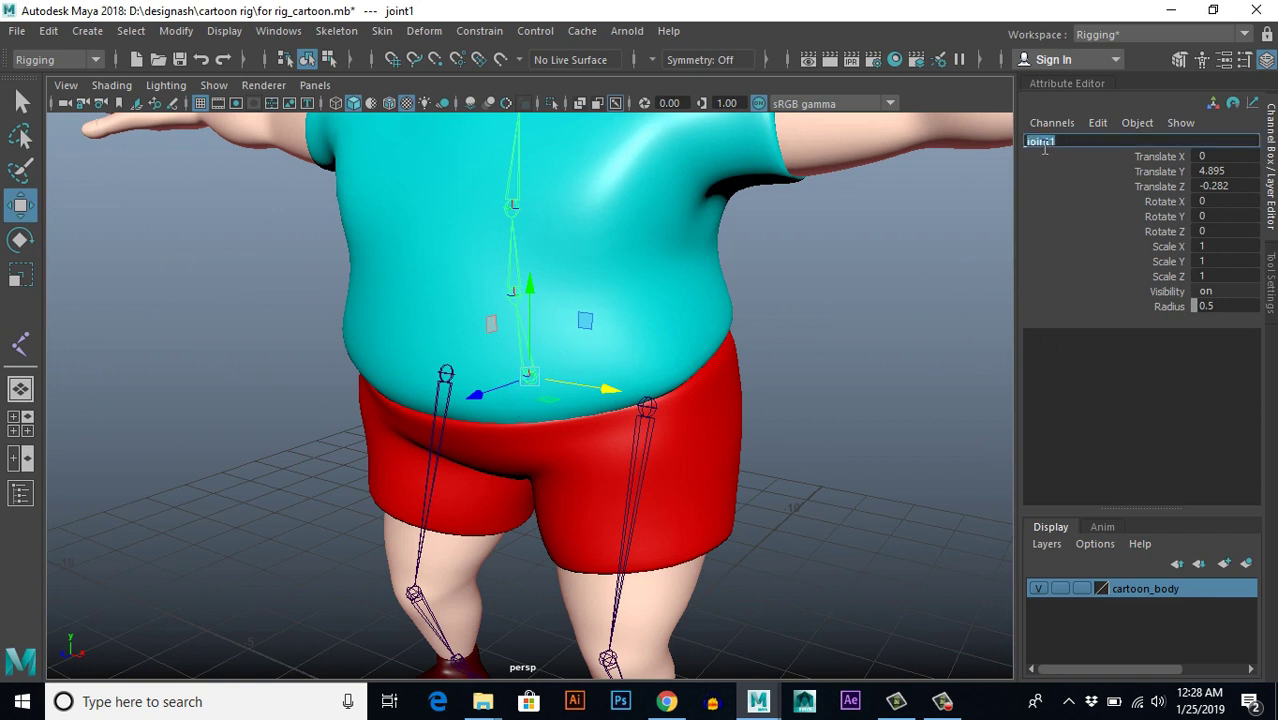
pyautogui.write('Root')
pyautogui.press('Return')
pyautogui.press('Down')
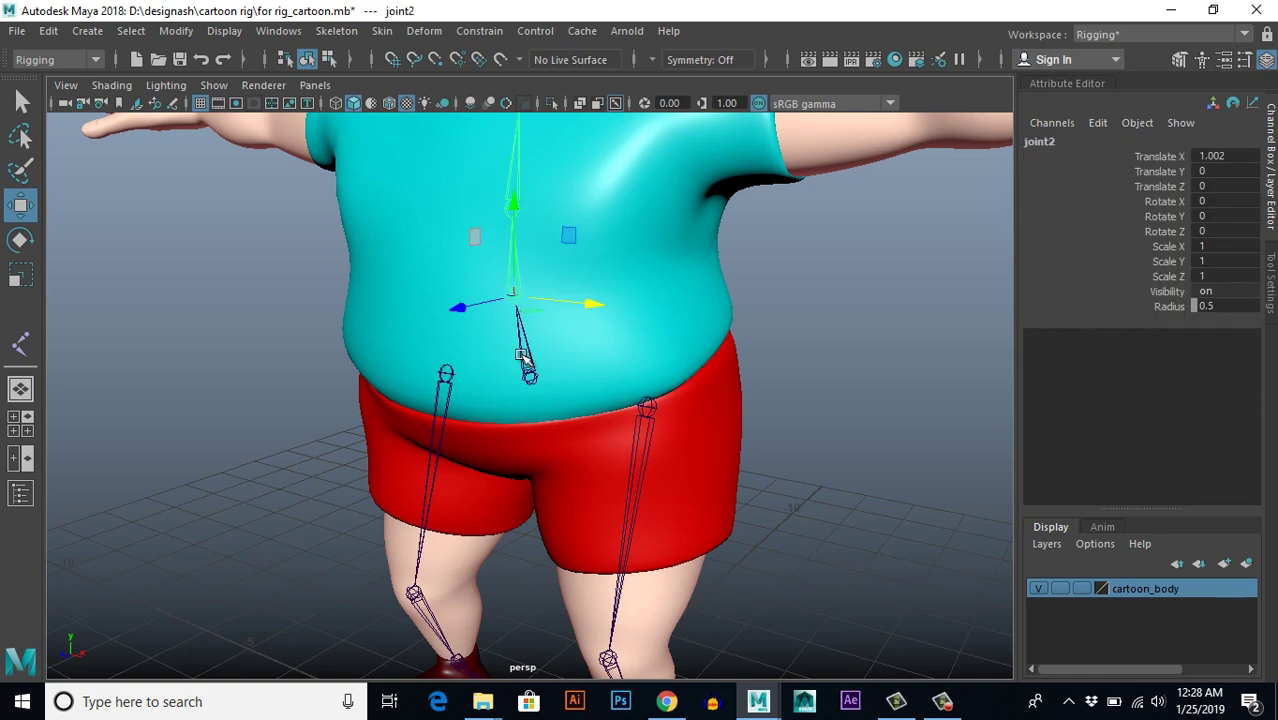
pyautogui.doubleClick(1048, 145)
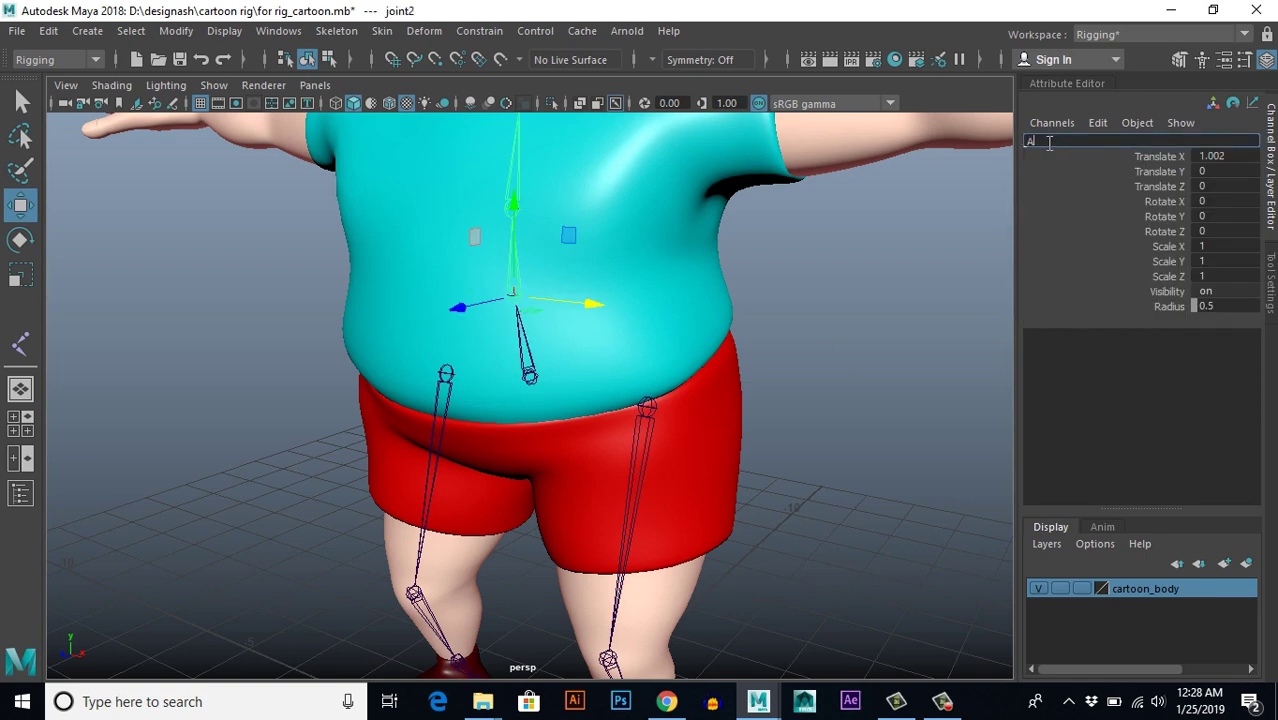
pyautogui.press('Return')
# Step: Select the mid torso spine joint above Abs and rename it Chest1
pyautogui.keyDown('alt'); pyautogui.moveTo(760, 385); pyautogui.dragTo(713, 434); pyautogui.keyUp('alt')
pyautogui.keyDown('alt'); pyautogui.moveTo(713, 434); pyautogui.dragTo(774, 580, button='middle'); pyautogui.keyUp('alt')
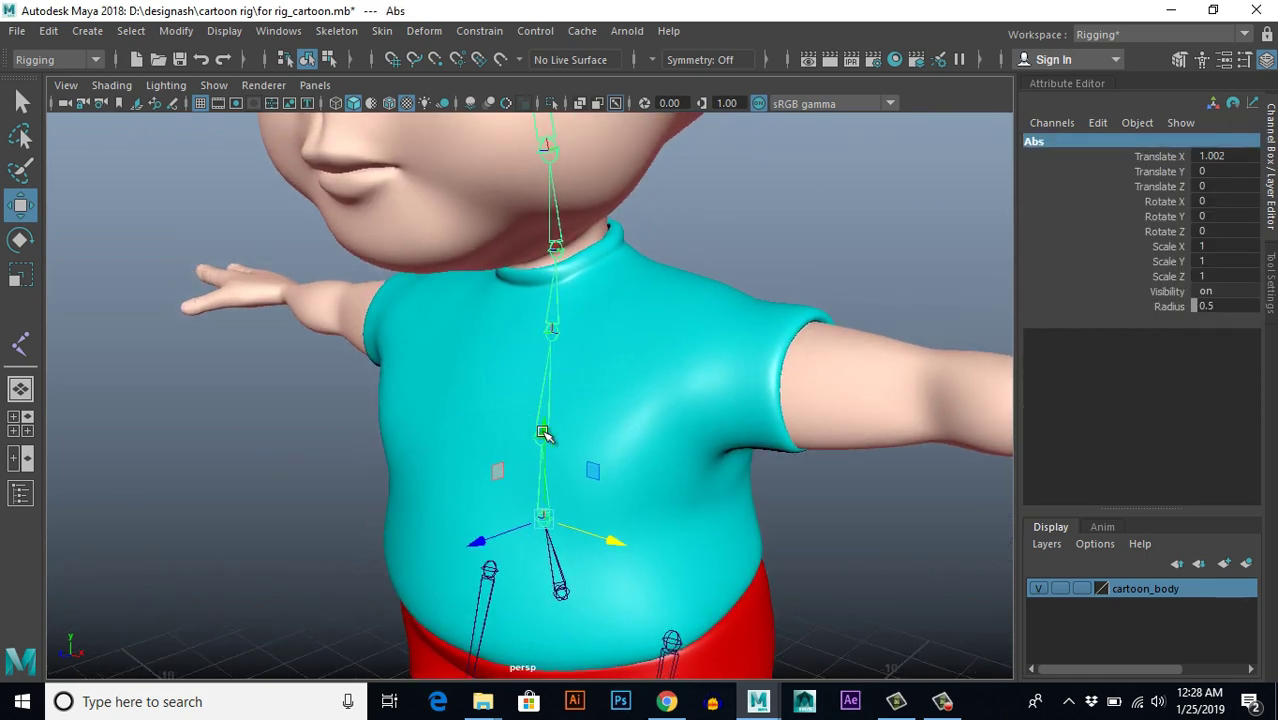
pyautogui.keyDown('alt'); pyautogui.moveTo(545, 434); pyautogui.dragTo(556, 322); pyautogui.keyUp('alt')
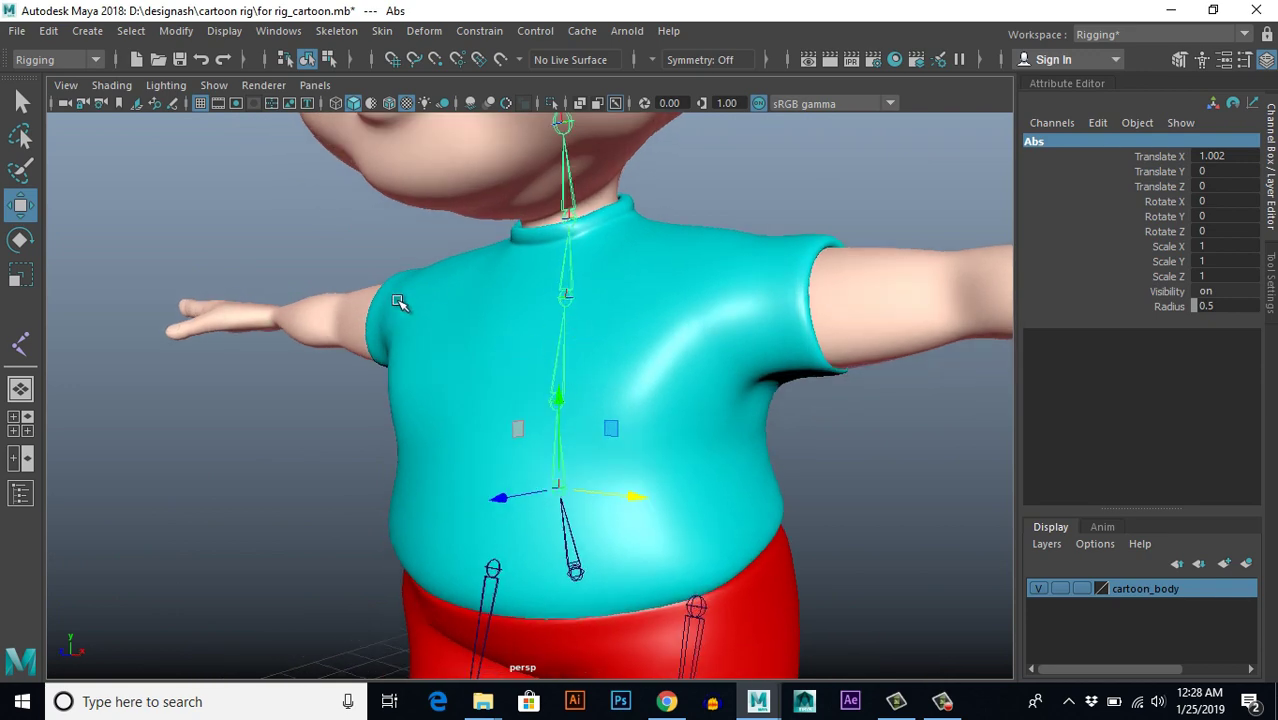
pyautogui.moveTo(531, 267)
pyautogui.keyDown('alt'); pyautogui.mouseDown()
pyautogui.moveTo(556, 348)
pyautogui.moveTo(539, 277)
pyautogui.mouseUp(); pyautogui.keyUp('alt')
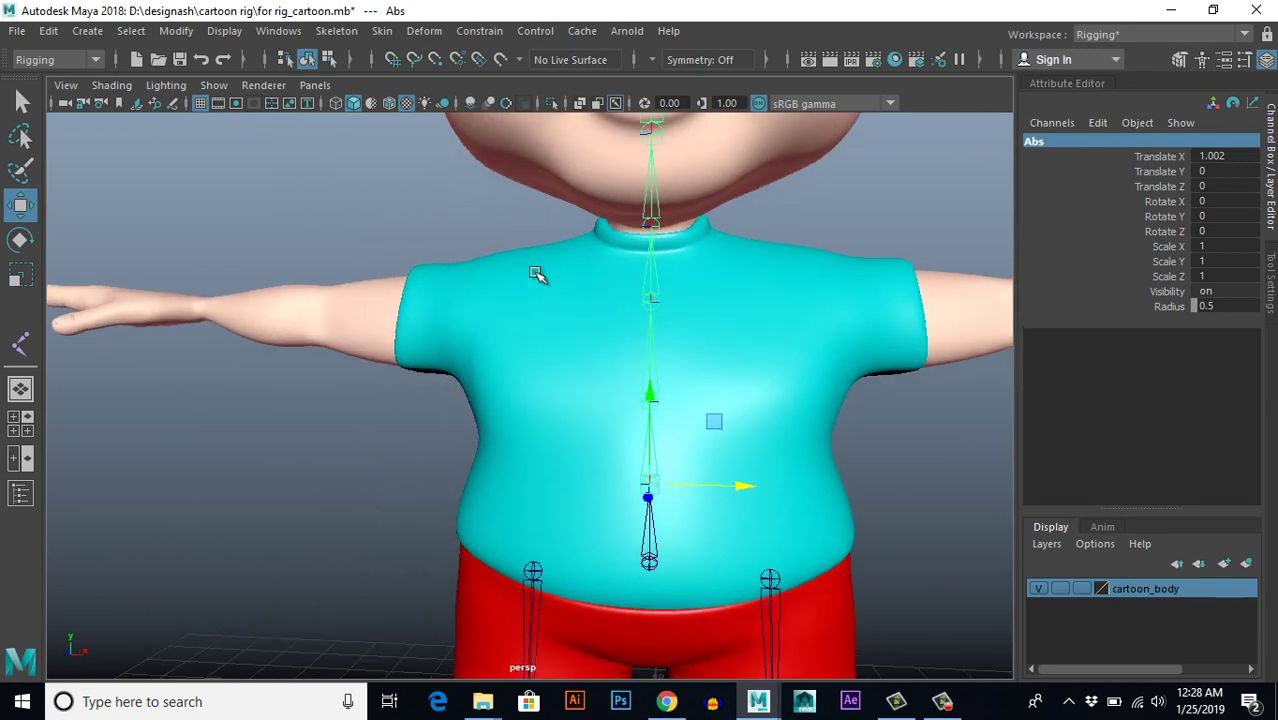
pyautogui.keyDown('alt'); pyautogui.moveTo(770, 428); pyautogui.dragTo(636, 408); pyautogui.keyUp('alt')
pyautogui.click(579, 419)
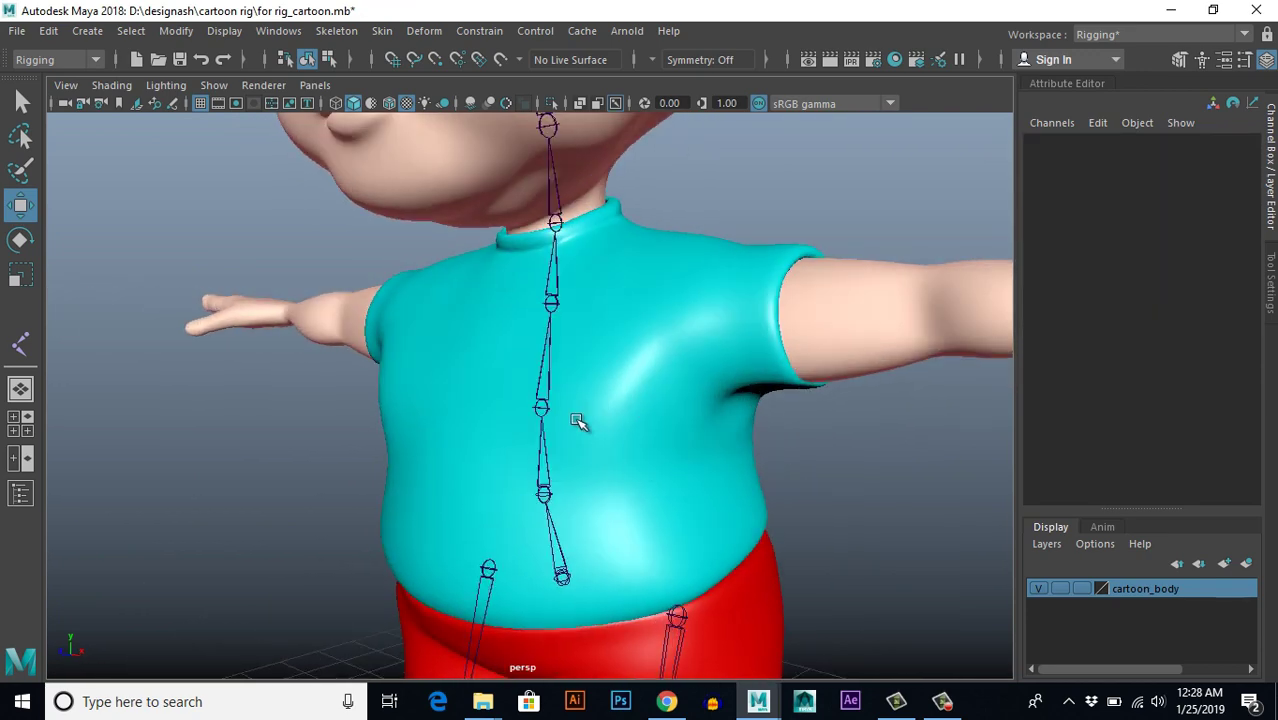
pyautogui.click(540, 416)
pyautogui.keyDown('alt'); pyautogui.moveTo(540, 418); pyautogui.dragTo(576, 491); pyautogui.keyUp('alt')
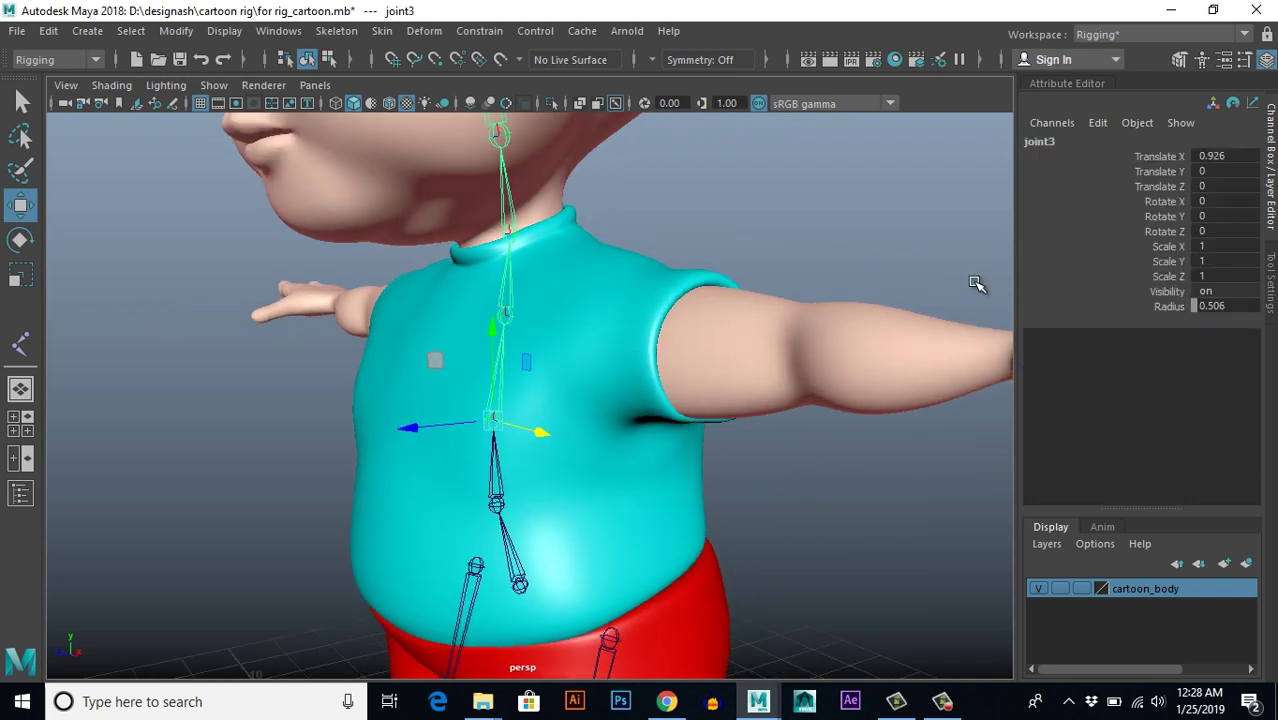
pyautogui.doubleClick(1039, 140)
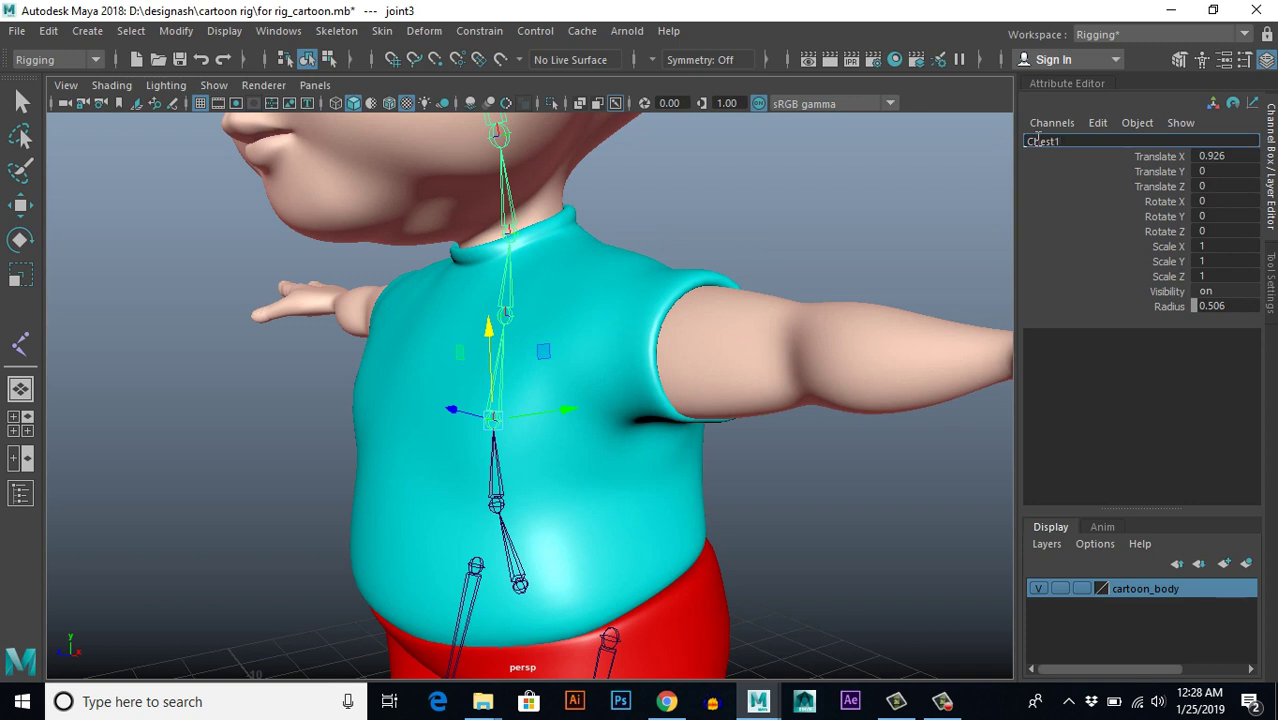
pyautogui.write('Chest1')
pyautogui.press('Return')
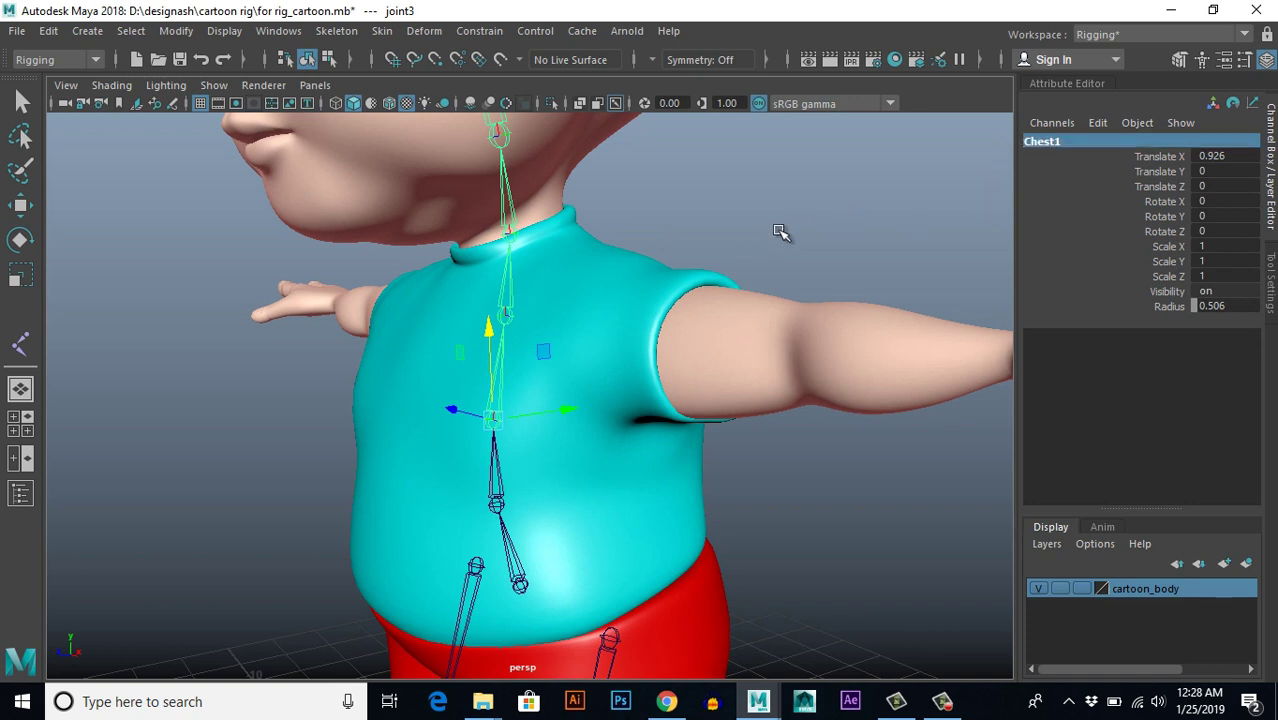
# Step: Rename the upper chest joint and the joint at the base of the neck after their body parts
pyautogui.press('w')
pyautogui.click(505, 318)
pyautogui.doubleClick(1052, 142)
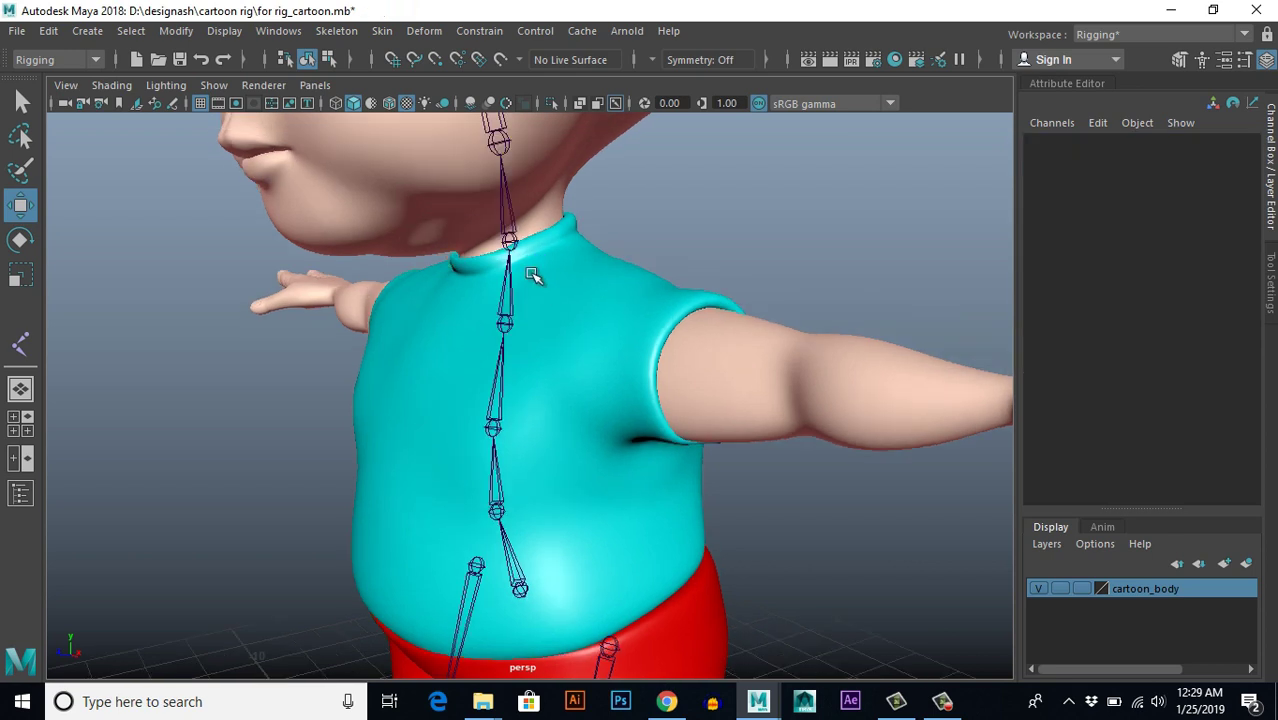
pyautogui.click(508, 240)
pyautogui.doubleClick(1050, 141)
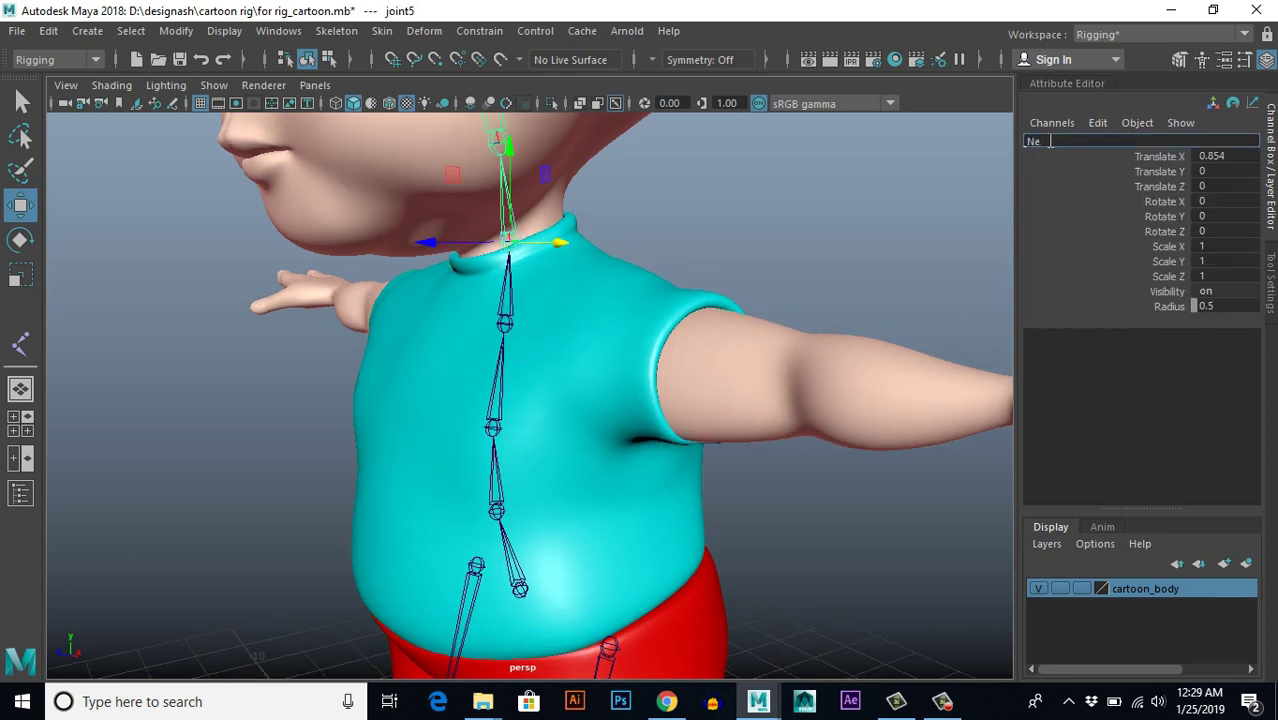
pyautogui.press('Return')
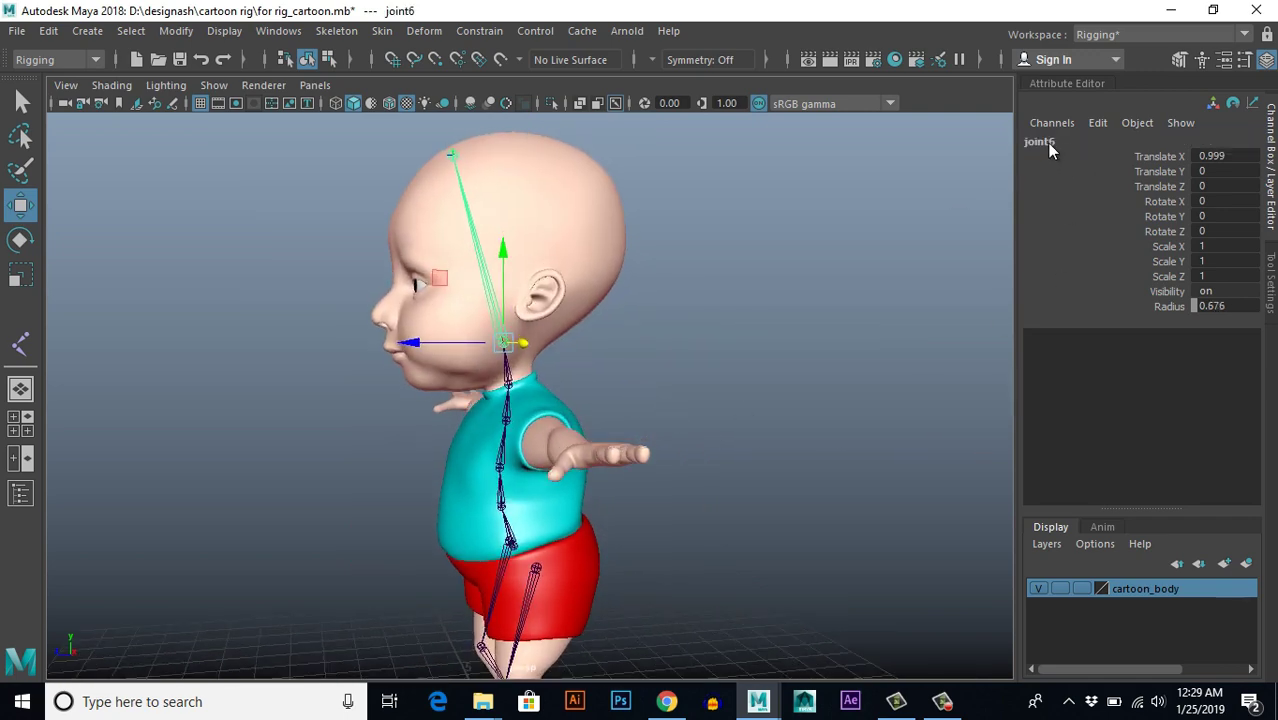
# Step: Rename the joint below the ear Headbase and the end joint at the top of the head Head, then clear the selection
pyautogui.doubleClick(1047, 142)
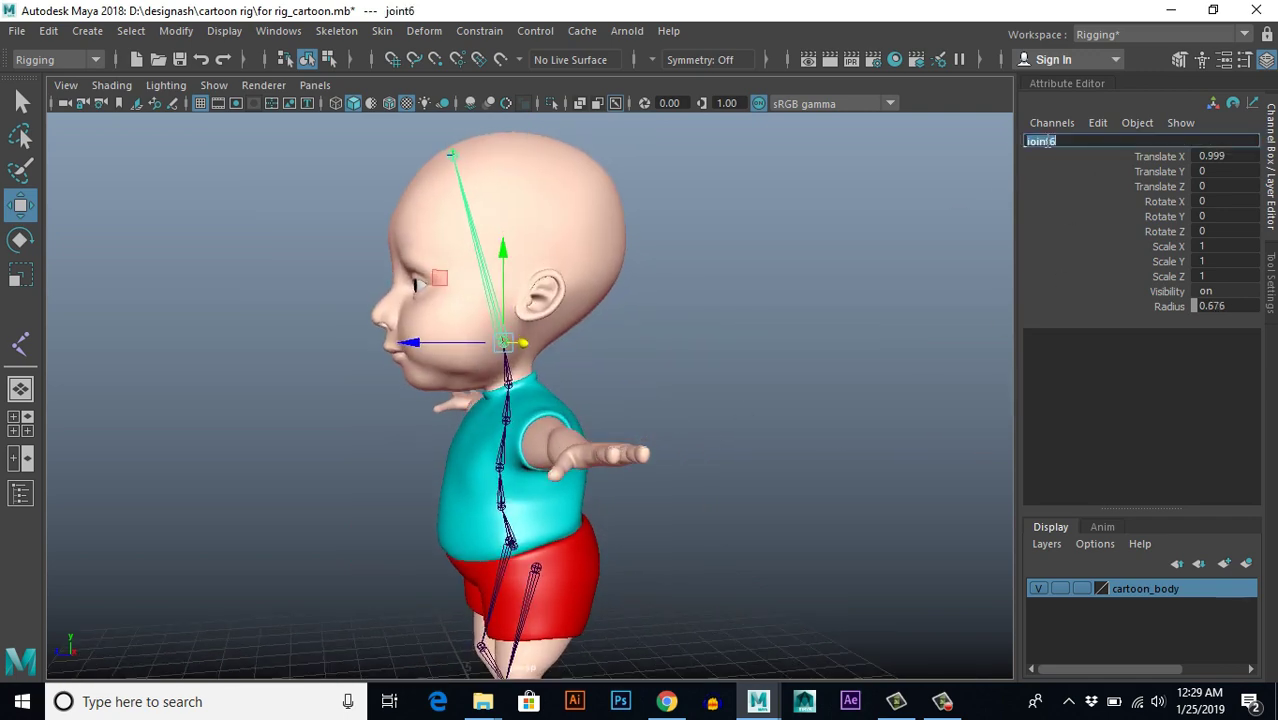
pyautogui.write('Headbase')
pyautogui.press('Return')
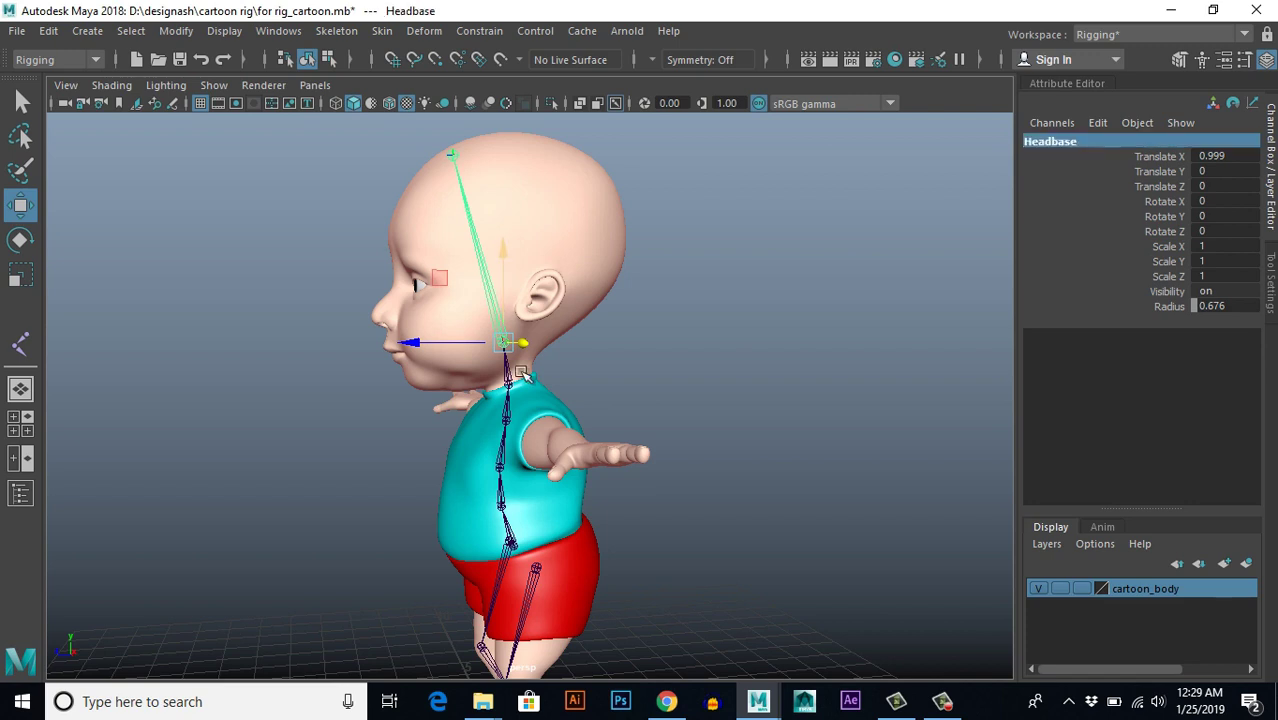
pyautogui.scroll(2, 520, 325)
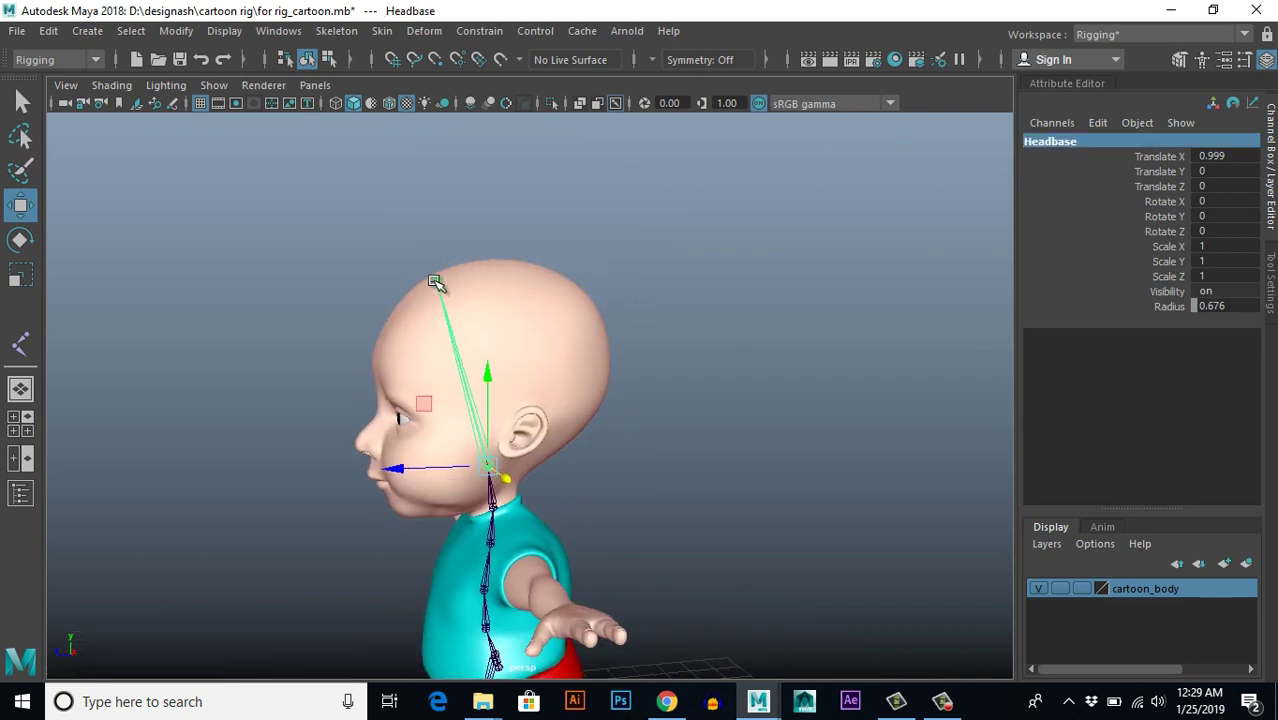
pyautogui.click(436, 283)
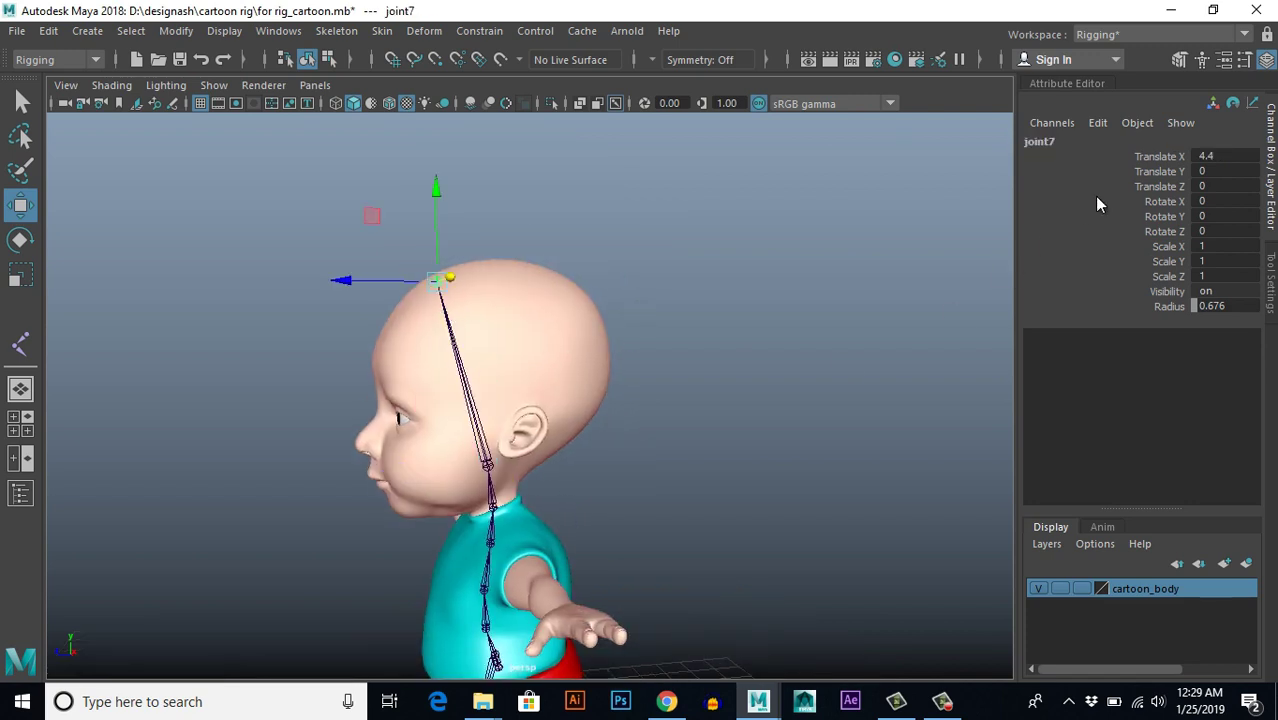
pyautogui.doubleClick(1047, 142)
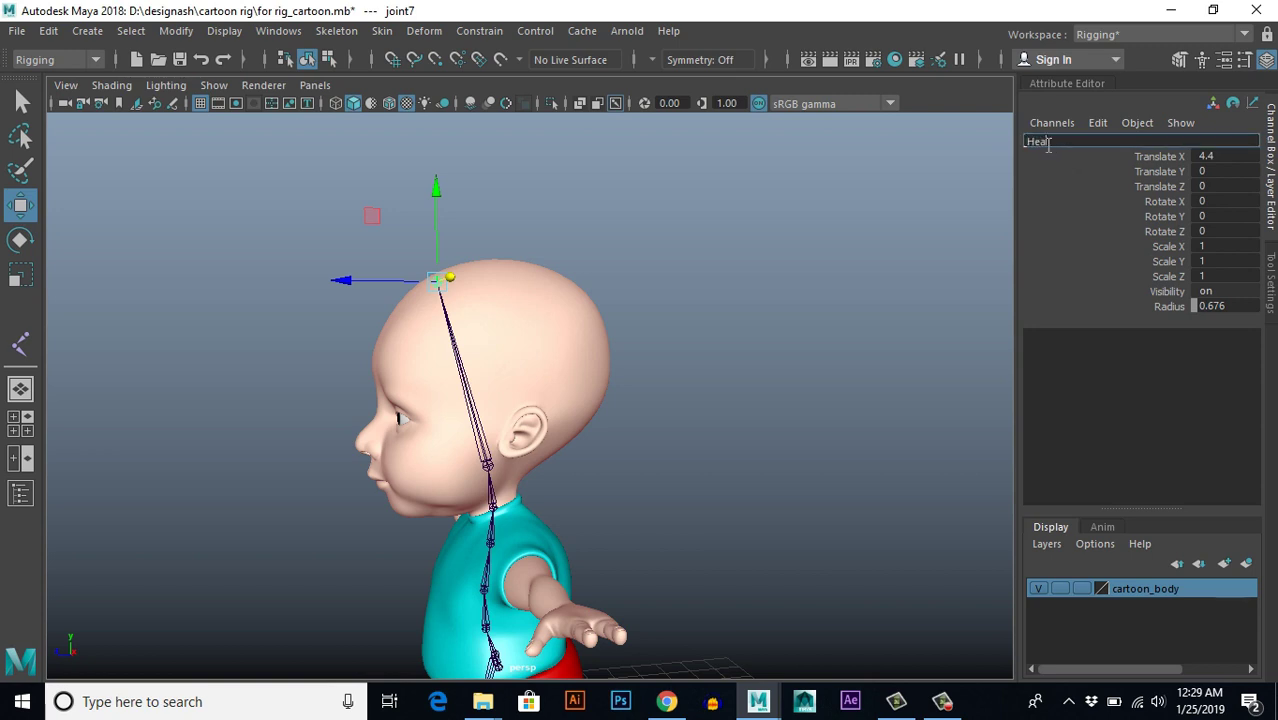
pyautogui.write('Head')
pyautogui.press('Return')
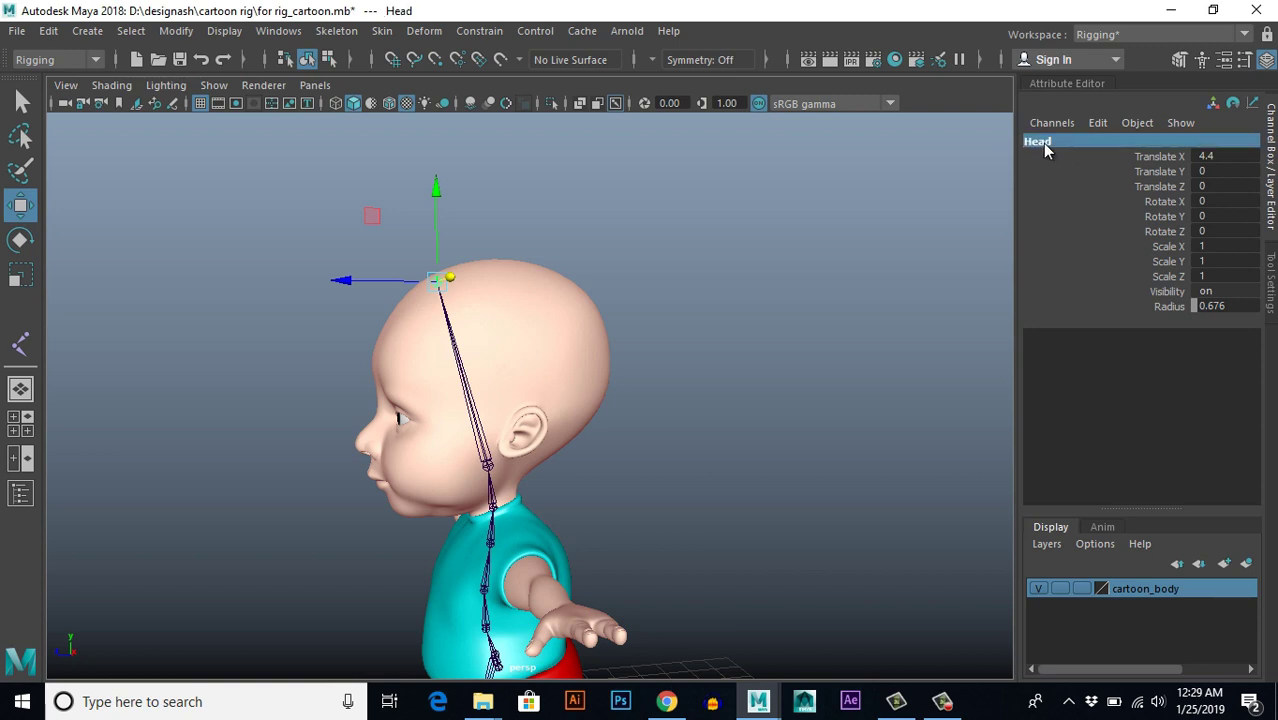
pyautogui.click(704, 402)
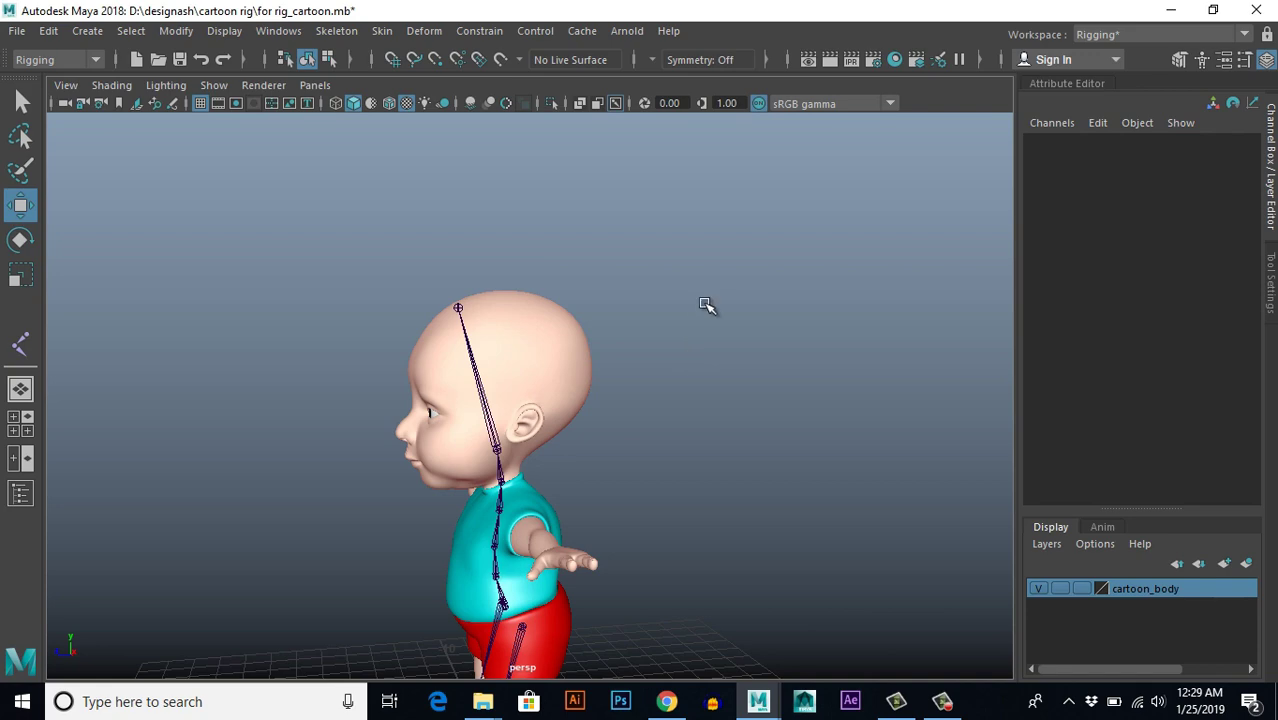
# Step: Examine the spine and both leg joint chains inside the body from the front
pyautogui.keyDown('alt'); pyautogui.moveTo(675, 404); pyautogui.dragTo(775, 140, button='middle'); pyautogui.keyUp('alt')
pyautogui.keyDown('alt'); pyautogui.moveTo(707, 422); pyautogui.dragTo(850, 435); pyautogui.keyUp('alt')
pyautogui.keyDown('alt'); pyautogui.moveTo(750, 440); pyautogui.dragTo(790, 436, button='right'); pyautogui.keyUp('alt')
pyautogui.keyDown('alt'); pyautogui.moveTo(712, 444); pyautogui.dragTo(582, 465, button='middle'); pyautogui.keyUp('alt')
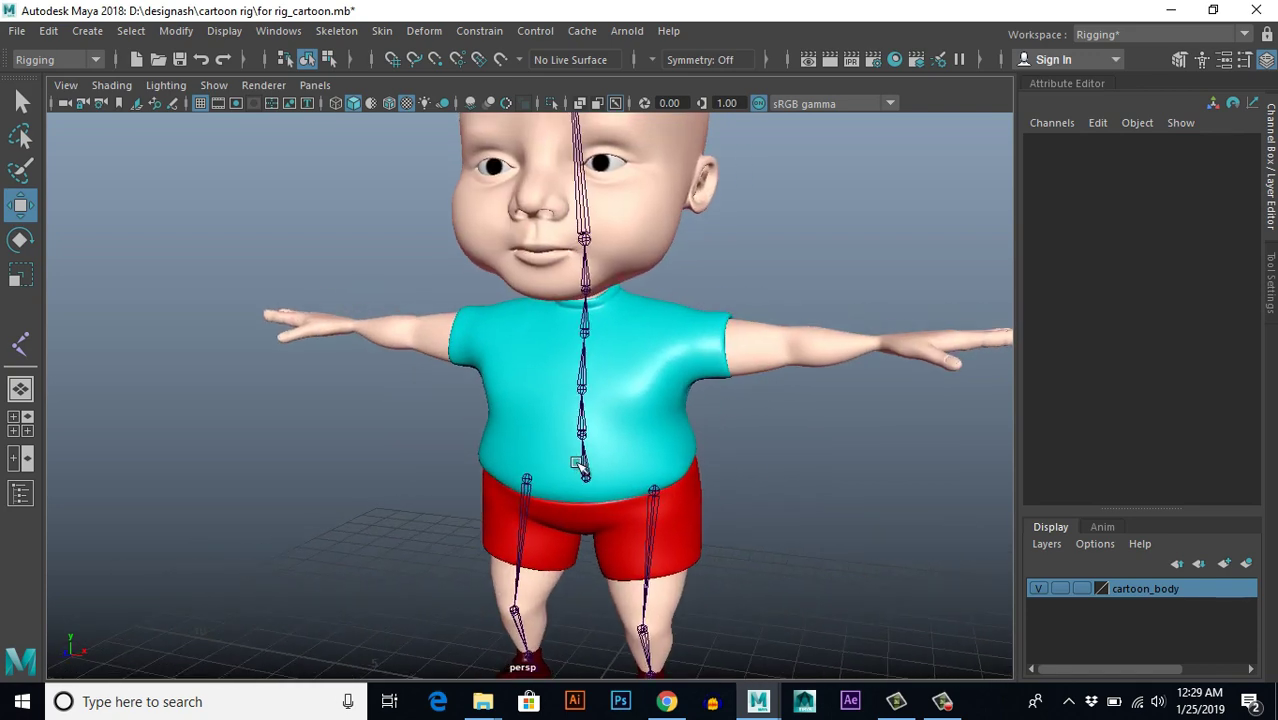
pyautogui.keyDown('alt'); pyautogui.moveTo(582, 465); pyautogui.dragTo(622, 434, button='right'); pyautogui.keyUp('alt')
pyautogui.keyDown('alt'); pyautogui.moveTo(580, 293); pyautogui.dragTo(545, 310, button='right'); pyautogui.keyUp('alt')
pyautogui.keyDown('alt'); pyautogui.moveTo(640, 505); pyautogui.dragTo(570, 437, button='middle'); pyautogui.keyUp('alt')
pyautogui.keyDown('alt'); pyautogui.moveTo(570, 437); pyautogui.dragTo(544, 435); pyautogui.keyUp('alt')
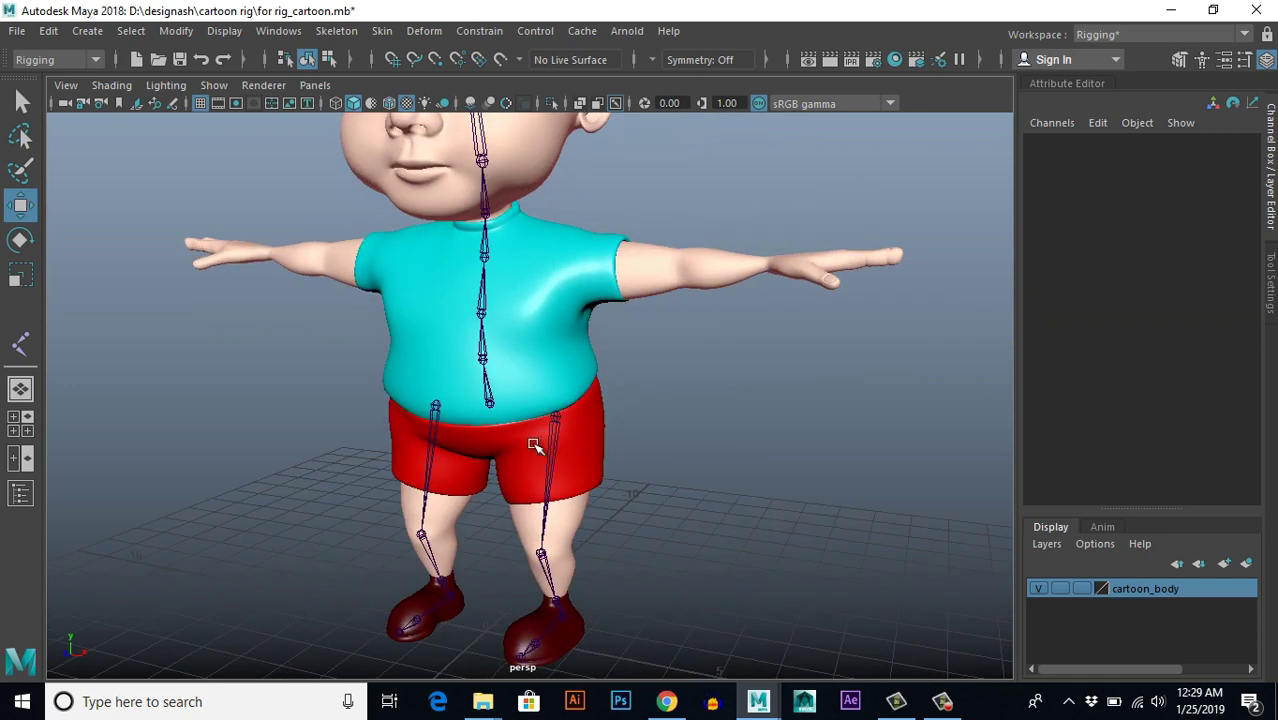
pyautogui.keyDown('alt'); pyautogui.moveTo(588, 398); pyautogui.dragTo(640, 398, button='right'); pyautogui.keyUp('alt')
pyautogui.moveTo(590, 394)
pyautogui.keyDown('alt'); pyautogui.mouseDown()
pyautogui.moveTo(622, 390)
pyautogui.moveTo(605, 379)
pyautogui.moveTo(593, 390)
pyautogui.mouseUp(); pyautogui.keyUp('alt')
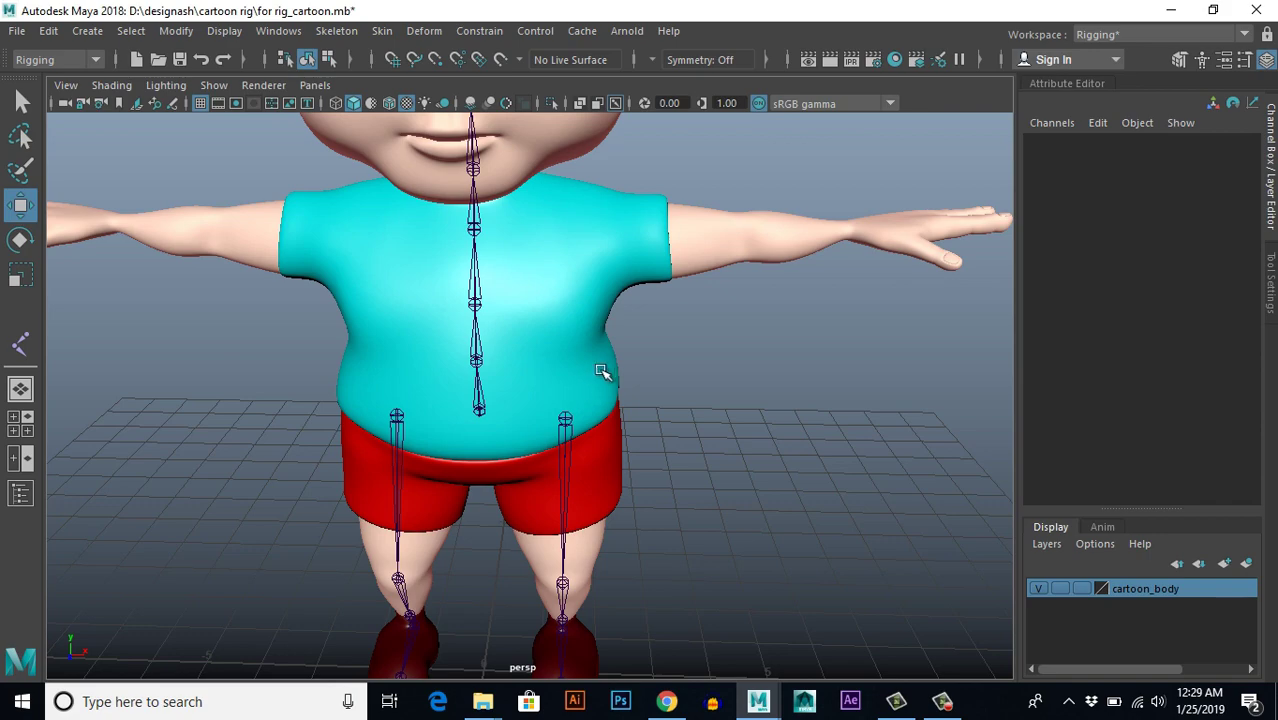
# Step: Show the character in the top view in wireframe display, framed on the torso and left arm
pyautogui.press('space')
pyautogui.press('space')
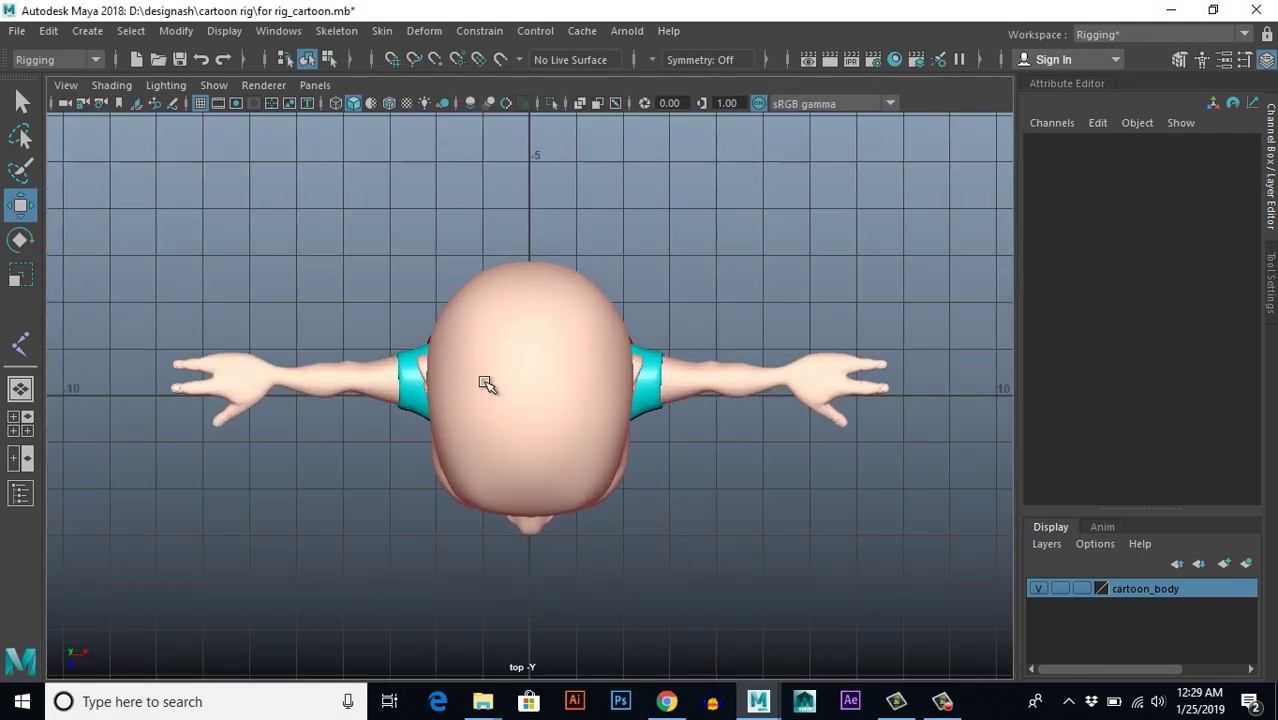
pyautogui.scroll(1, 579, 428)
pyautogui.press('4')
pyautogui.scroll(2, 719, 494)
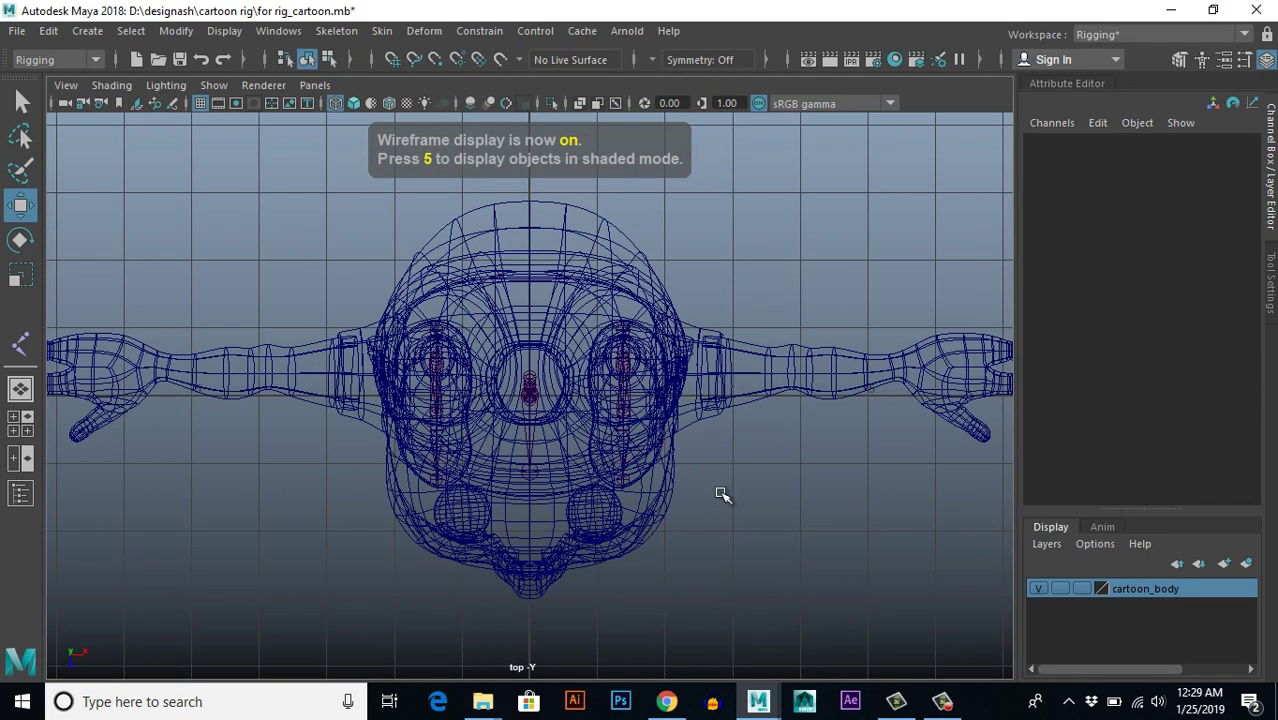
pyautogui.scroll(3, 650, 397)
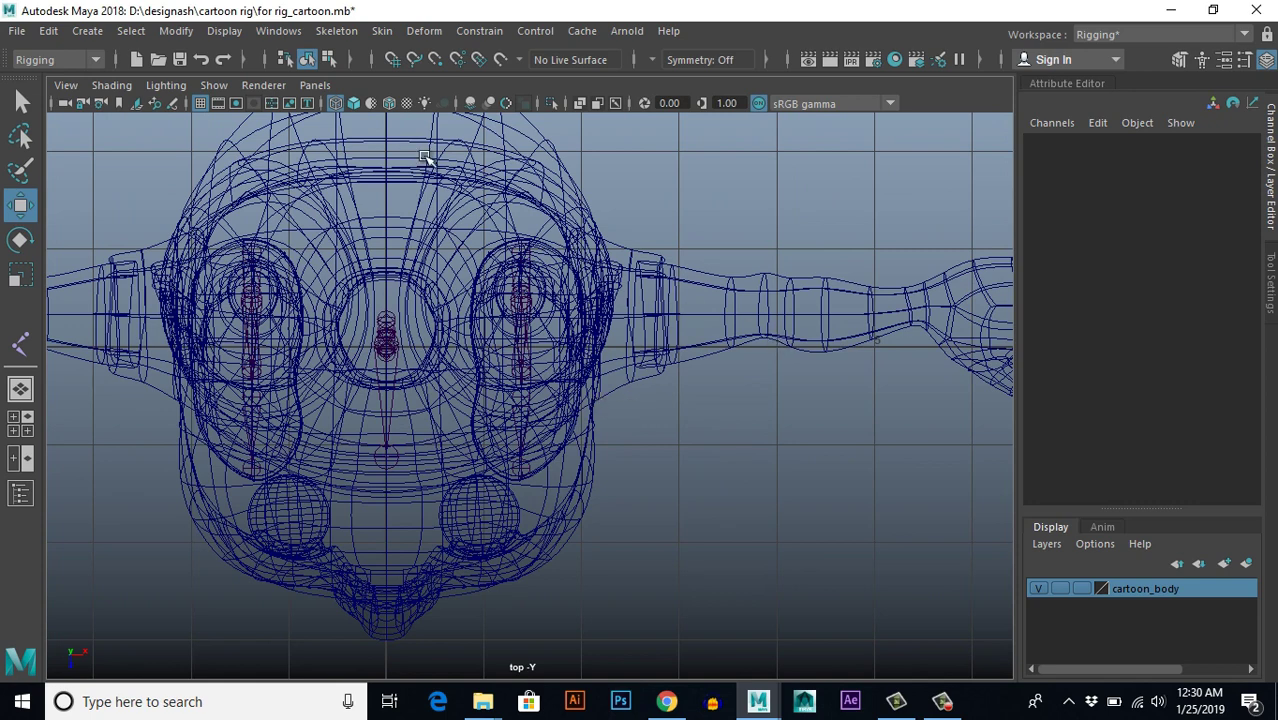
# Step: With Create Joints, start the left arm chain with a collarbone joint between spine and shoulder, at about X 0.96, Z -0.3
pyautogui.click(336, 31)
pyautogui.click(338, 33)
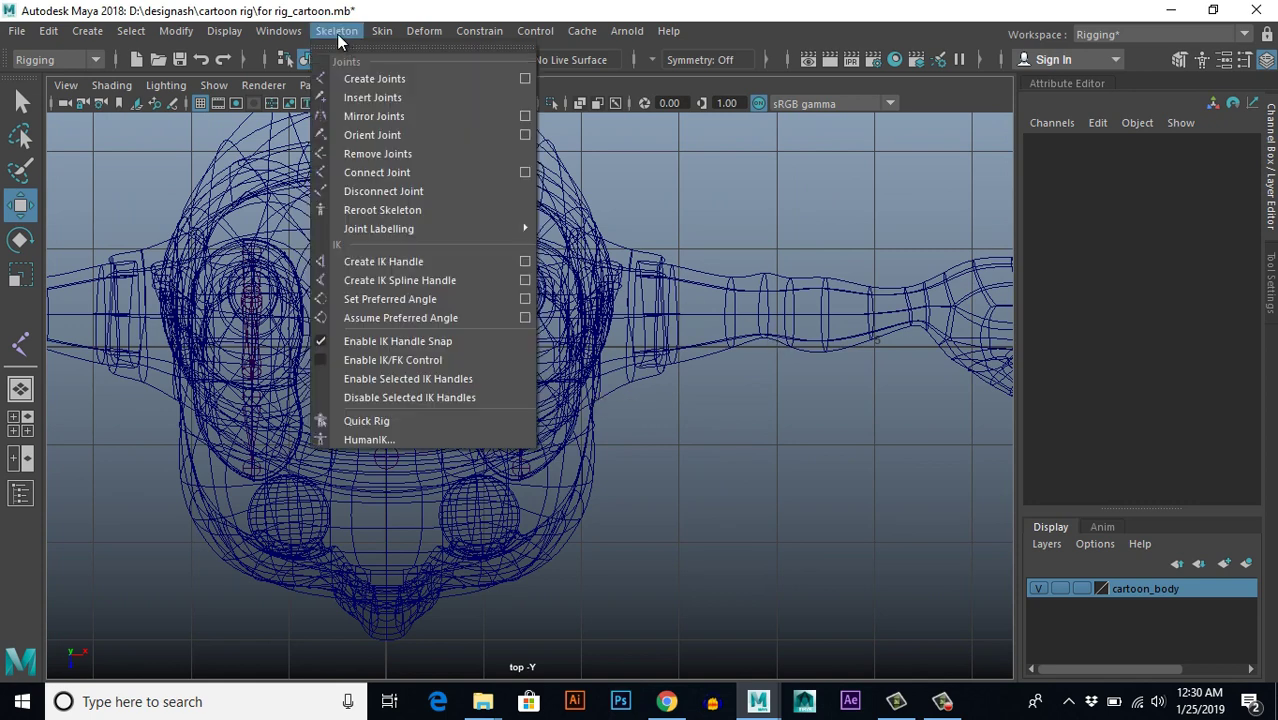
pyautogui.click(374, 80)
pyautogui.scroll(2, 493, 376)
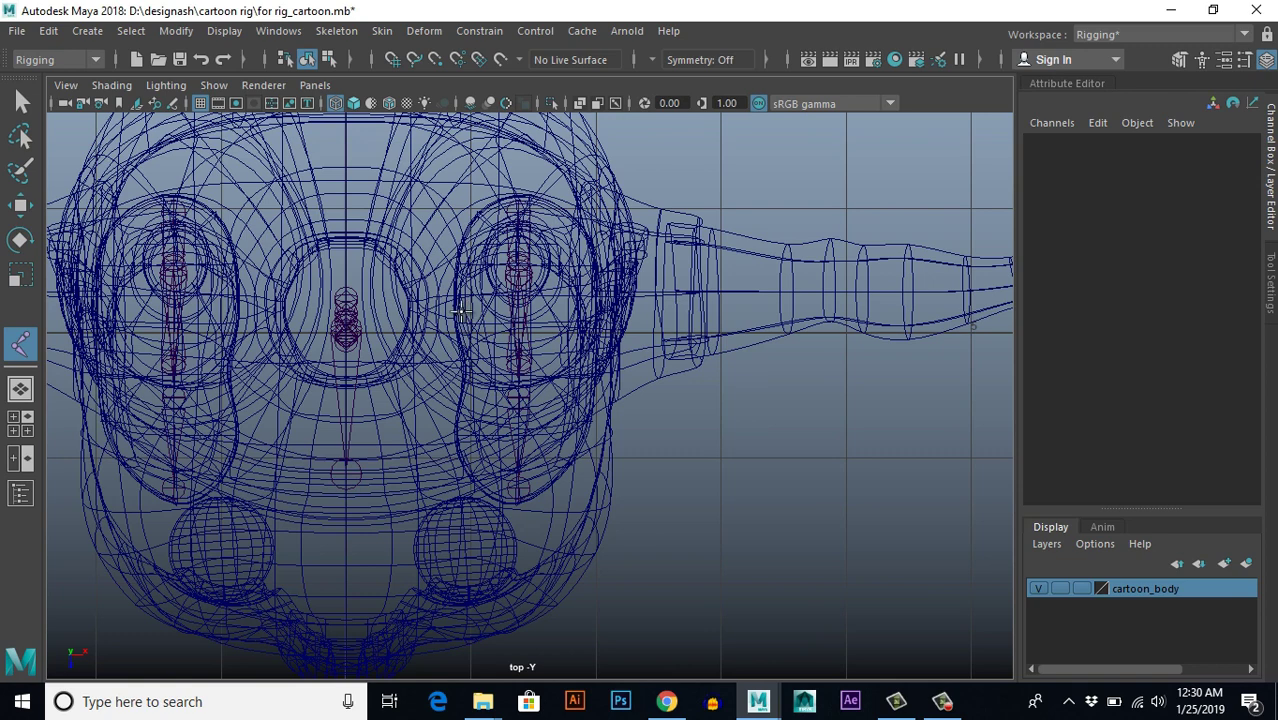
pyautogui.keyDown('alt'); pyautogui.moveTo(460, 323); pyautogui.dragTo(322, 345, button='middle'); pyautogui.keyUp('alt')
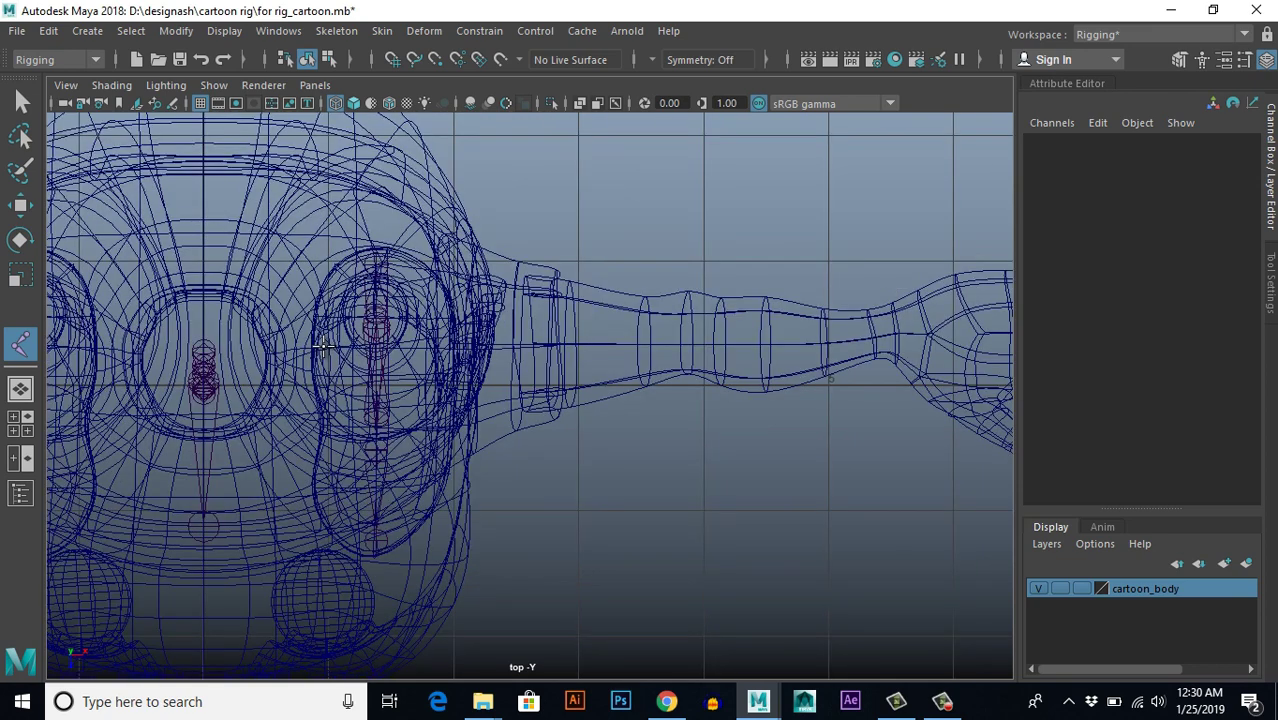
pyautogui.click(322, 347)
pyautogui.keyDown('alt'); pyautogui.moveTo(610, 414); pyautogui.dragTo(566, 415, button='middle'); pyautogui.keyUp('alt')
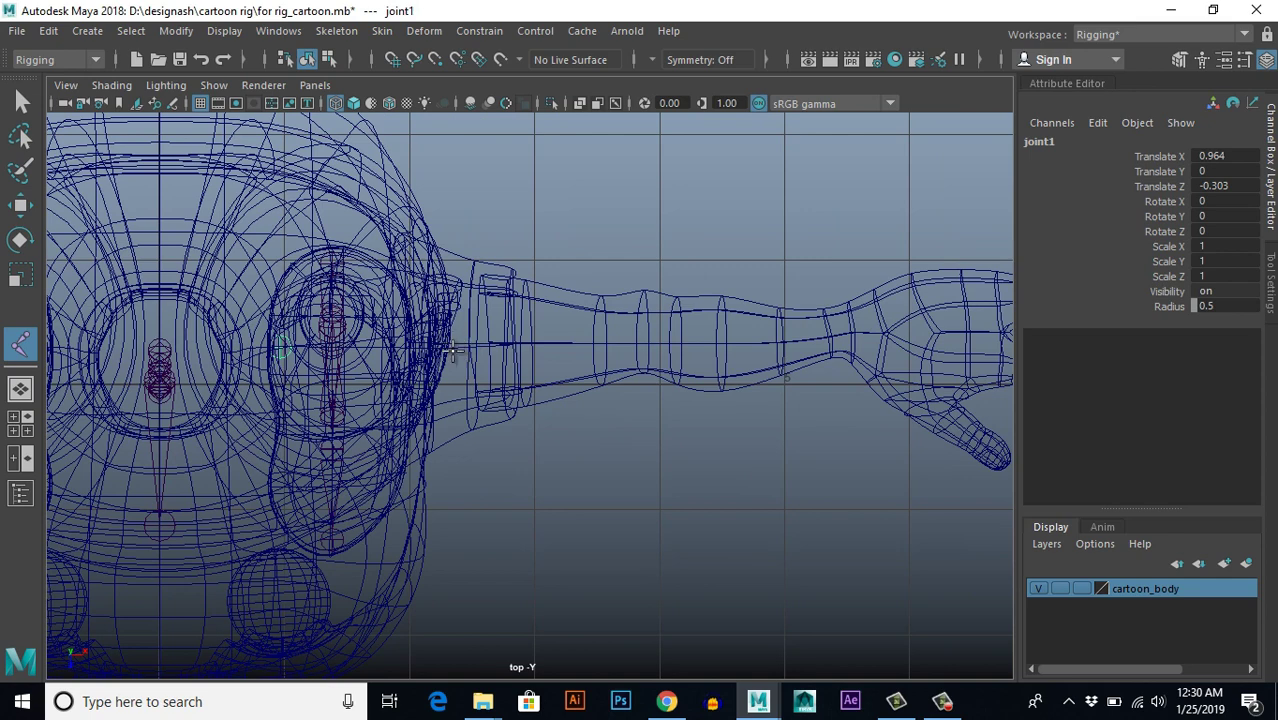
# Step: Extend the left arm chain with a shoulder joint about 0.9 units out and an elbow joint about 2.03 units further
pyautogui.press('space')
pyautogui.press('space')
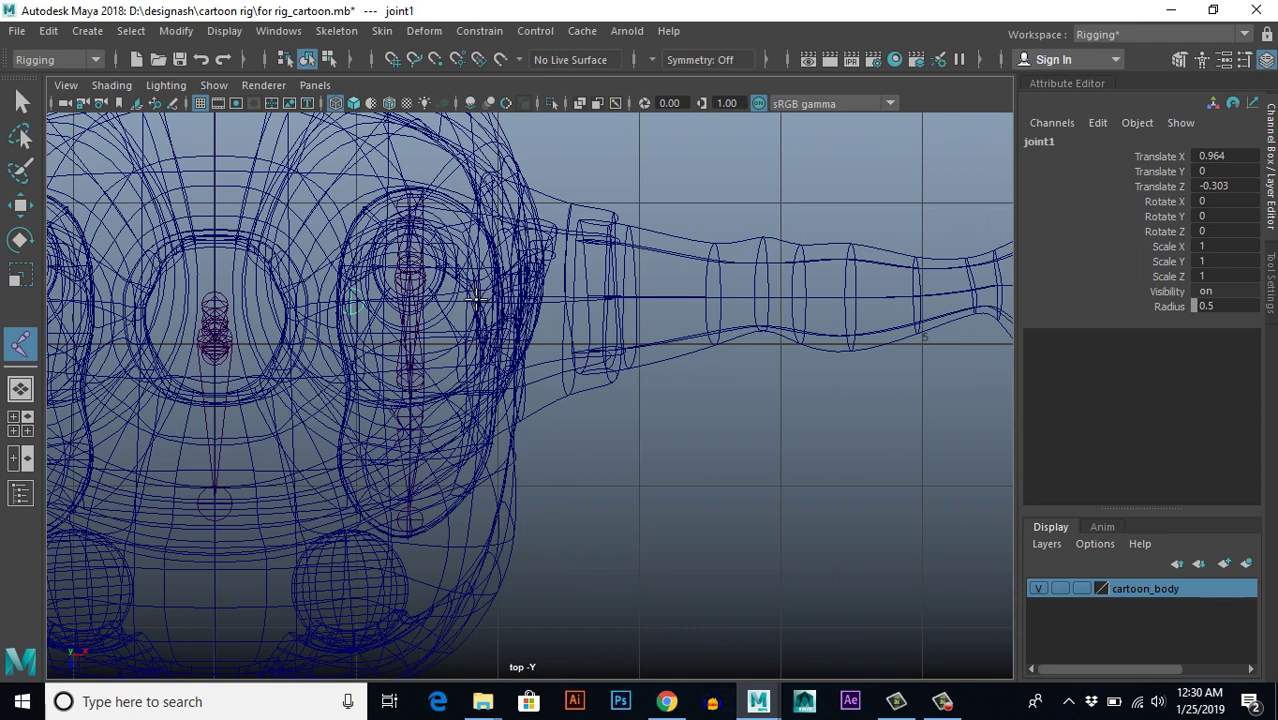
pyautogui.click(478, 298)
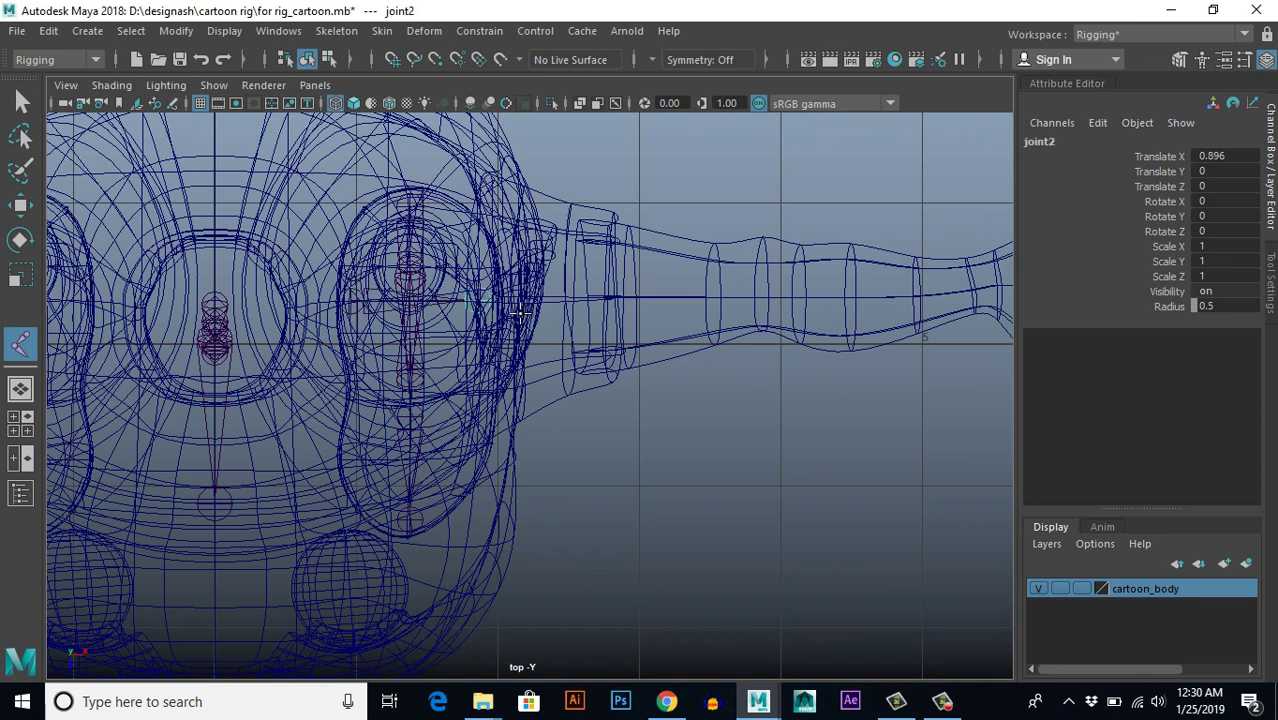
pyautogui.keyDown('alt'); pyautogui.moveTo(789, 345); pyautogui.dragTo(595, 393, button='middle'); pyautogui.keyUp('alt')
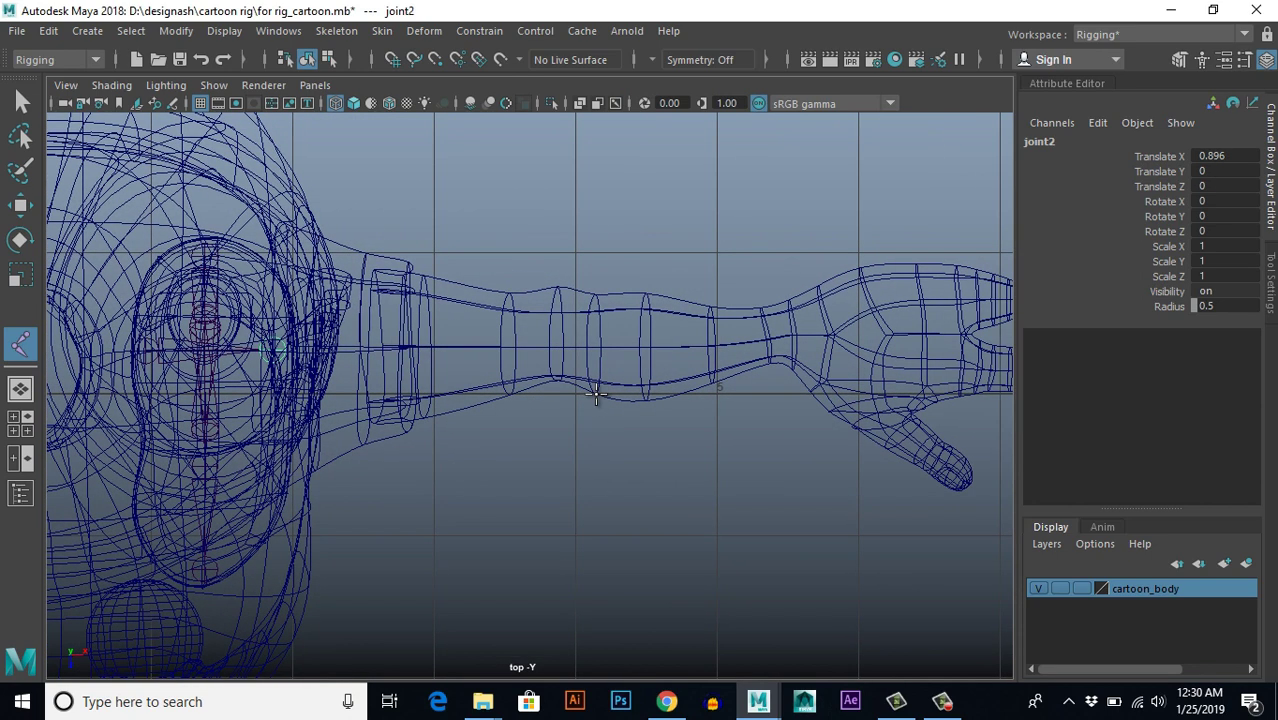
pyautogui.click(558, 325)
pyautogui.keyDown('alt'); pyautogui.moveTo(716, 348); pyautogui.dragTo(648, 351, button='middle'); pyautogui.keyUp('alt')
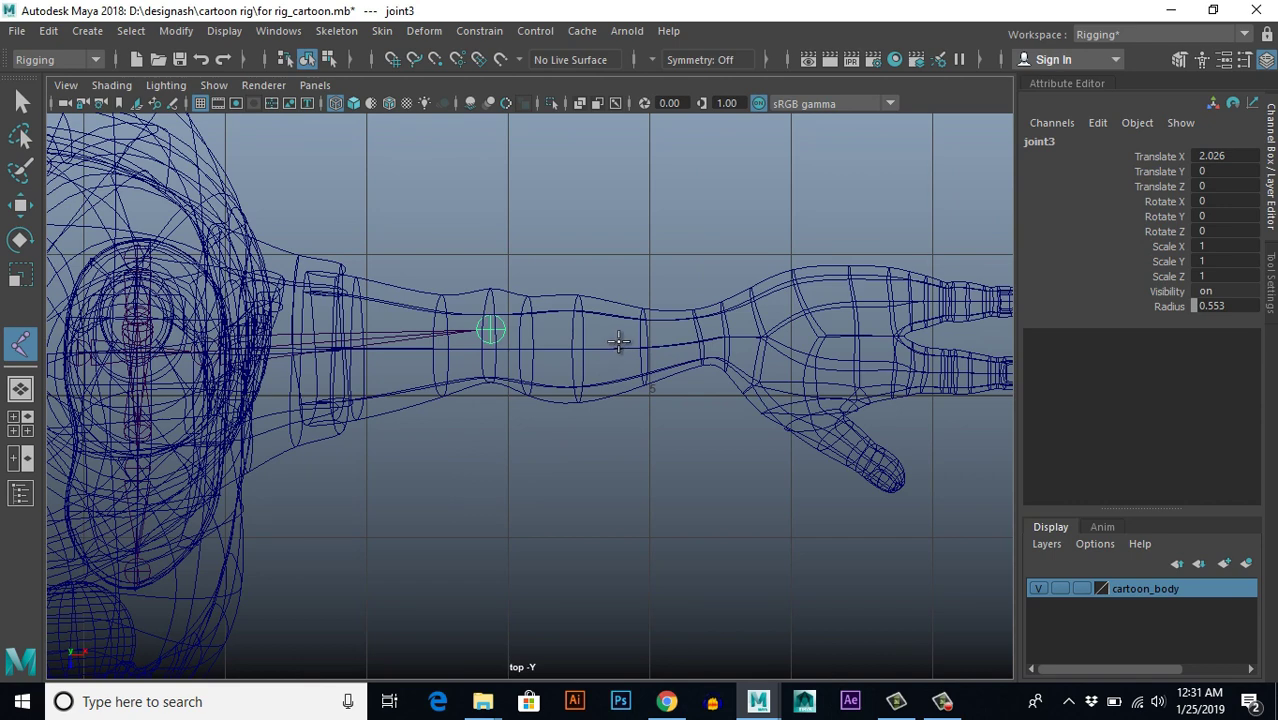
# Step: Continue the left arm chain with a mid-forearm joint, a wrist joint and a palm joint about 0.91, 0.67 and 0.74 units apart
pyautogui.click(618, 342)
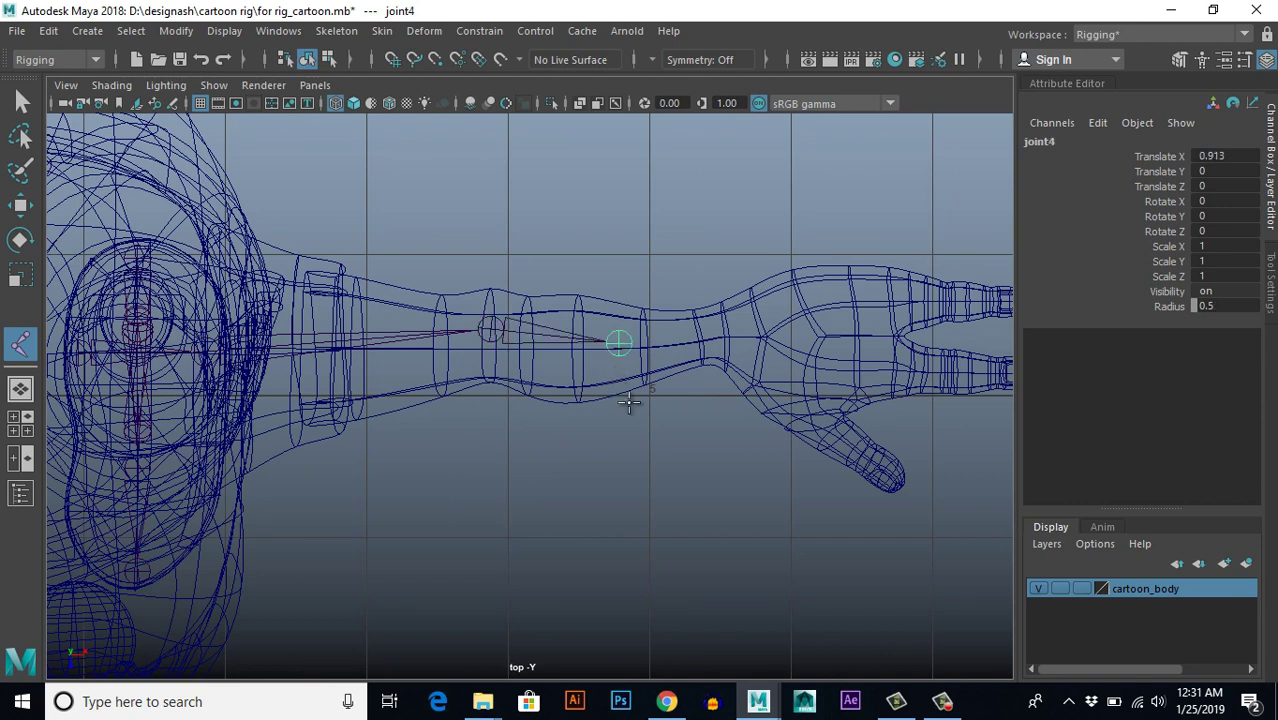
pyautogui.click(712, 335)
pyautogui.keyDown('alt'); pyautogui.moveTo(770, 380); pyautogui.dragTo(628, 385, button='middle'); pyautogui.keyUp('alt')
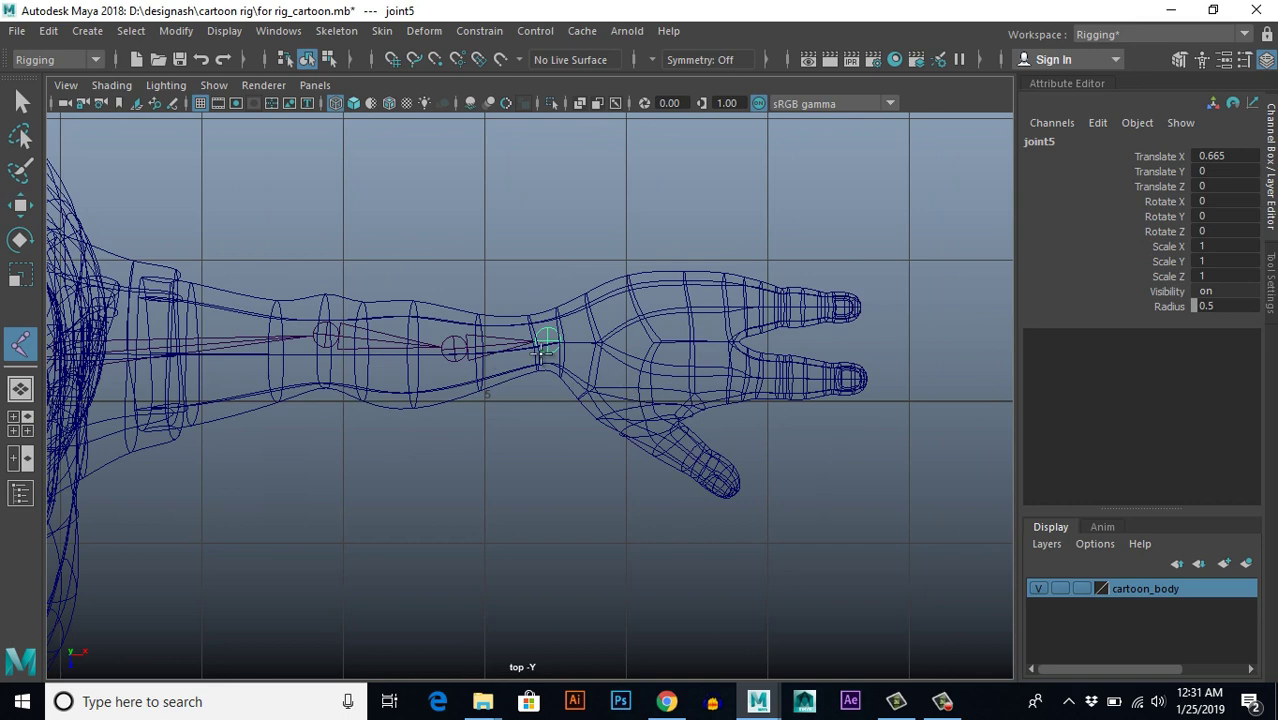
pyautogui.click(650, 340)
pyautogui.scroll(-5, 728, 445)
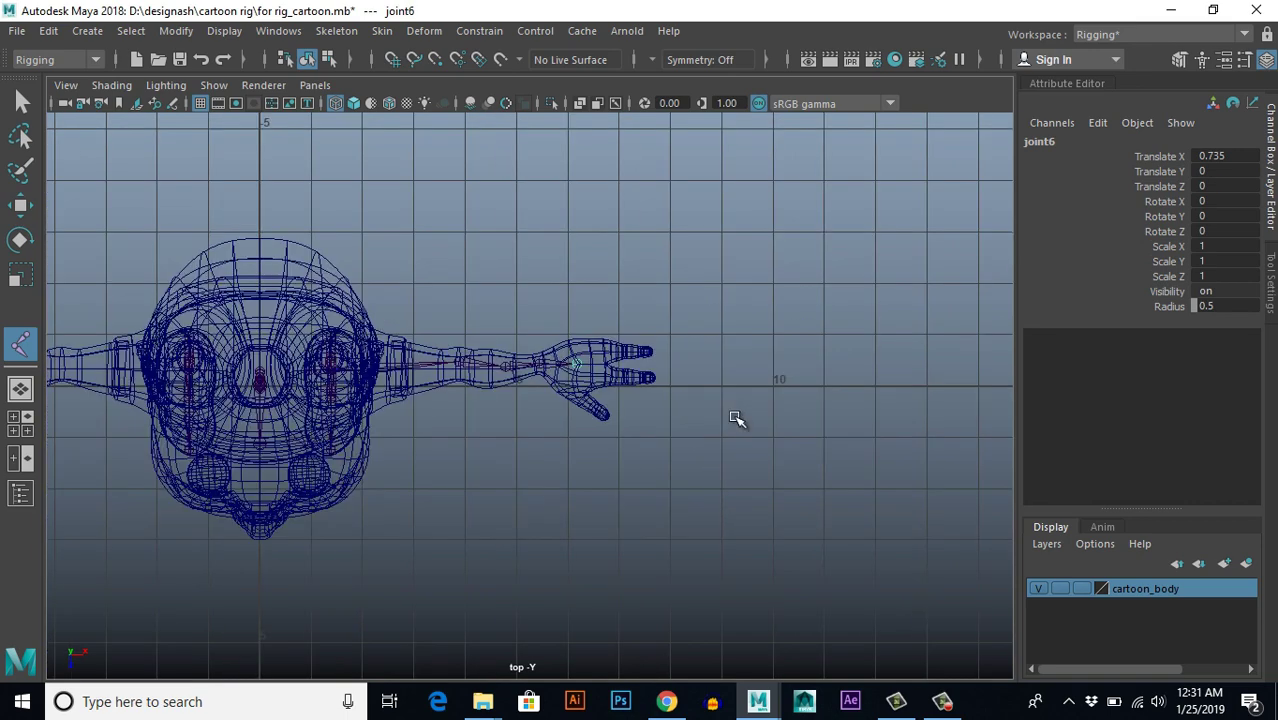
# Step: In the front view, raise the whole left arm chain to arm height at about Translate Y 7.85
pyautogui.press('w')
pyautogui.press('space')
pyautogui.press('space')
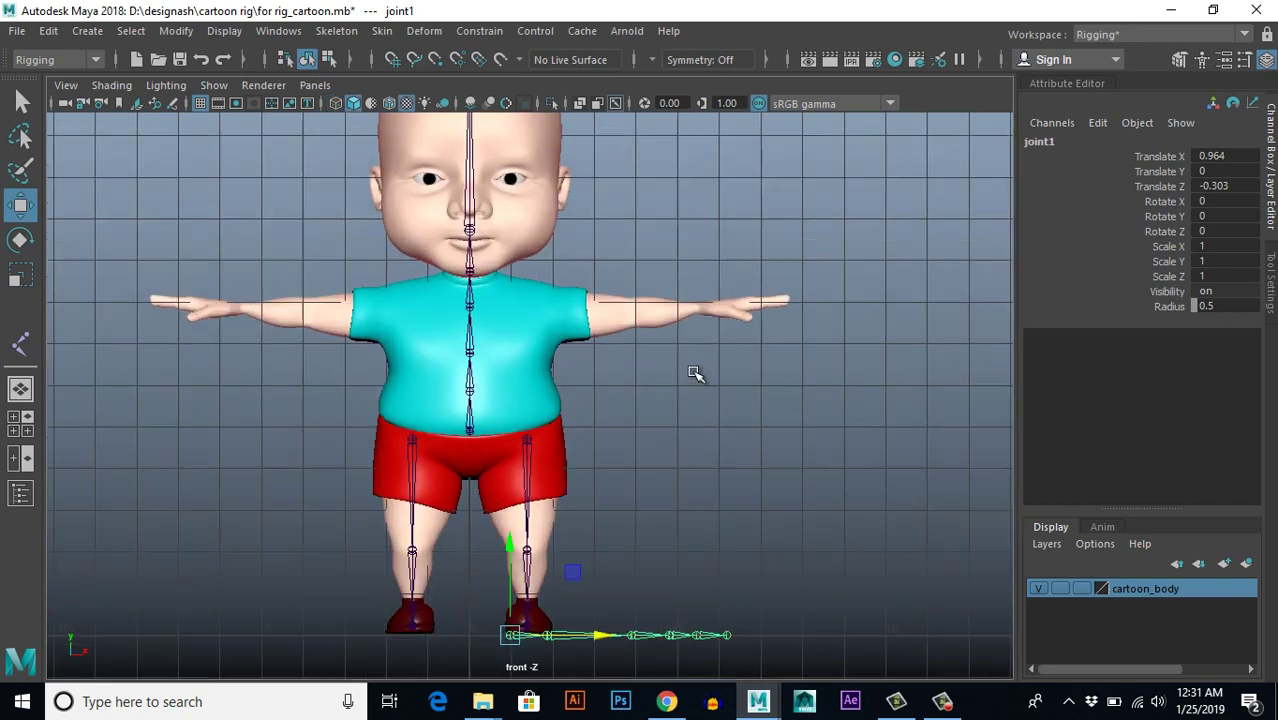
pyautogui.scroll(-2, 695, 374)
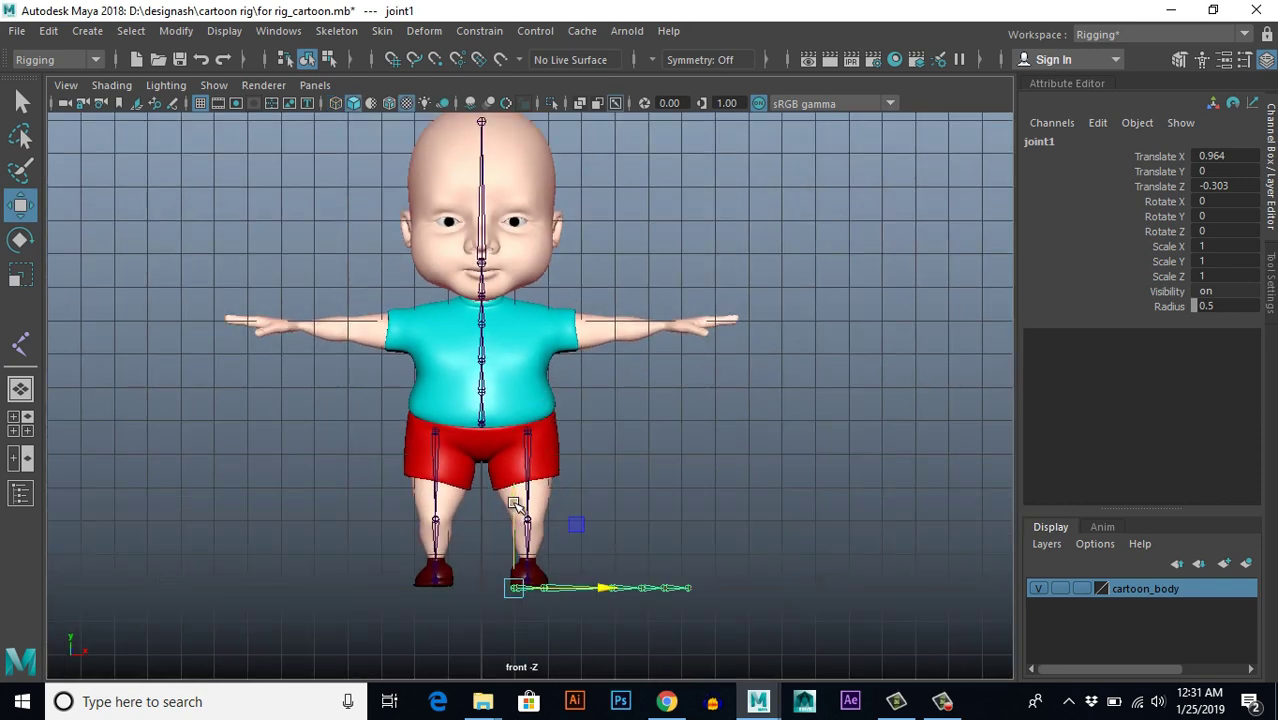
pyautogui.moveTo(512, 496); pyautogui.dragTo(508, 240)
pyautogui.scroll(5, 600, 330)
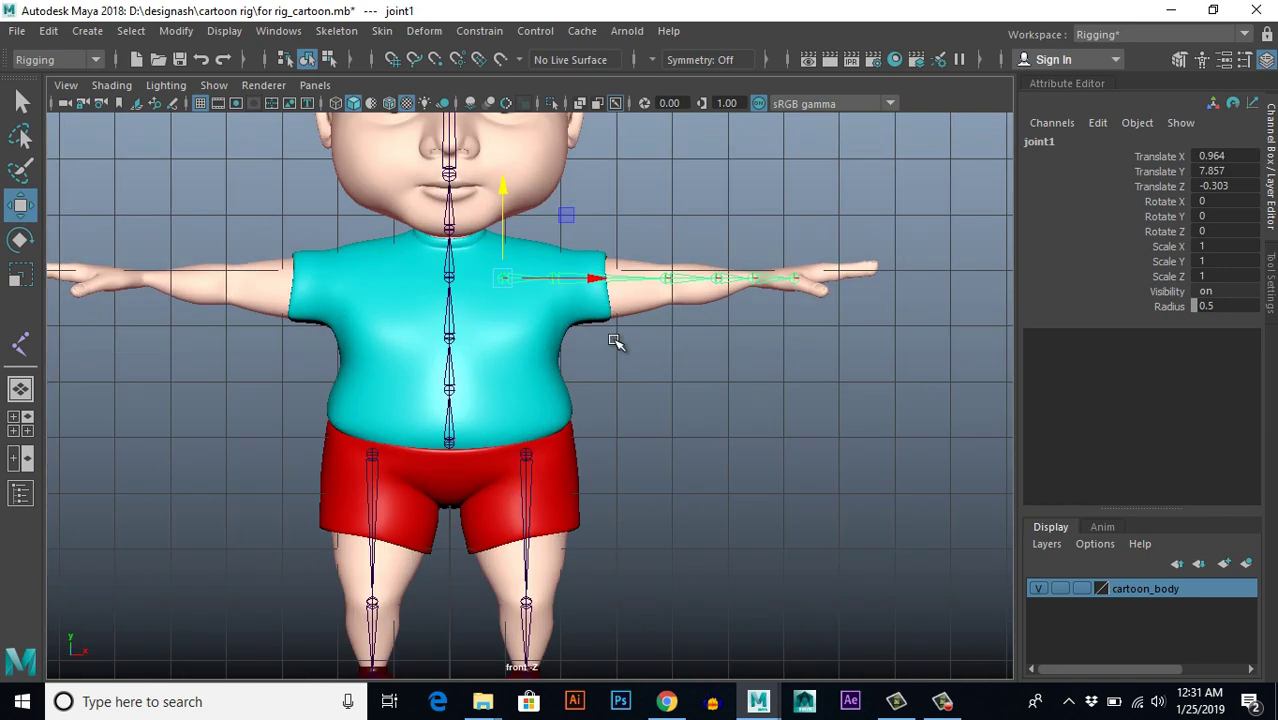
pyautogui.scroll(2, 521, 474)
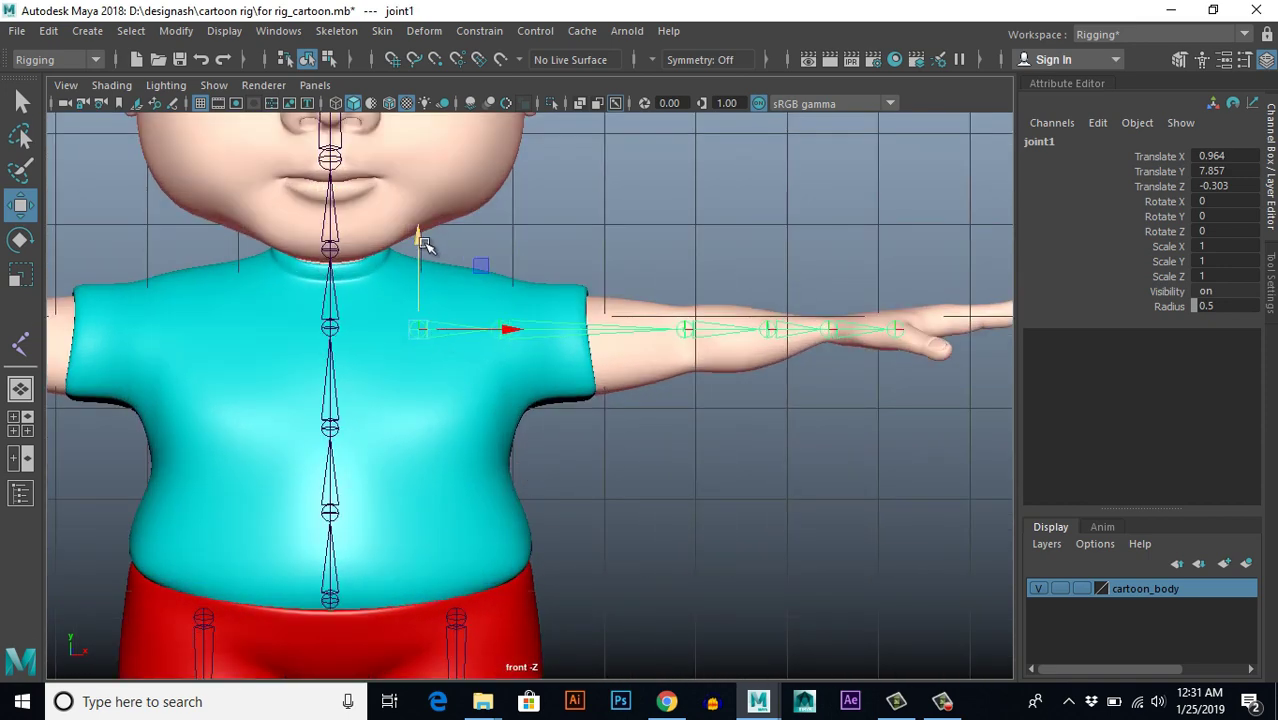
pyautogui.moveTo(424, 244); pyautogui.dragTo(422, 240)
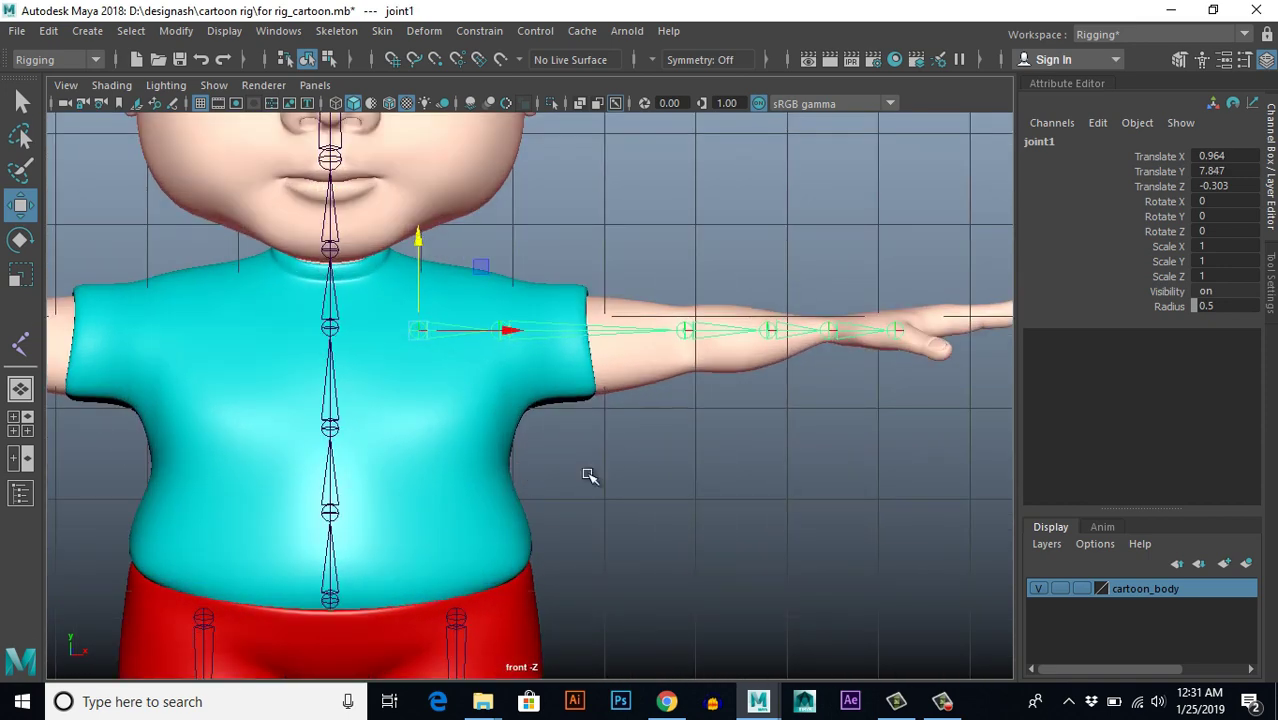
# Step: Check the raised arm chain in perspective and examine the left hand up close in the top view
pyautogui.press('space')
pyautogui.press('space')
pyautogui.keyDown('alt'); pyautogui.moveTo(777, 243); pyautogui.dragTo(596, 510); pyautogui.keyUp('alt')
pyautogui.press('space')
pyautogui.press('space')
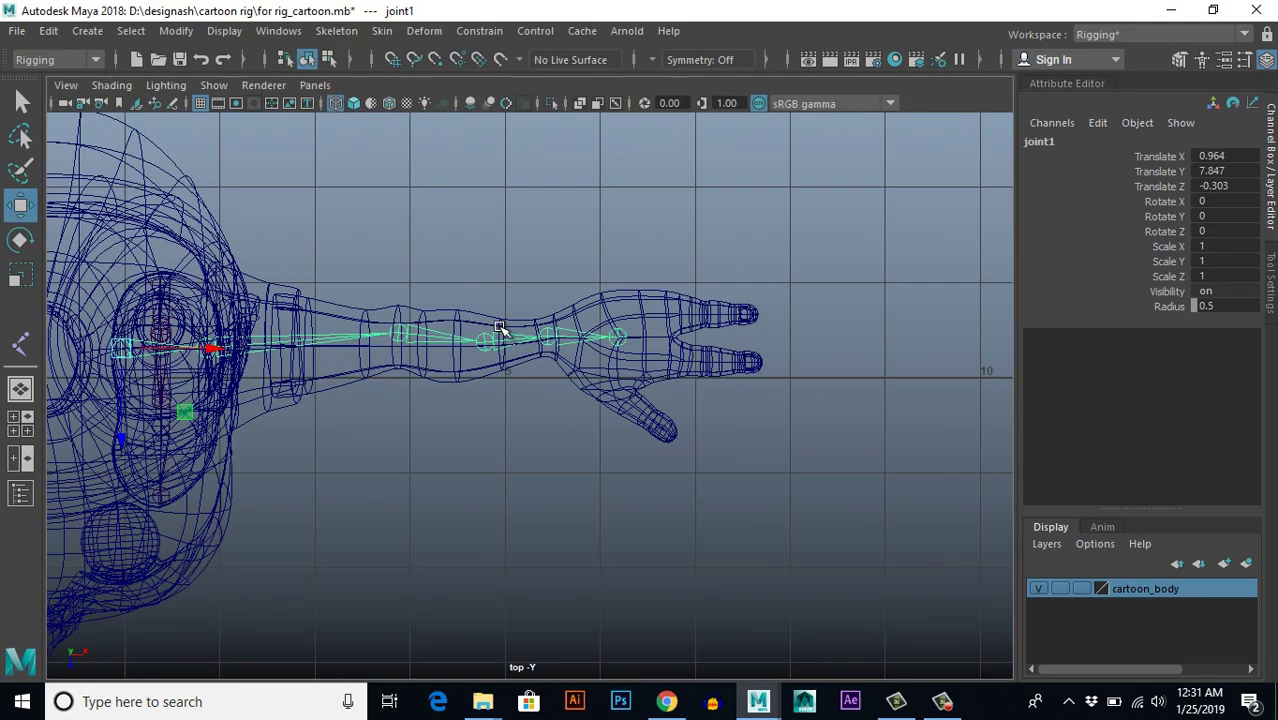
pyautogui.scroll(6, 500, 327)
pyautogui.keyDown('alt'); pyautogui.moveTo(611, 445); pyautogui.dragTo(460, 508, button='middle'); pyautogui.keyUp('alt')
pyautogui.scroll(1, 451, 422)
# Step: With Create Joints, build a separate four-joint chain along the finger farthest from the thumb, spaced about 0.33, 0.29 and 0.26 units
pyautogui.click(336, 31)
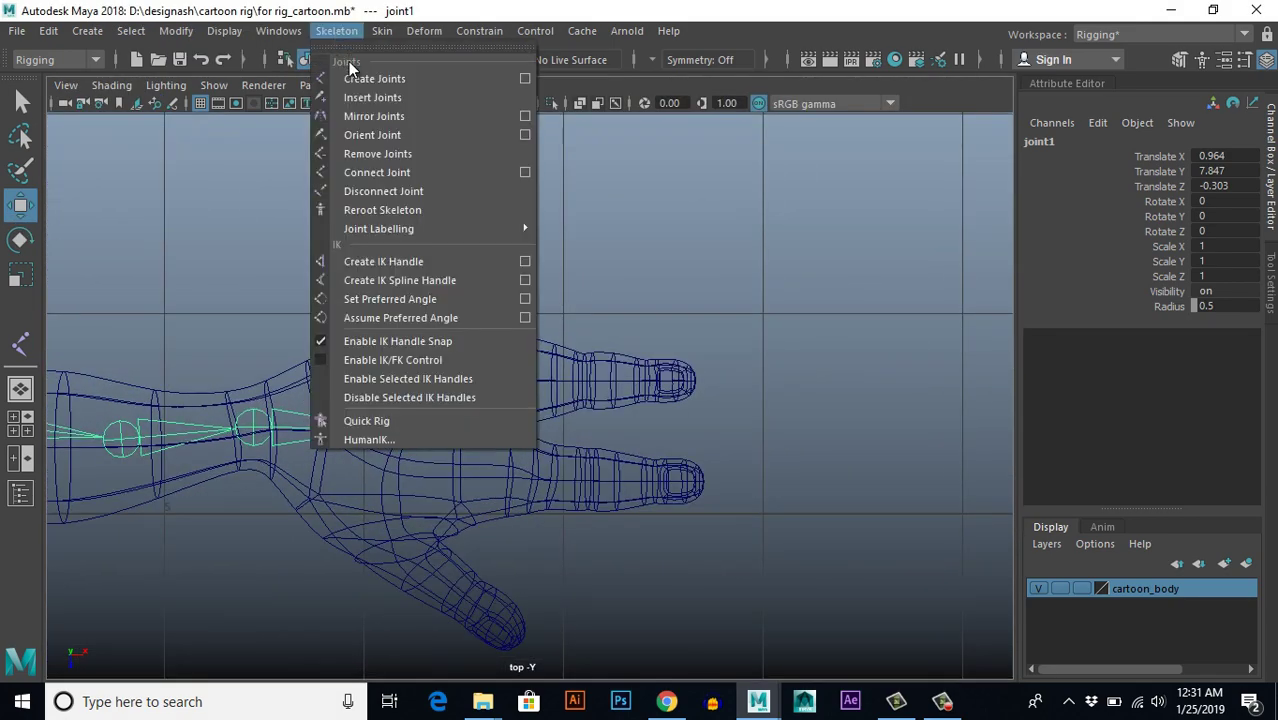
pyautogui.click(374, 78)
pyautogui.scroll(2, 601, 449)
pyautogui.keyDown('alt'); pyautogui.moveTo(620, 362); pyautogui.dragTo(676, 252, button='middle'); pyautogui.keyUp('alt')
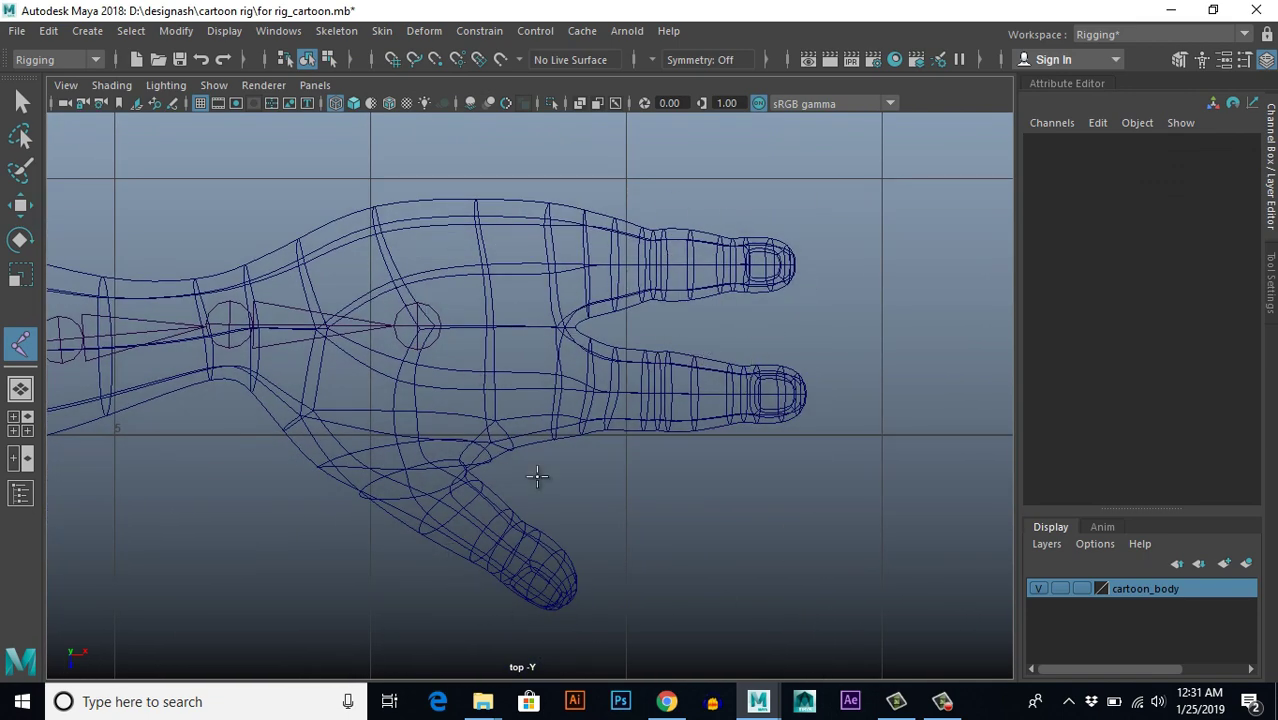
pyautogui.scroll(1, 712, 290)
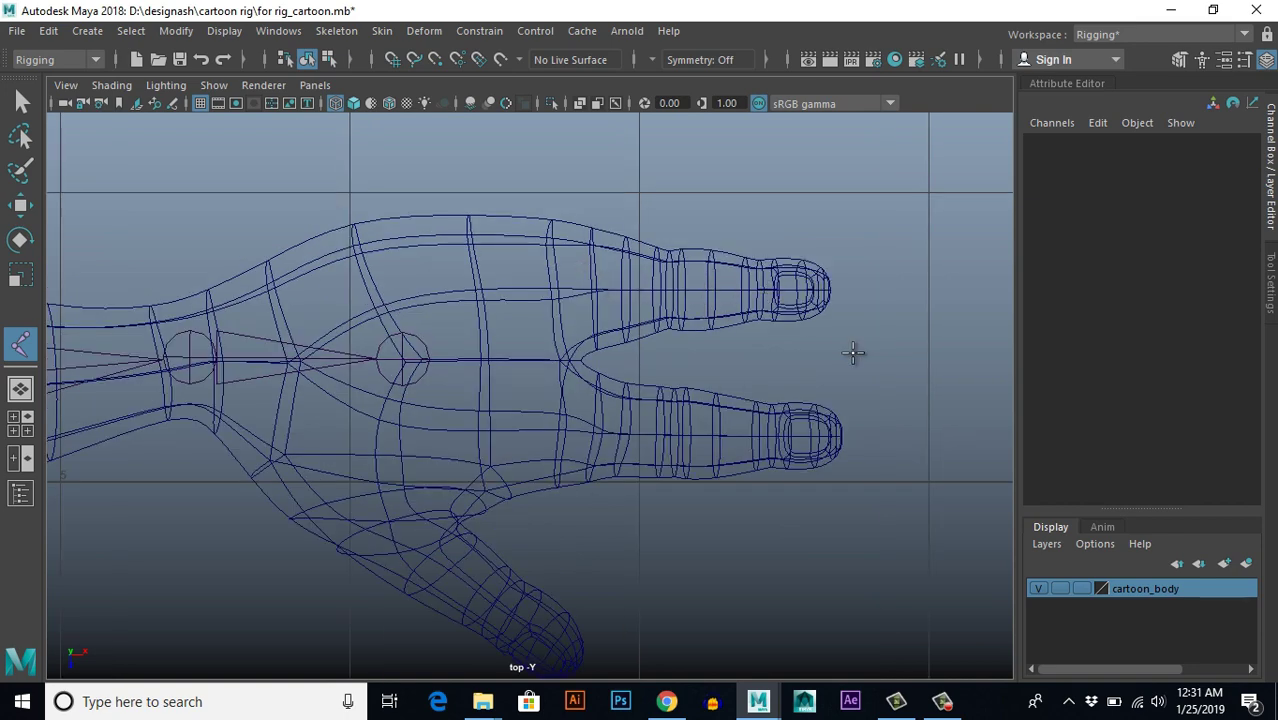
pyautogui.keyDown('alt'); pyautogui.moveTo(605, 356); pyautogui.dragTo(589, 401, button='middle'); pyautogui.keyUp('alt')
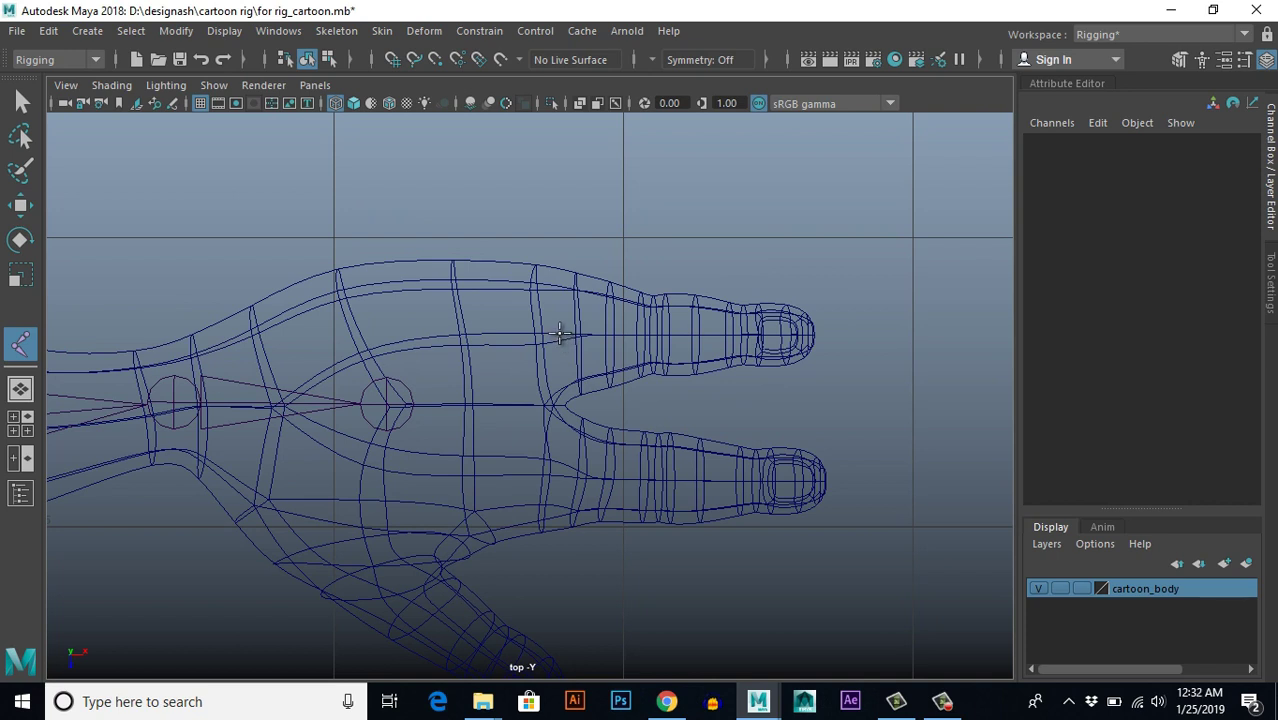
pyautogui.click(560, 333)
pyautogui.click(654, 333)
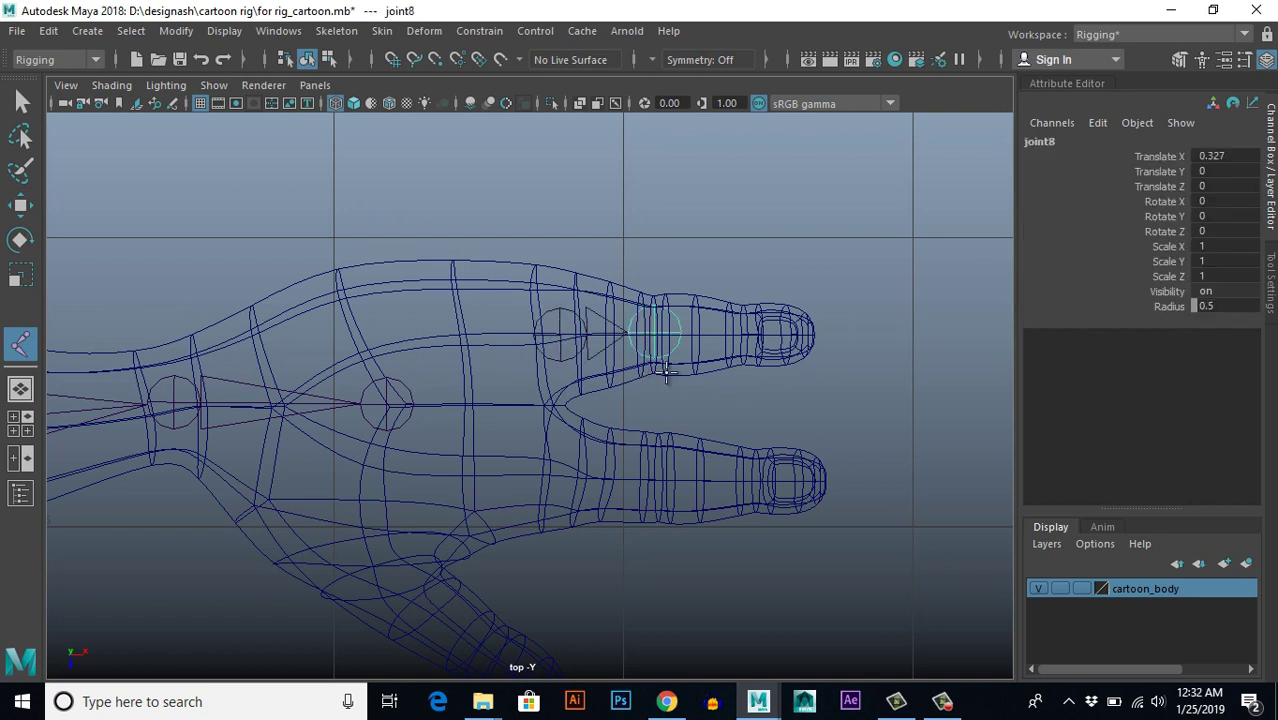
pyautogui.click(740, 333)
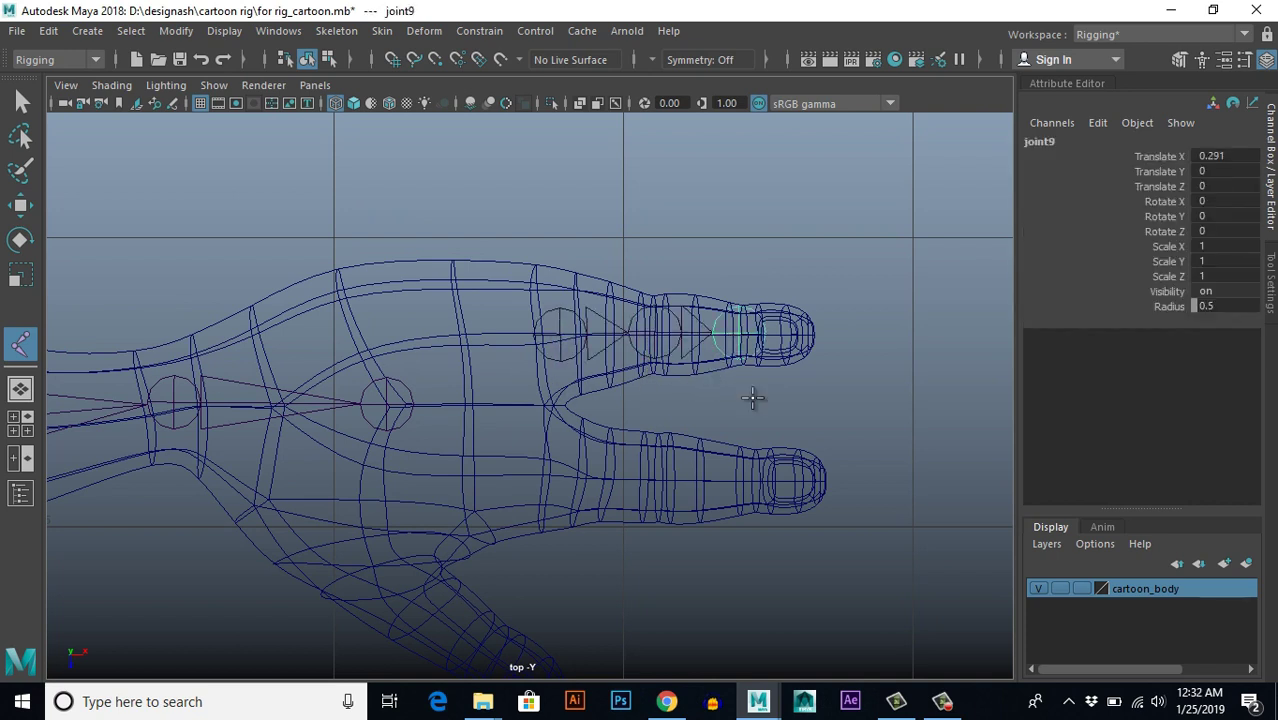
pyautogui.click(814, 333)
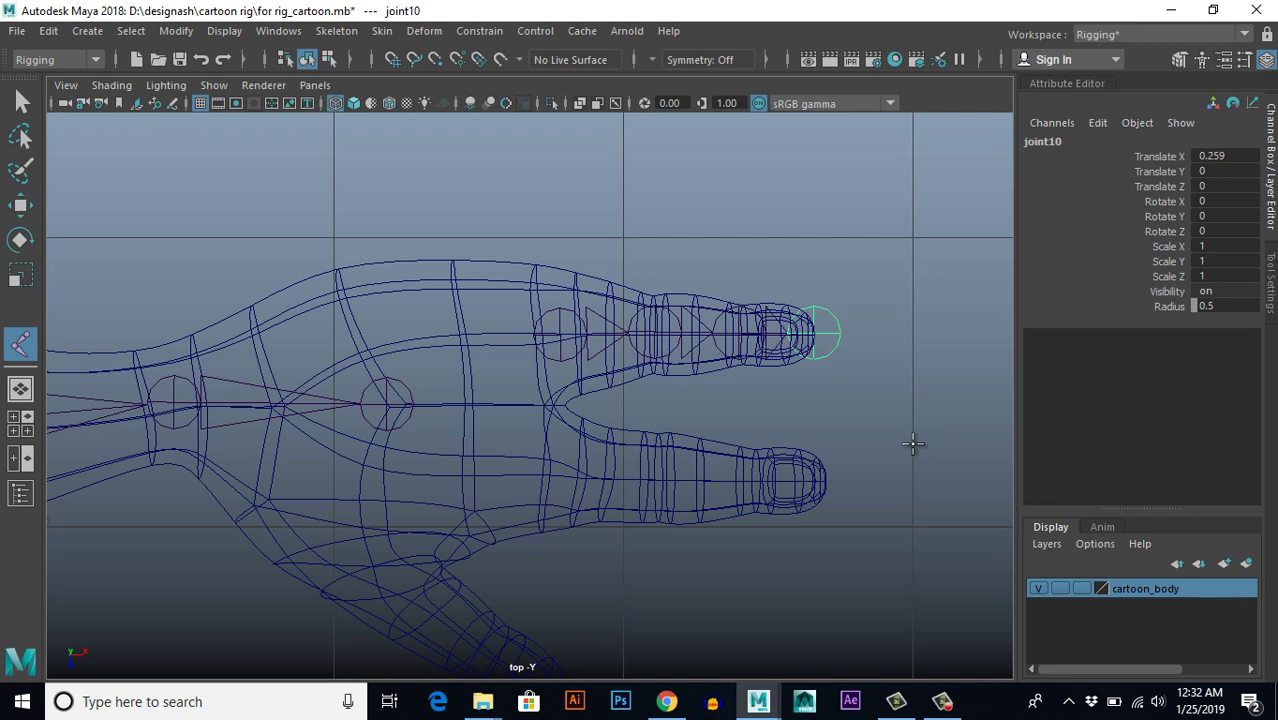
pyautogui.press('Return')
# Step: Build a second four-joint chain along the finger next to the thumb, from about X 6.75, Z -0.19 to the fingertip
pyautogui.keyDown('alt'); pyautogui.moveTo(806, 429); pyautogui.dragTo(768, 401, button='middle'); pyautogui.keyUp('alt')
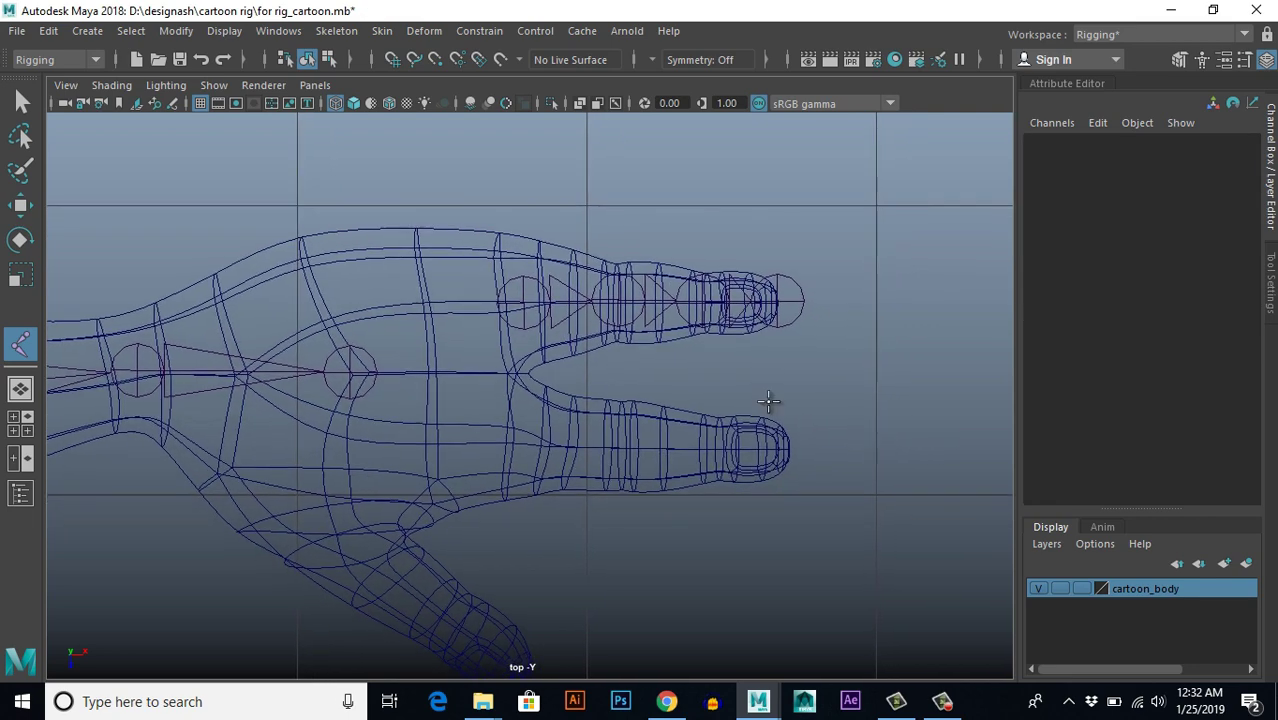
pyautogui.scroll(1, 617, 433)
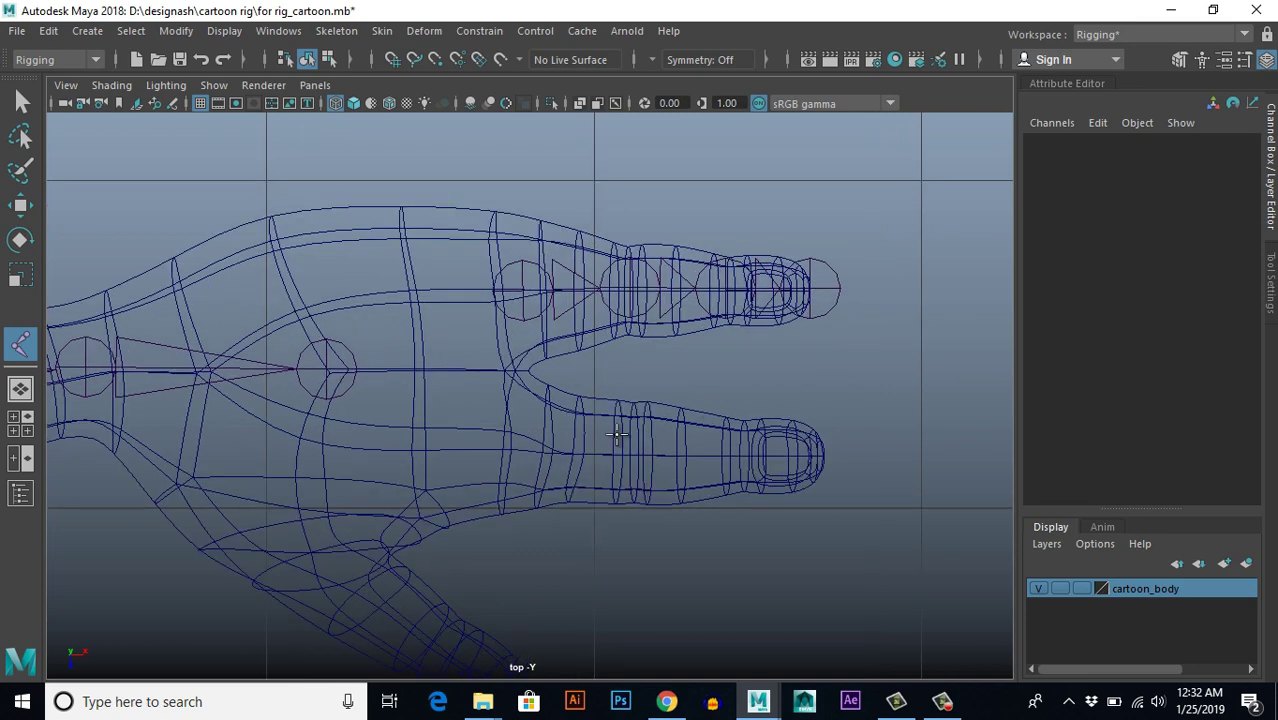
pyautogui.click(514, 446)
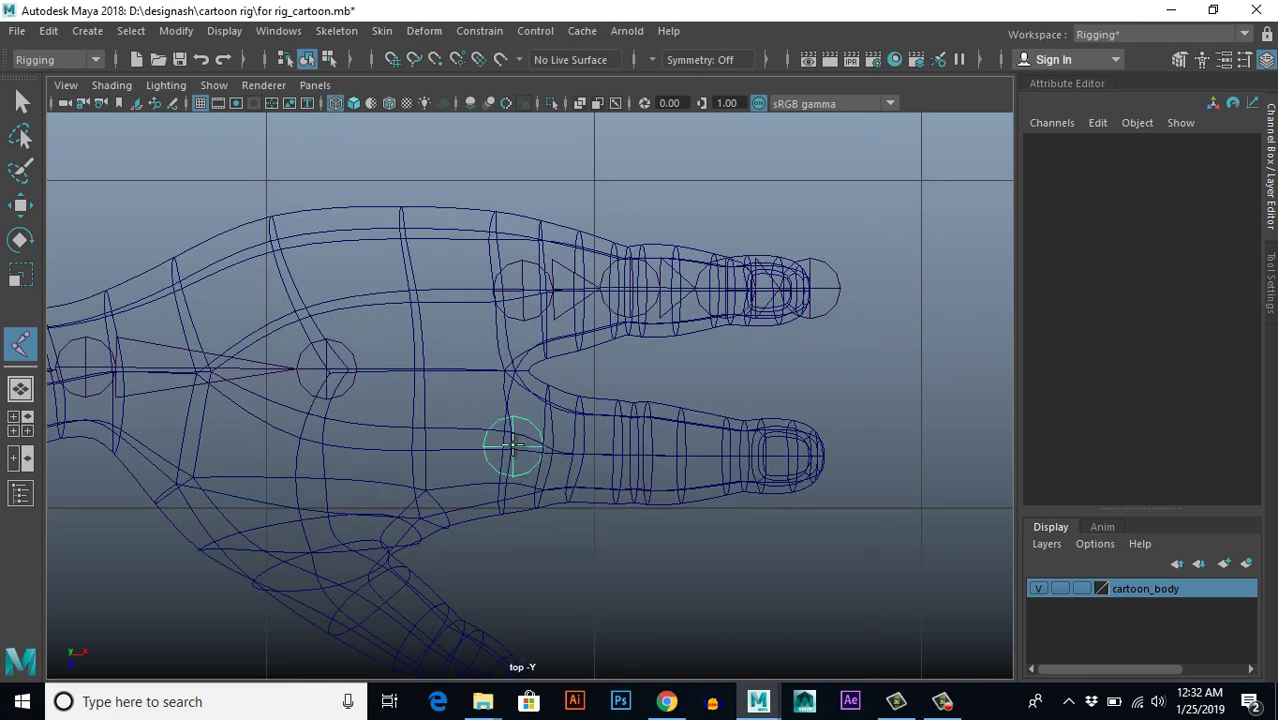
pyautogui.click(633, 458)
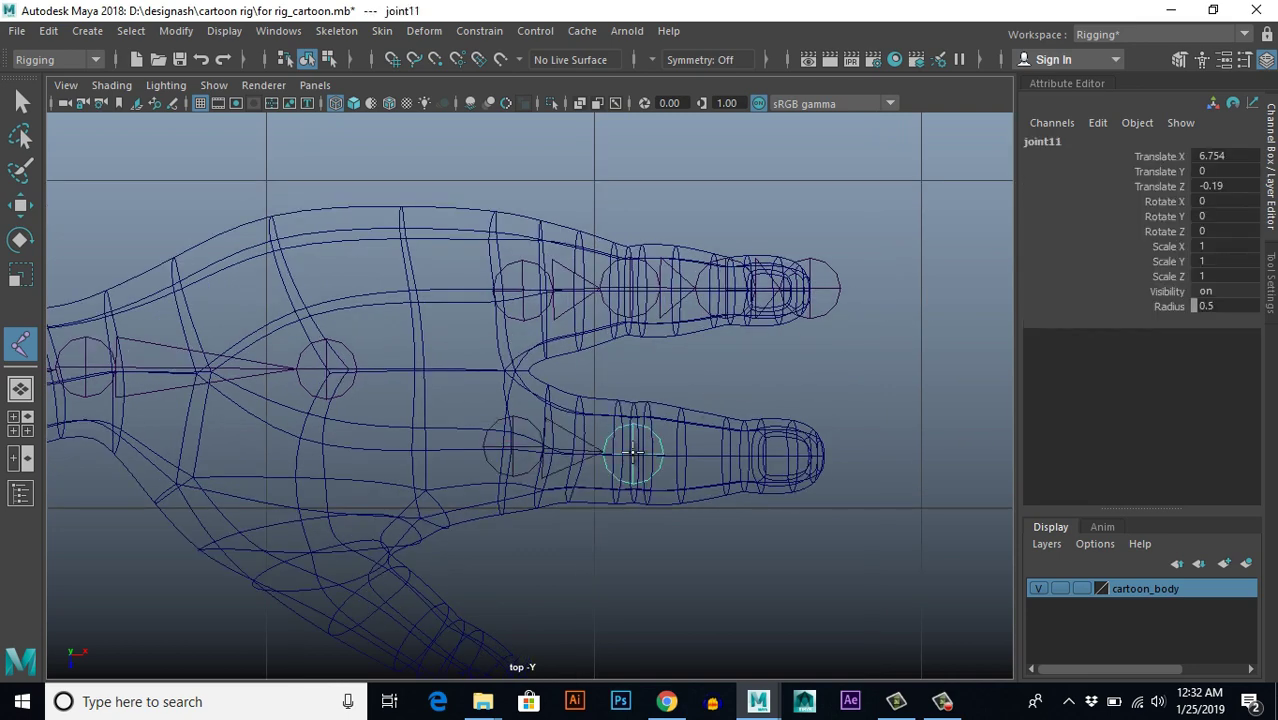
pyautogui.click(731, 458)
pyautogui.click(821, 459)
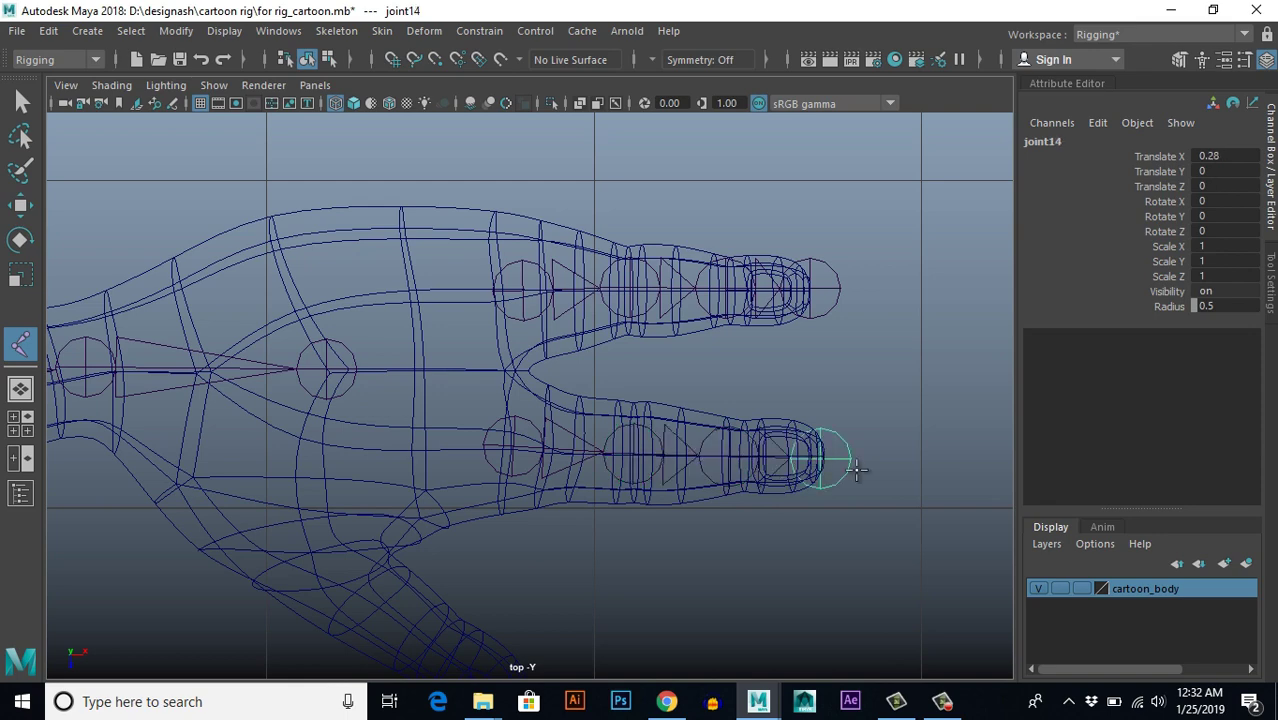
pyautogui.press('Return')
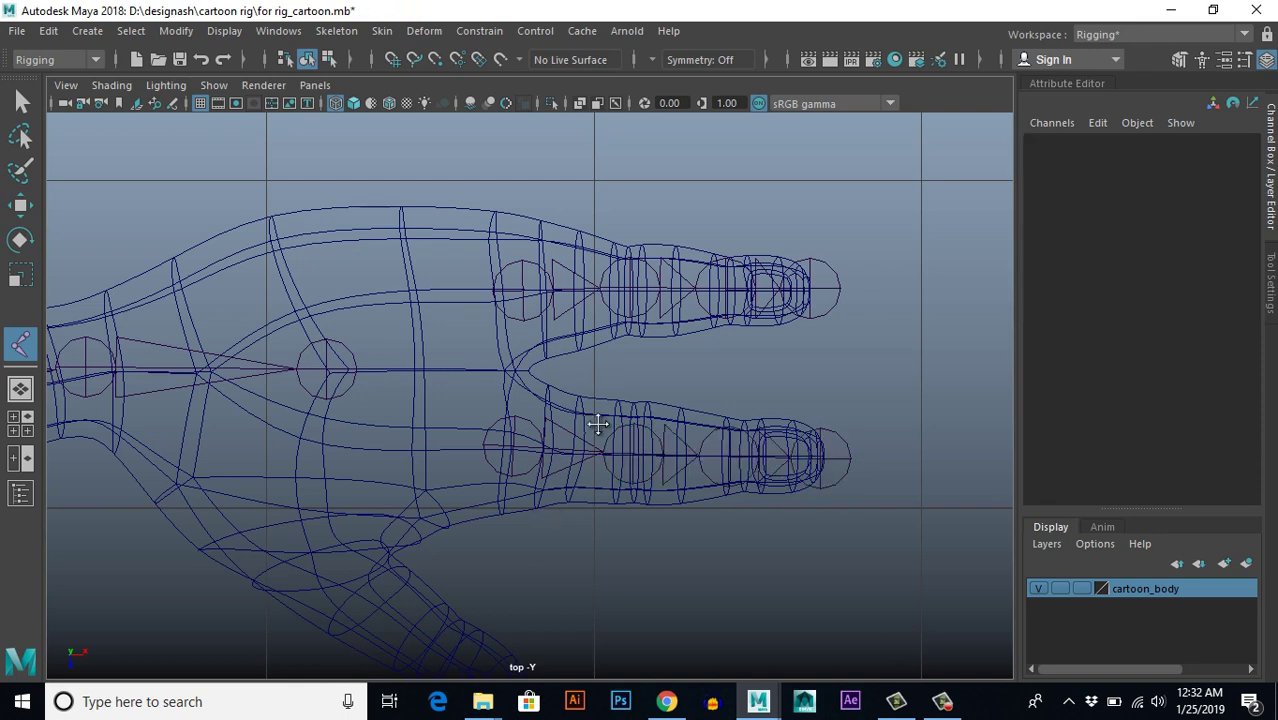
# Step: Build a four-joint thumb chain from about X 5.92, Z -0.03 to the thumb tip, spaced about 0.47, 0.31 and 0.3 units
pyautogui.keyDown('alt'); pyautogui.moveTo(596, 420); pyautogui.dragTo(695, 290, button='middle'); pyautogui.keyUp('alt')
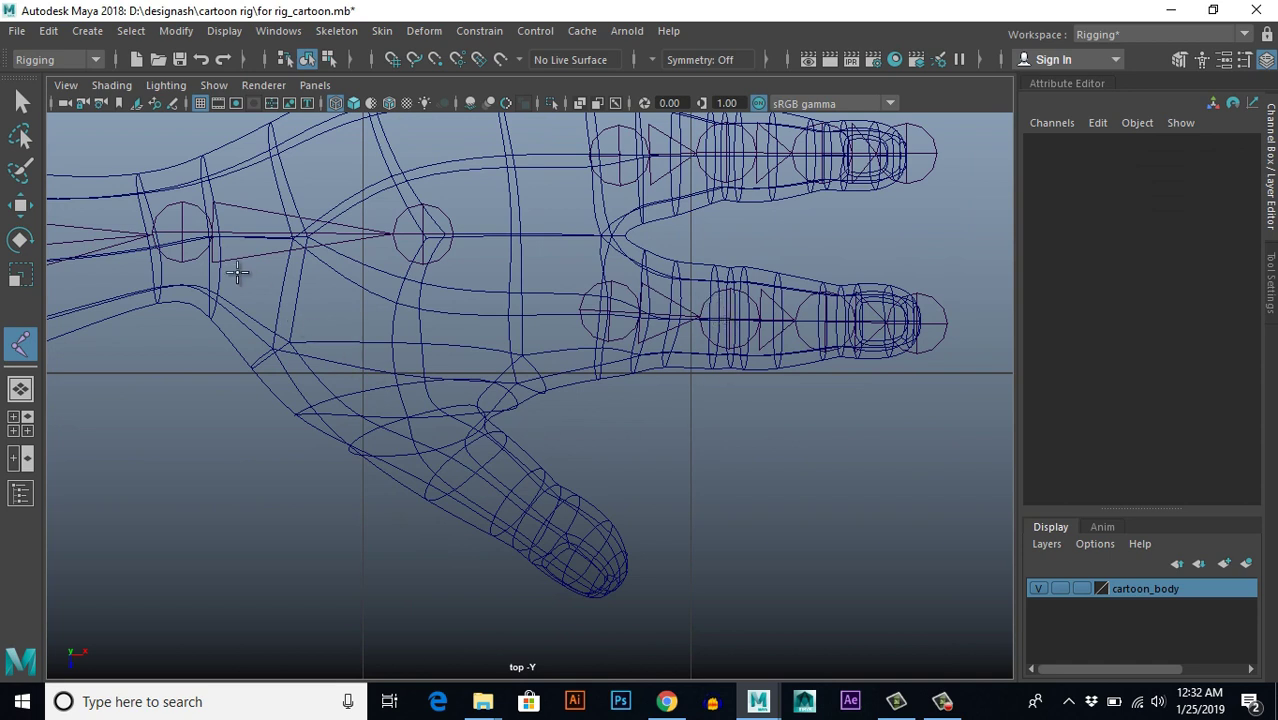
pyautogui.click(335, 362)
pyautogui.click(455, 457)
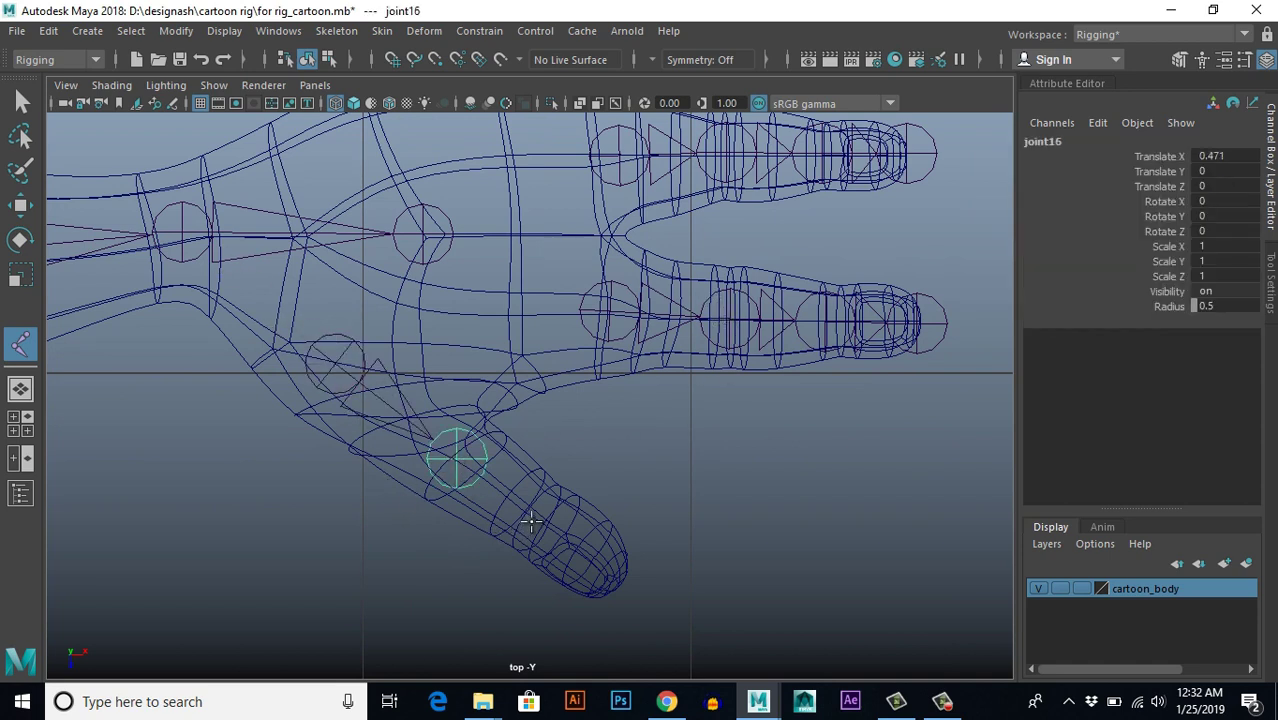
pyautogui.click(538, 521)
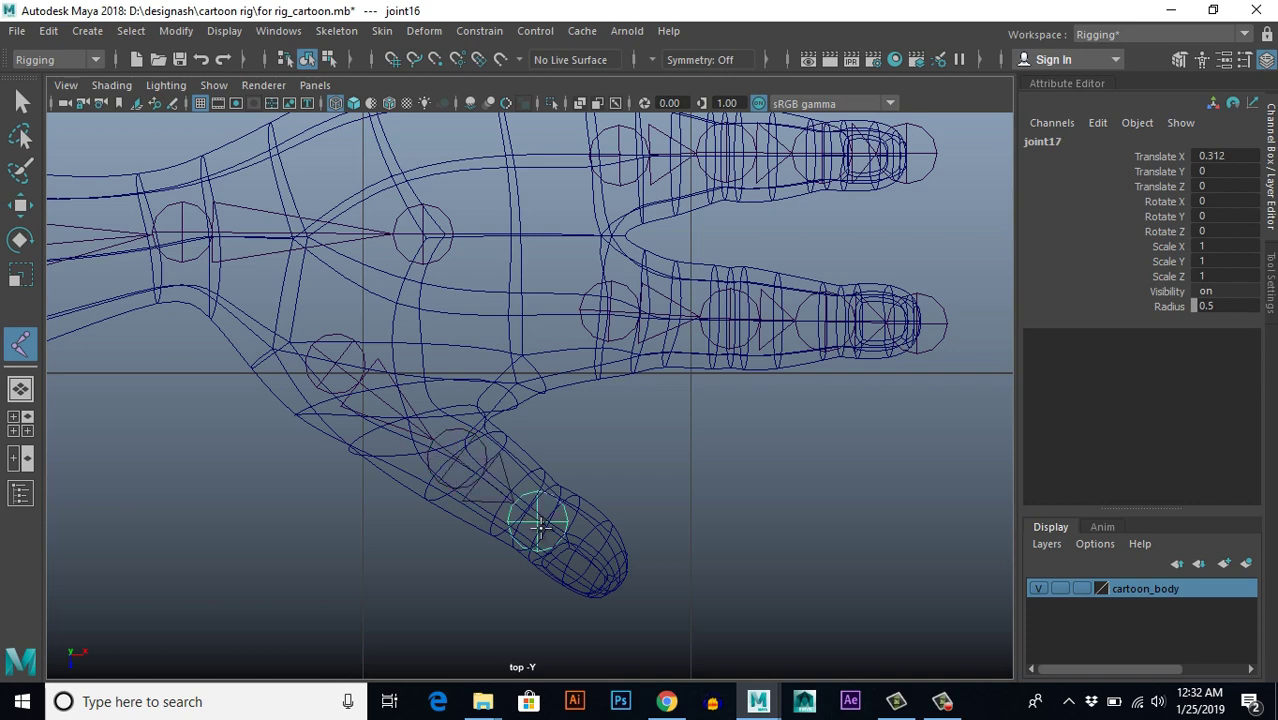
pyautogui.click(615, 578)
pyautogui.moveTo(880, 692)
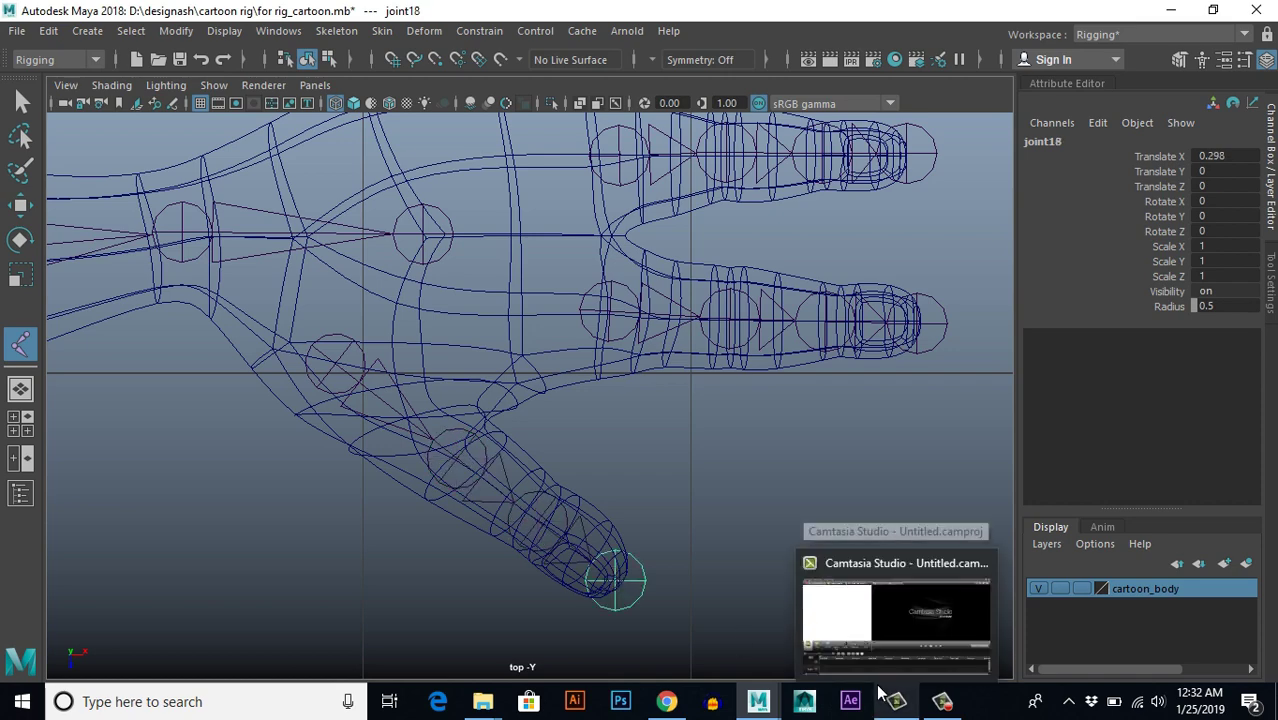
pyautogui.press('Return')
# Step: Examine the thumb and both finger chains from the top and in perspective, with the selection cleared
pyautogui.press('w')
pyautogui.scroll(-5, 665, 495)
pyautogui.scroll(4, 670, 490)
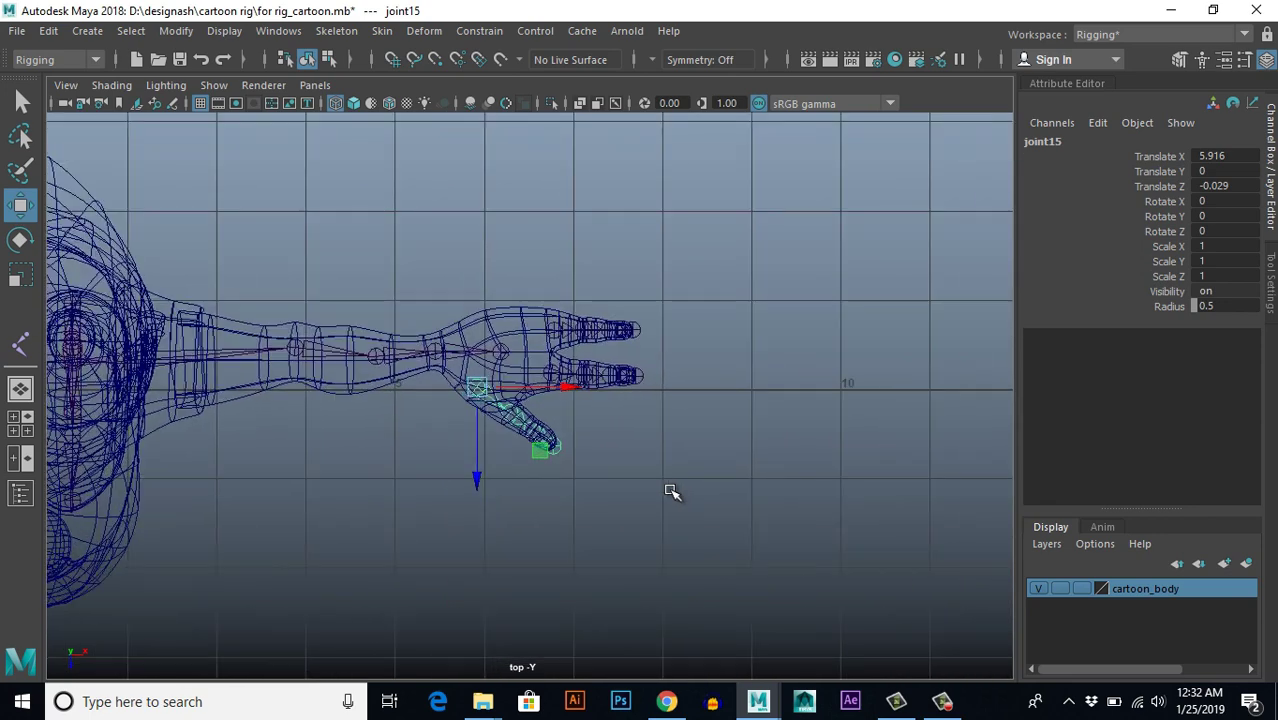
pyautogui.scroll(3, 685, 480)
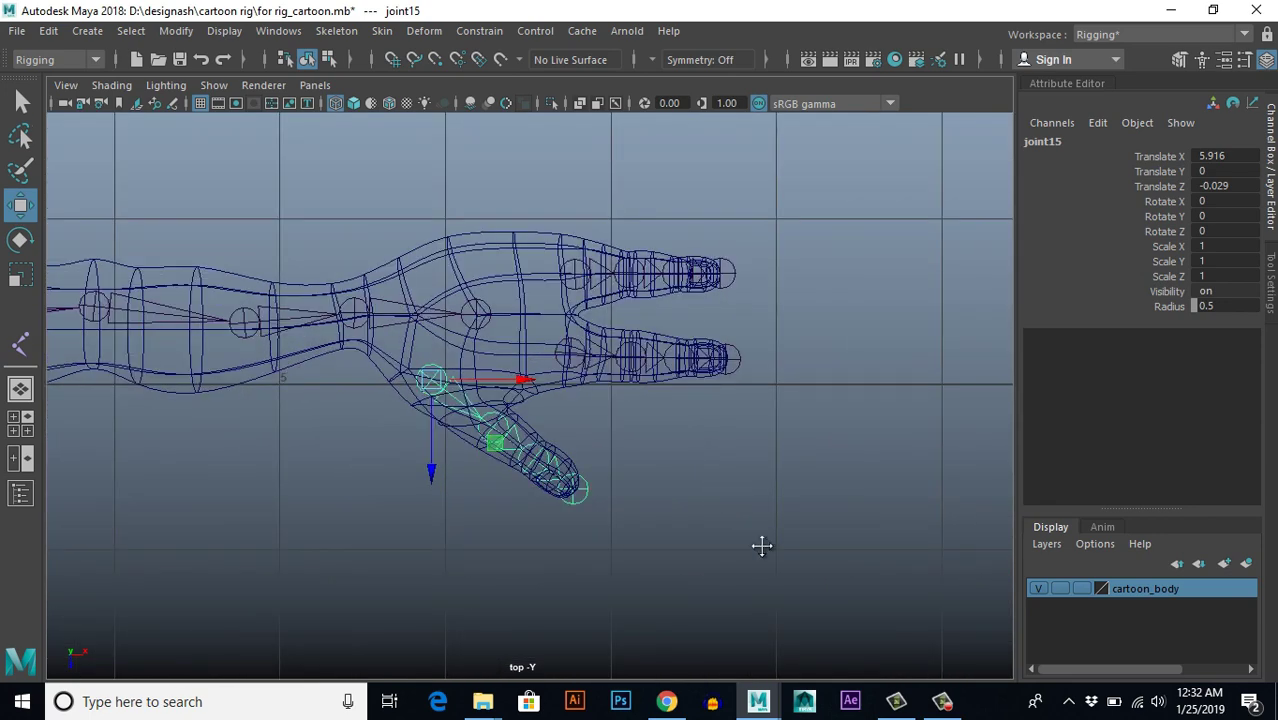
pyautogui.keyDown('alt'); pyautogui.moveTo(762, 546); pyautogui.dragTo(799, 606, button='middle'); pyautogui.keyUp('alt')
pyautogui.press('space')
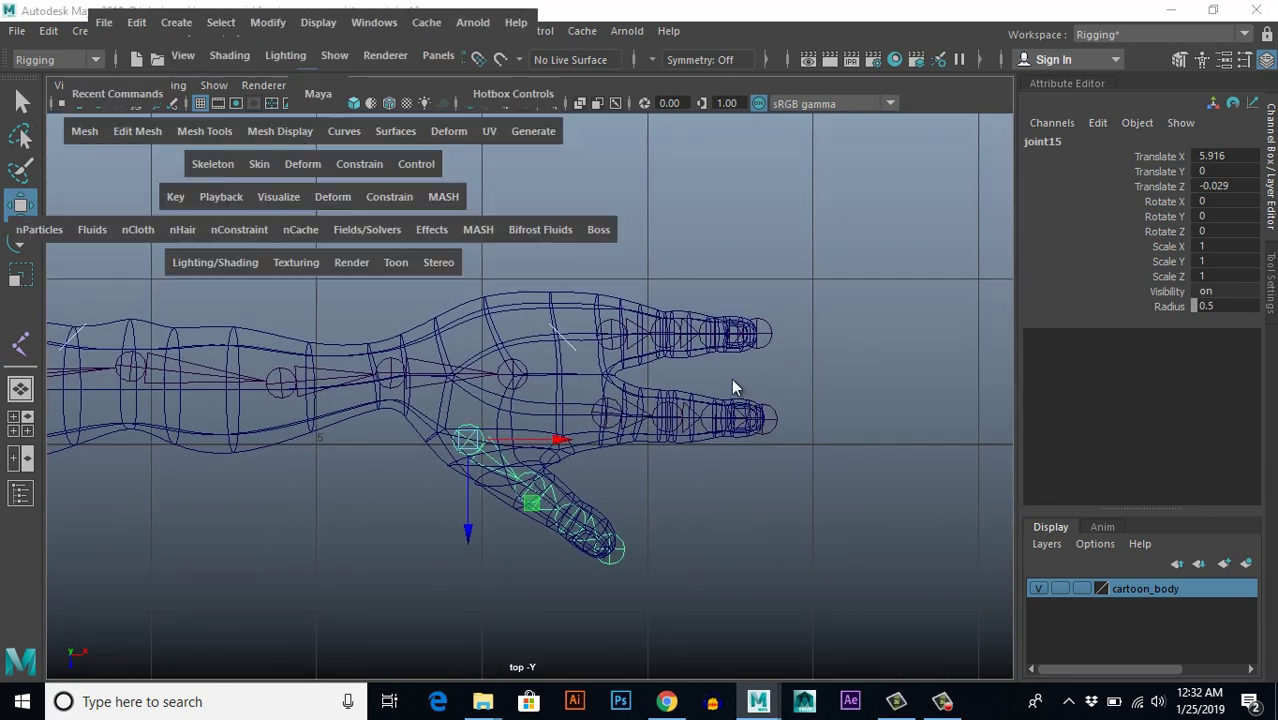
pyautogui.press('space')
pyautogui.scroll(-3, 736, 340)
pyautogui.scroll(5, 736, 340)
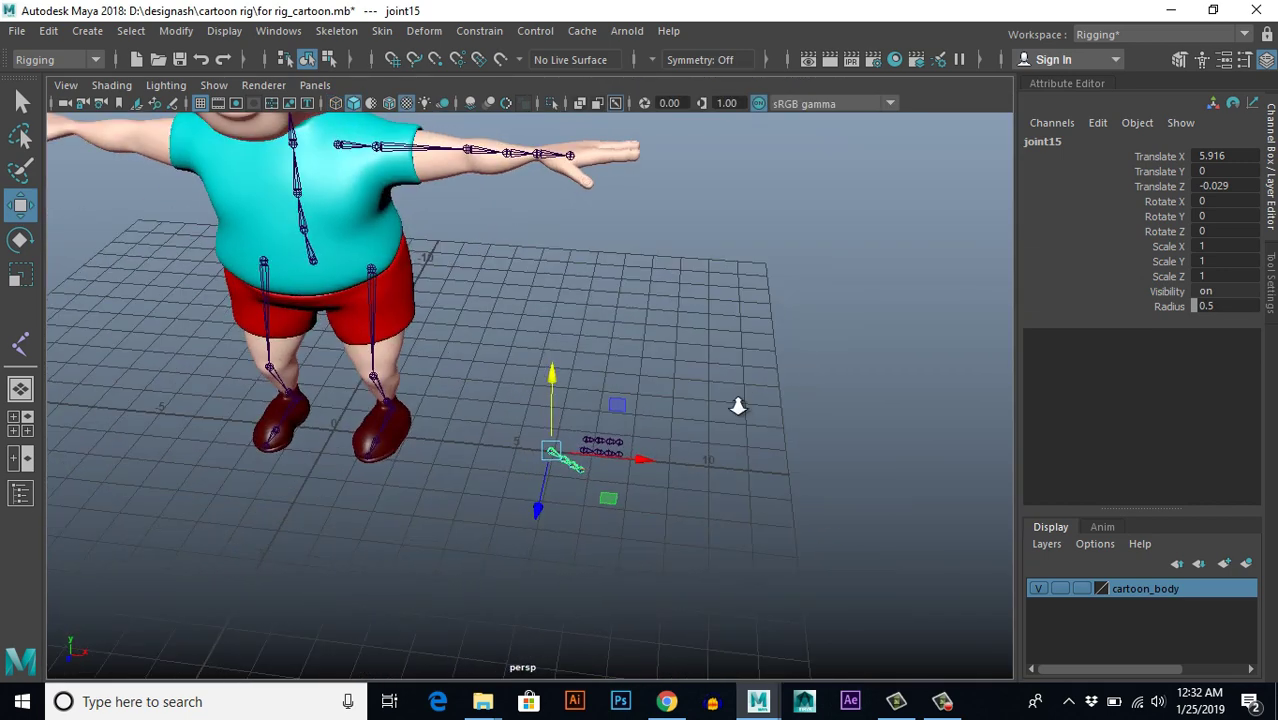
pyautogui.click(796, 493)
pyautogui.keyDown('alt'); pyautogui.moveTo(796, 493); pyautogui.dragTo(633, 538); pyautogui.keyUp('alt')
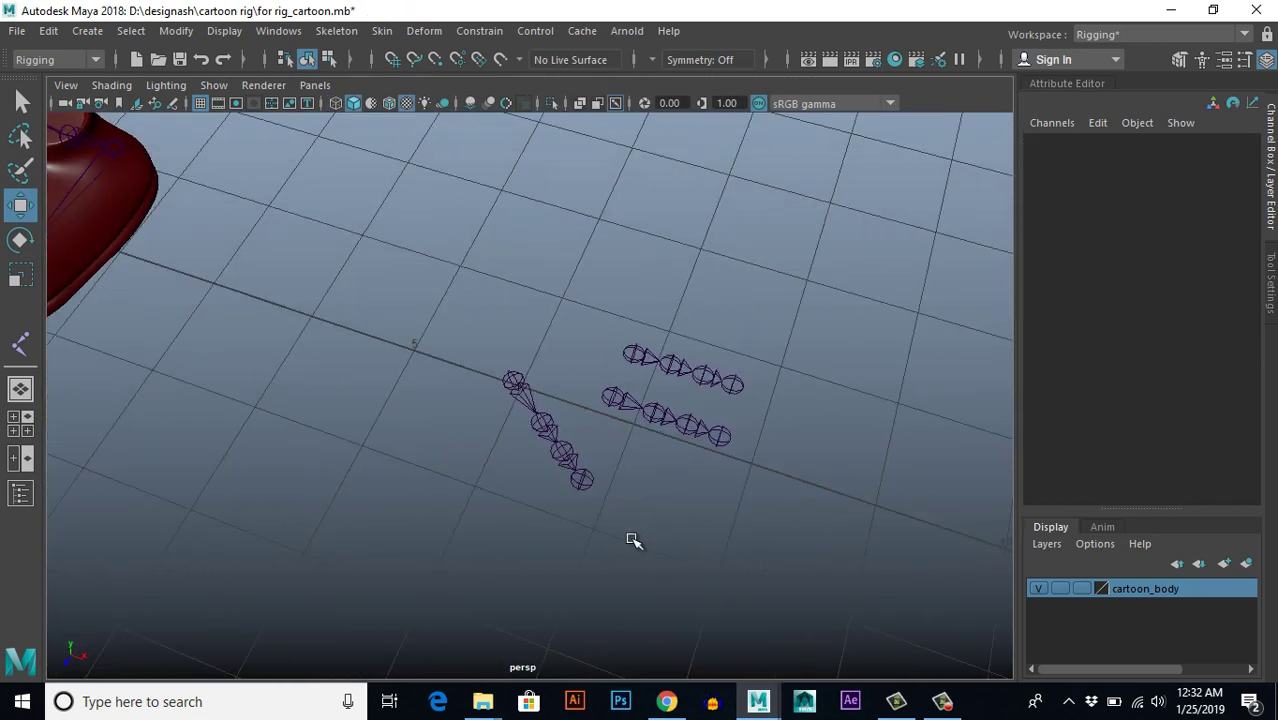
# Step: Select the two finger chains and the thumb chain together and raise them to hand height, about Y 8.01
pyautogui.scroll(3, 640, 534)
pyautogui.click(727, 319)
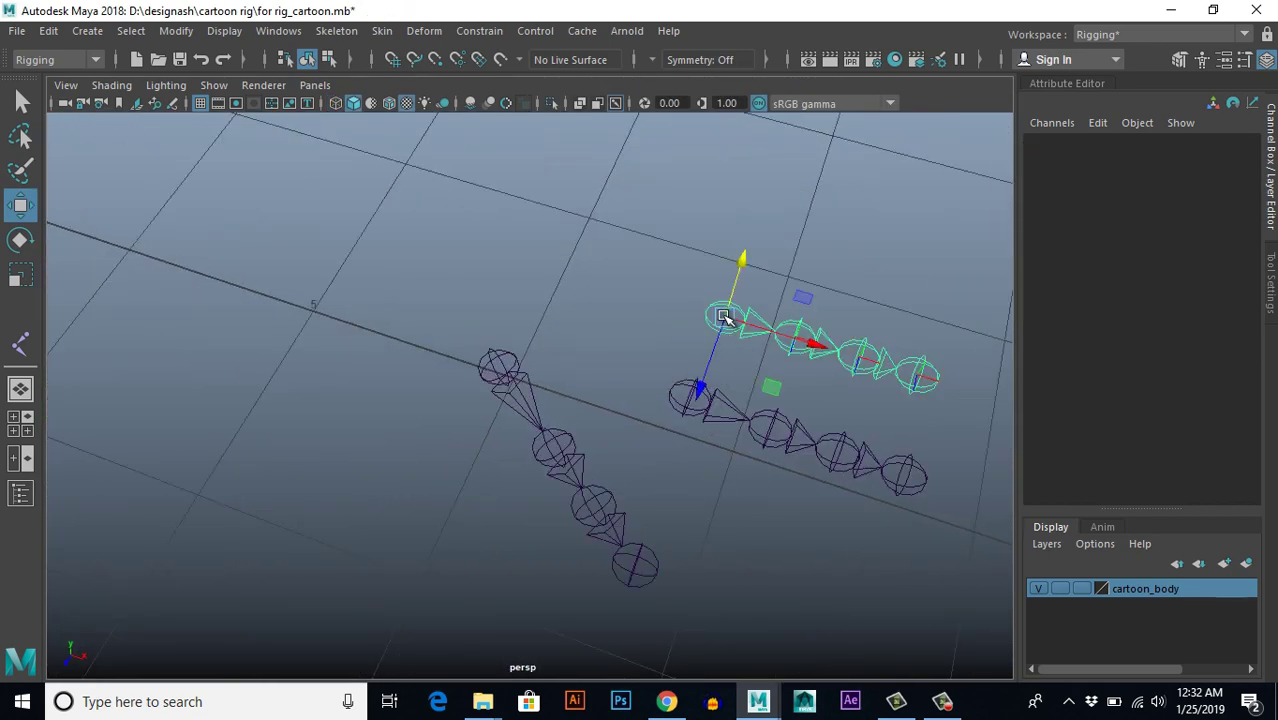
pyautogui.click(675, 399)
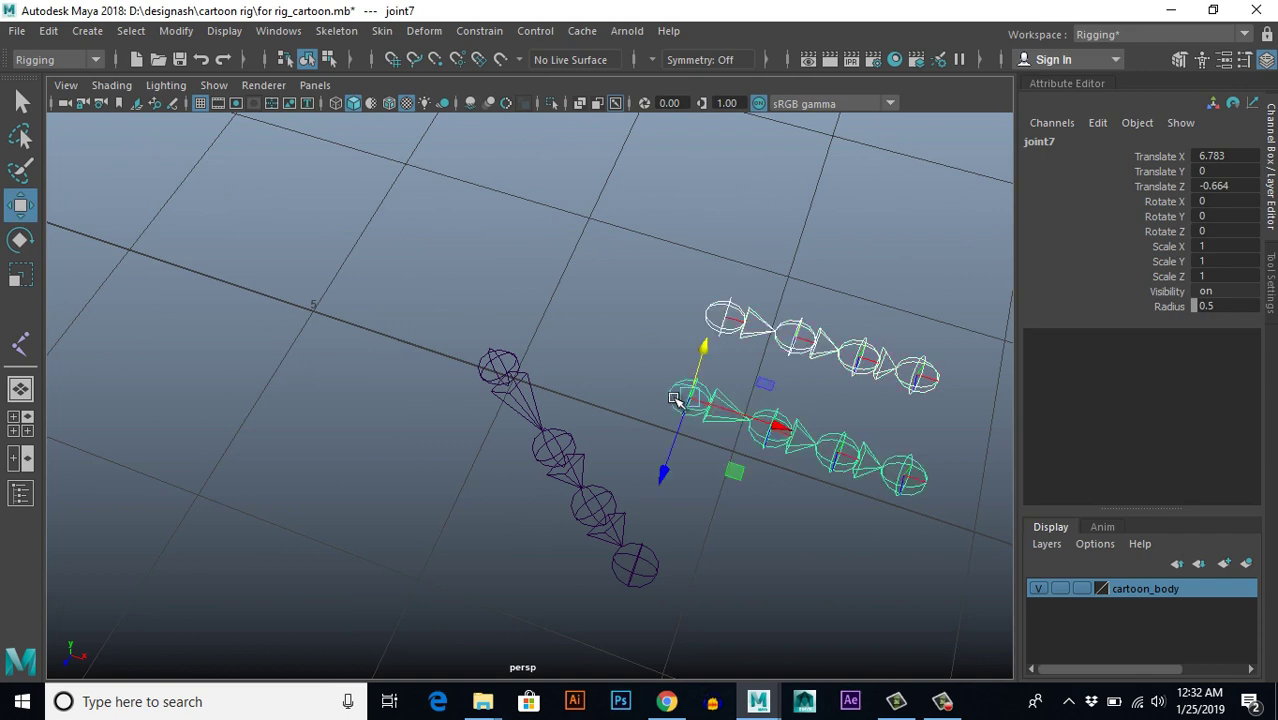
pyautogui.click(508, 367)
pyautogui.scroll(-5, 656, 436)
pyautogui.press('space')
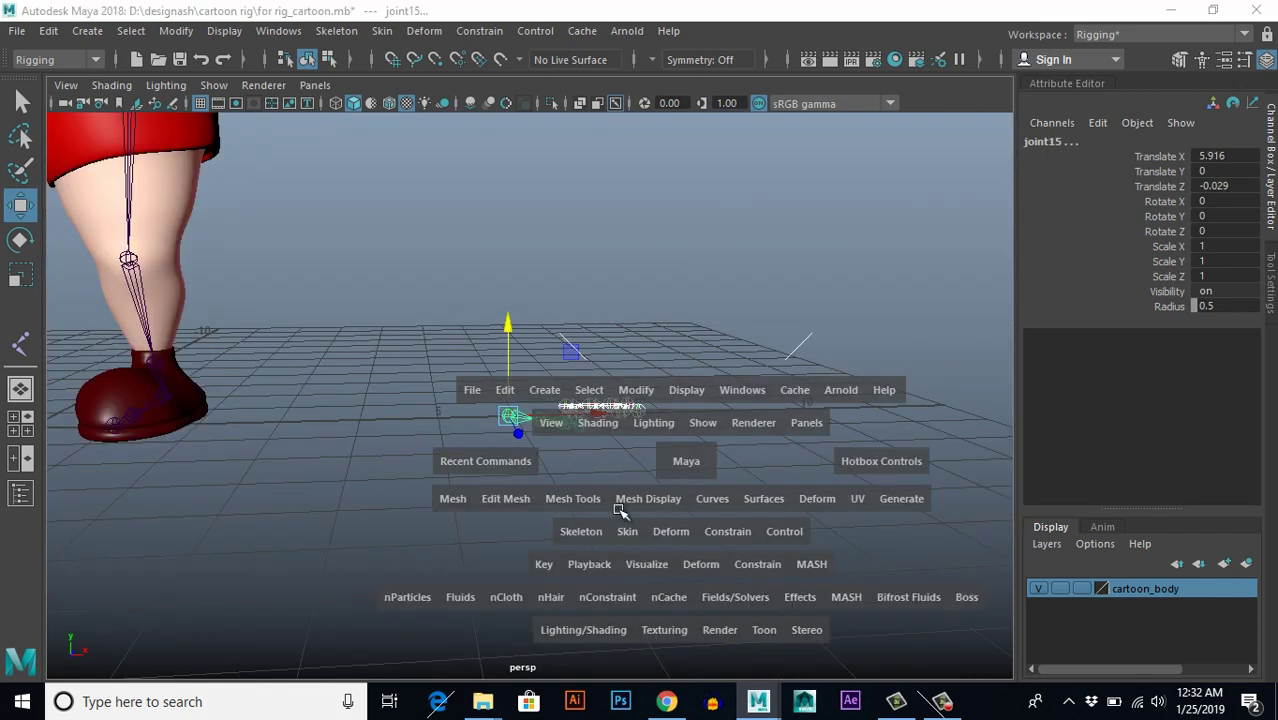
pyautogui.press('space')
pyautogui.scroll(-3, 662, 536)
pyautogui.scroll(1, 662, 536)
pyautogui.keyDown('alt'); pyautogui.moveTo(762, 616); pyautogui.dragTo(679, 425, button='middle'); pyautogui.keyUp('alt')
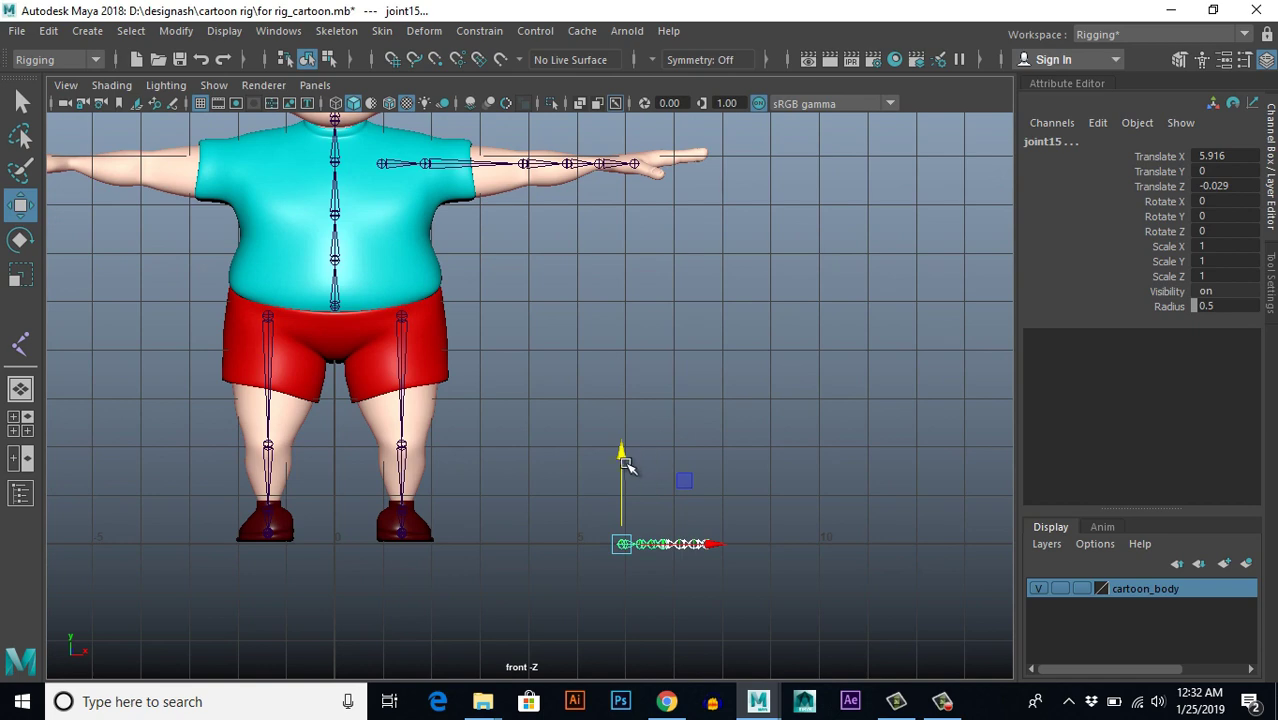
pyautogui.moveTo(622, 455); pyautogui.dragTo(634, 70)
pyautogui.press('f')
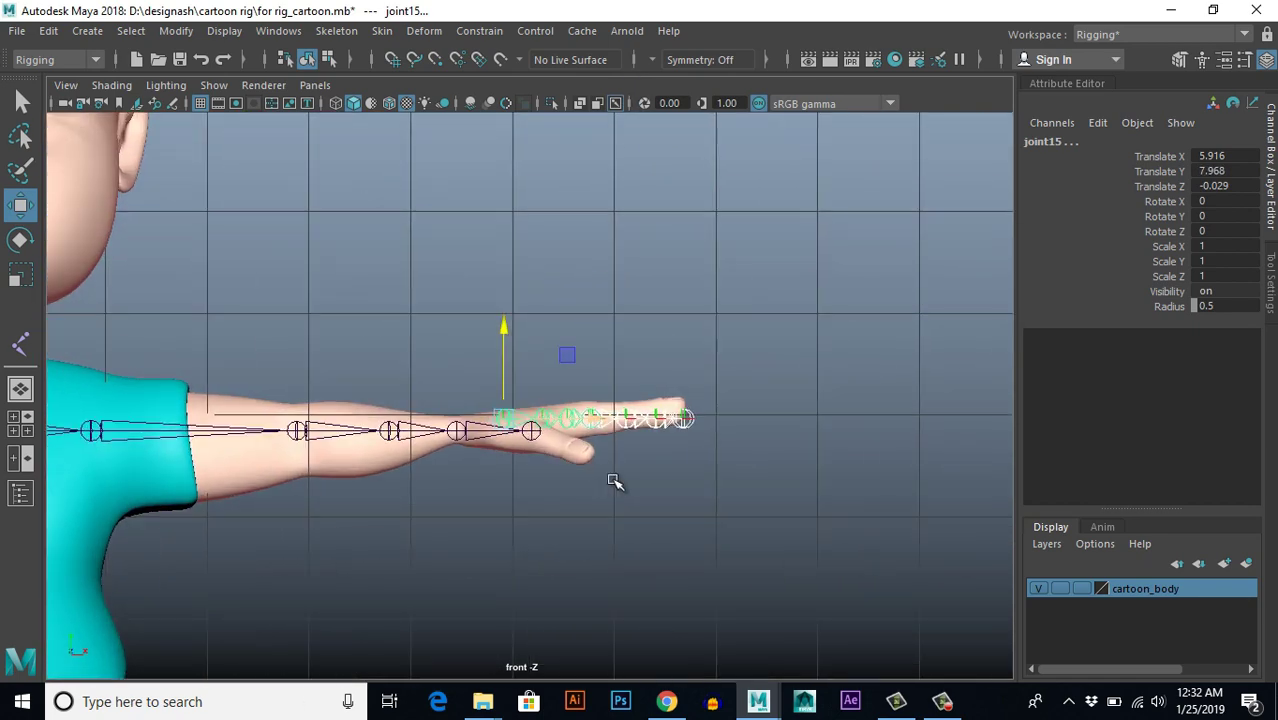
pyautogui.moveTo(492, 356); pyautogui.dragTo(492, 332)
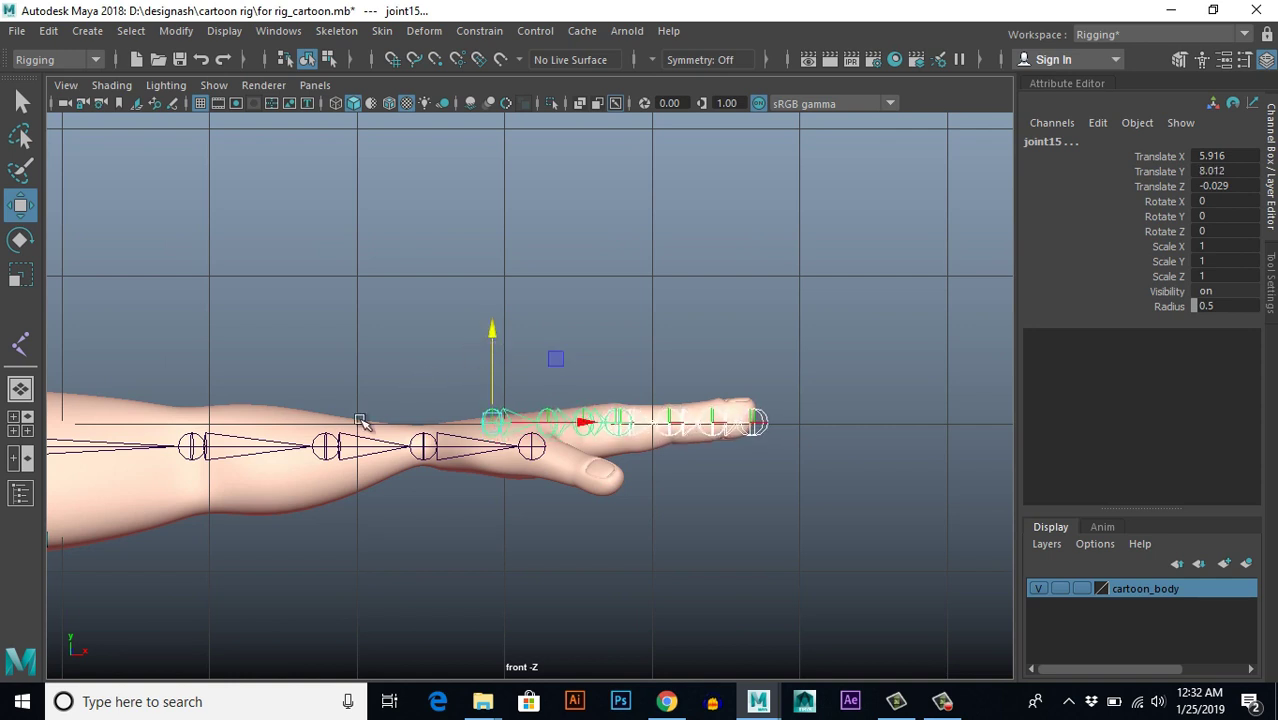
# Step: Examine the raised thumb and finger chains against the left hand in perspective, with the selection cleared
pyautogui.press('space')
pyautogui.press('space')
pyautogui.scroll(-3, 716, 336)
pyautogui.keyDown('alt'); pyautogui.moveTo(716, 336); pyautogui.dragTo(759, 646, button='middle'); pyautogui.keyUp('alt')
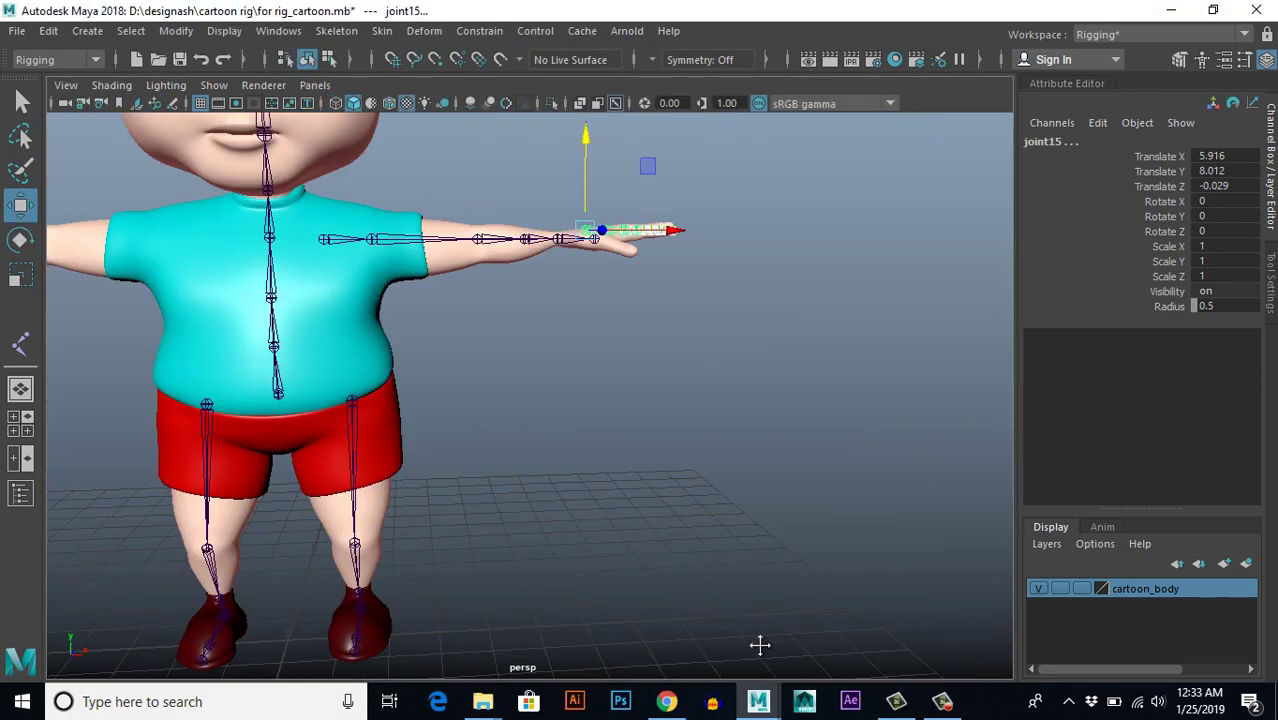
pyautogui.scroll(3, 752, 600)
pyautogui.keyDown('alt'); pyautogui.moveTo(750, 300); pyautogui.dragTo(745, 543, button='middle'); pyautogui.keyUp('alt')
pyautogui.keyDown('alt'); pyautogui.moveTo(646, 443); pyautogui.dragTo(628, 513); pyautogui.keyUp('alt')
pyautogui.scroll(3, 640, 560)
pyautogui.keyDown('alt'); pyautogui.moveTo(650, 640); pyautogui.dragTo(670, 492, button='middle'); pyautogui.keyUp('alt')
pyautogui.keyDown('alt'); pyautogui.moveTo(670, 492); pyautogui.dragTo(725, 500); pyautogui.keyUp('alt')
pyautogui.scroll(4, 725, 500)
pyautogui.keyDown('alt'); pyautogui.moveTo(622, 509); pyautogui.dragTo(622, 456); pyautogui.keyUp('alt')
pyautogui.click(488, 496)
pyautogui.moveTo(488, 496)
pyautogui.keyDown('alt'); pyautogui.mouseDown()
pyautogui.moveTo(456, 500)
pyautogui.moveTo(502, 448)
pyautogui.moveTo(499, 485)
pyautogui.mouseUp(); pyautogui.keyUp('alt')
pyautogui.scroll(3, 491, 488)
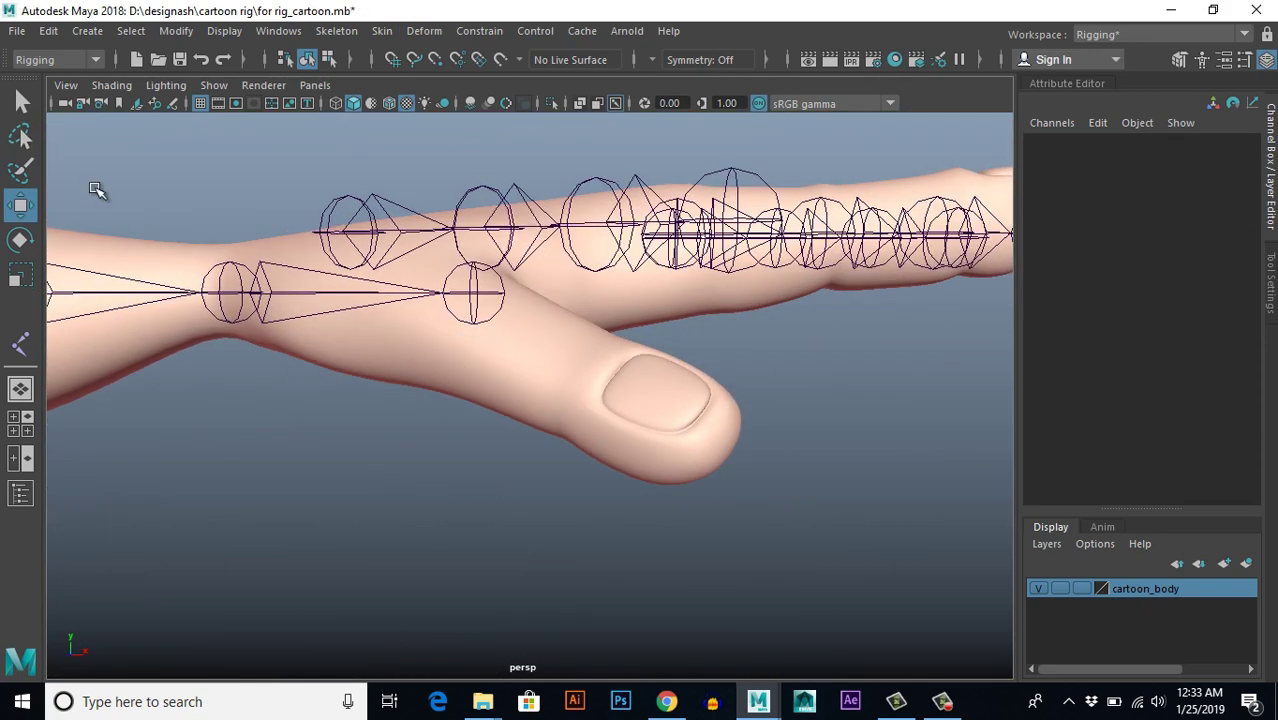
# Step: Lower the whole thumb chain by its root joint to about Y 7.83, inside the base of the thumb
pyautogui.click(318, 220)
pyautogui.keyDown('alt'); pyautogui.moveTo(318, 220); pyautogui.dragTo(472, 258); pyautogui.keyUp('alt')
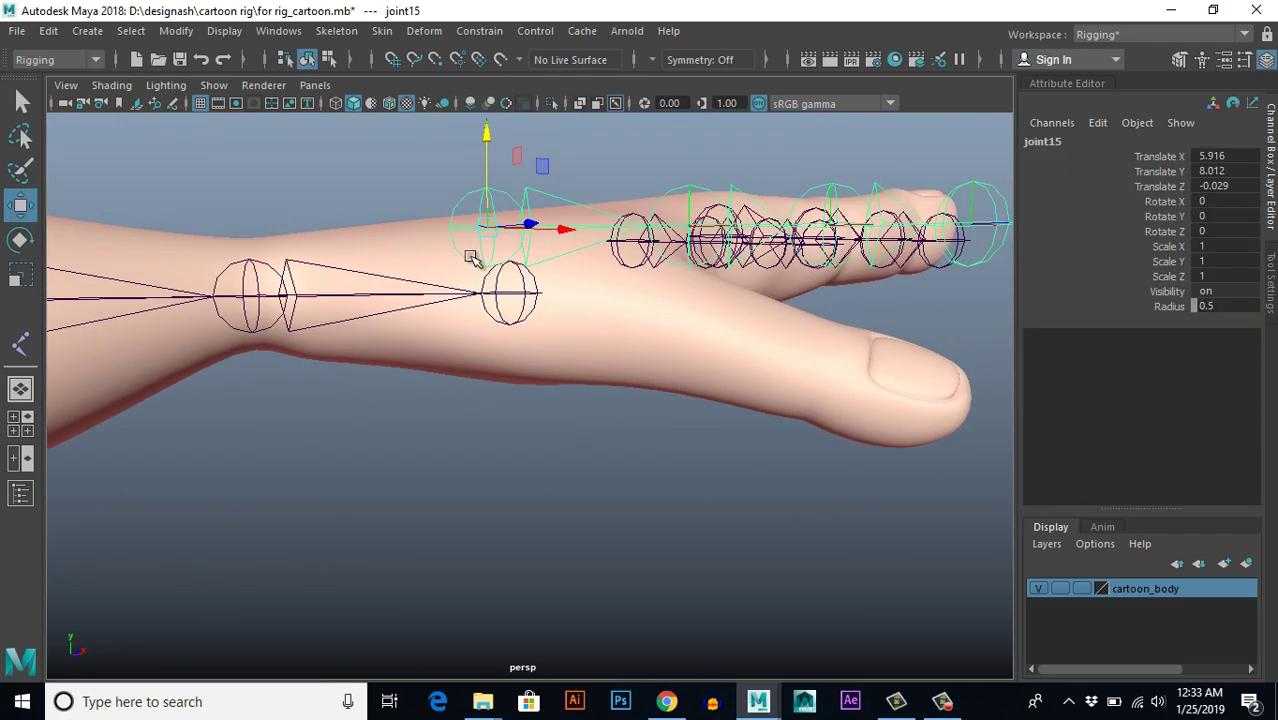
pyautogui.moveTo(485, 131); pyautogui.dragTo(481, 211)
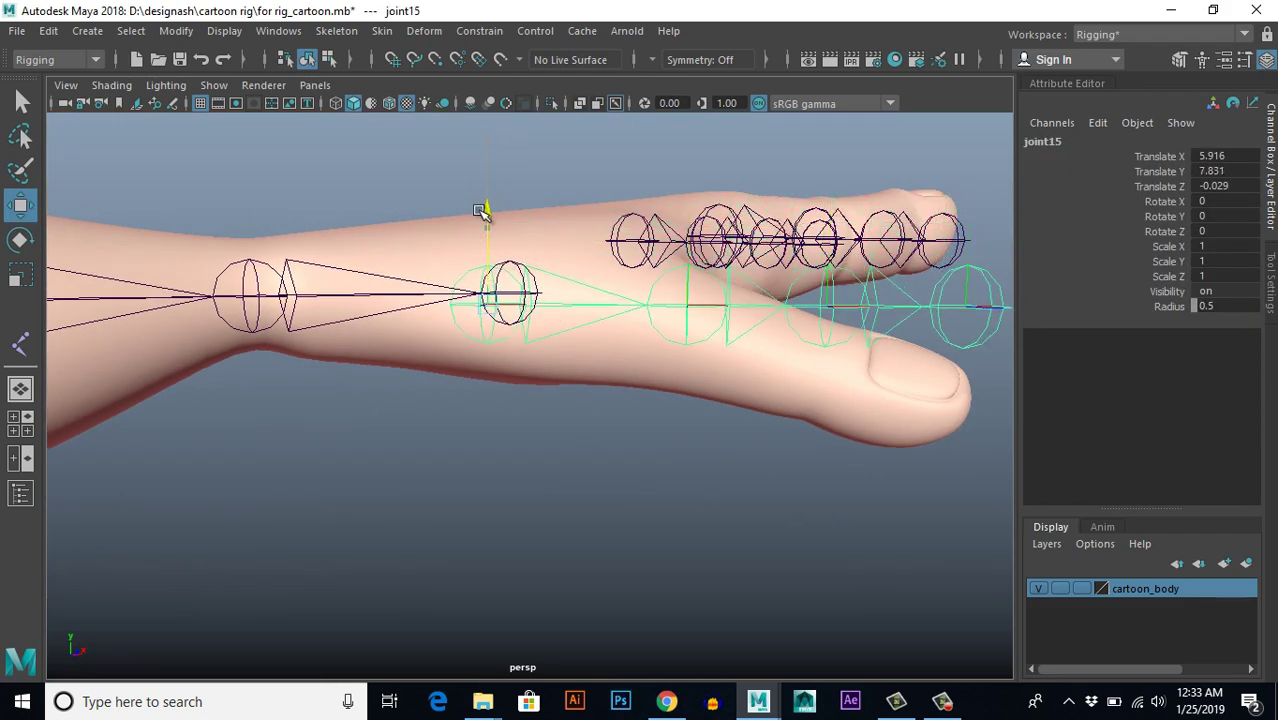
pyautogui.moveTo(450, 358)
pyautogui.keyDown('alt'); pyautogui.mouseDown()
pyautogui.moveTo(531, 391)
pyautogui.moveTo(434, 391)
pyautogui.moveTo(447, 383)
pyautogui.mouseUp(); pyautogui.keyUp('alt')
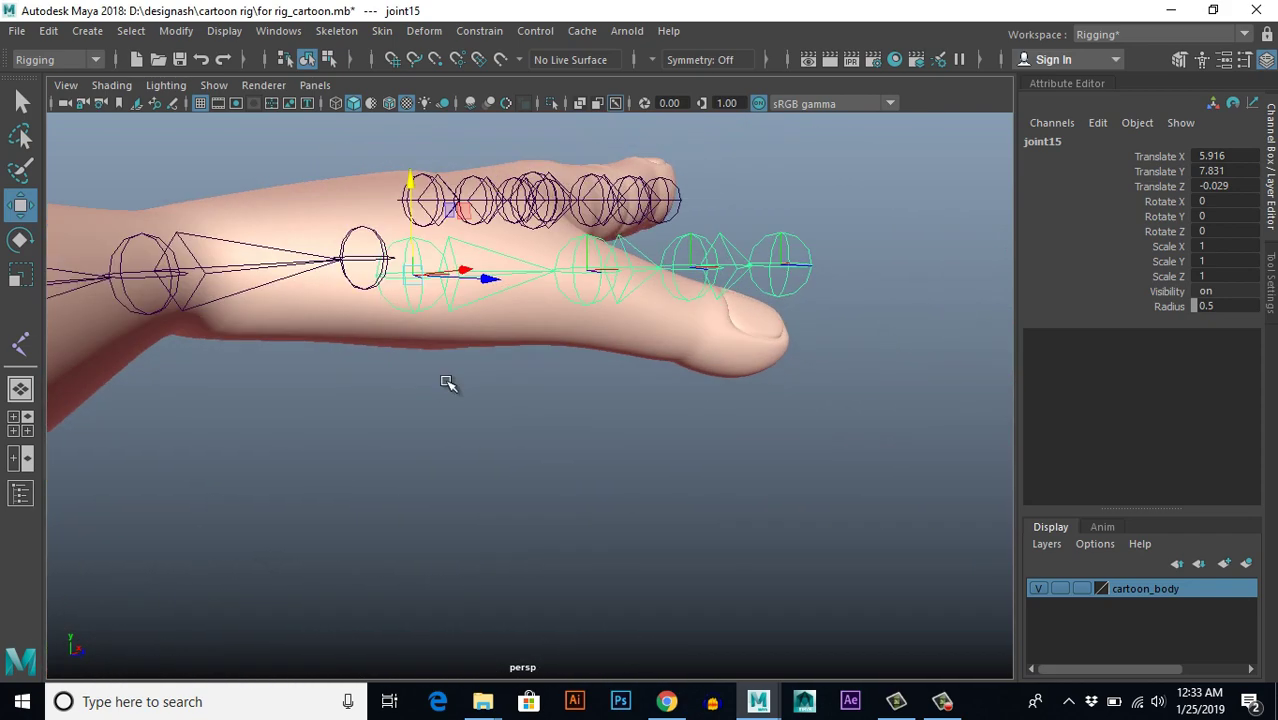
pyautogui.moveTo(410, 205); pyautogui.dragTo(414, 194)
pyautogui.keyDown('alt'); pyautogui.moveTo(446, 325); pyautogui.dragTo(551, 391); pyautogui.keyUp('alt')
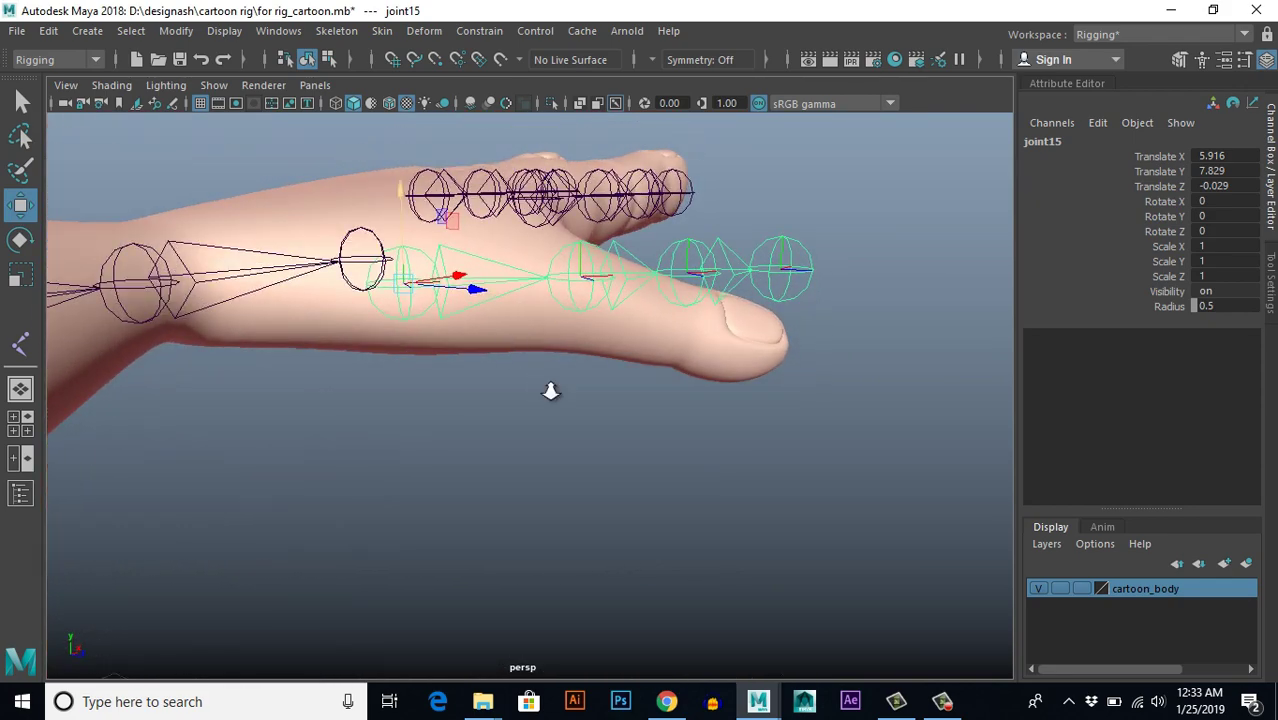
# Step: Lower only the thumb's second joint into the thumb mesh, to Translate Y about -0.06, leaving its child joints in place
pyautogui.keyDown('alt'); pyautogui.moveTo(551, 391); pyautogui.dragTo(628, 519, button='right'); pyautogui.keyUp('alt')
pyautogui.click(617, 538)
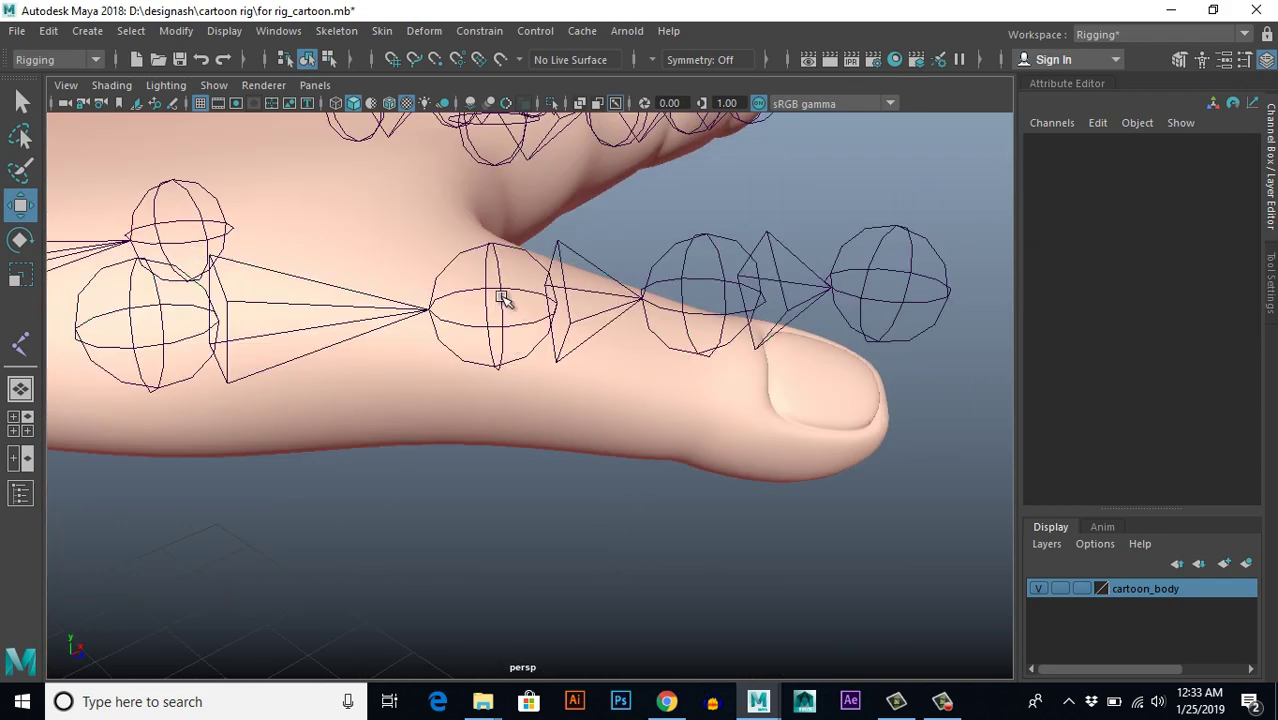
pyautogui.click(500, 300)
pyautogui.keyDown('alt'); pyautogui.moveTo(537, 427); pyautogui.dragTo(529, 440); pyautogui.keyUp('alt')
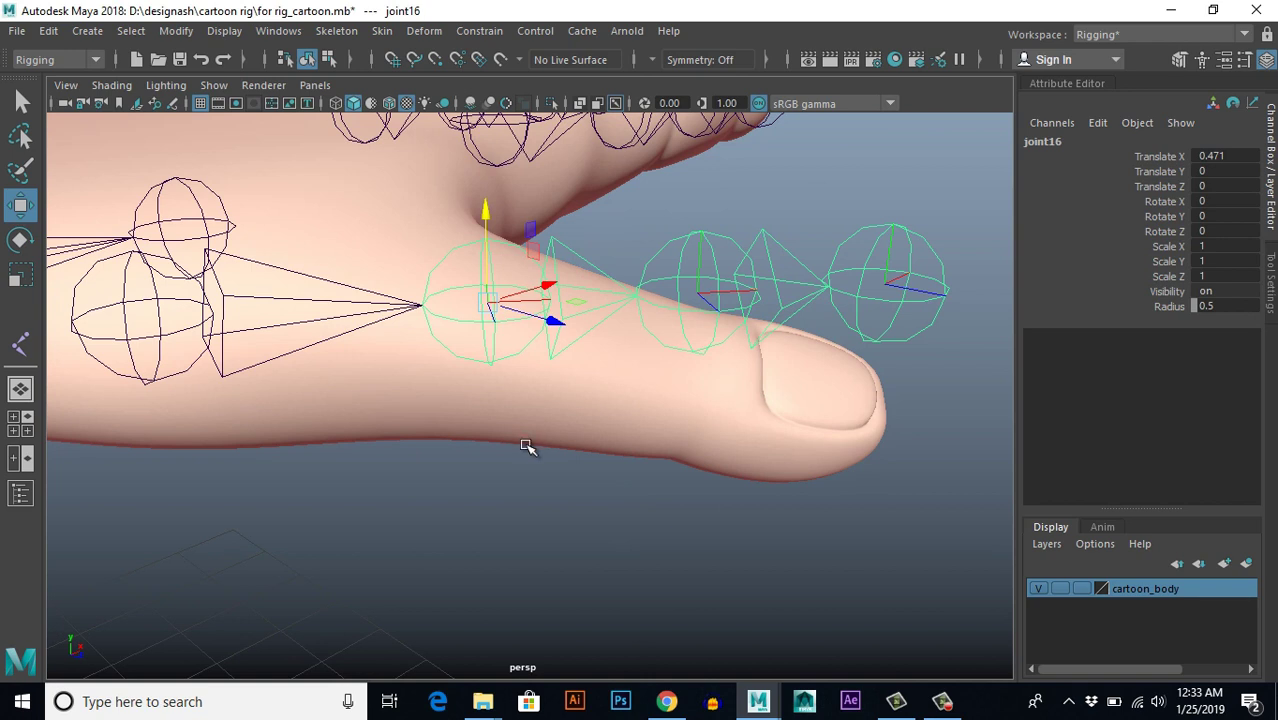
pyautogui.moveTo(485, 207); pyautogui.dragTo(486, 264)
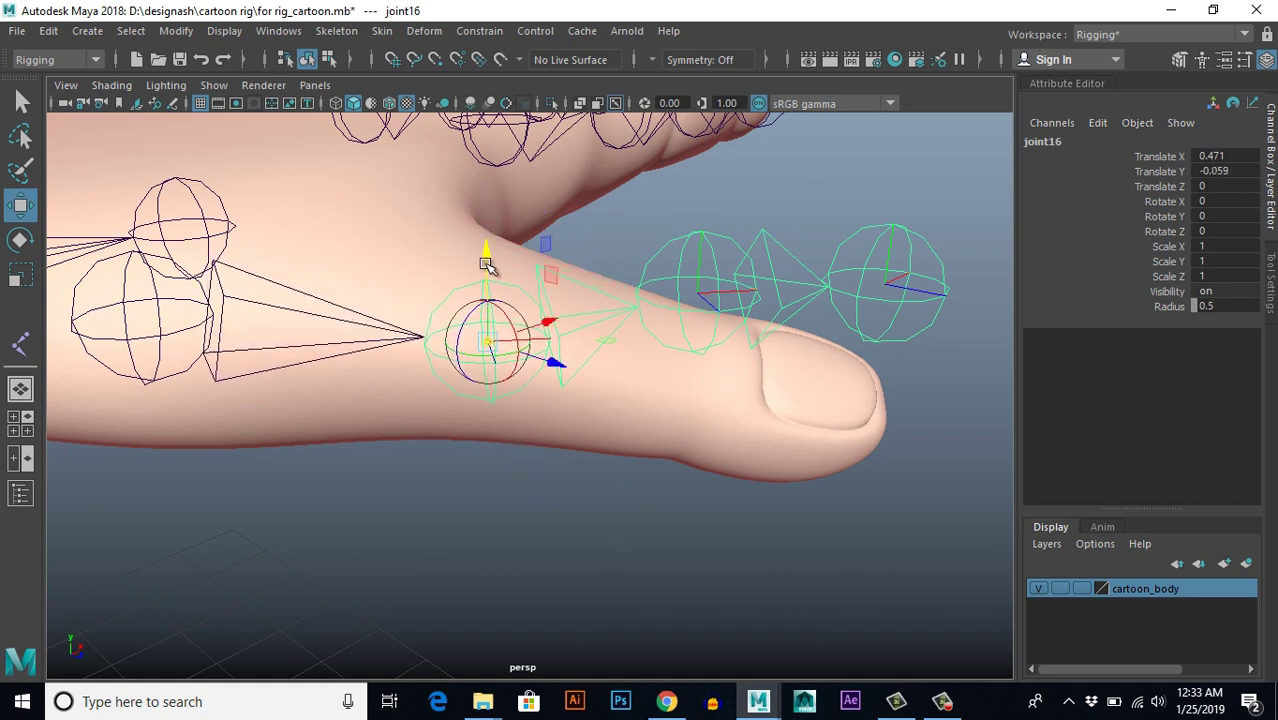
# Step: Lower the thumb's third joint to Translate Y about -0.07 and its tip joint to about -0.09, following the thumb mesh
pyautogui.click(559, 517)
pyautogui.click(716, 291)
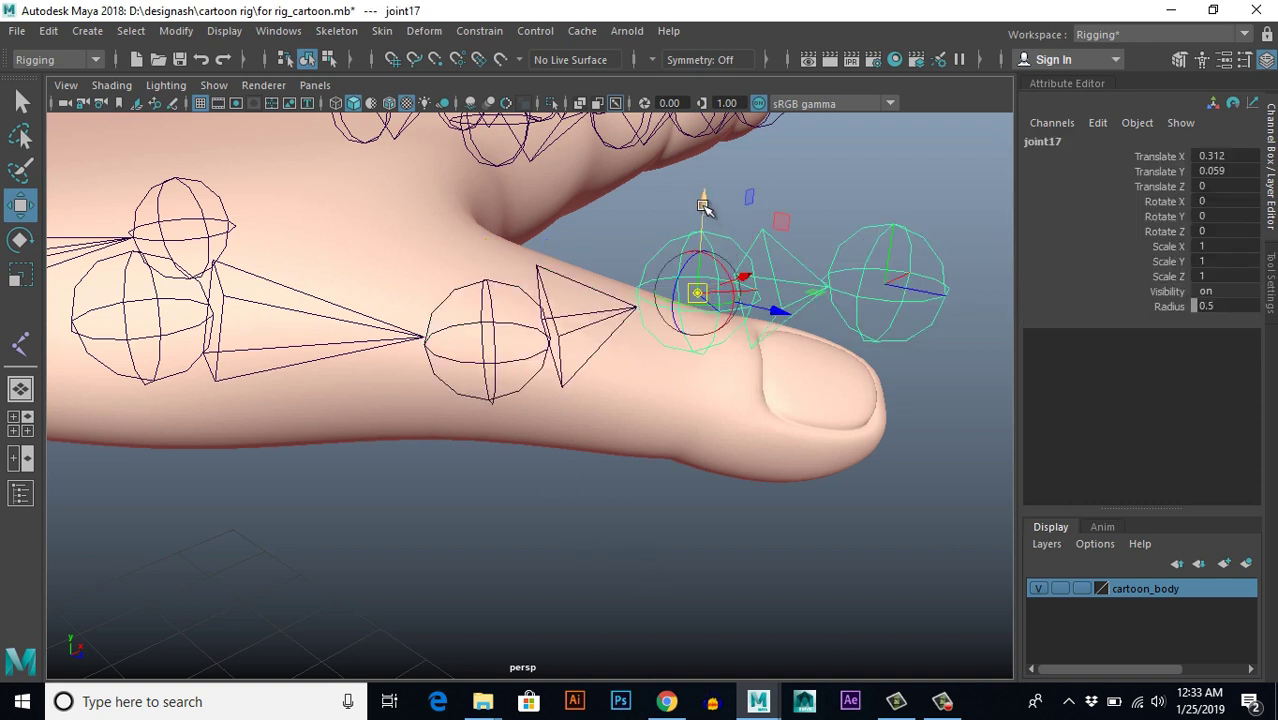
pyautogui.moveTo(703, 204); pyautogui.dragTo(712, 293)
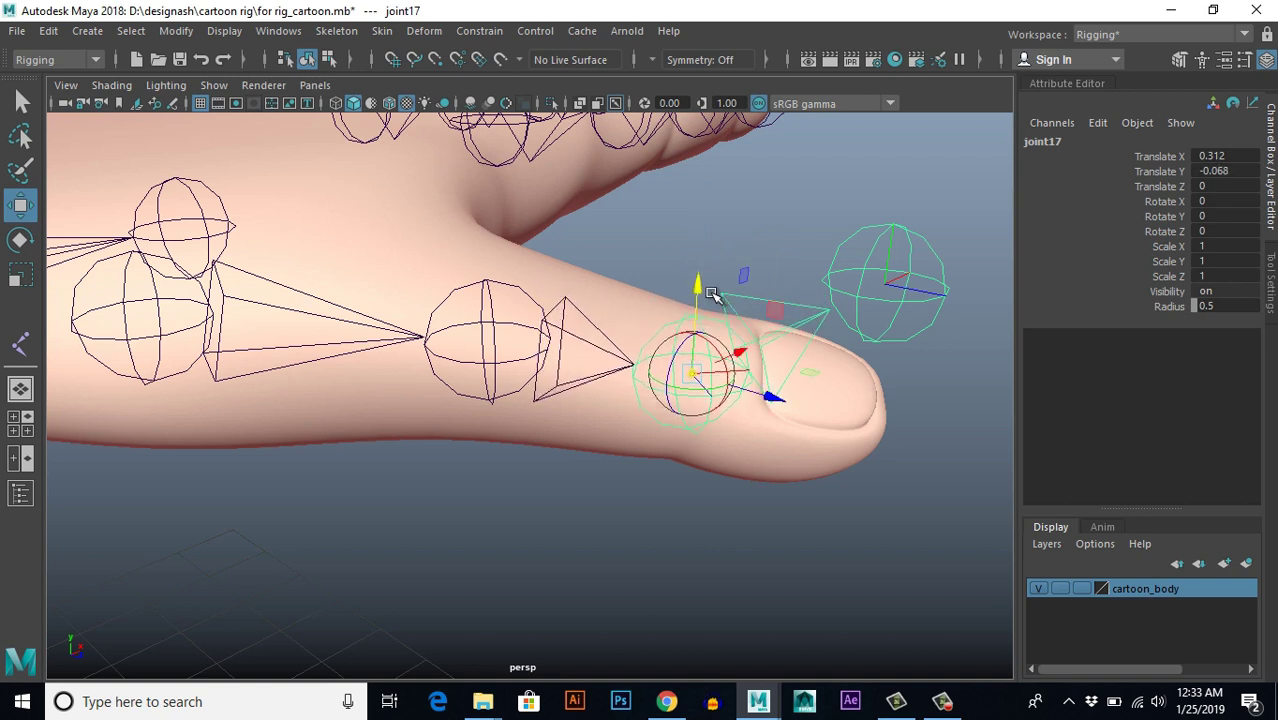
pyautogui.click(895, 528)
pyautogui.click(910, 288)
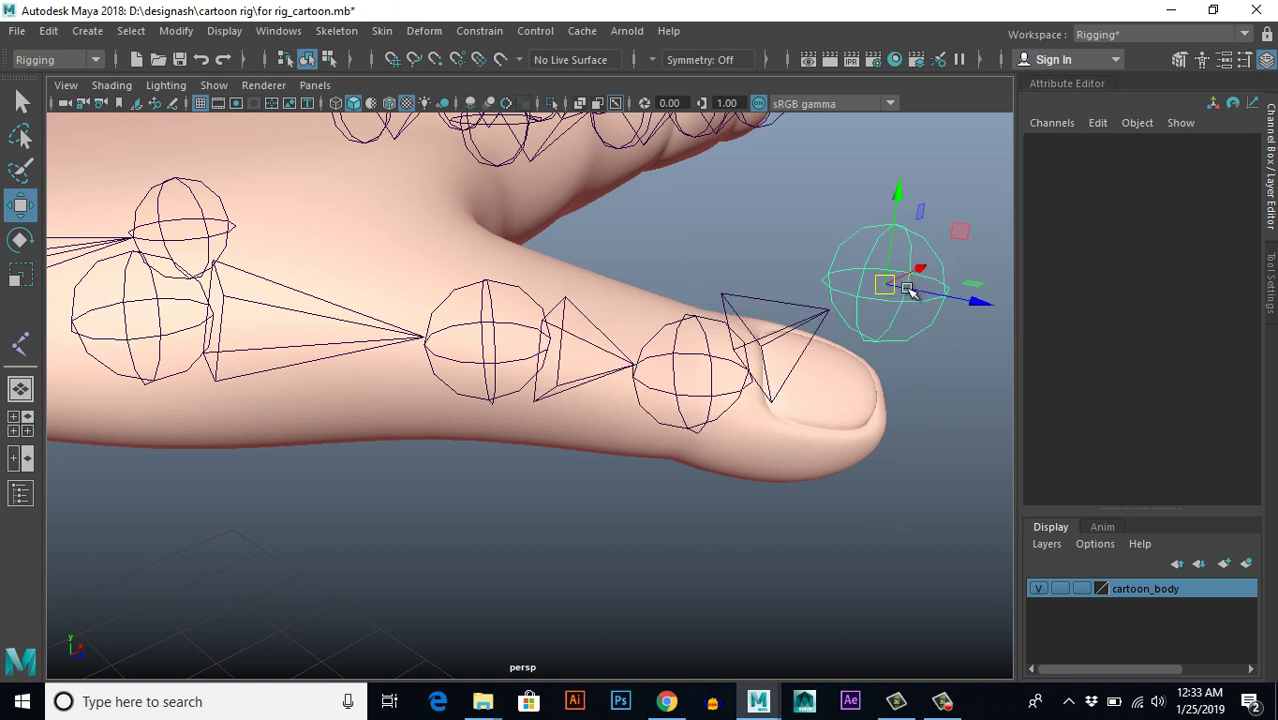
pyautogui.moveTo(896, 186); pyautogui.dragTo(893, 335)
pyautogui.scroll(-5, 740, 436)
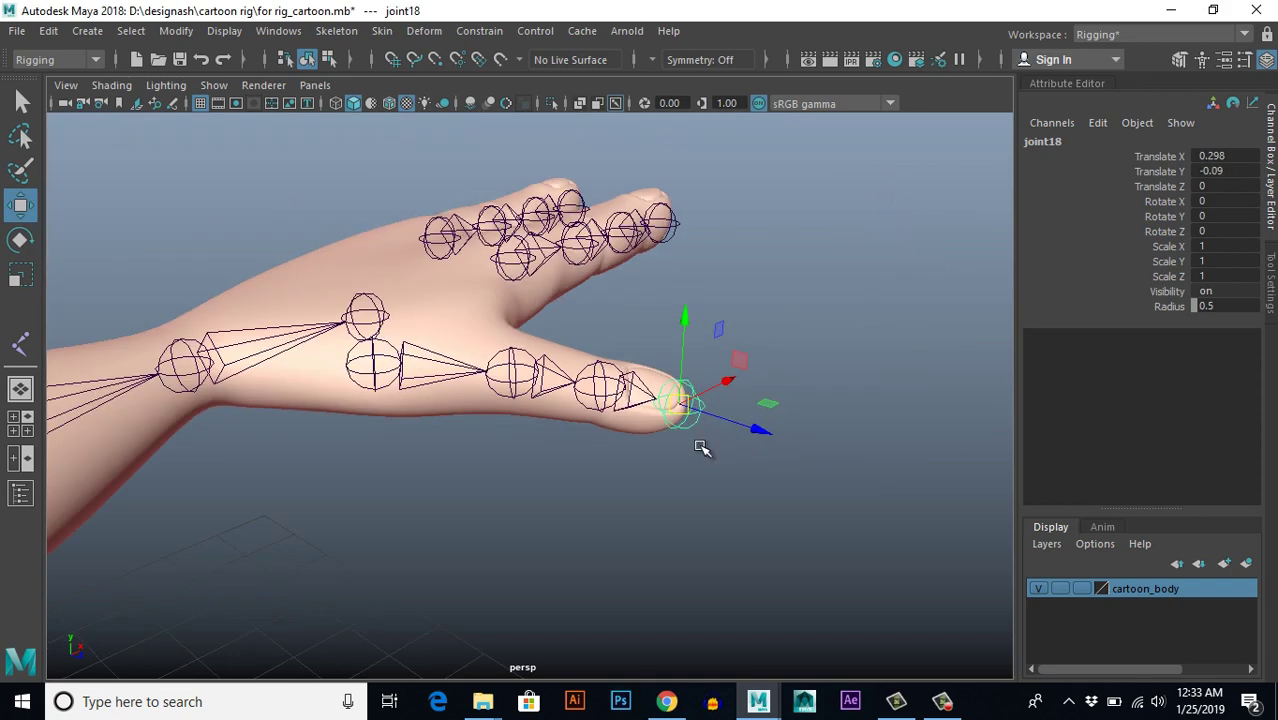
# Step: Turn off X-Ray Joints to check how the finger and thumb joints sit inside the mesh, and turn it back on
pyautogui.moveTo(676, 507)
pyautogui.keyDown('alt'); pyautogui.mouseDown()
pyautogui.moveTo(519, 545)
pyautogui.moveTo(428, 531)
pyautogui.moveTo(460, 481)
pyautogui.moveTo(568, 474)
pyautogui.moveTo(505, 531)
pyautogui.mouseUp(); pyautogui.keyUp('alt')
pyautogui.click(111, 85)
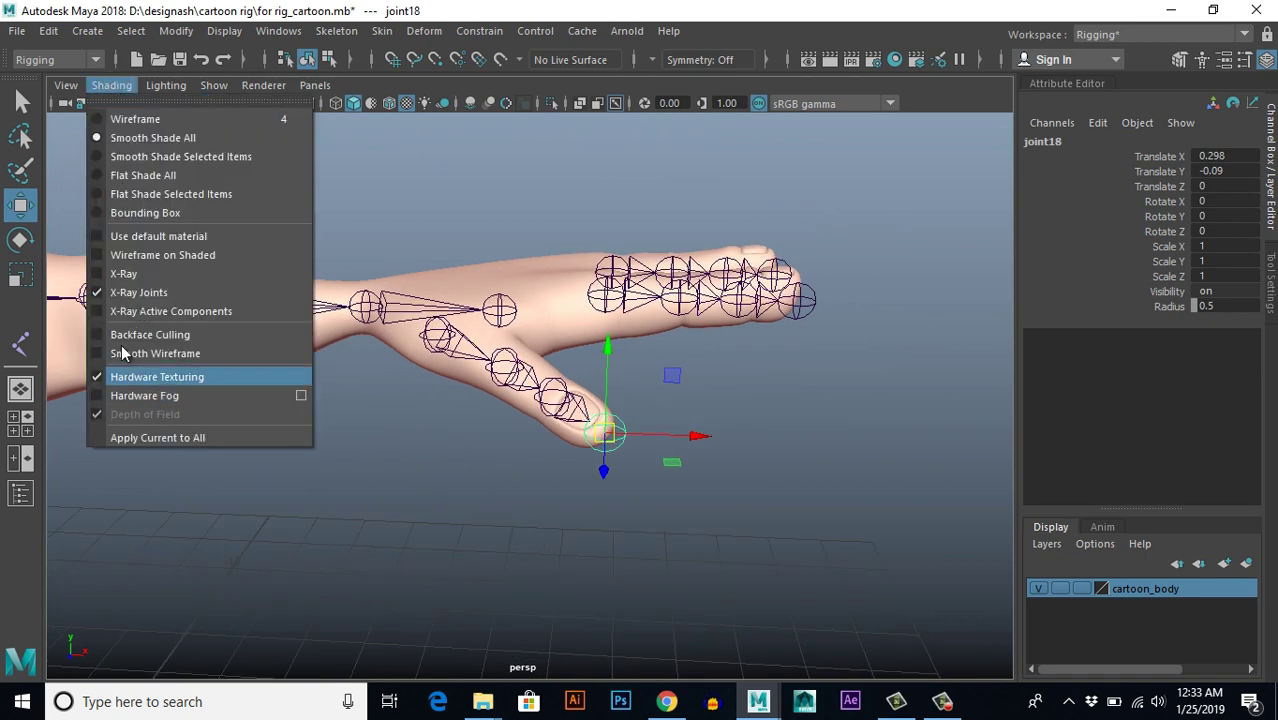
pyautogui.click(98, 291)
pyautogui.moveTo(556, 582)
pyautogui.keyDown('alt'); pyautogui.mouseDown()
pyautogui.moveTo(379, 576)
pyautogui.moveTo(455, 497)
pyautogui.moveTo(565, 471)
pyautogui.moveTo(539, 553)
pyautogui.moveTo(507, 577)
pyautogui.mouseUp(); pyautogui.keyUp('alt')
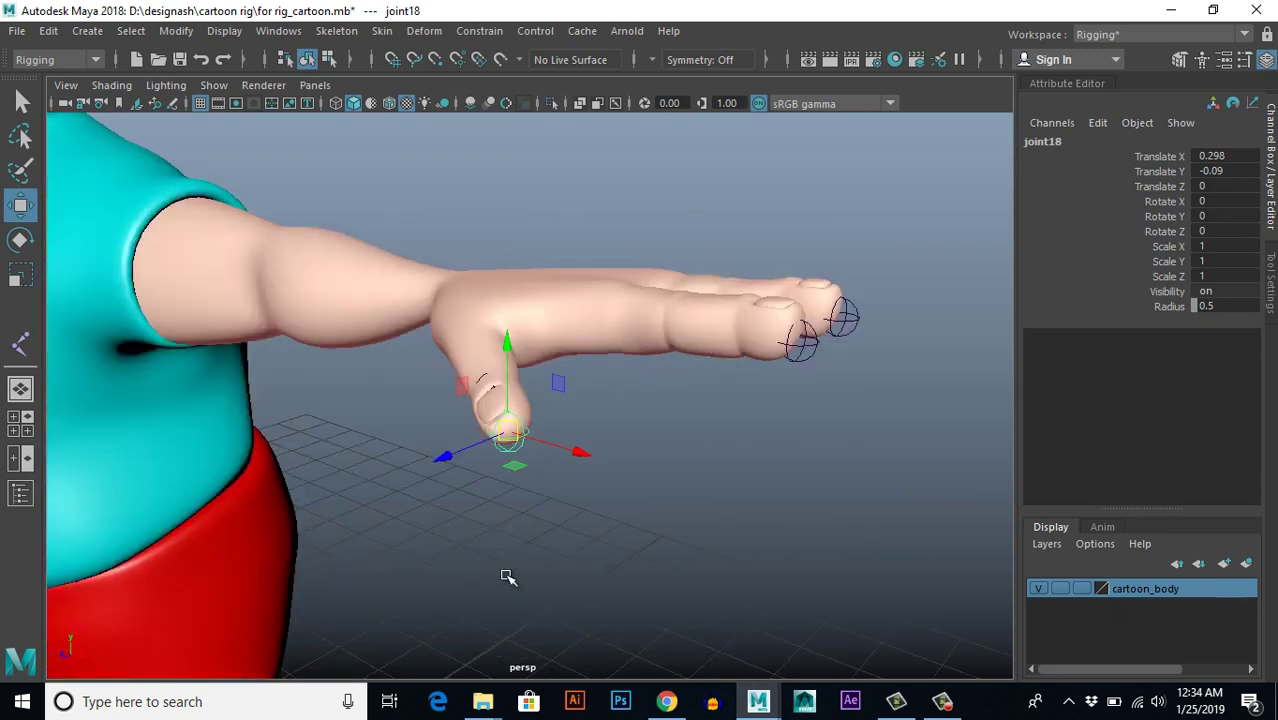
pyautogui.keyDown('alt'); pyautogui.moveTo(448, 537); pyautogui.dragTo(542, 543); pyautogui.keyUp('alt')
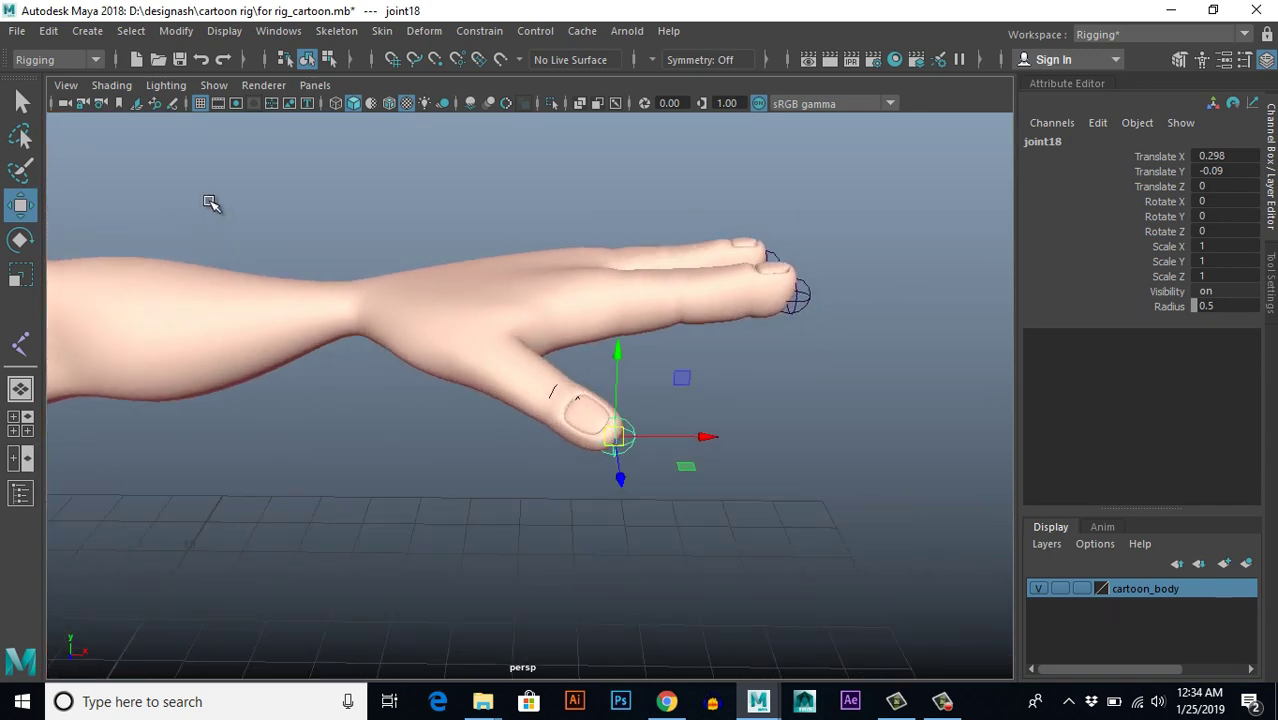
pyautogui.click(112, 85)
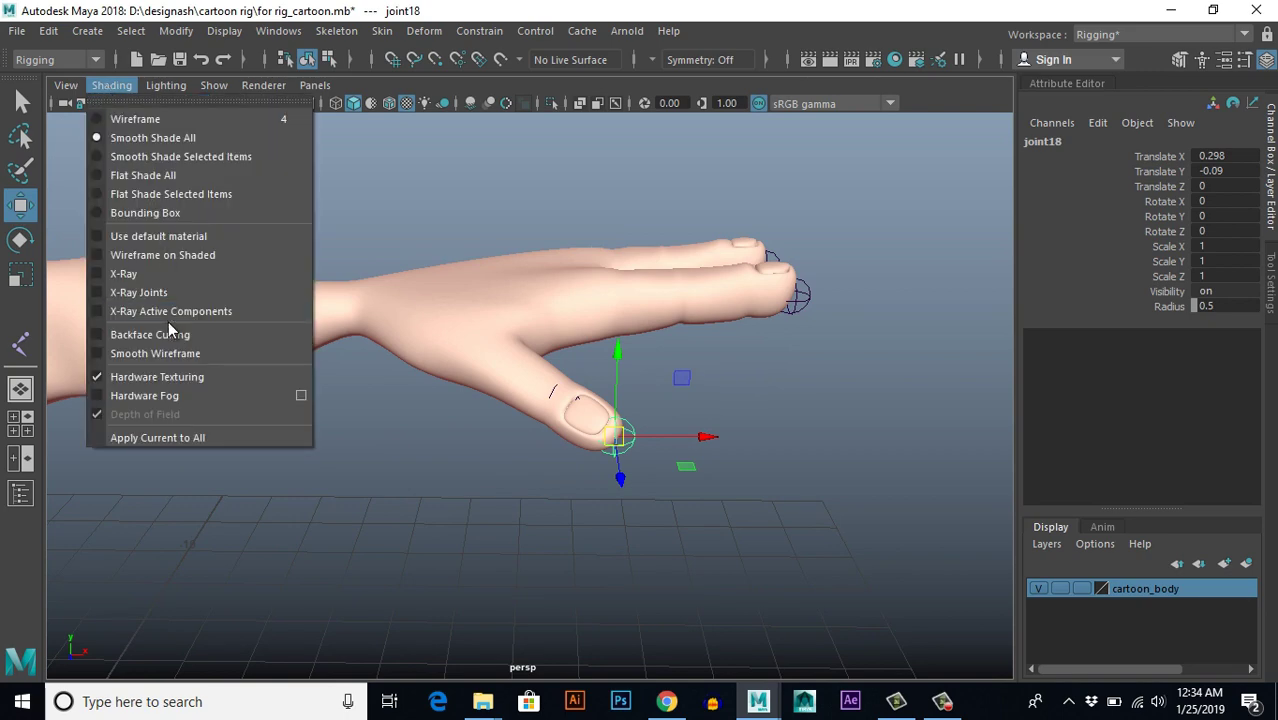
pyautogui.click(134, 295)
pyautogui.scroll(-5, 539, 482)
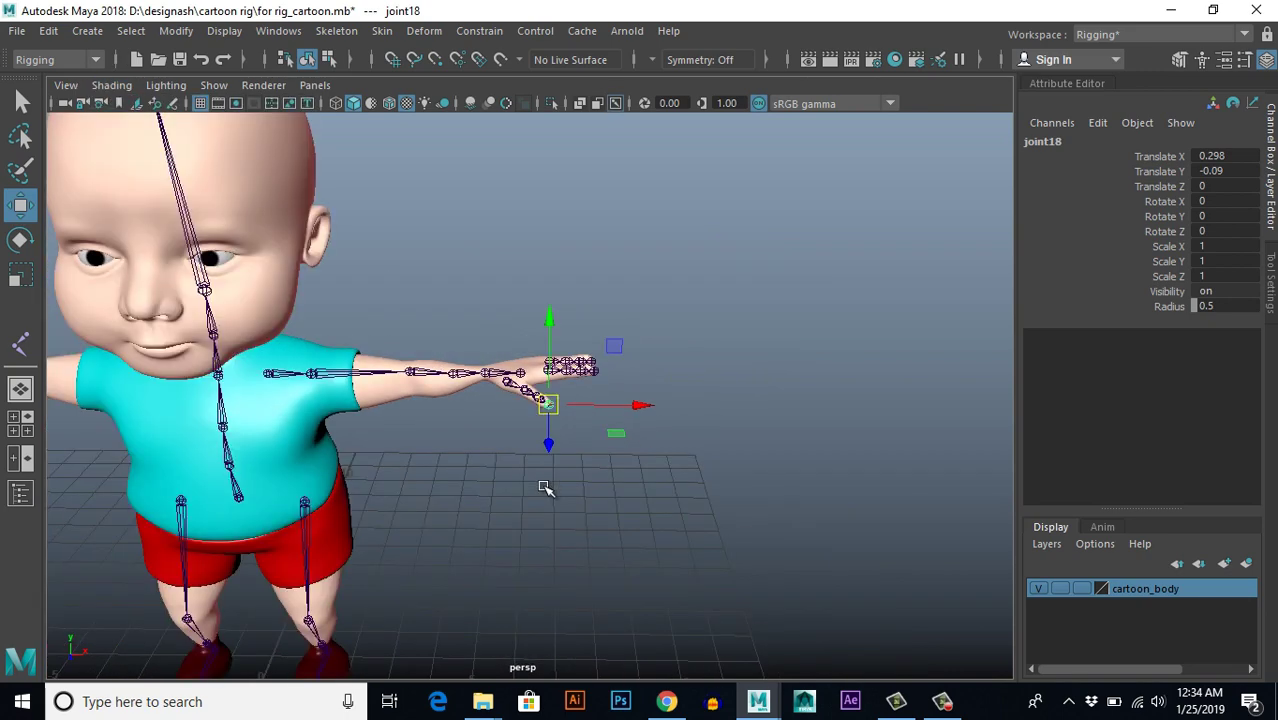
pyautogui.keyDown('alt'); pyautogui.moveTo(545, 488); pyautogui.dragTo(608, 481); pyautogui.keyUp('alt')
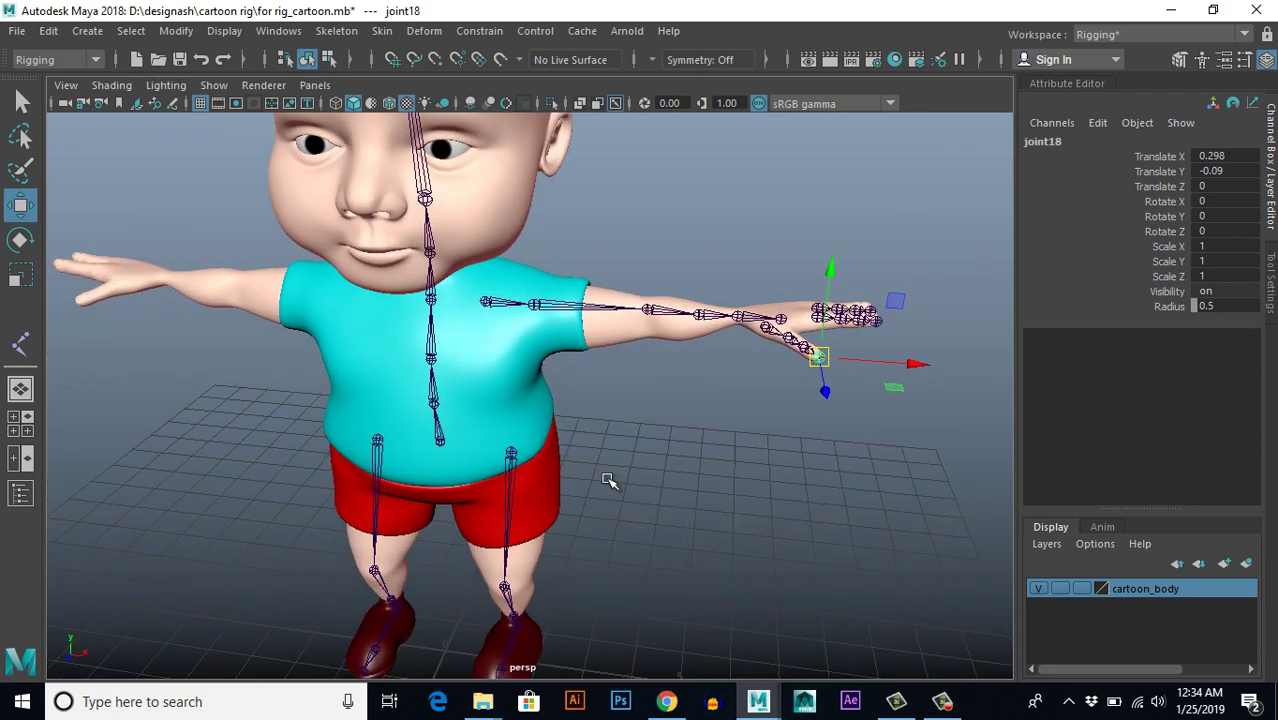
# Step: Rename the left arm chain's root joint as the left clavicle and the next joint L_shoulder
pyautogui.click(676, 477)
pyautogui.scroll(6, 655, 468)
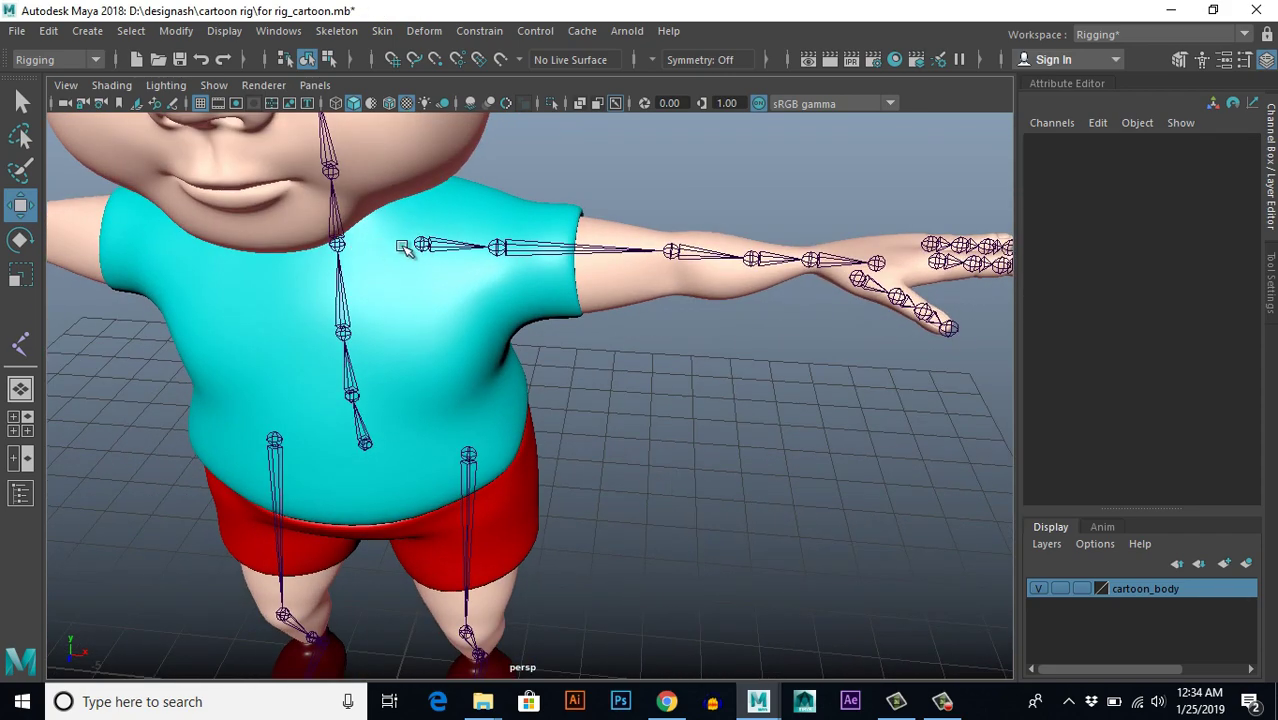
pyautogui.click(421, 246)
pyautogui.keyDown('alt'); pyautogui.moveTo(436, 251); pyautogui.dragTo(580, 399); pyautogui.keyUp('alt')
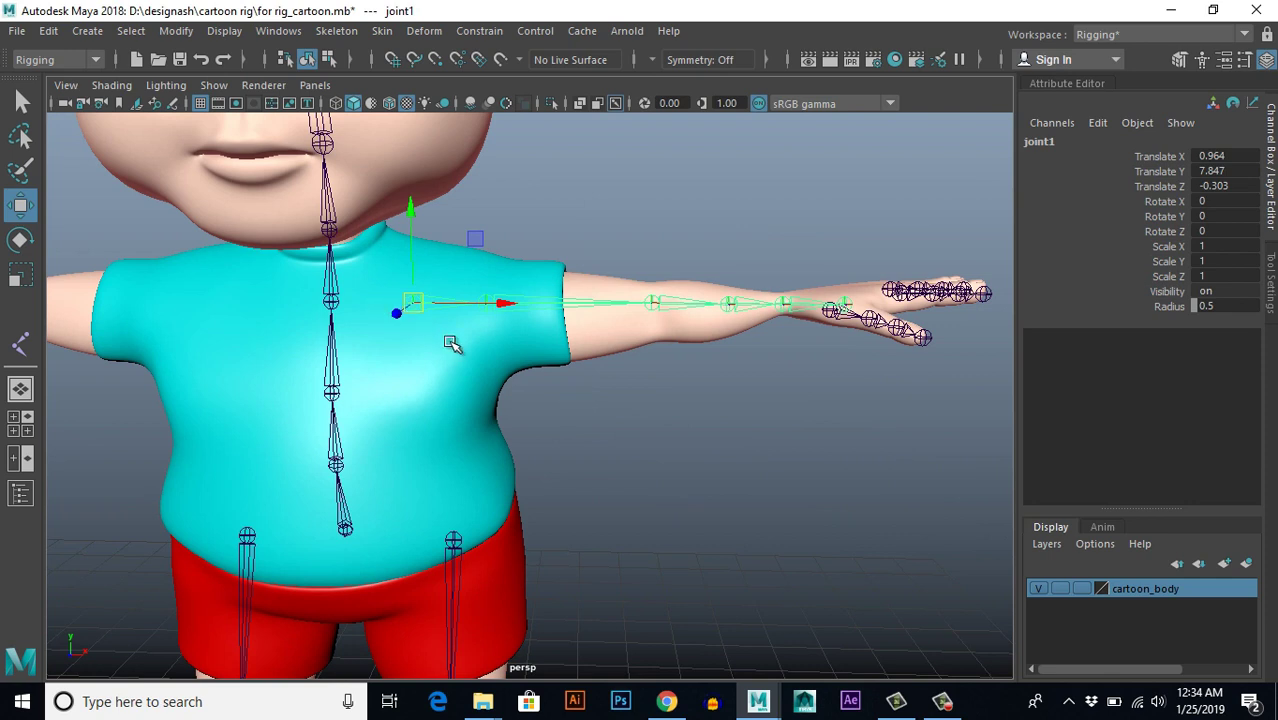
pyautogui.doubleClick(1062, 143)
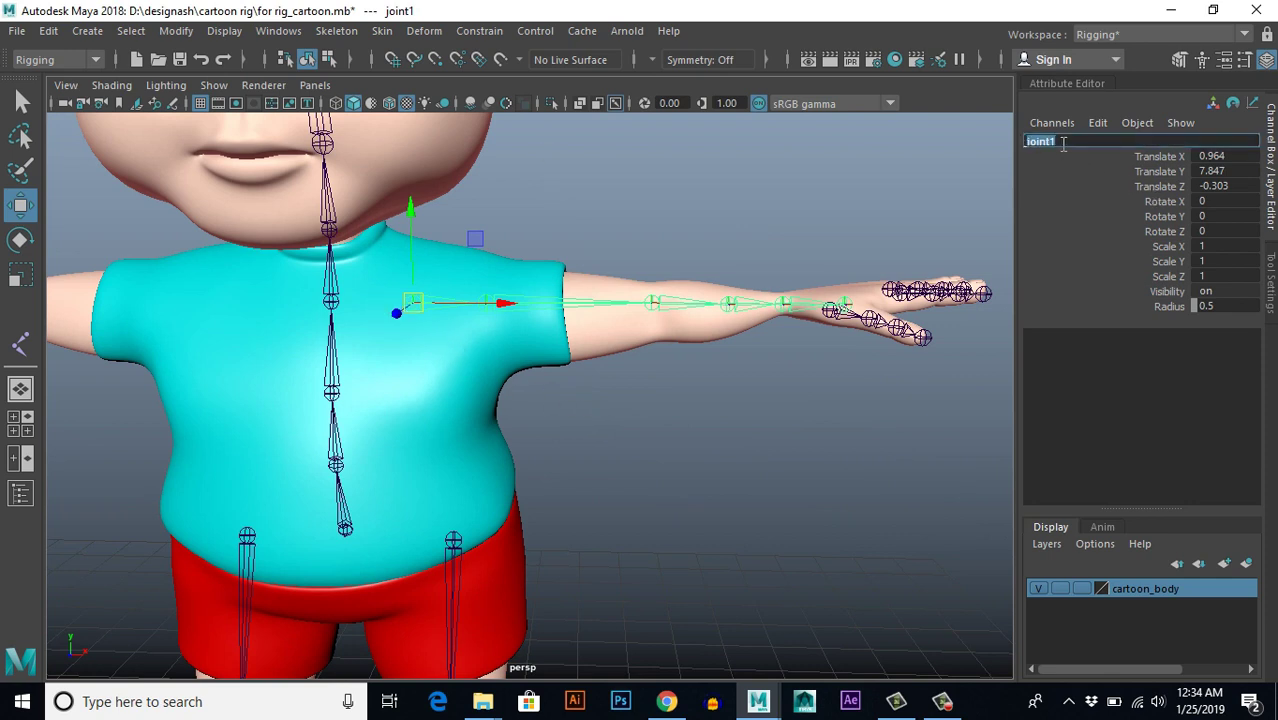
pyautogui.write('lavicall')
pyautogui.press('Return')
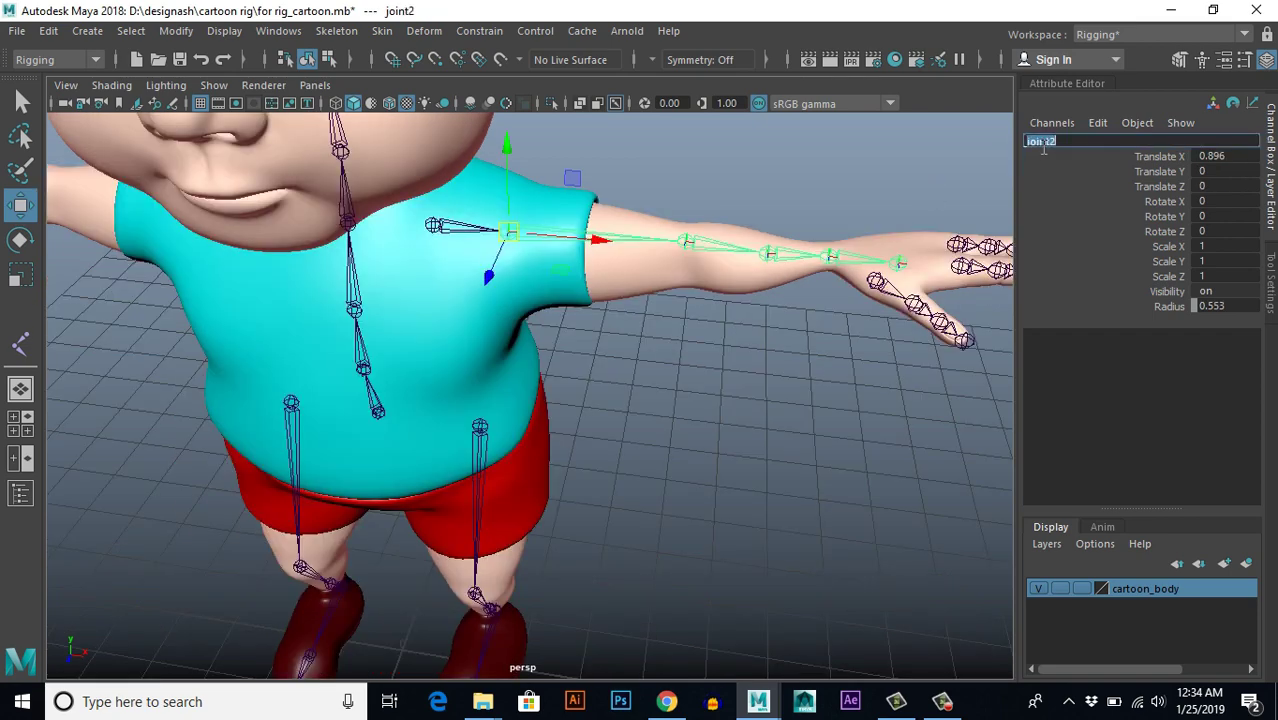
pyautogui.write('L_shoulder')
pyautogui.press('Return')
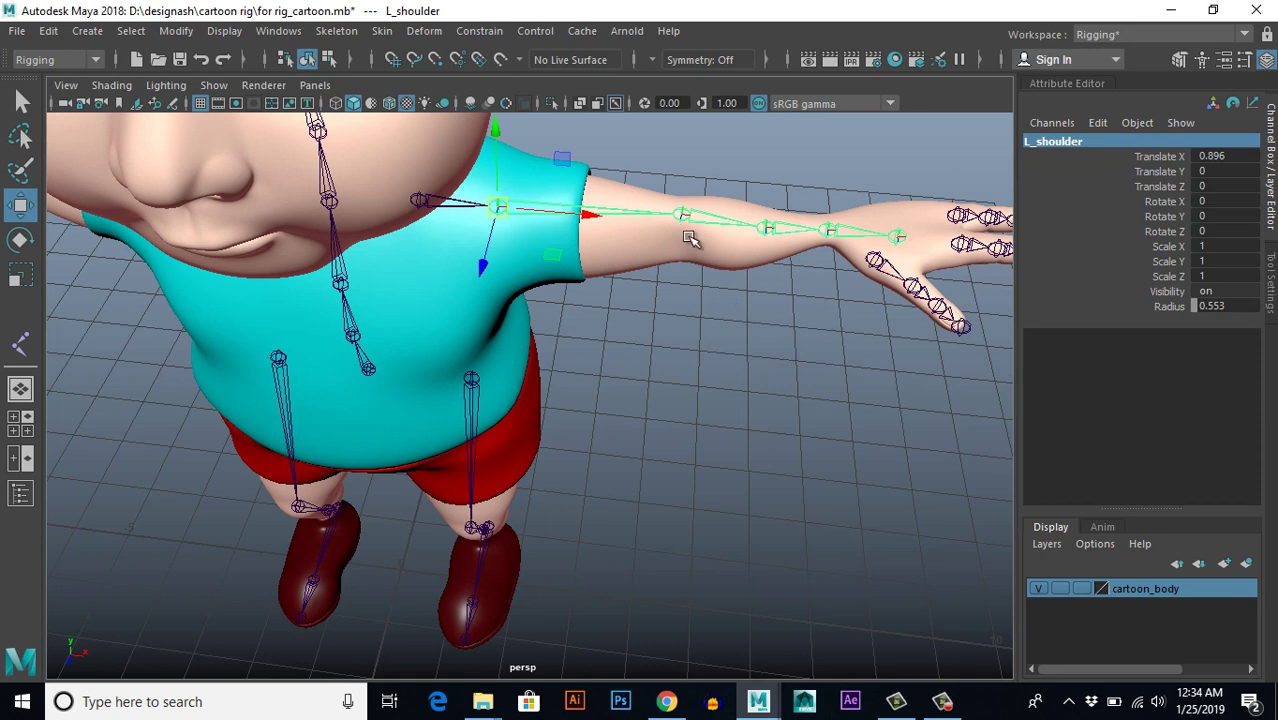
# Step: Rename the joint at the left elbow L_elbow
pyautogui.click(680, 215)
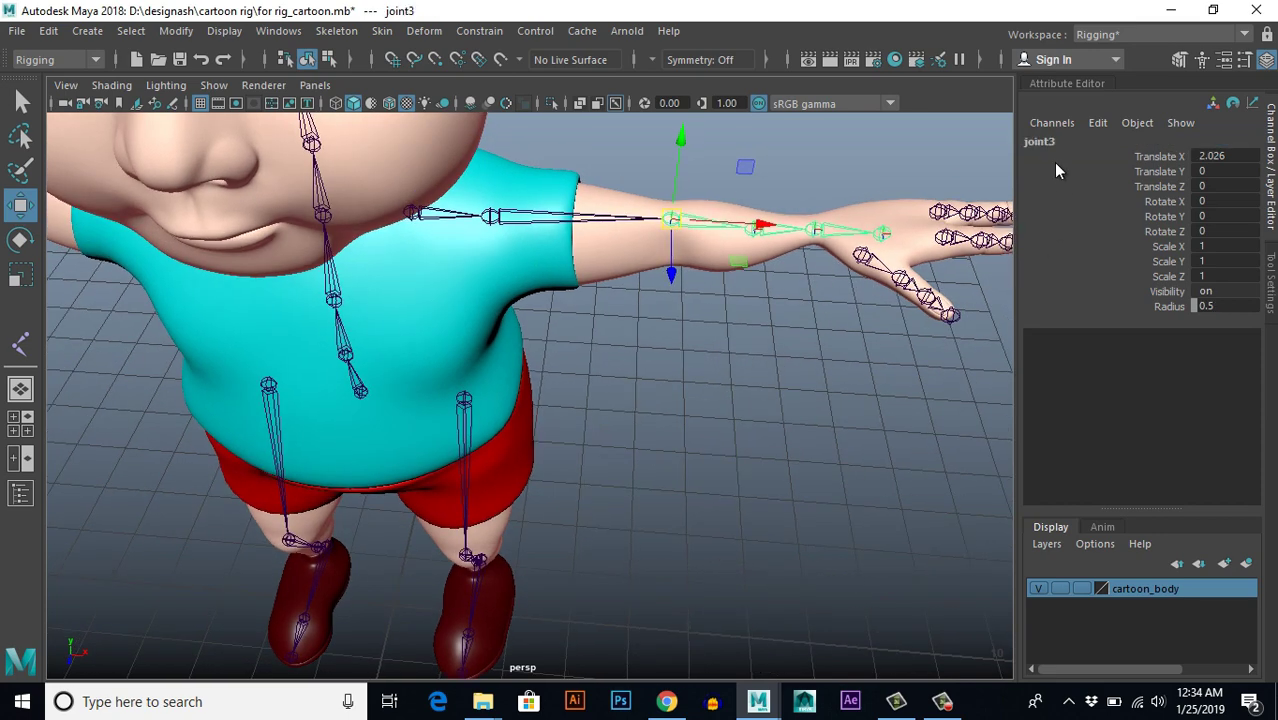
pyautogui.doubleClick(1041, 141)
pyautogui.write('L_el')
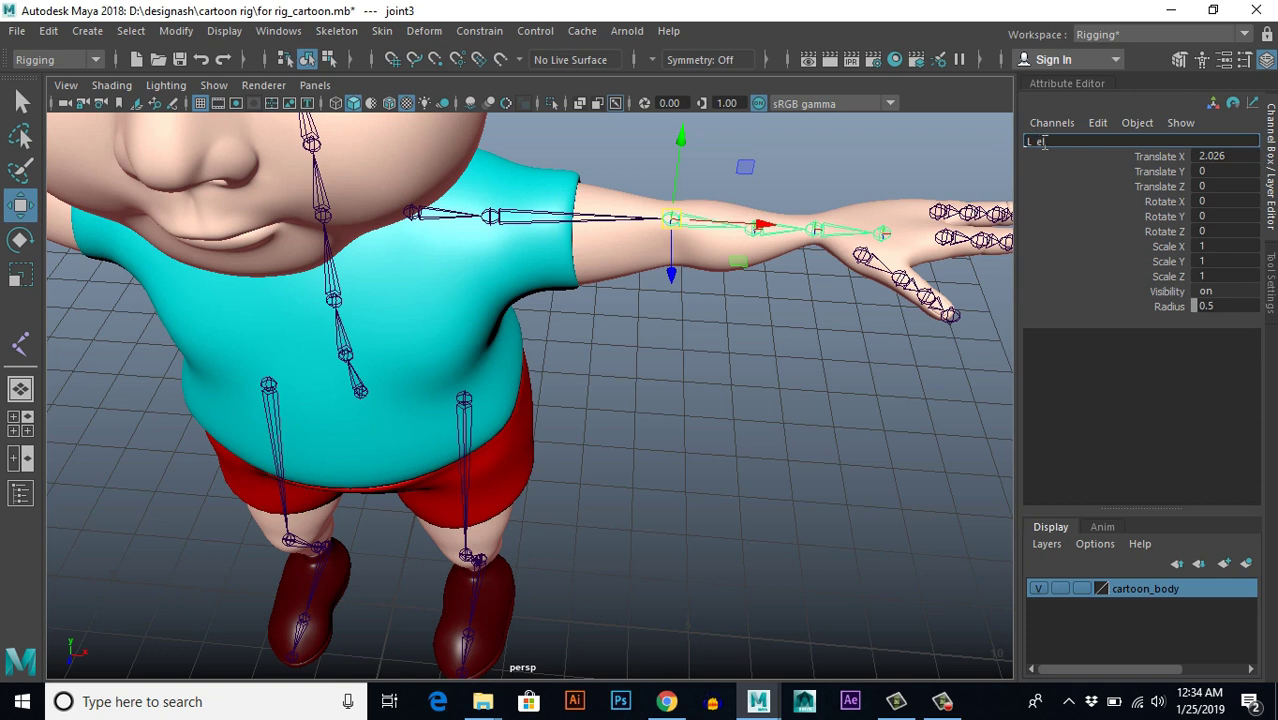
pyautogui.write('w')
pyautogui.press('Return')
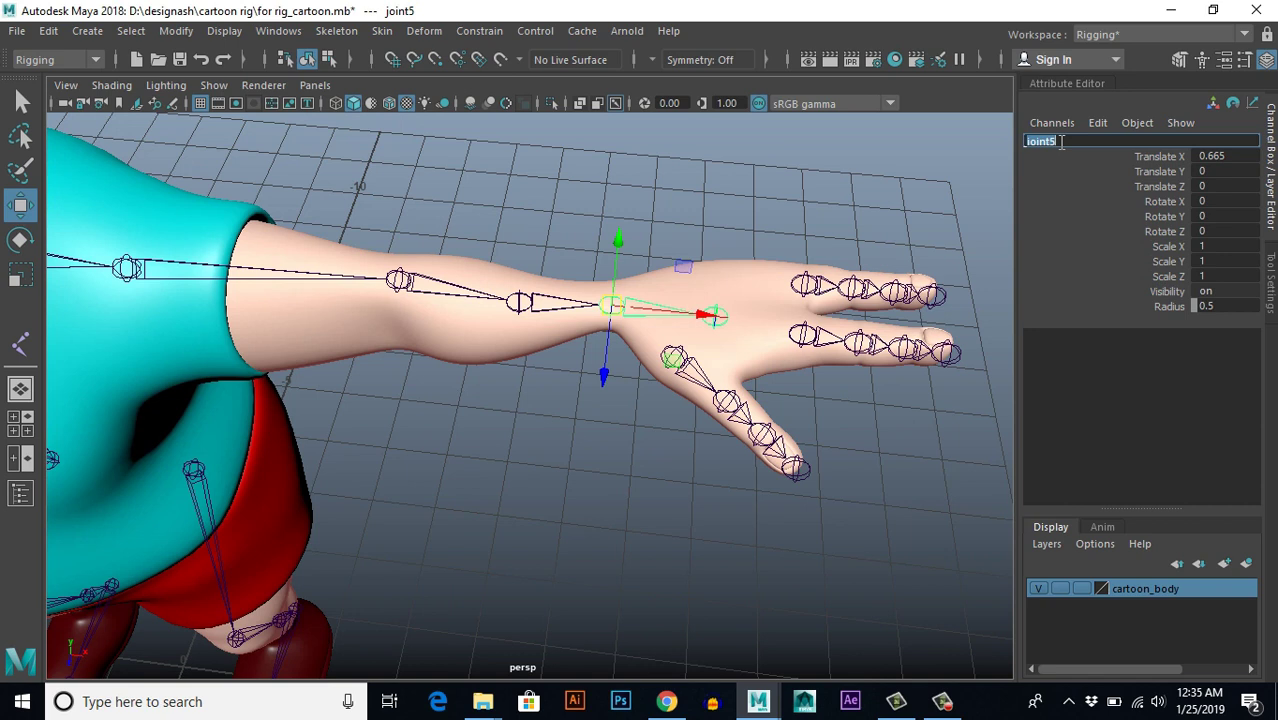
# Step: Rename the joint at the left wrist L_wrist
pyautogui.write('L_')
pyautogui.write(' wrist')
pyautogui.press('Return')
pyautogui.click(633, 450)
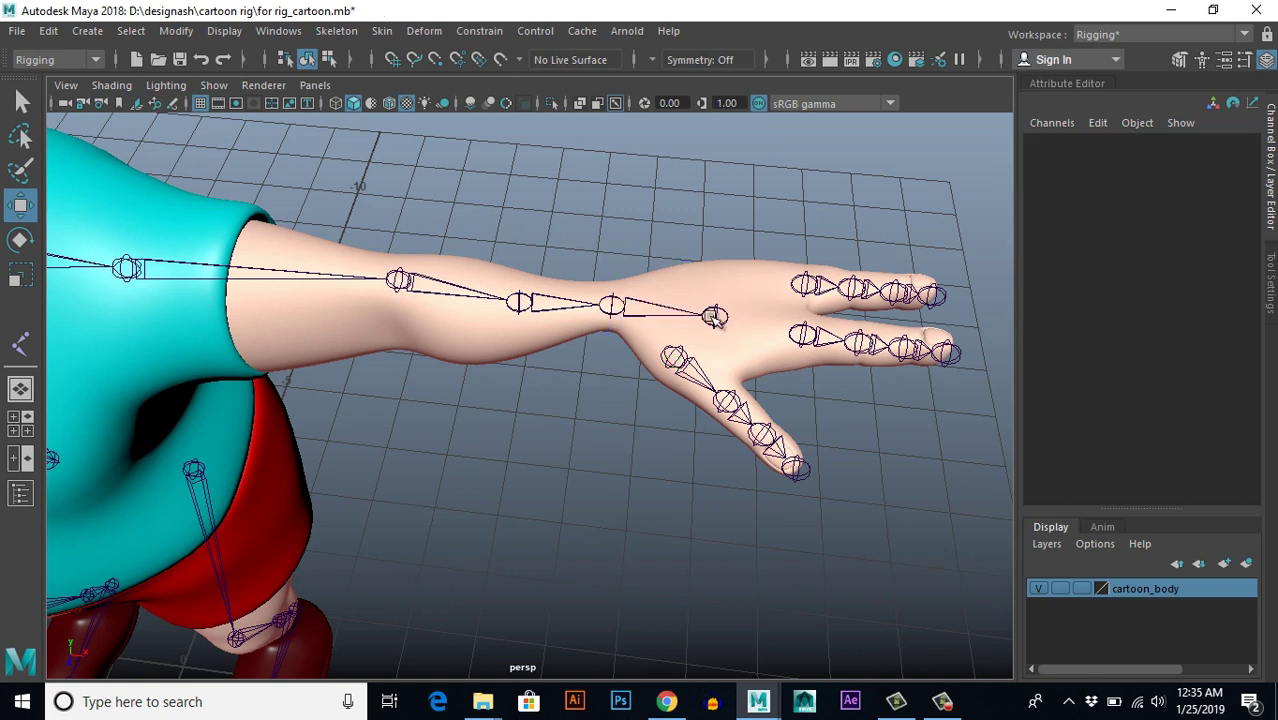
# Step: Rename the joint in the middle of the left hand, at the end of the arm chain, L_palm
pyautogui.click(712, 316)
pyautogui.write('L')
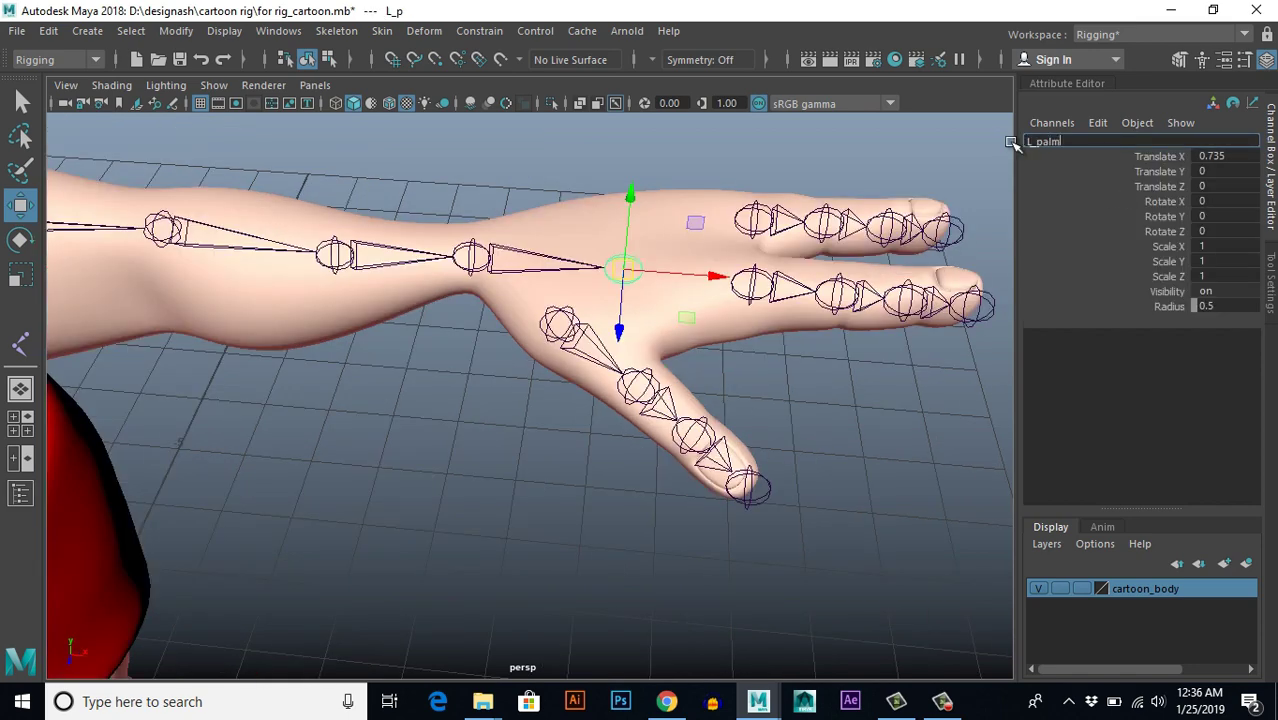
pyautogui.write('_palm')
pyautogui.press('Return')
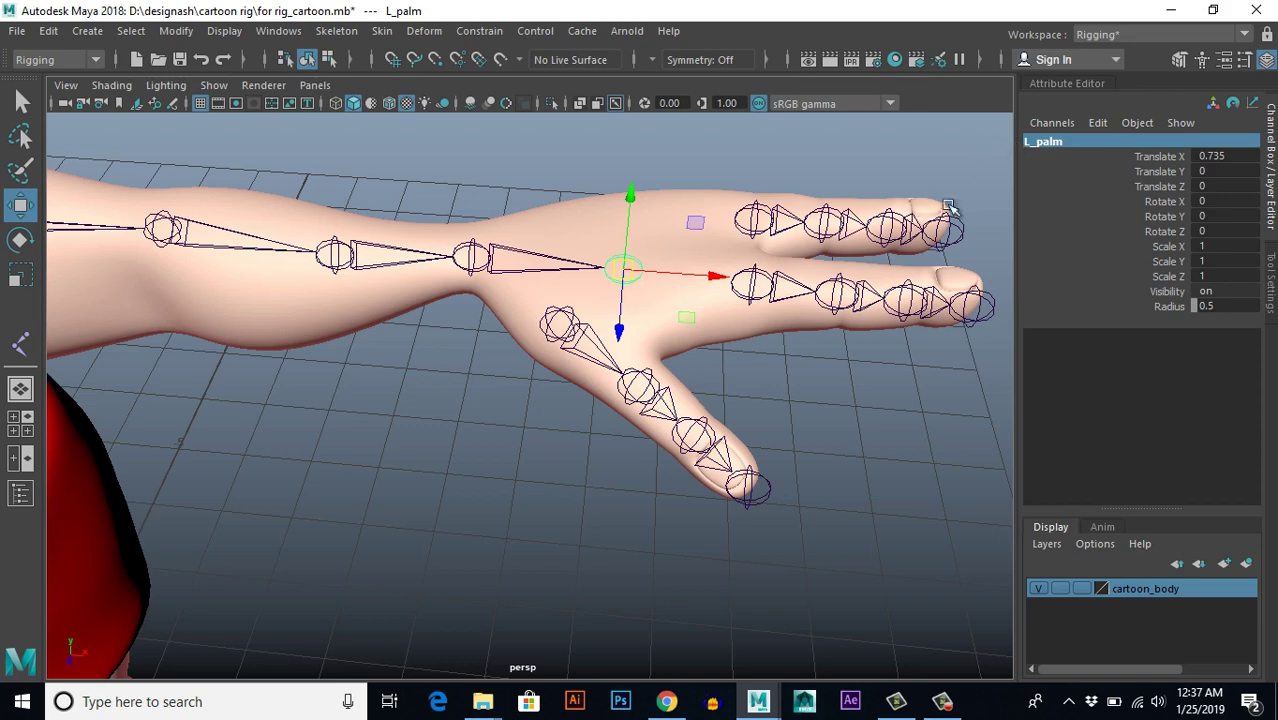
pyautogui.click(817, 426)
# Step: Rename the base joint of the left thumb chain L_Thumb1
pyautogui.keyDown('alt'); pyautogui.moveTo(611, 422); pyautogui.dragTo(599, 465); pyautogui.keyUp('alt')
pyautogui.keyDown('alt'); pyautogui.moveTo(560, 335); pyautogui.dragTo(530, 287); pyautogui.keyUp('alt')
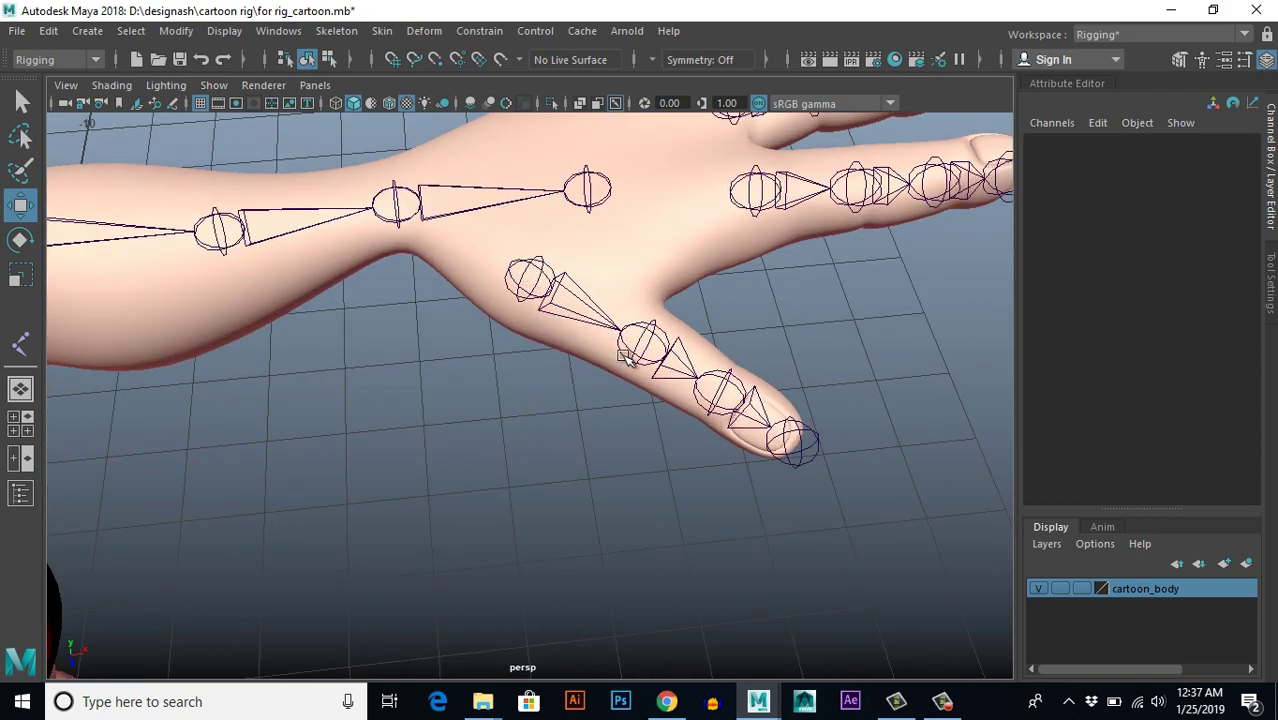
pyautogui.keyDown('alt'); pyautogui.moveTo(626, 359); pyautogui.dragTo(556, 378); pyautogui.keyUp('alt')
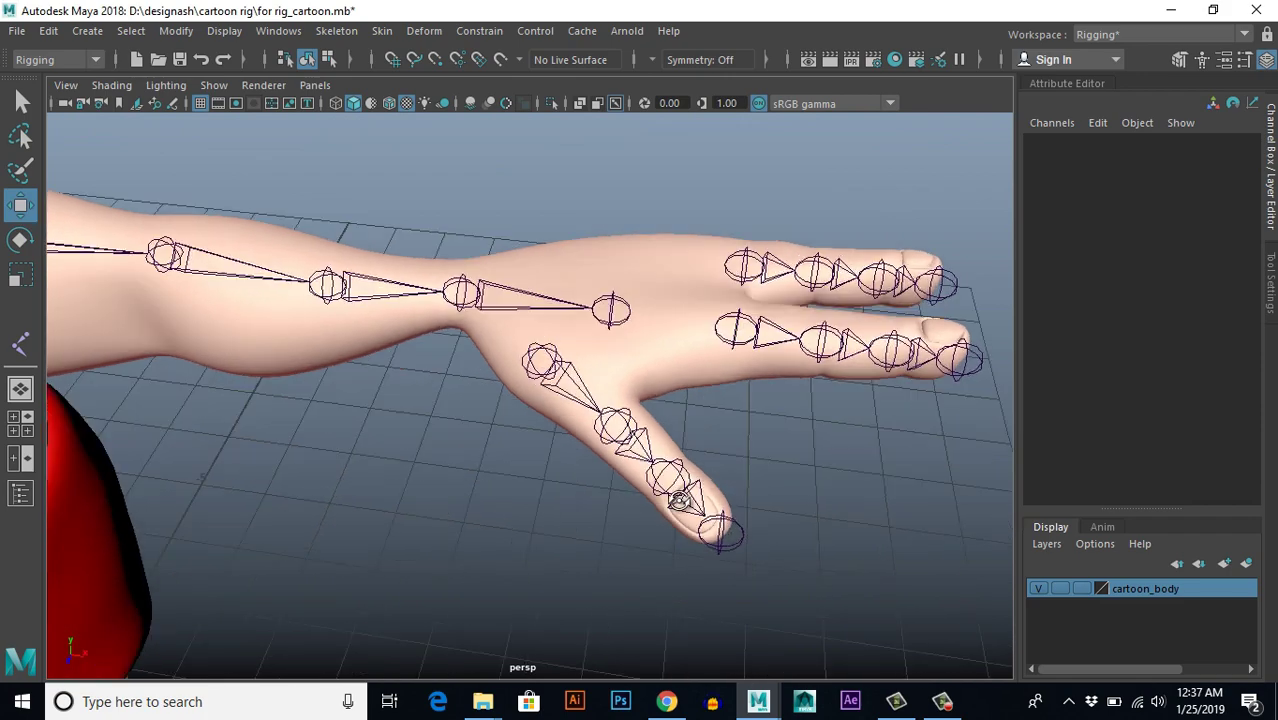
pyautogui.keyDown('alt'); pyautogui.moveTo(725, 529); pyautogui.dragTo(618, 356); pyautogui.keyUp('alt')
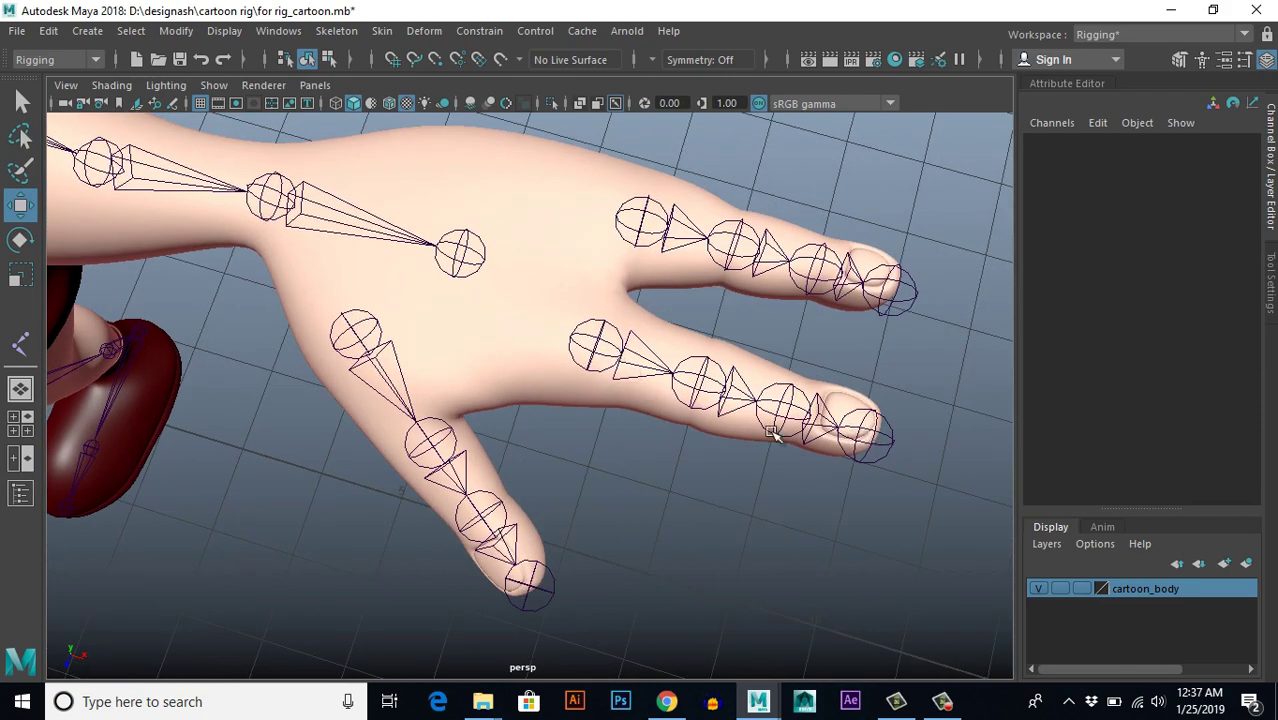
pyautogui.keyDown('alt'); pyautogui.moveTo(762, 444); pyautogui.dragTo(653, 328); pyautogui.keyUp('alt')
pyautogui.keyDown('alt'); pyautogui.moveTo(770, 320); pyautogui.dragTo(683, 286); pyautogui.keyUp('alt')
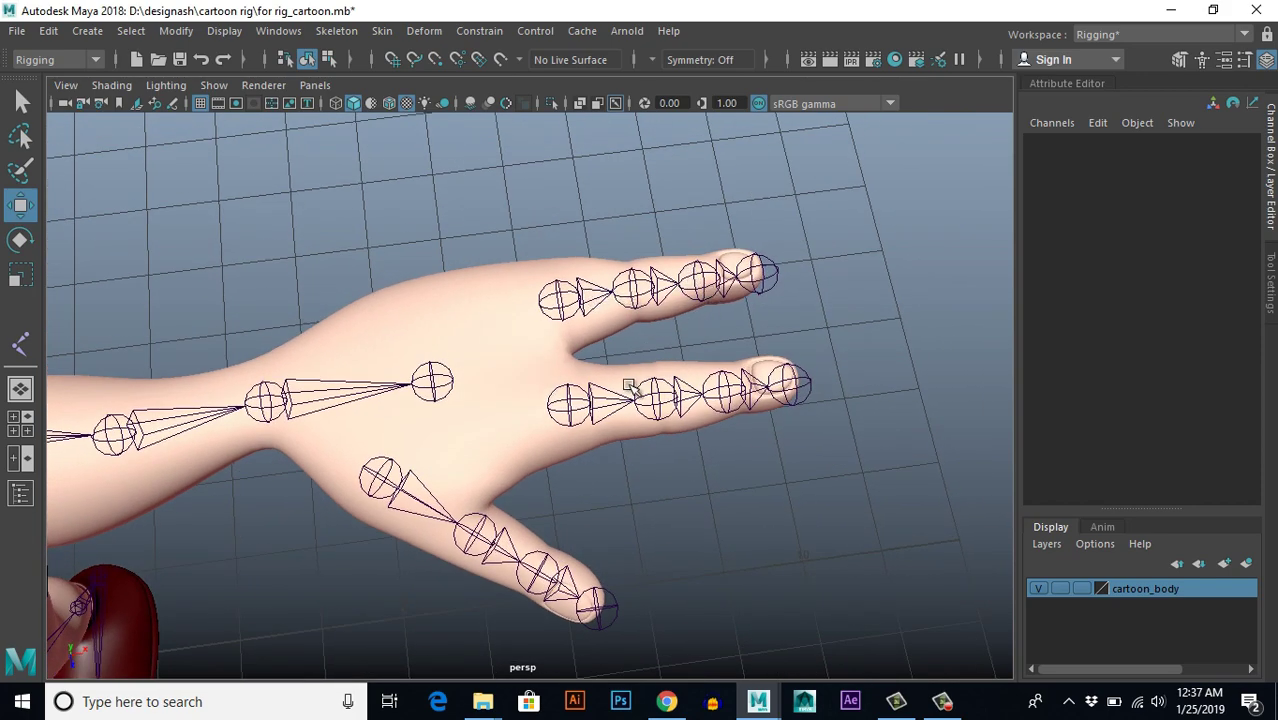
pyautogui.keyDown('alt'); pyautogui.moveTo(633, 388); pyautogui.dragTo(622, 451); pyautogui.keyUp('alt')
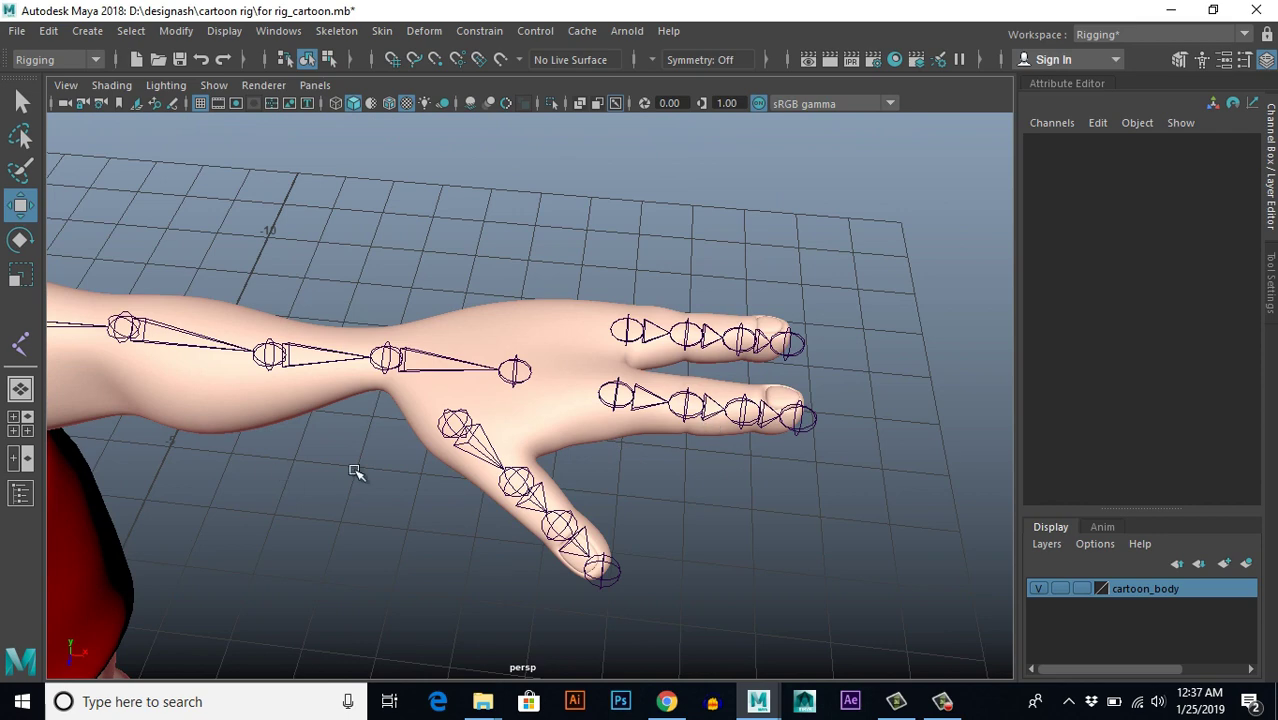
pyautogui.click(455, 435)
pyautogui.keyDown('alt'); pyautogui.moveTo(455, 435); pyautogui.dragTo(577, 480); pyautogui.keyUp('alt')
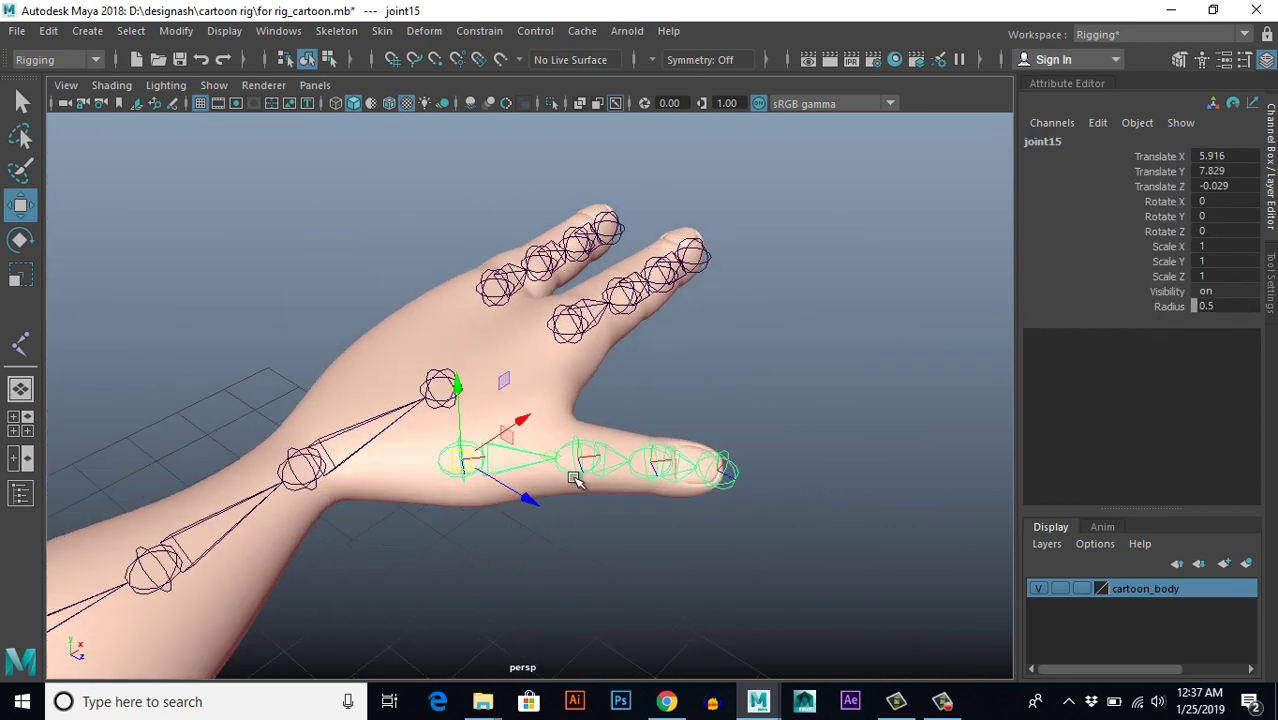
pyautogui.click(1043, 141)
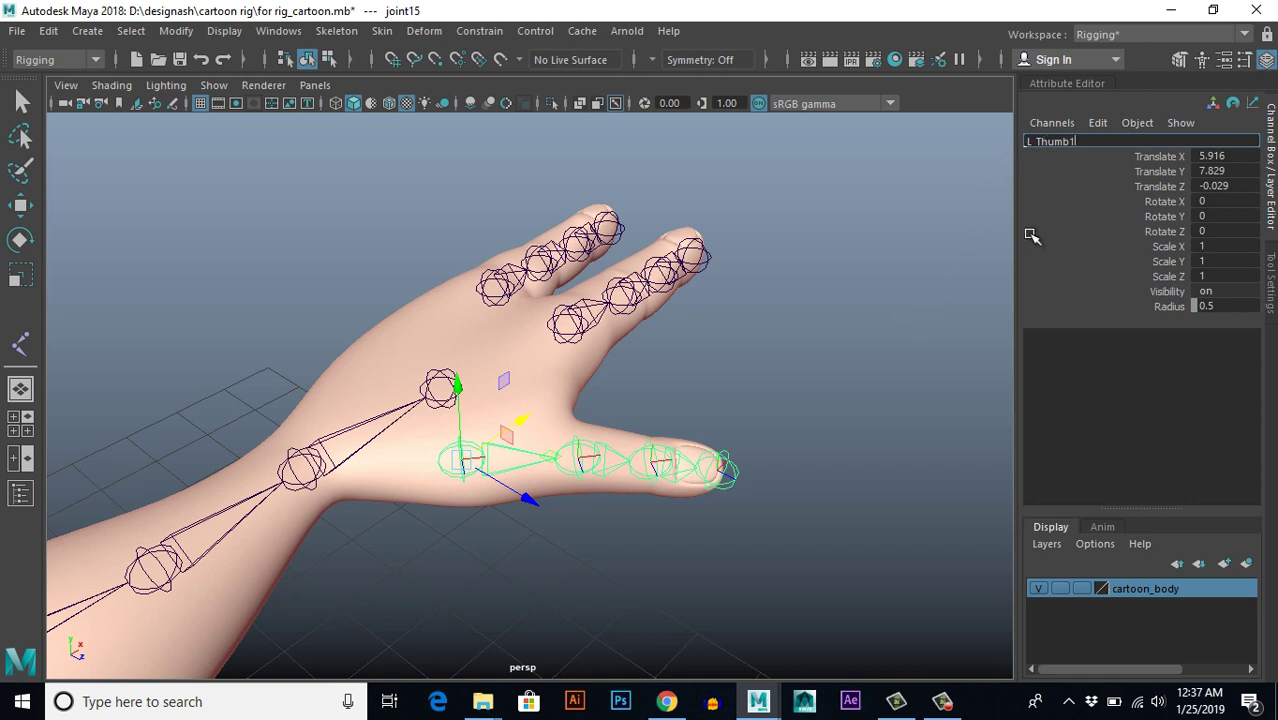
pyautogui.press('Return')
pyautogui.click(665, 516)
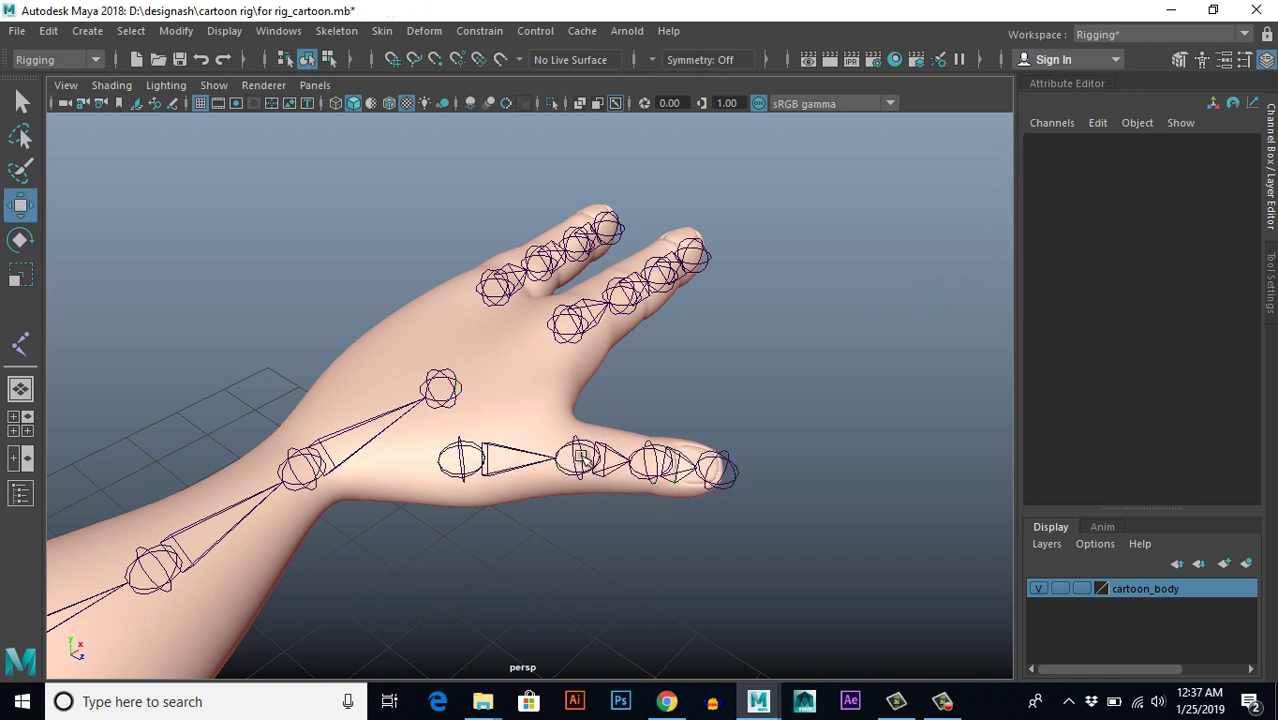
# Step: Rename the second joint of the left thumb chain L_Thumb2
pyautogui.click(583, 460)
pyautogui.doubleClick(1044, 142)
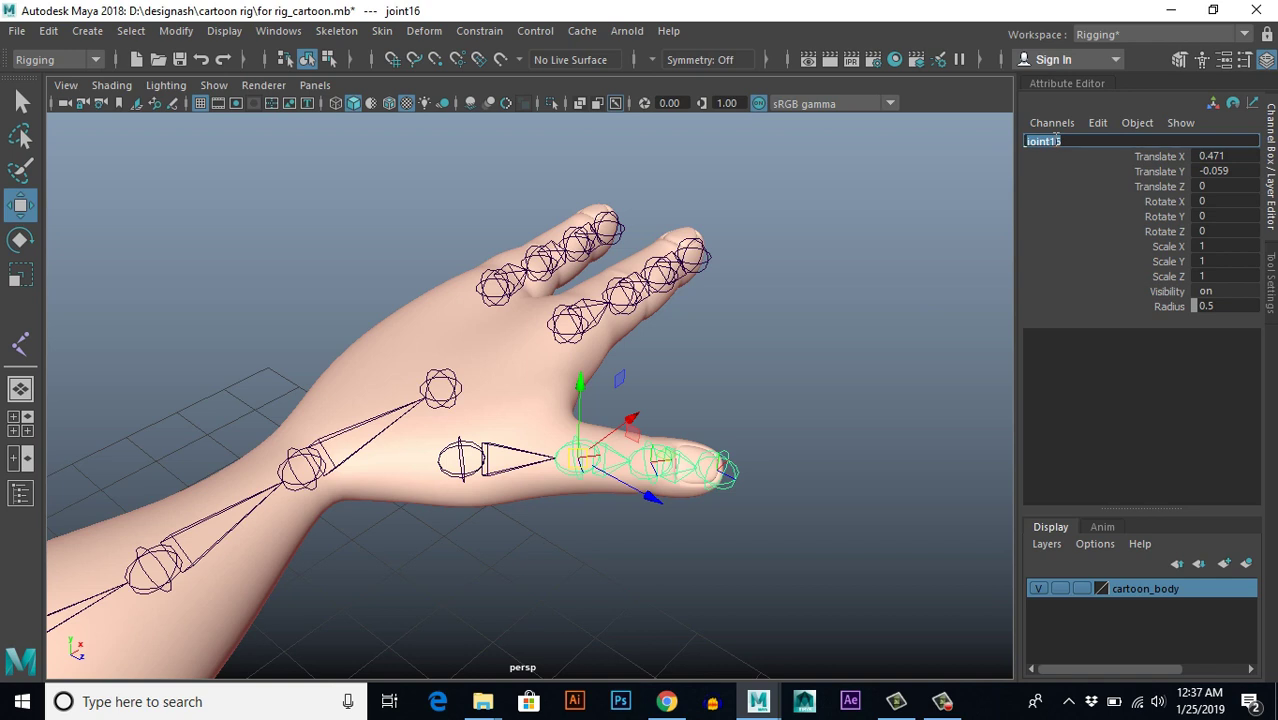
pyautogui.write('L_Thumb')
pyautogui.press('BackSpace')
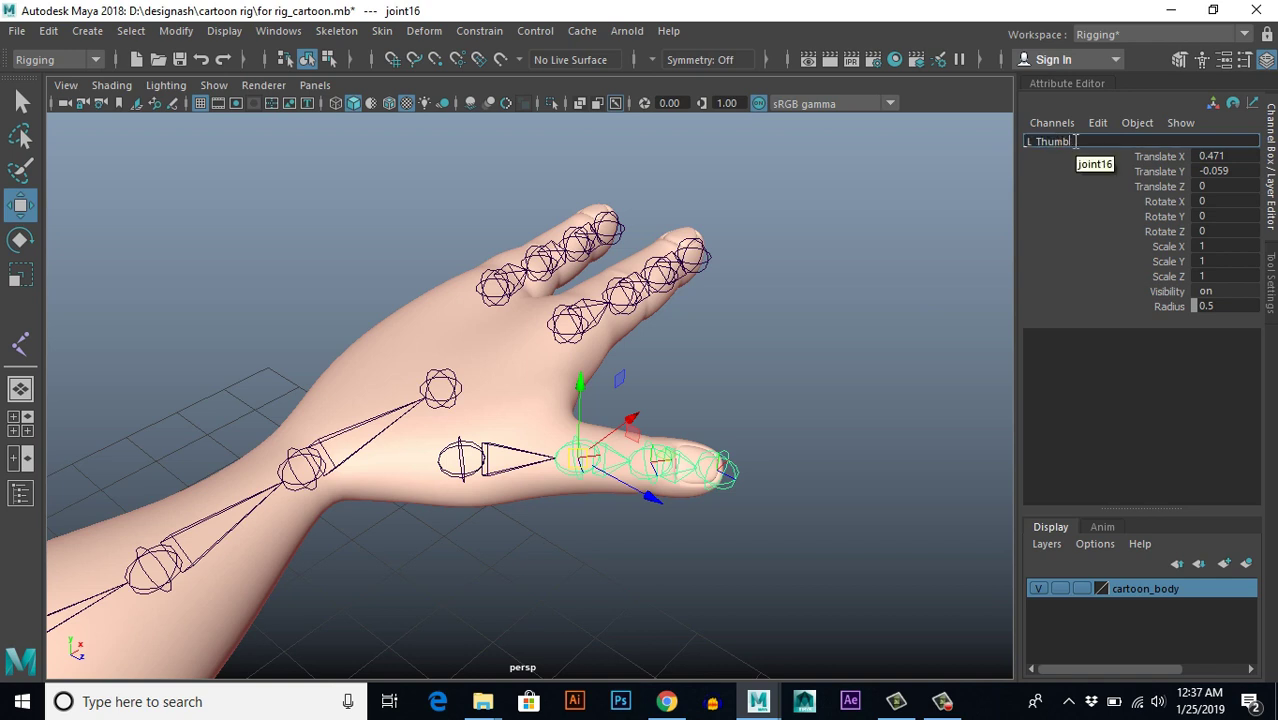
pyautogui.write('2')
# Step: Rename the third joint of the left thumb chain L_Thumb_3
pyautogui.click(655, 462)
pyautogui.doubleClick(1046, 142)
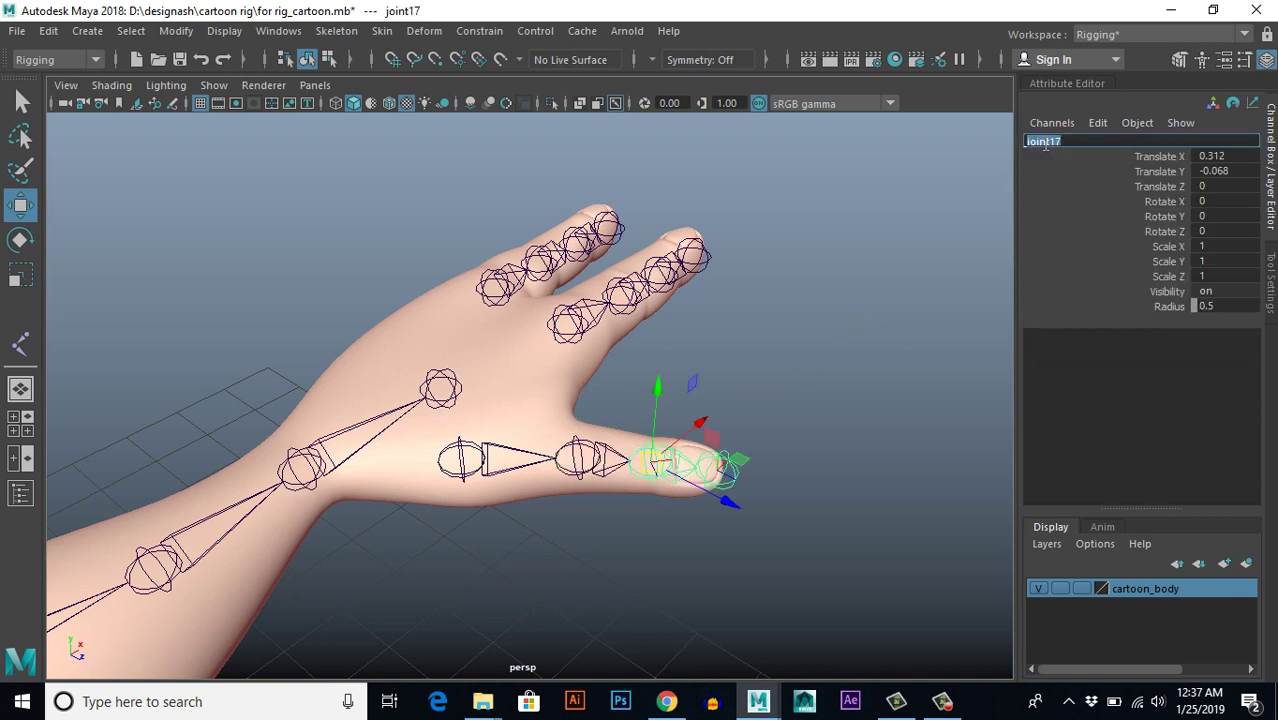
pyautogui.write('L_Thumb')
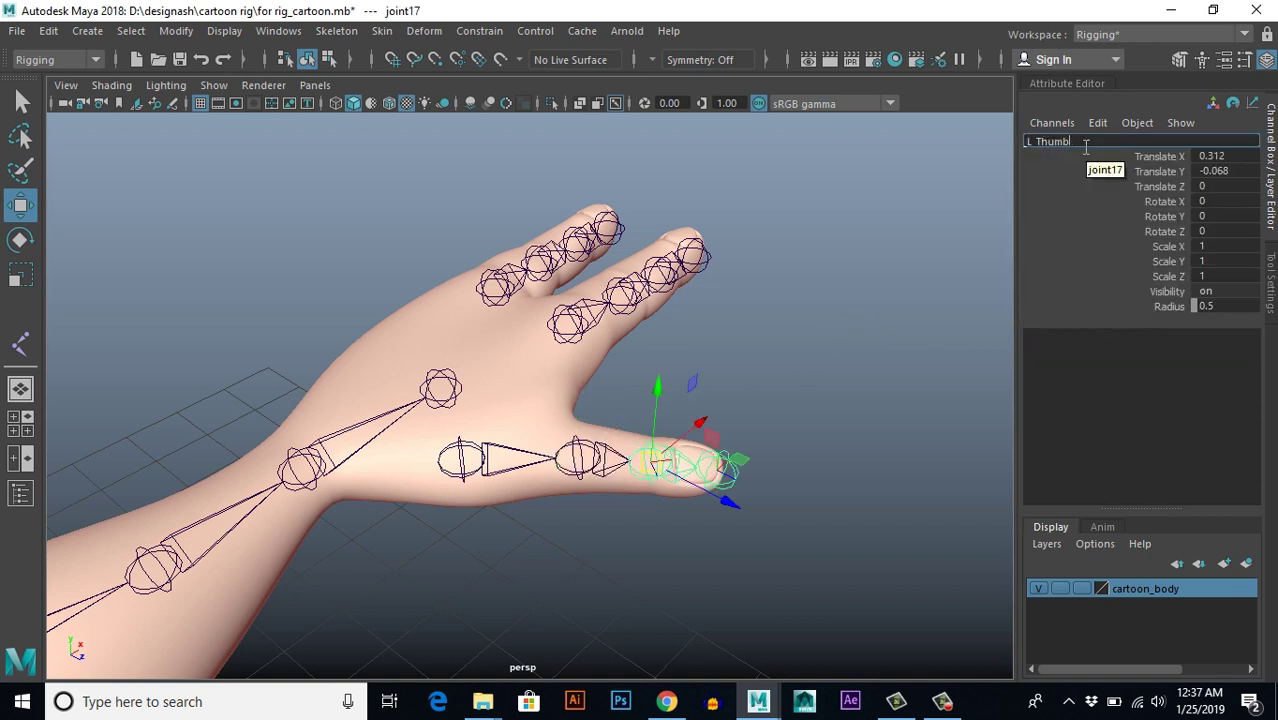
pyautogui.write('_3')
pyautogui.press('Return')
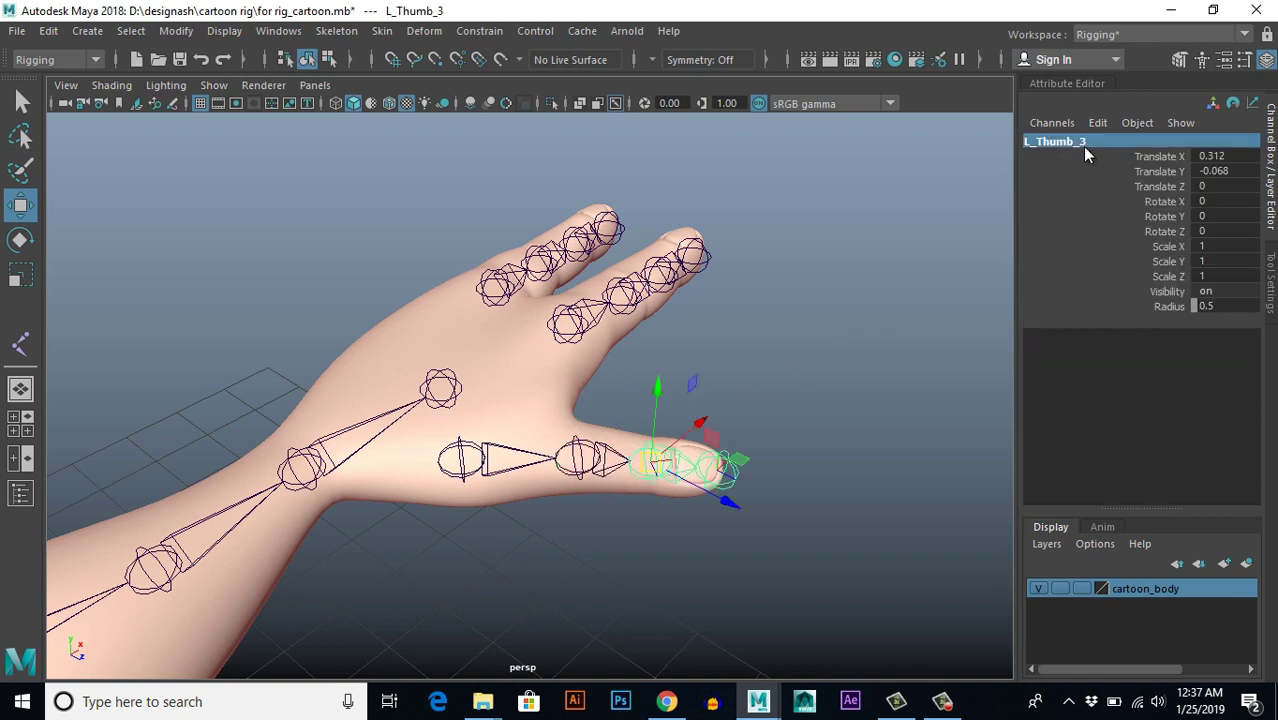
# Step: Rename the tip joint of the left thumb chain L_Thumb_4
pyautogui.press('Down')
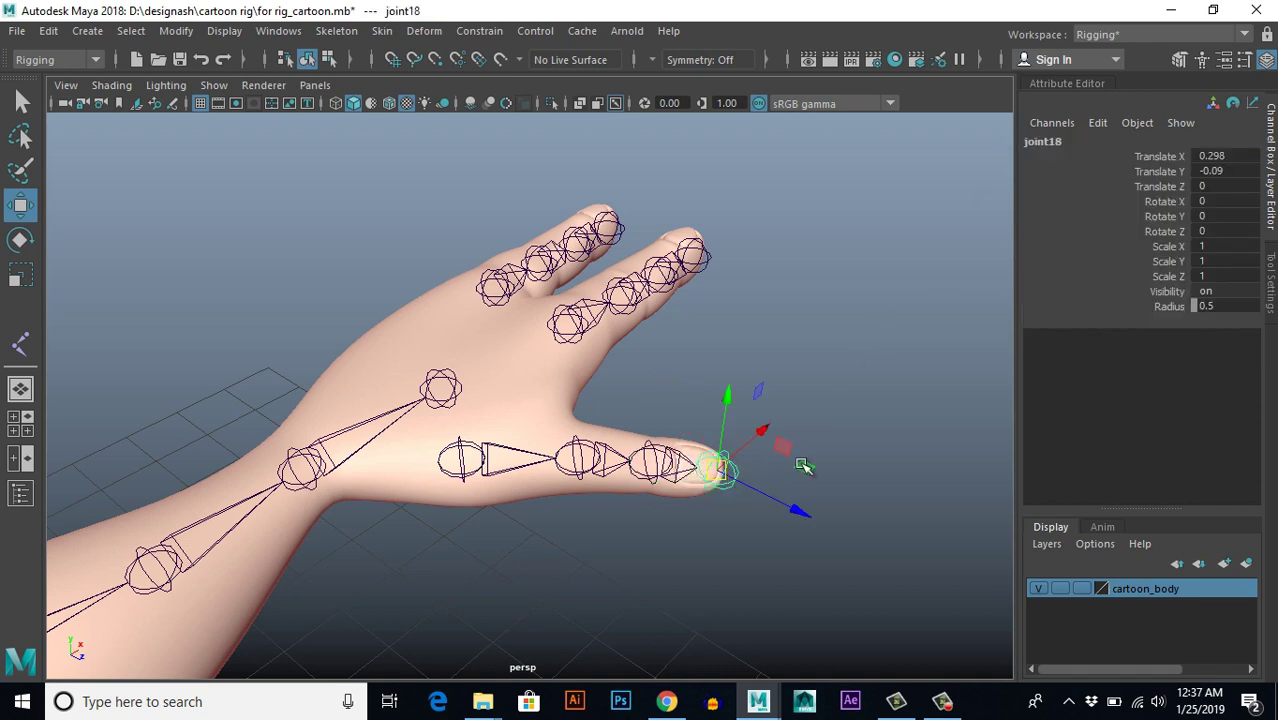
pyautogui.doubleClick(1058, 145)
pyautogui.write('L_Thumb')
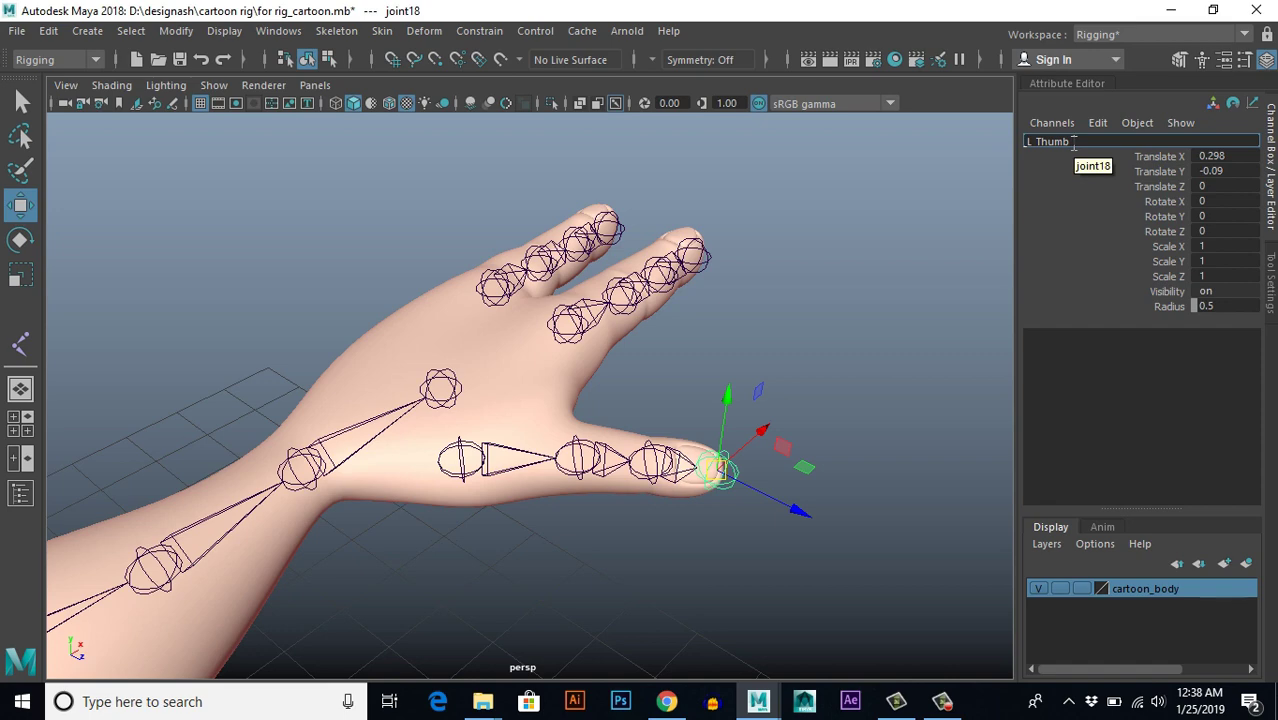
pyautogui.write('_4')
pyautogui.press('Return')
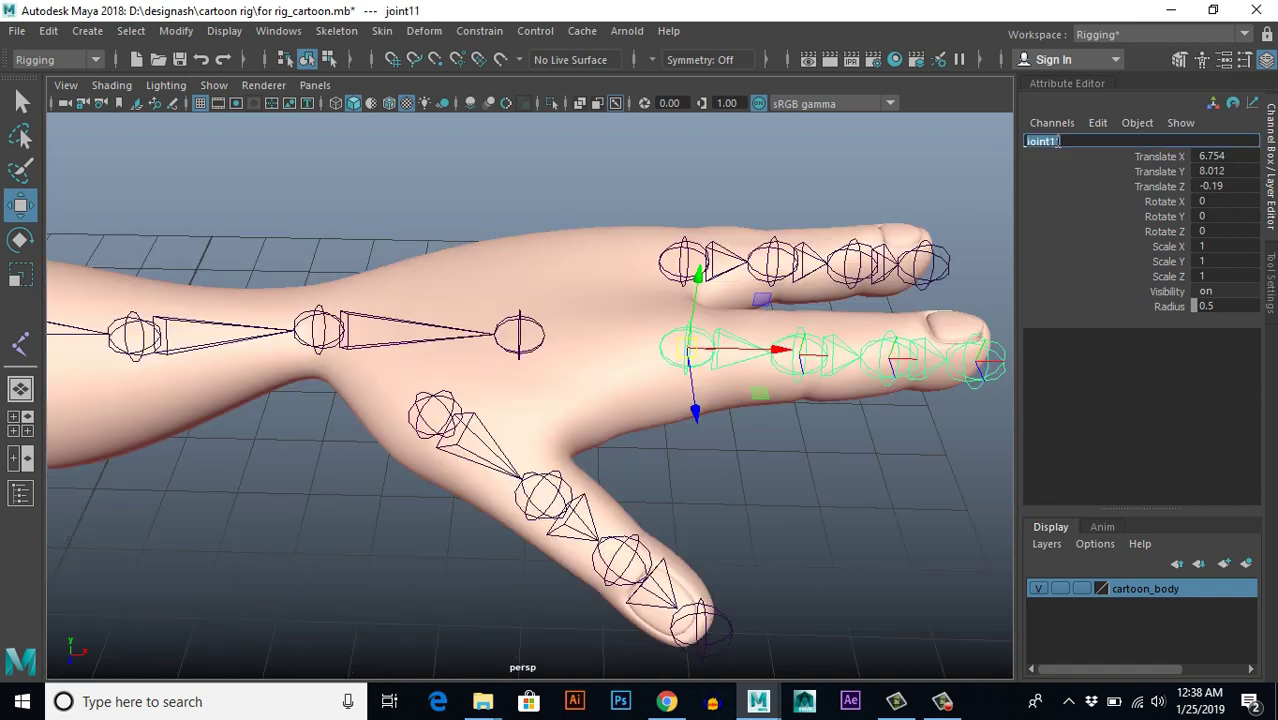
# Step: Rename the base joint of the index finger chain L_Index_4 and copy that name for reuse
pyautogui.write('L_Index_4')
pyautogui.click(1065, 143)
pyautogui.hotkey('ctrl', 'c')
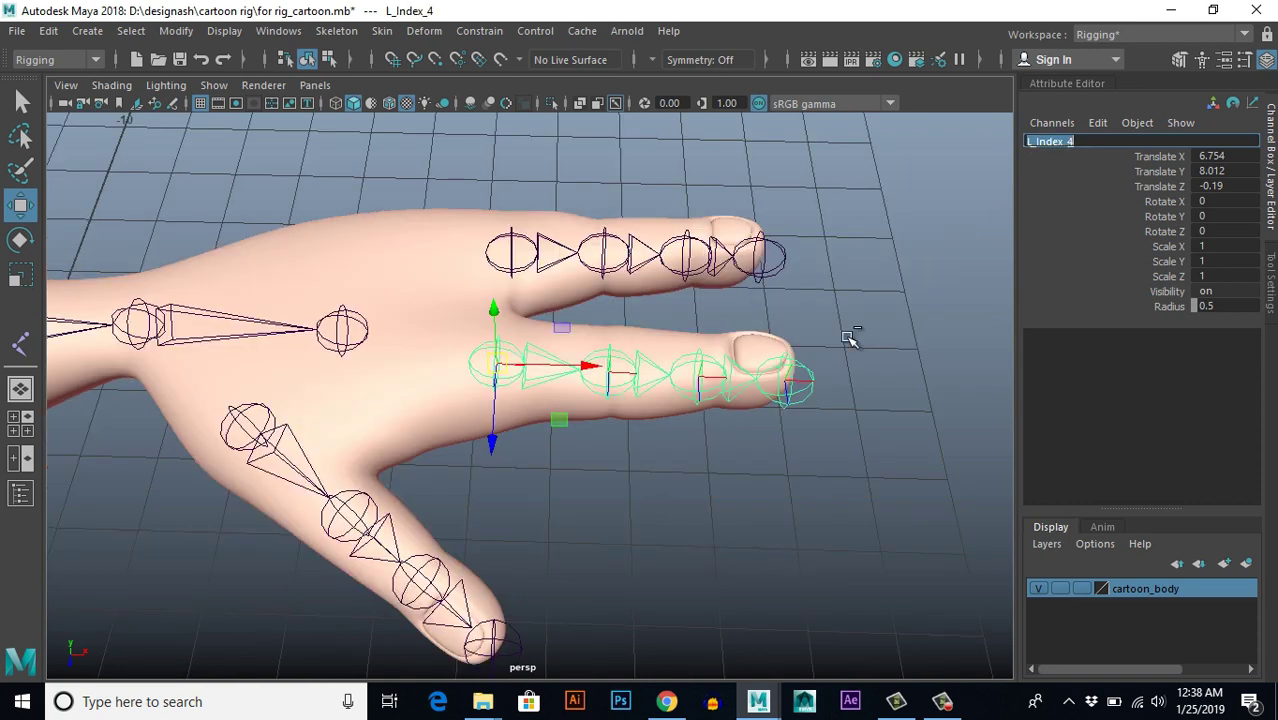
pyautogui.click(690, 448)
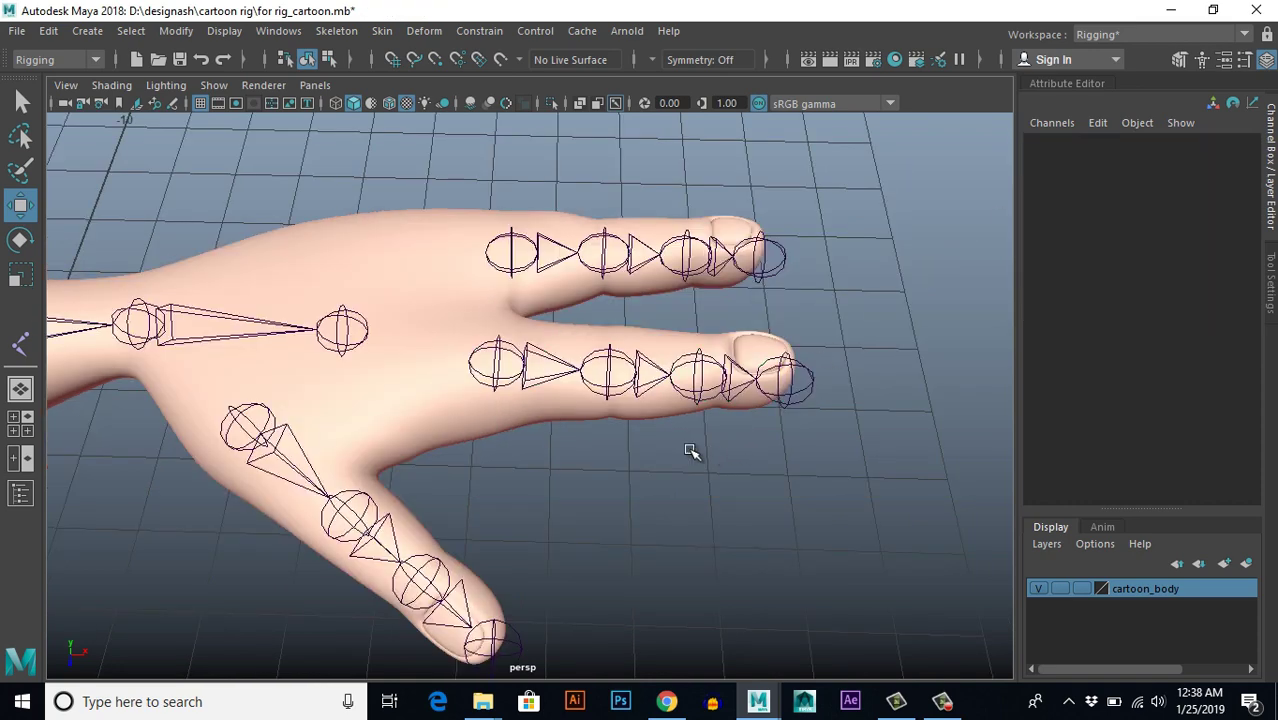
# Step: Rename the index finger's second joint from the copied name, removing its final 4 to keep the L_Index_ prefix
pyautogui.click(632, 386)
pyautogui.click(612, 378)
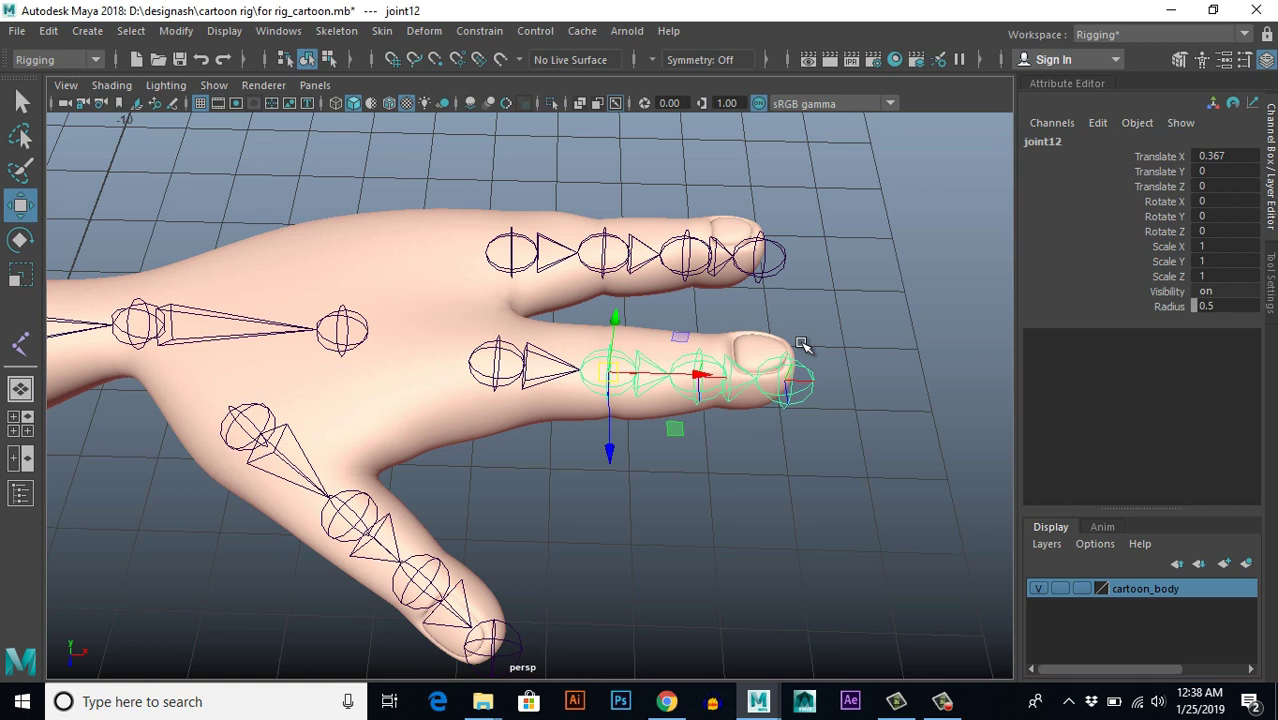
pyautogui.click(1042, 145)
pyautogui.hotkey('ctrl', 'v')
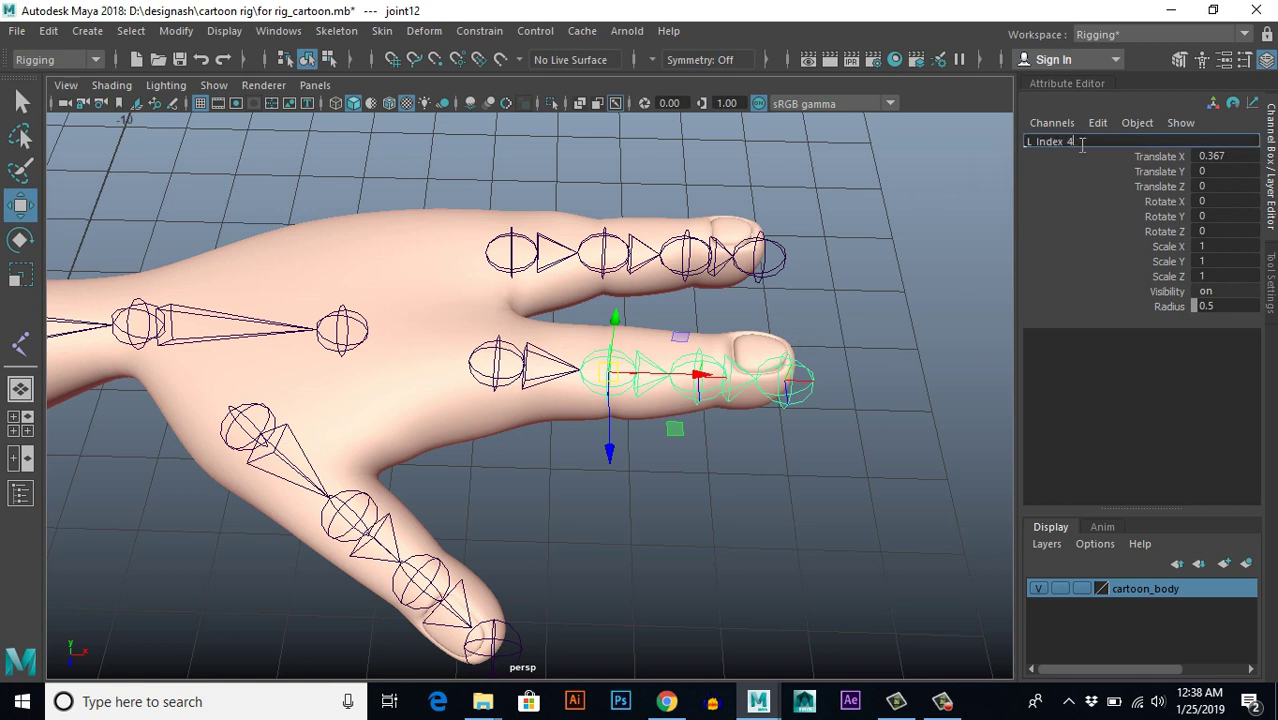
pyautogui.press('BackSpace')
pyautogui.press('Return')
# Step: Rename the index finger's third joint using the L_Index_ prefix without the copied final 4
pyautogui.click(699, 394)
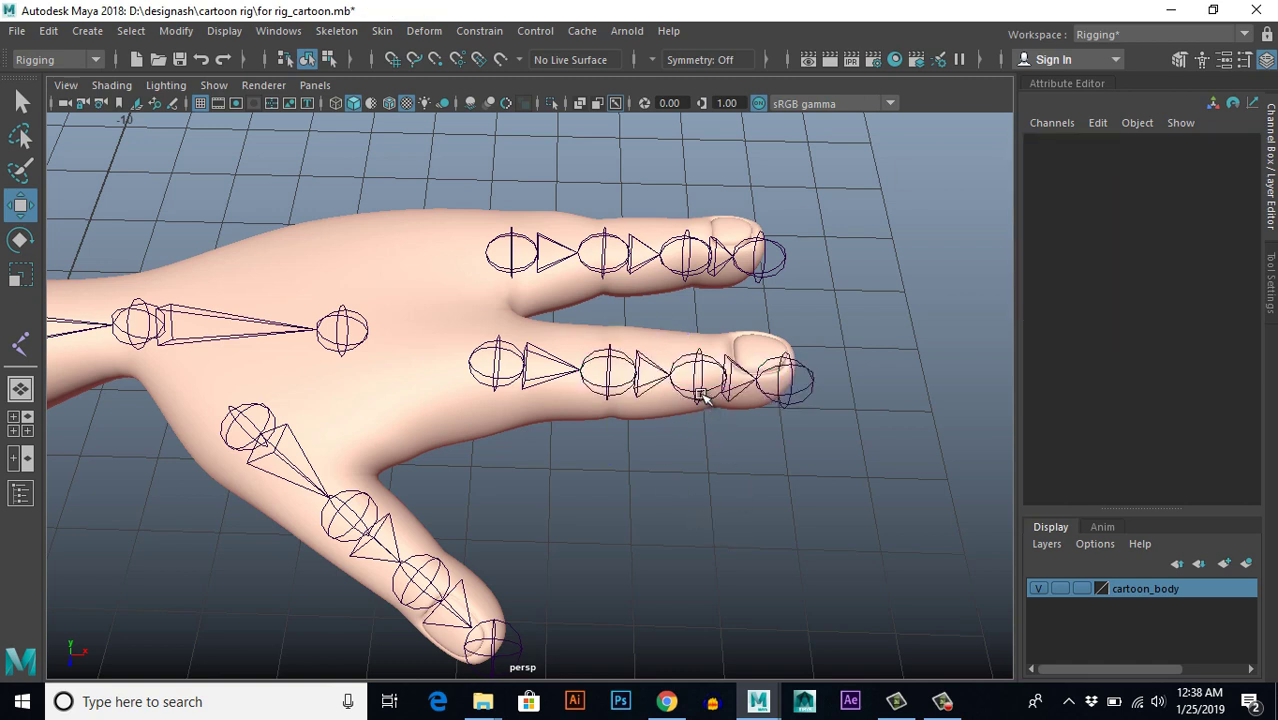
pyautogui.doubleClick(1043, 144)
pyautogui.write('L_Index_4')
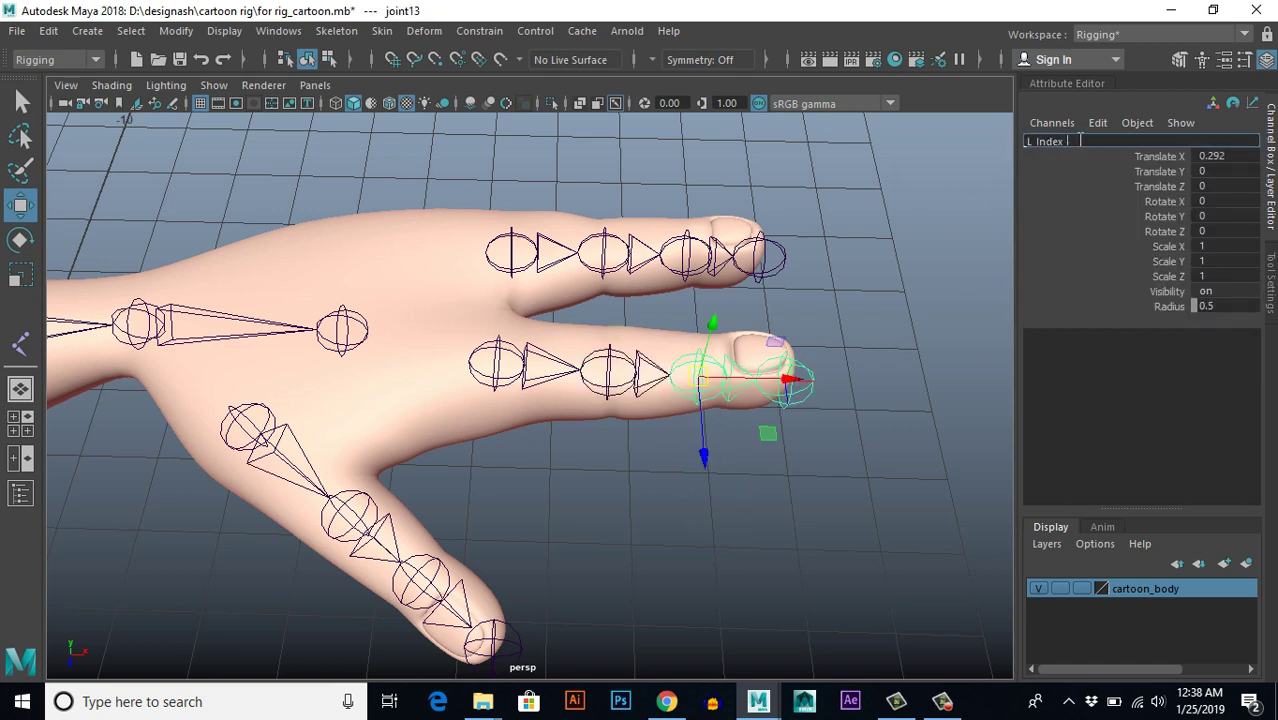
pyautogui.click(993, 194)
# Step: Rename the tip joint of the index finger chain L_Index_4
pyautogui.click(813, 373)
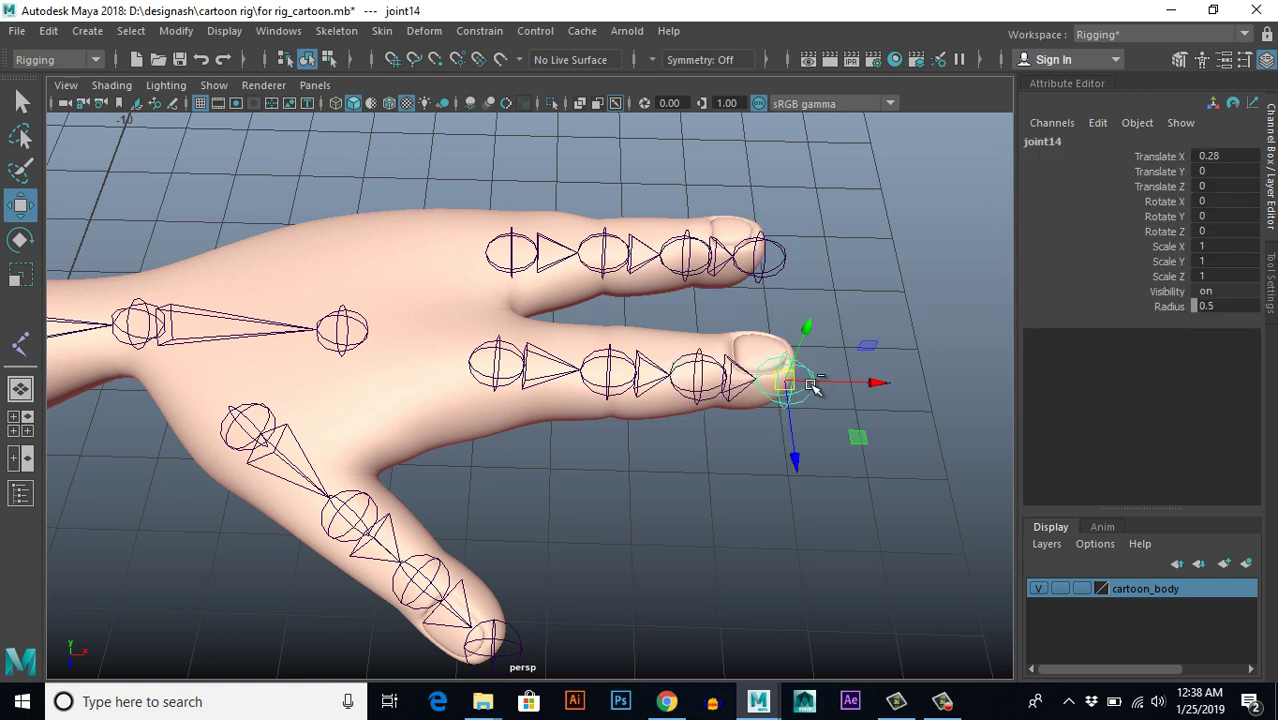
pyautogui.doubleClick(1045, 143)
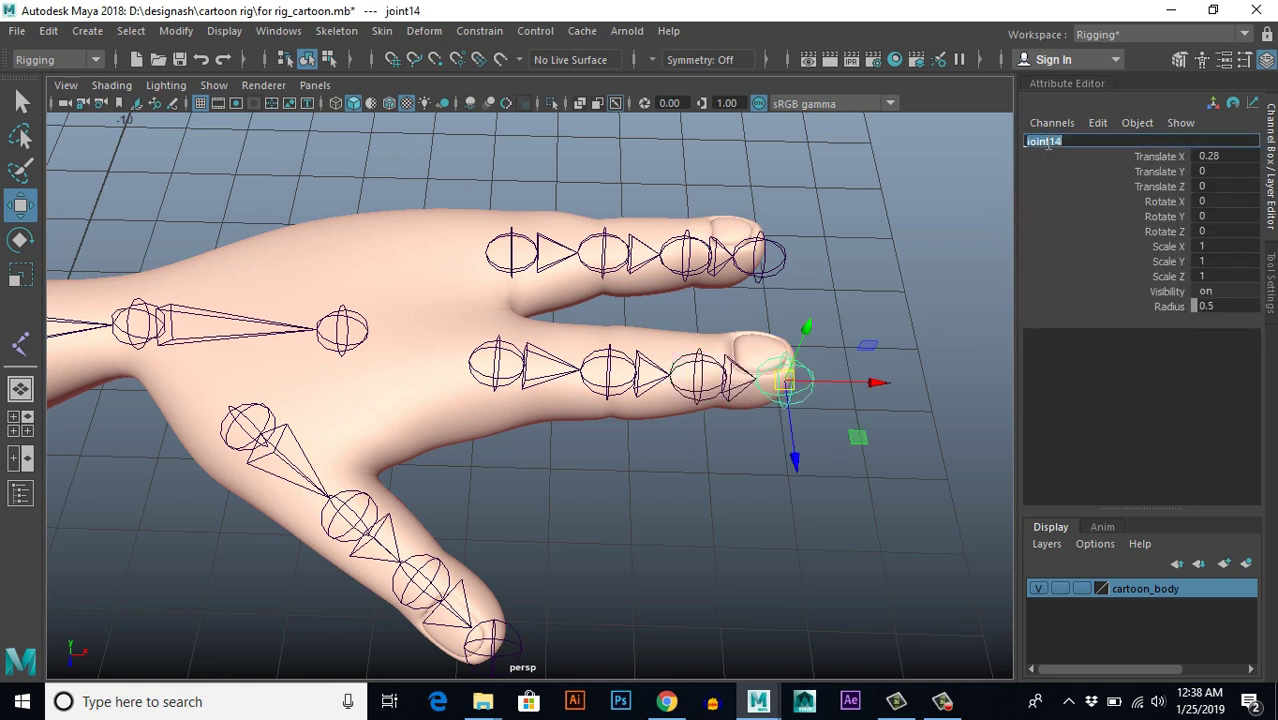
pyautogui.write('L_Index_4')
pyautogui.press('Return')
pyautogui.click(813, 277)
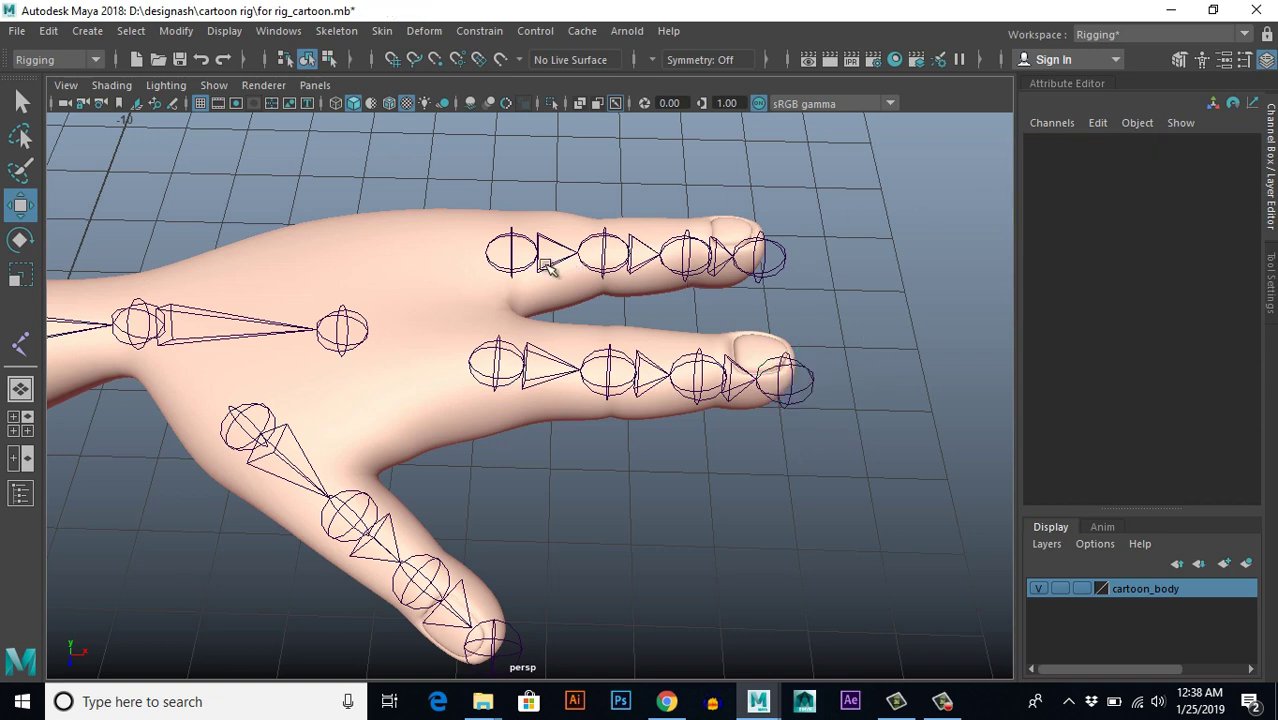
# Step: Rename the pinky chain's base joint L_pinky_4 by replacing Index with pinky in the copied name
pyautogui.click(506, 258)
pyautogui.click(510, 256)
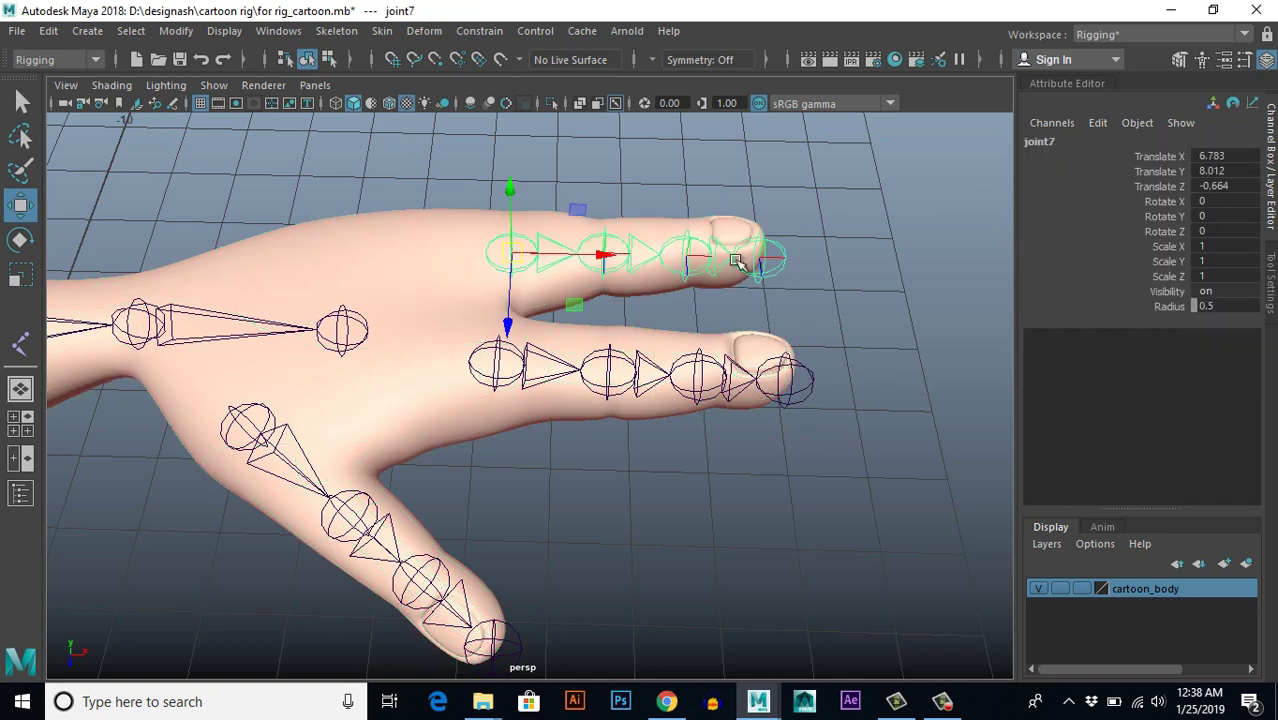
pyautogui.click(1058, 142)
pyautogui.hotkey('ctrl', 'v')
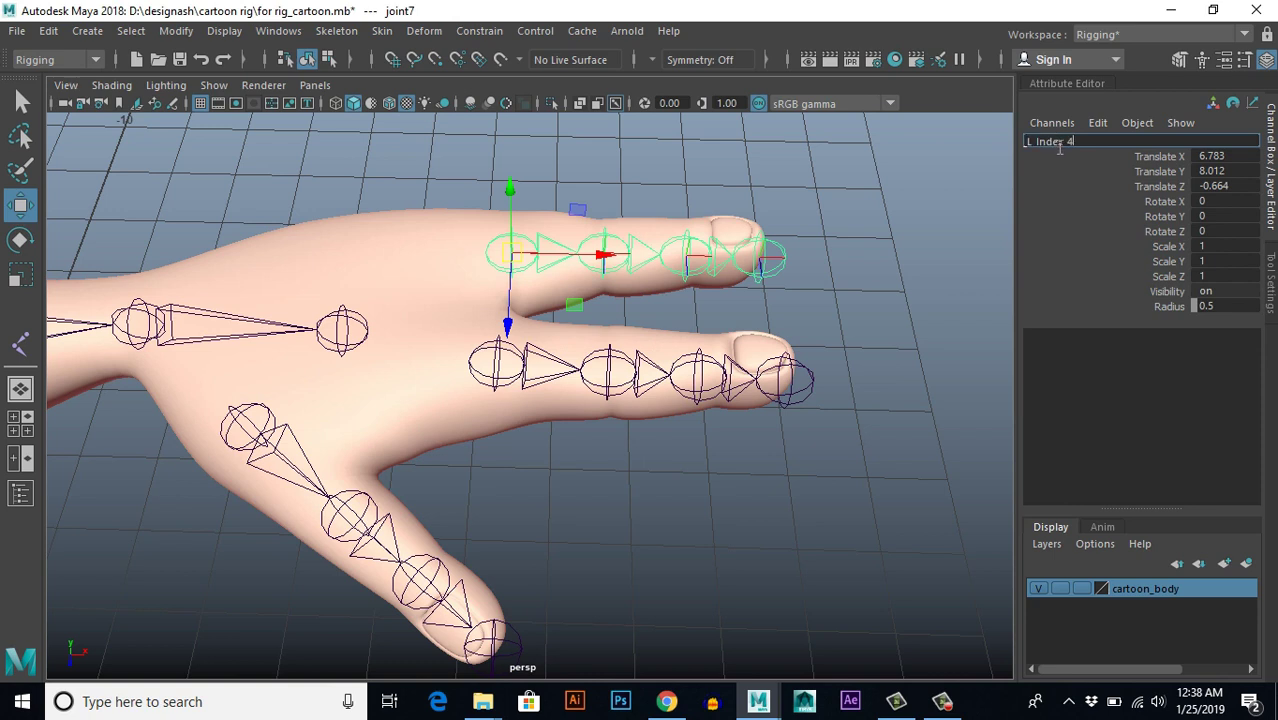
pyautogui.press('BackSpace')
pyautogui.press('BackSpace')
pyautogui.press('BackSpace')
pyautogui.press('BackSpace')
pyautogui.press('BackSpace')
pyautogui.write('pinky')
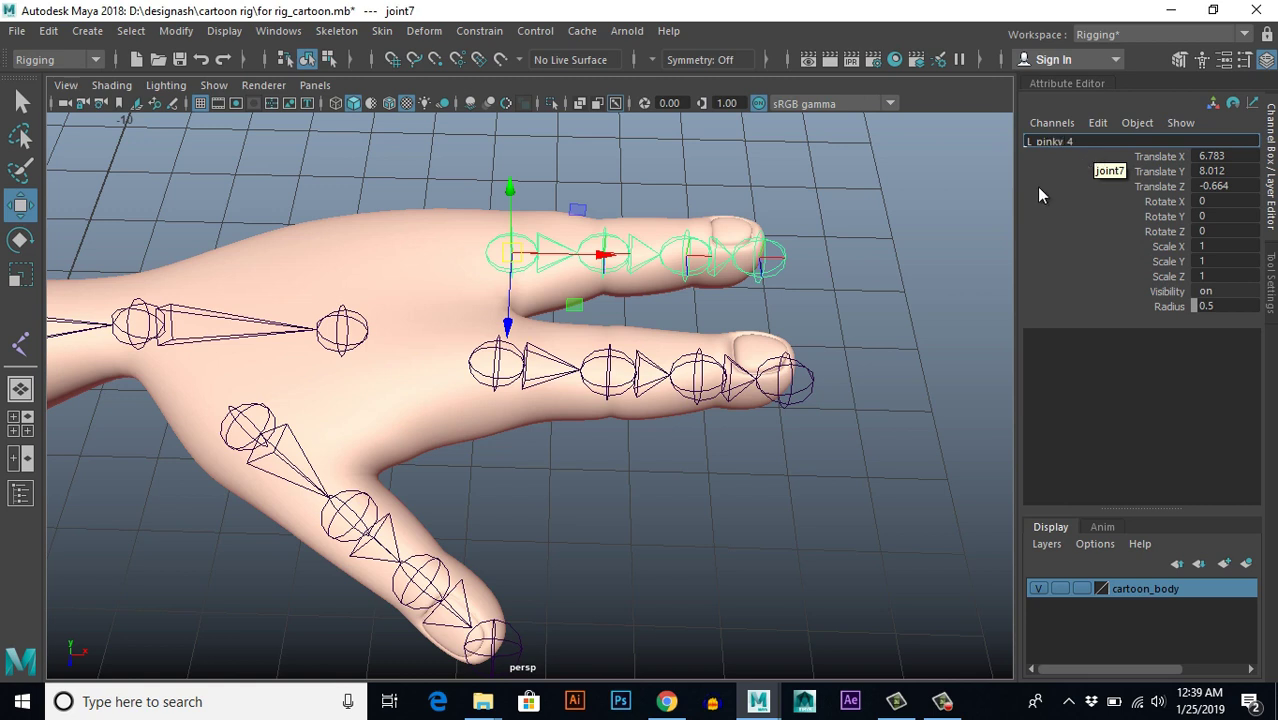
pyautogui.click(921, 208)
pyautogui.hotkey('ctrl', 'z')
pyautogui.click(704, 177)
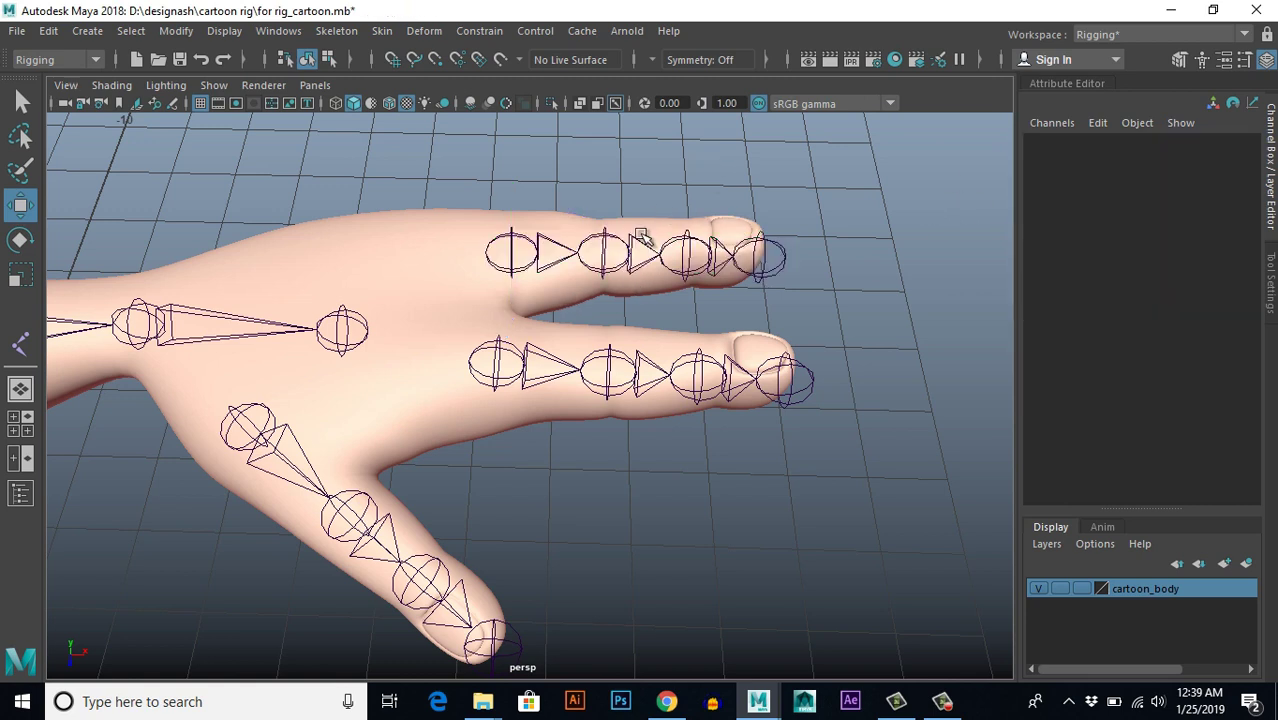
# Step: Rename the second joint of the pinky chain L_pinky_4
pyautogui.click(606, 252)
pyautogui.doubleClick(1040, 141)
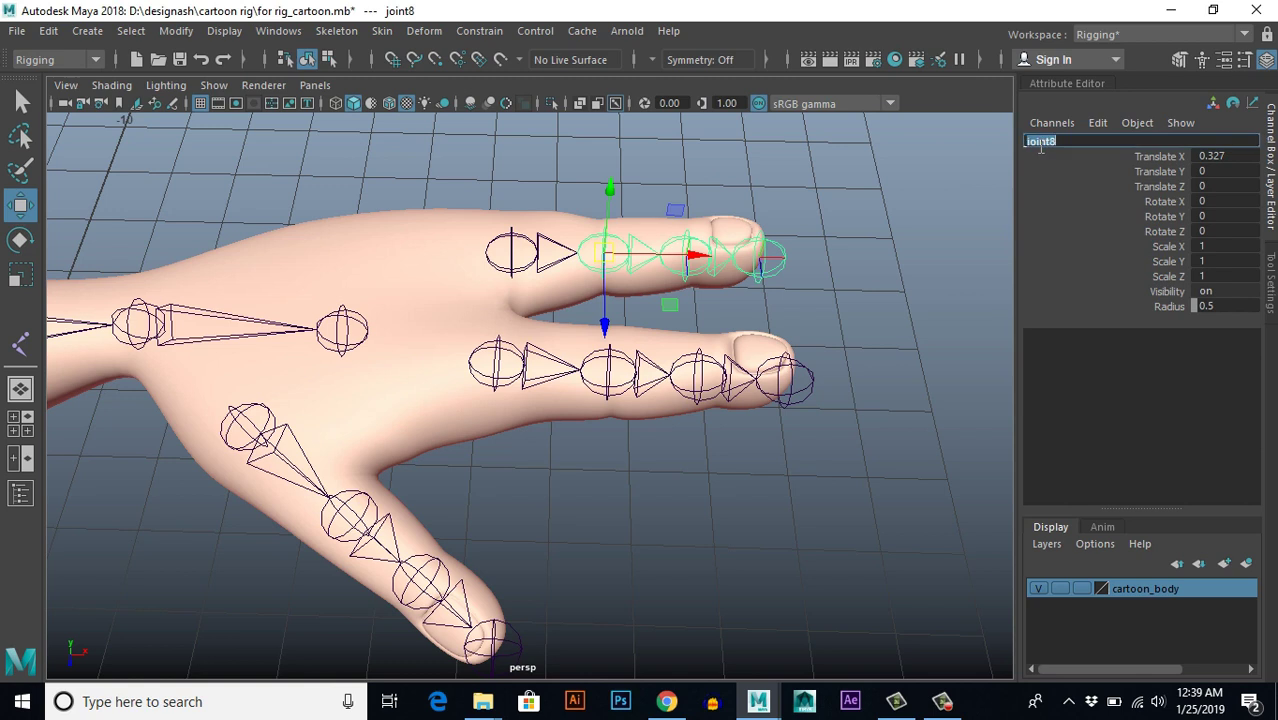
pyautogui.write('L_pinky_4')
pyautogui.click(910, 225)
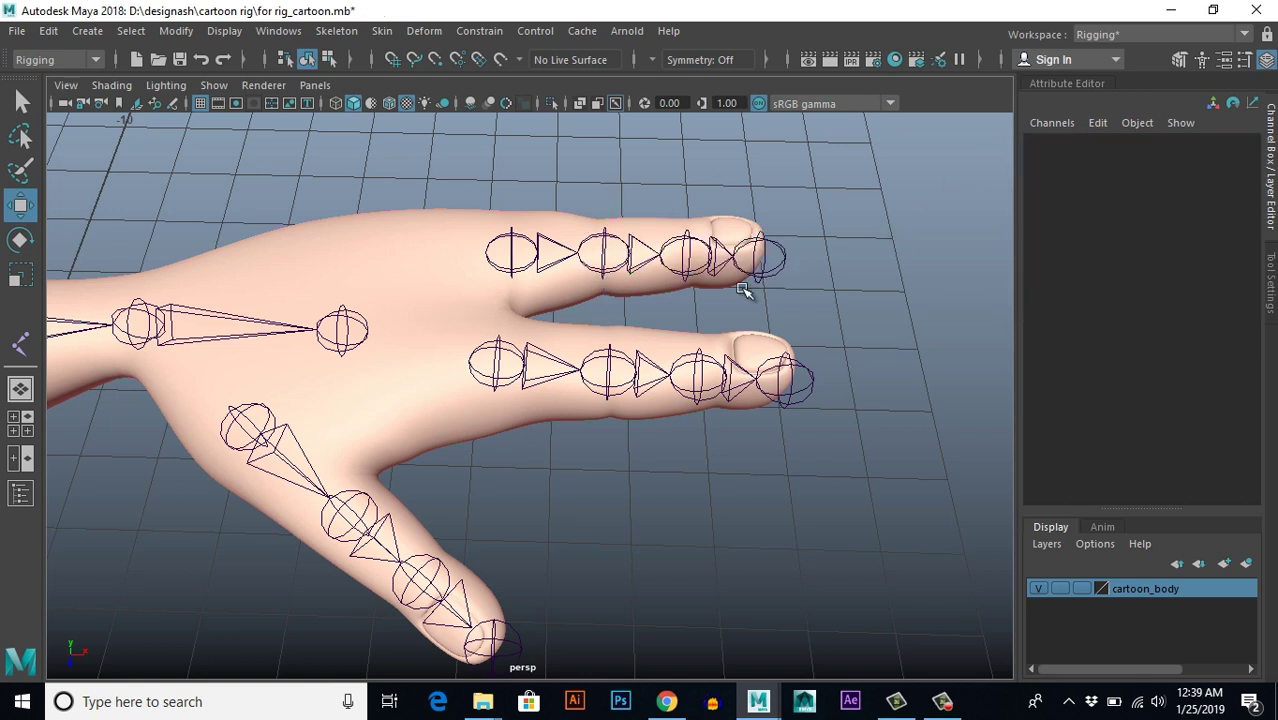
# Step: Rename the third joint of the pinky finger chain using the L_pinky_ prefix
pyautogui.click(688, 255)
pyautogui.doubleClick(1036, 144)
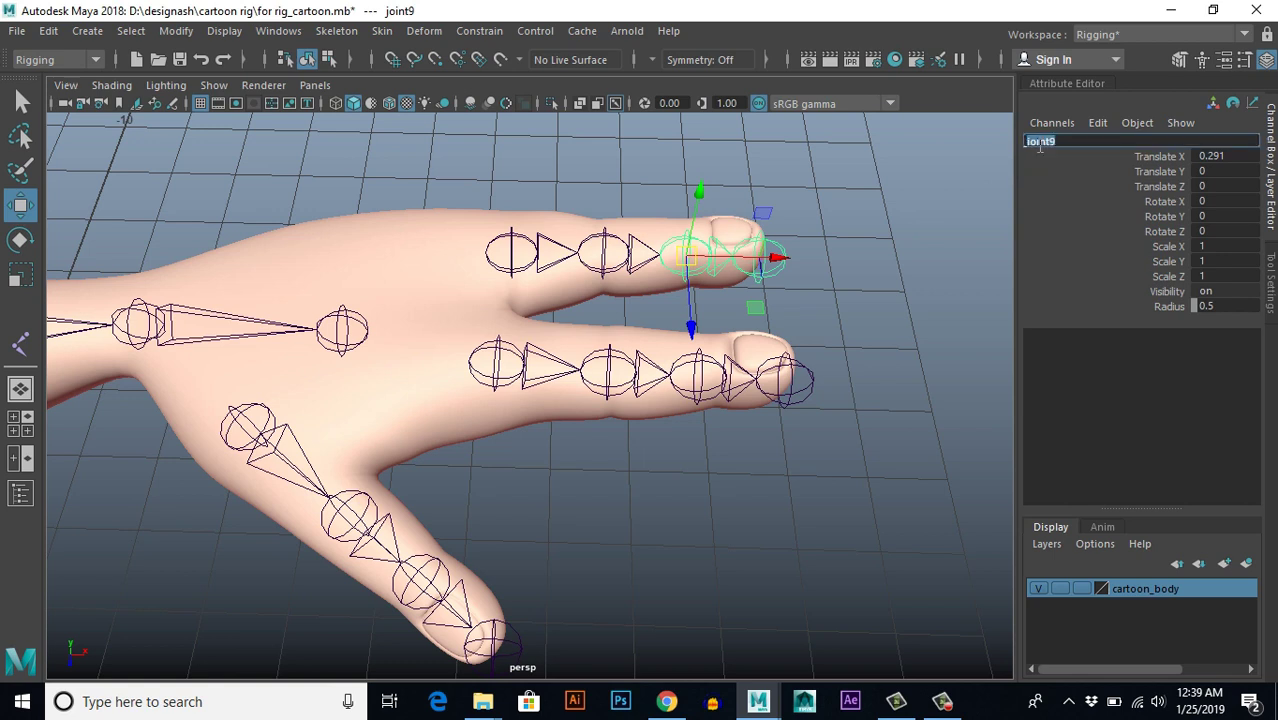
pyautogui.write('L_pinky_4')
pyautogui.click(822, 265)
# Step: Rename the tip joint of the pinky chain L_pinky_1
pyautogui.click(768, 258)
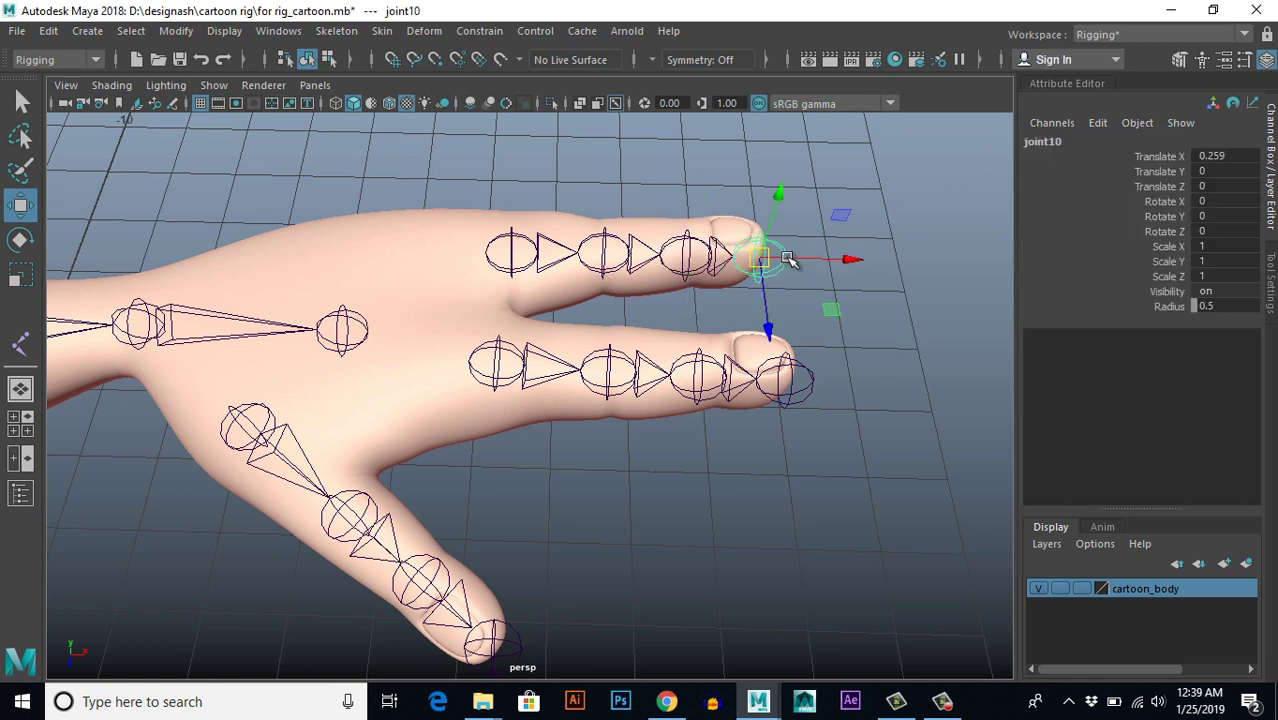
pyautogui.doubleClick(1046, 144)
pyautogui.write('L_pinky_4')
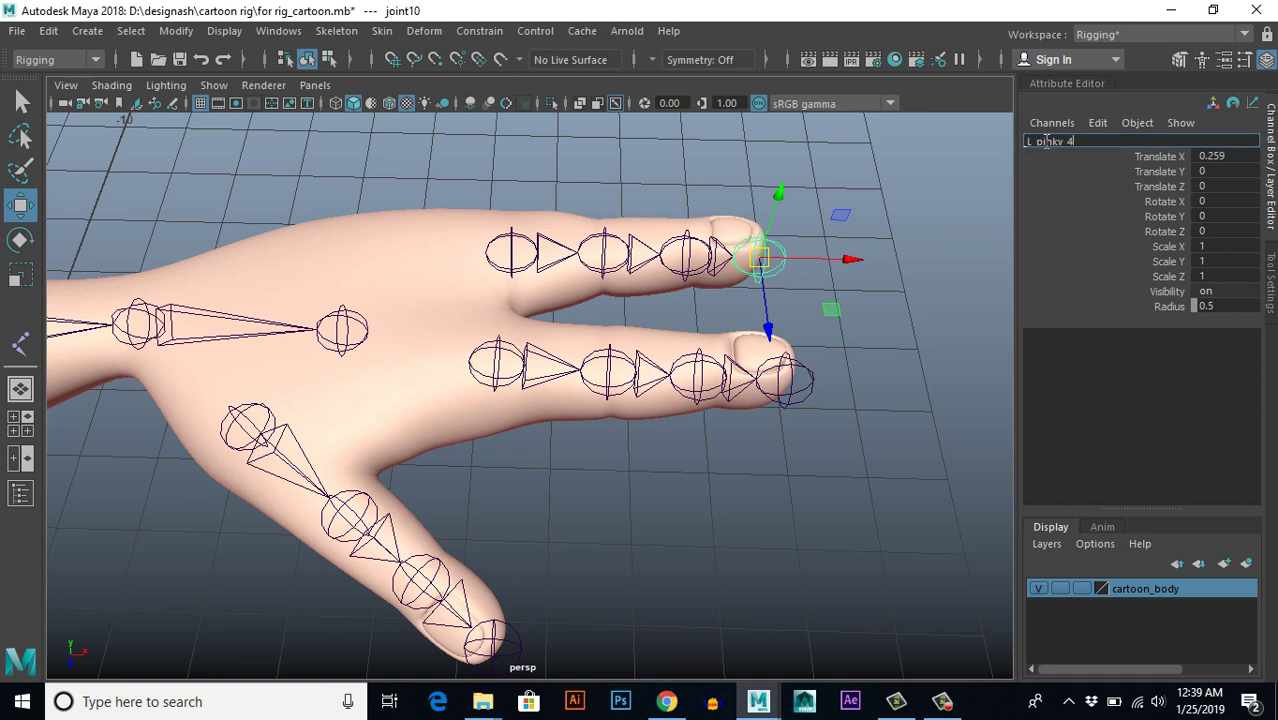
pyautogui.press('Return')
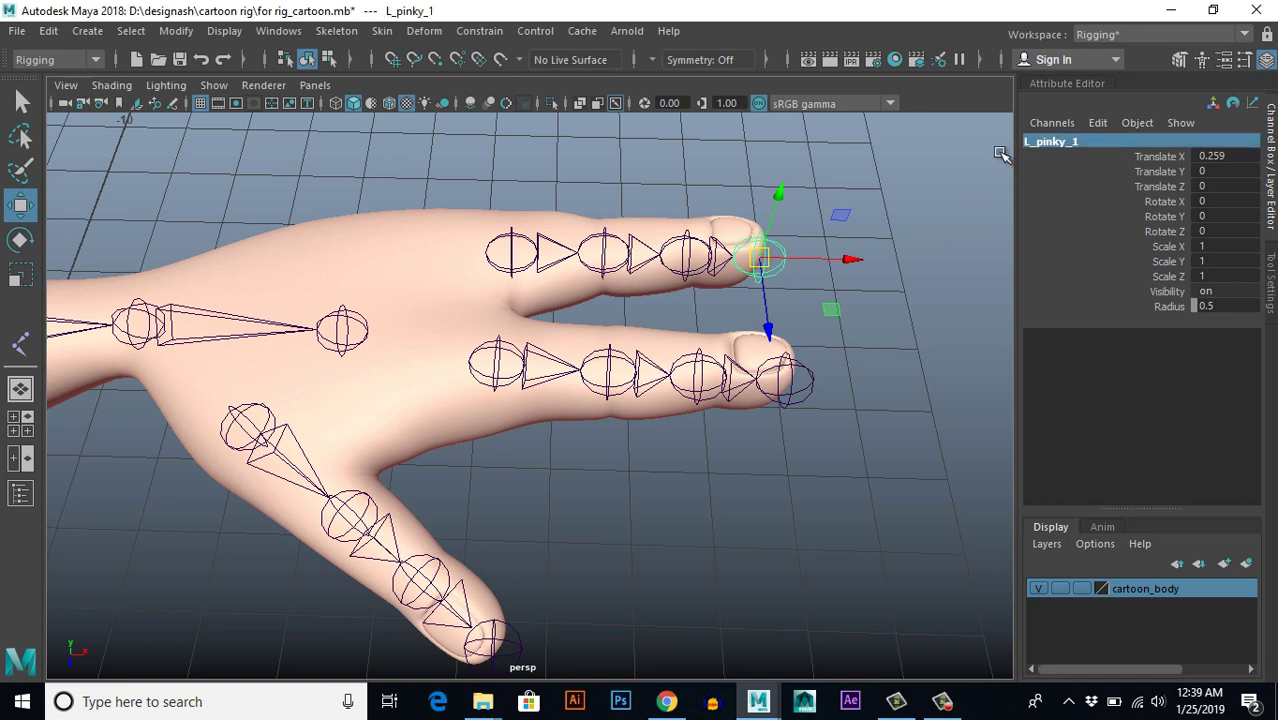
pyautogui.click(843, 313)
# Step: Rename the thumb chain's base joint L_Thumb_4
pyautogui.keyDown('alt'); pyautogui.moveTo(843, 313); pyautogui.dragTo(545, 513); pyautogui.keyUp('alt')
pyautogui.click(448, 348)
pyautogui.doubleClick(1058, 141)
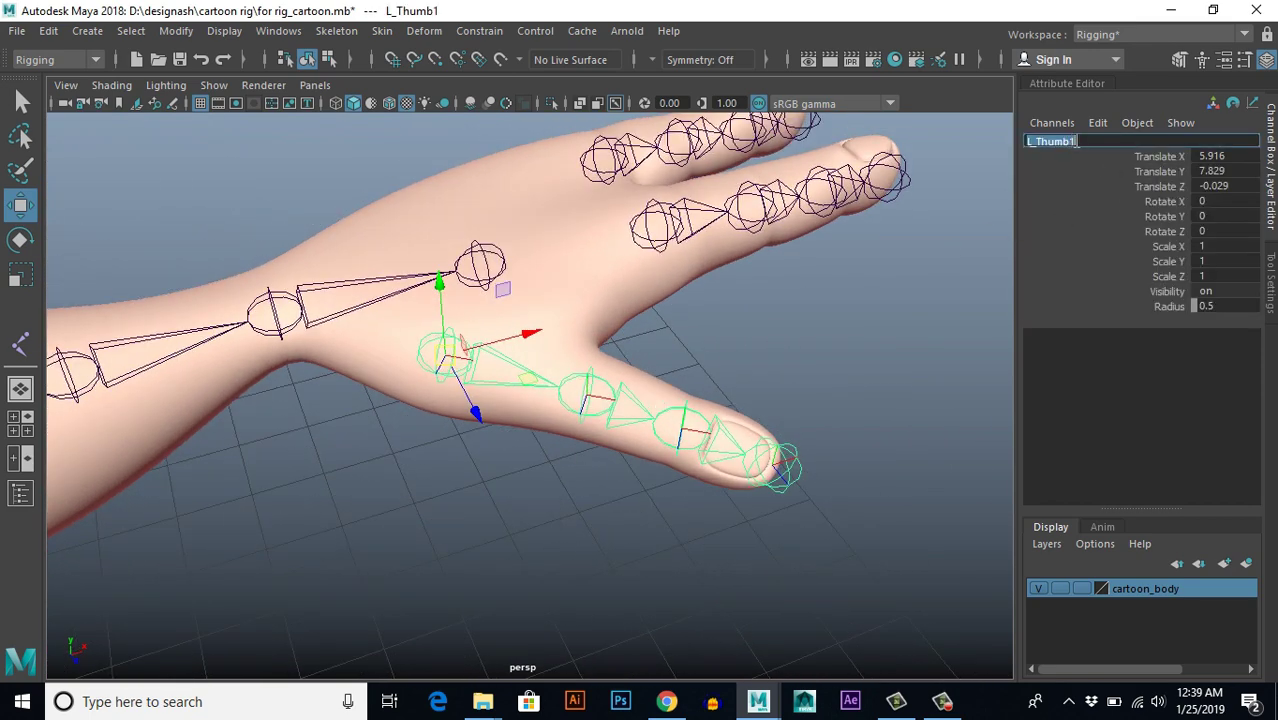
pyautogui.click(1084, 141)
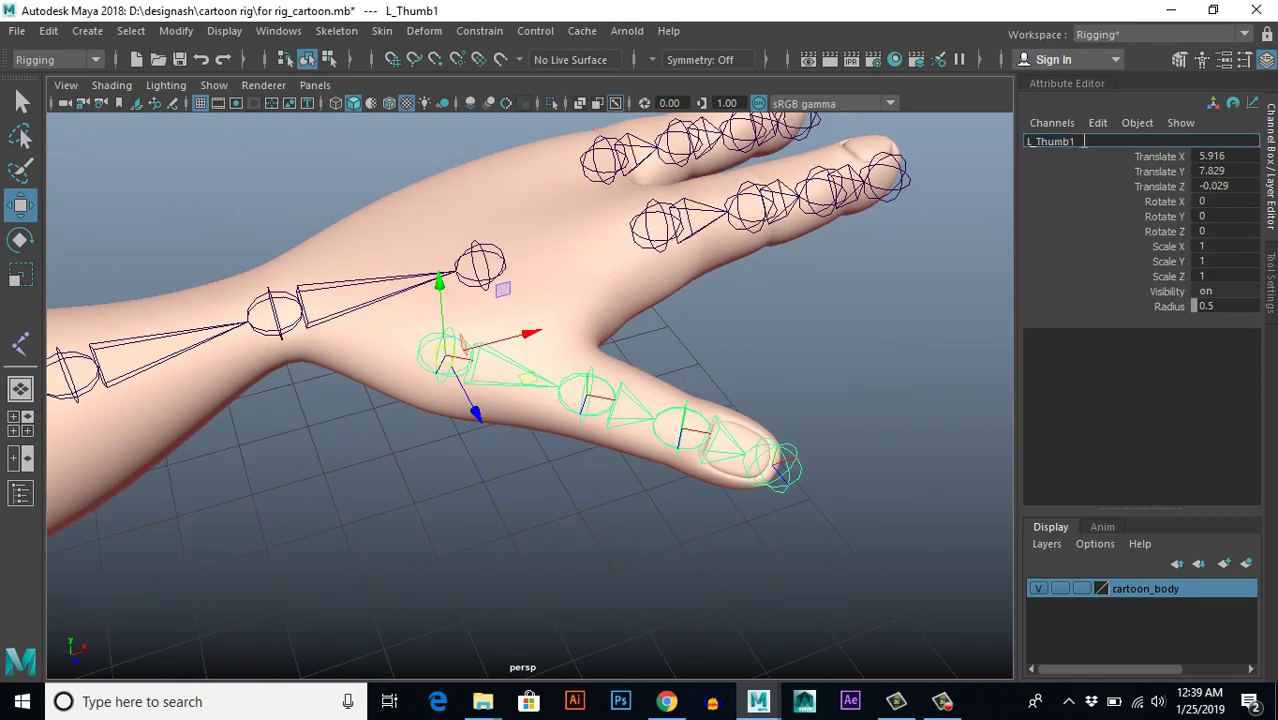
# Step: Rename the second joint of the thumb chain L_Thumb_3
pyautogui.click(590, 399)
pyautogui.doubleClick(1070, 141)
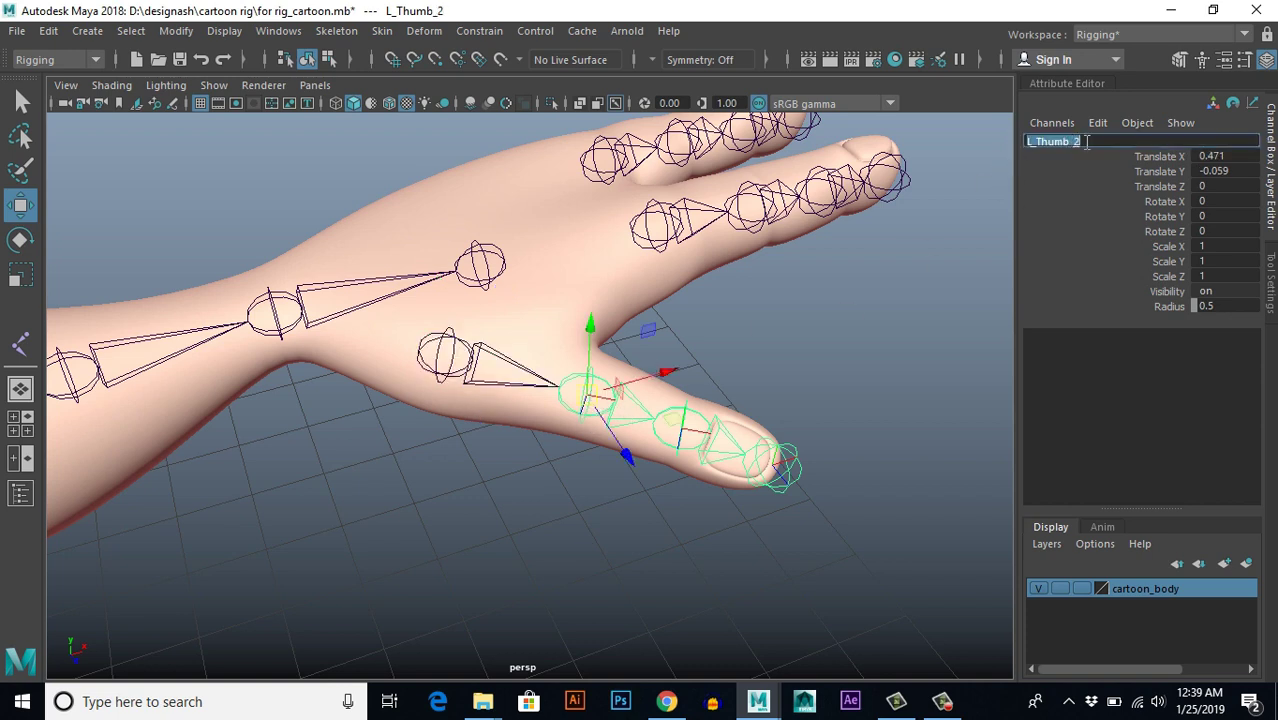
pyautogui.click(1090, 141)
pyautogui.write('3')
pyautogui.press('Return')
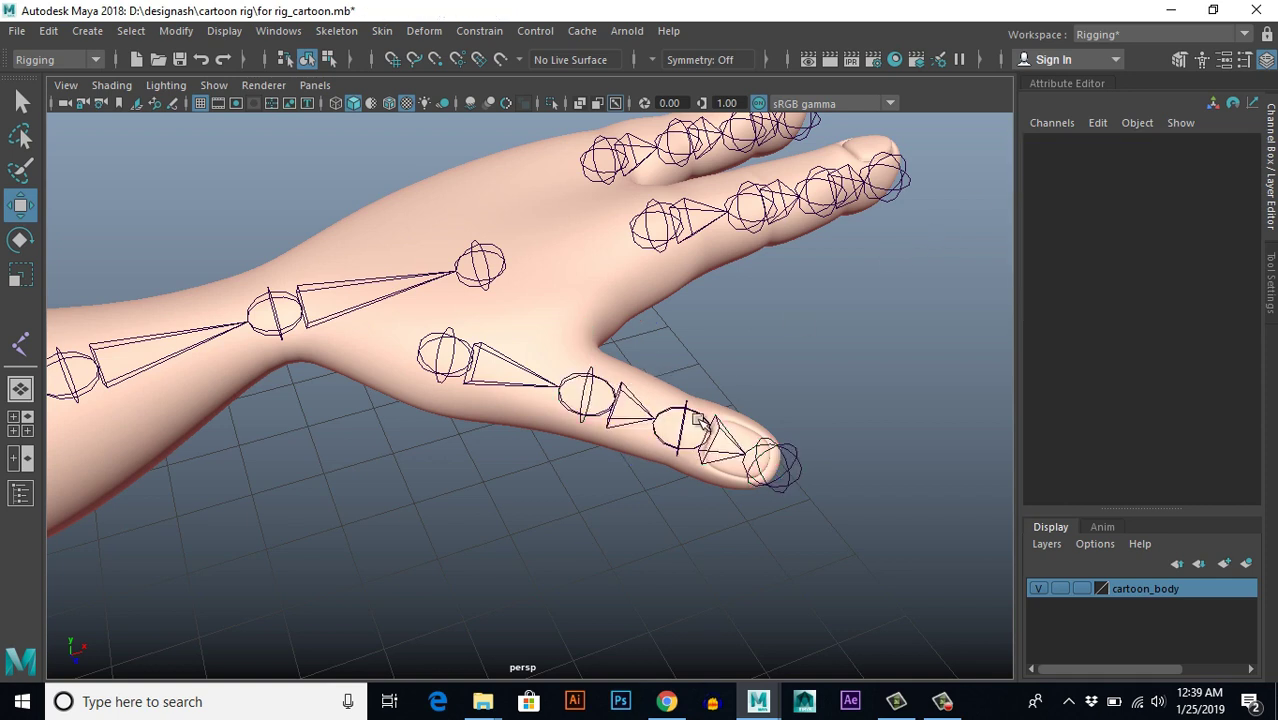
# Step: Rename the thumb's third joint L_Thumb_2 and replace the number ending the thumb tip joint's name
pyautogui.click(683, 425)
pyautogui.click(1086, 144)
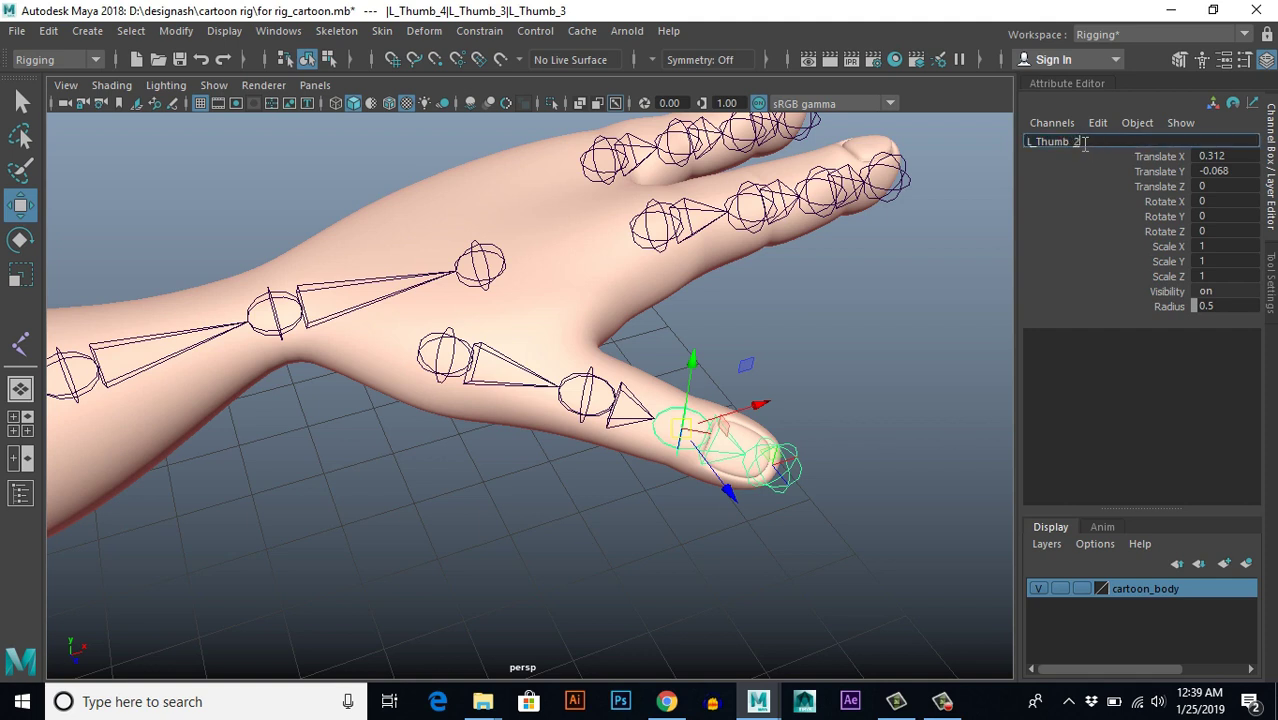
pyautogui.click(777, 462)
pyautogui.click(1083, 143)
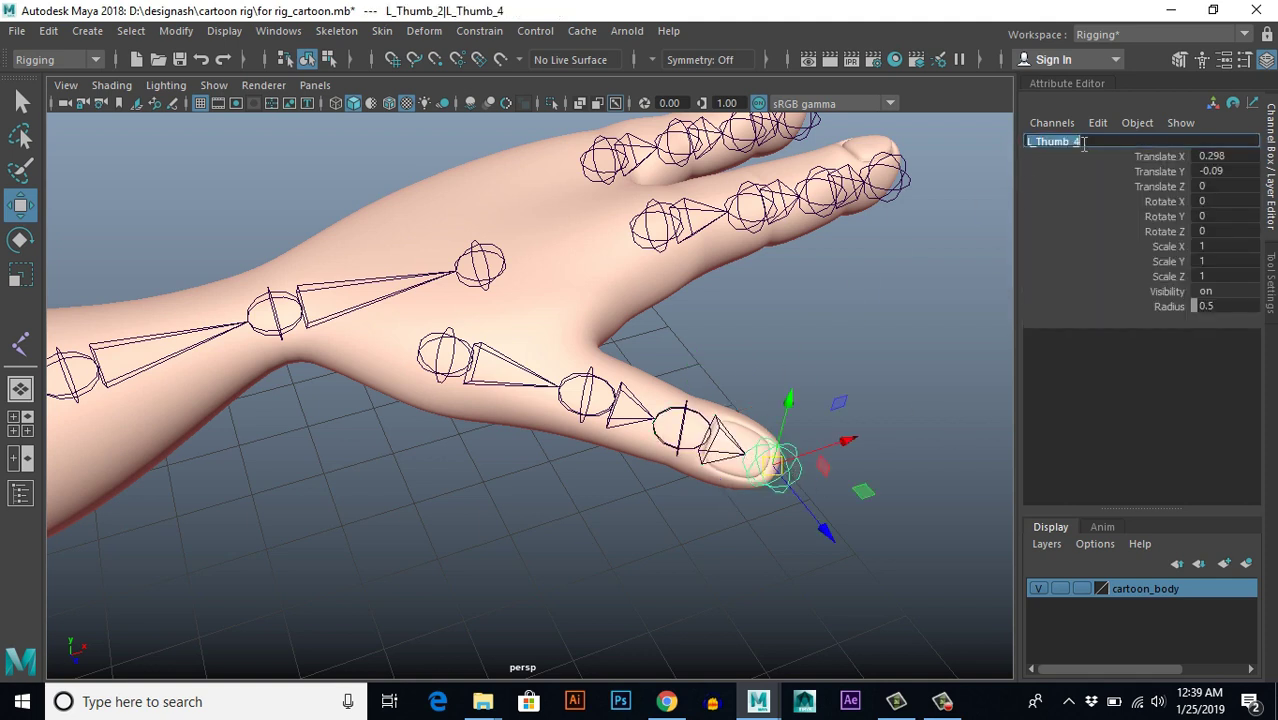
pyautogui.press('BackSpace')
pyautogui.write('3')
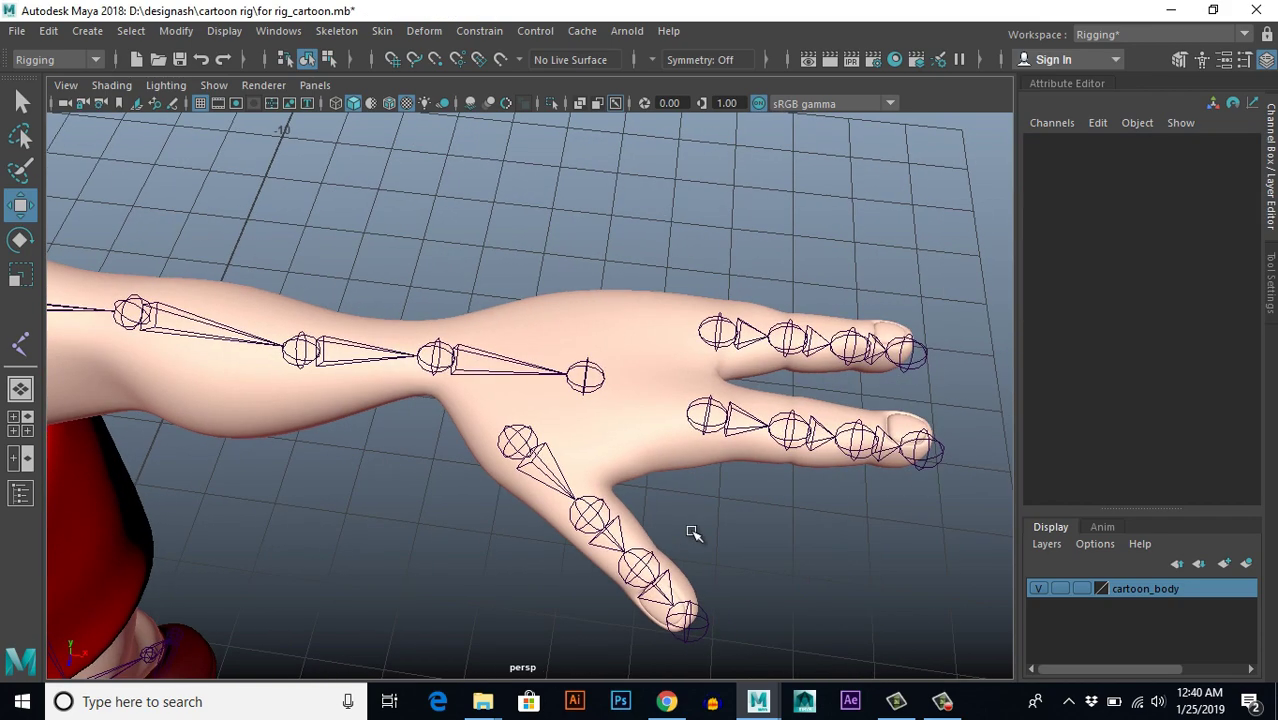
# Step: Parent the base joints of the left pinky and index finger chains to the L_palm joint
pyautogui.keyDown('alt'); pyautogui.moveTo(690, 531); pyautogui.dragTo(620, 480); pyautogui.keyUp('alt')
pyautogui.click(697, 326)
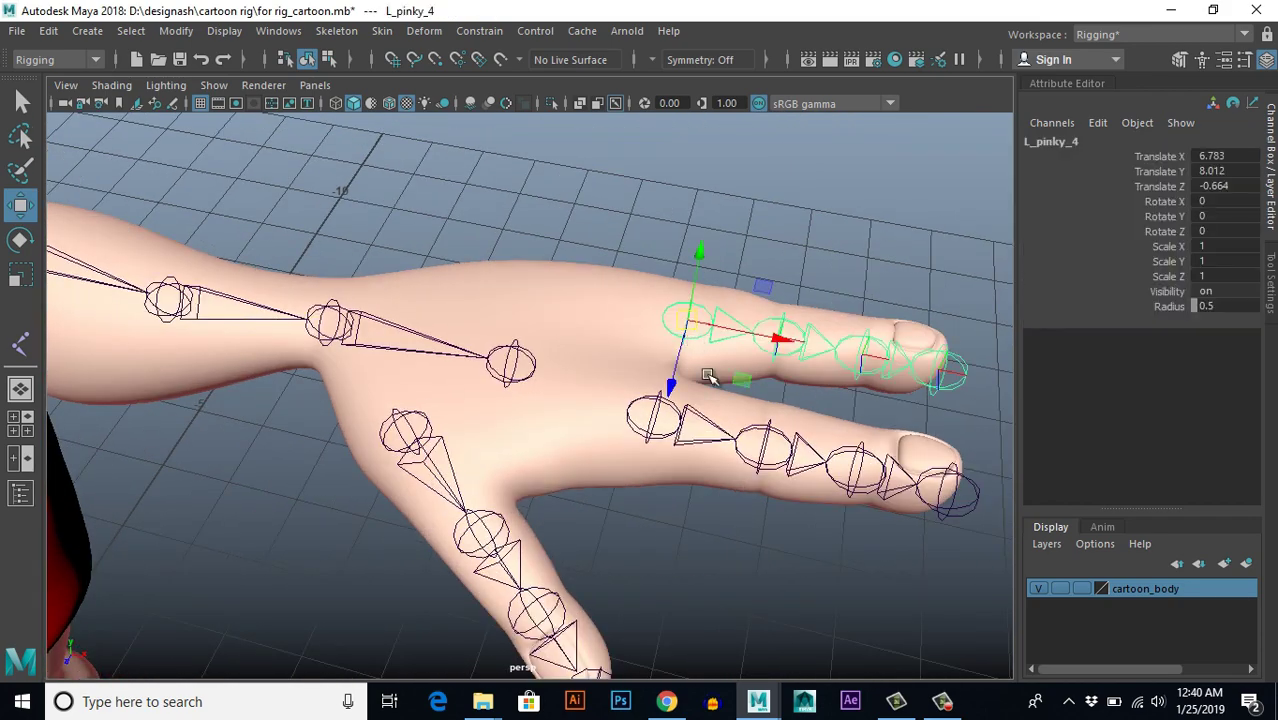
pyautogui.keyDown('shift'); pyautogui.click(659, 426); pyautogui.keyUp('shift')
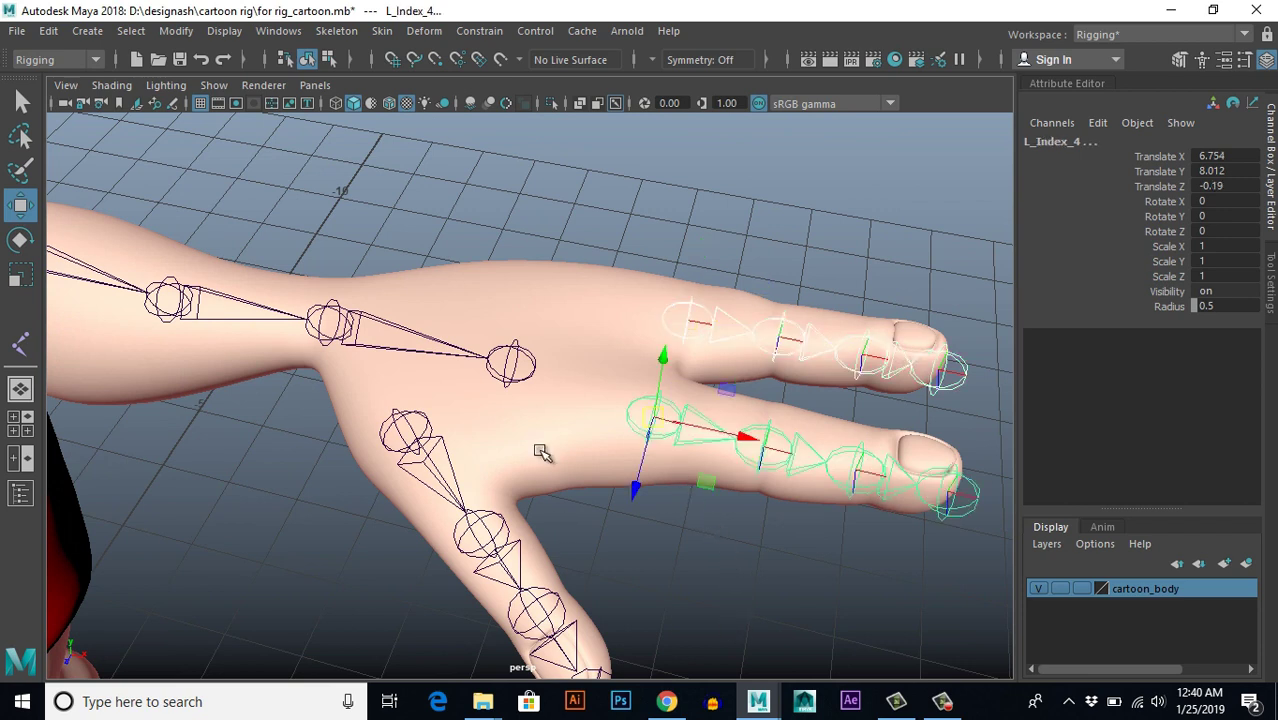
pyautogui.click(512, 347)
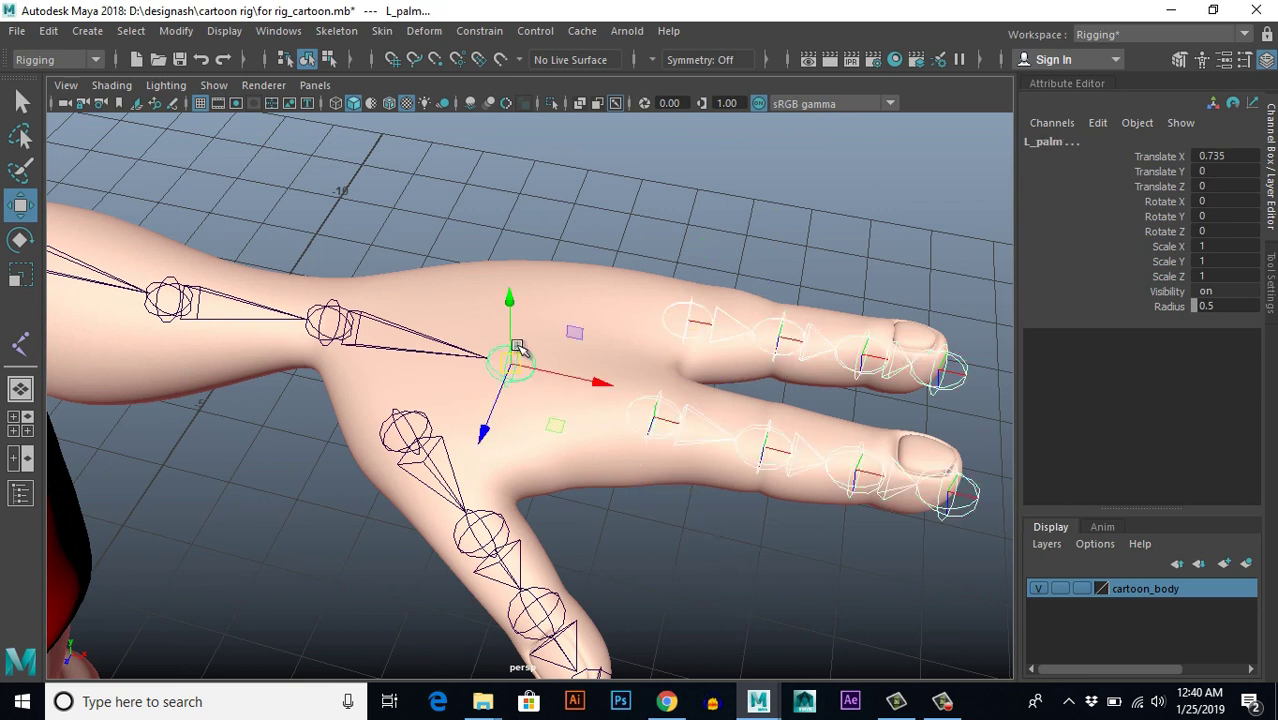
pyautogui.press('p')
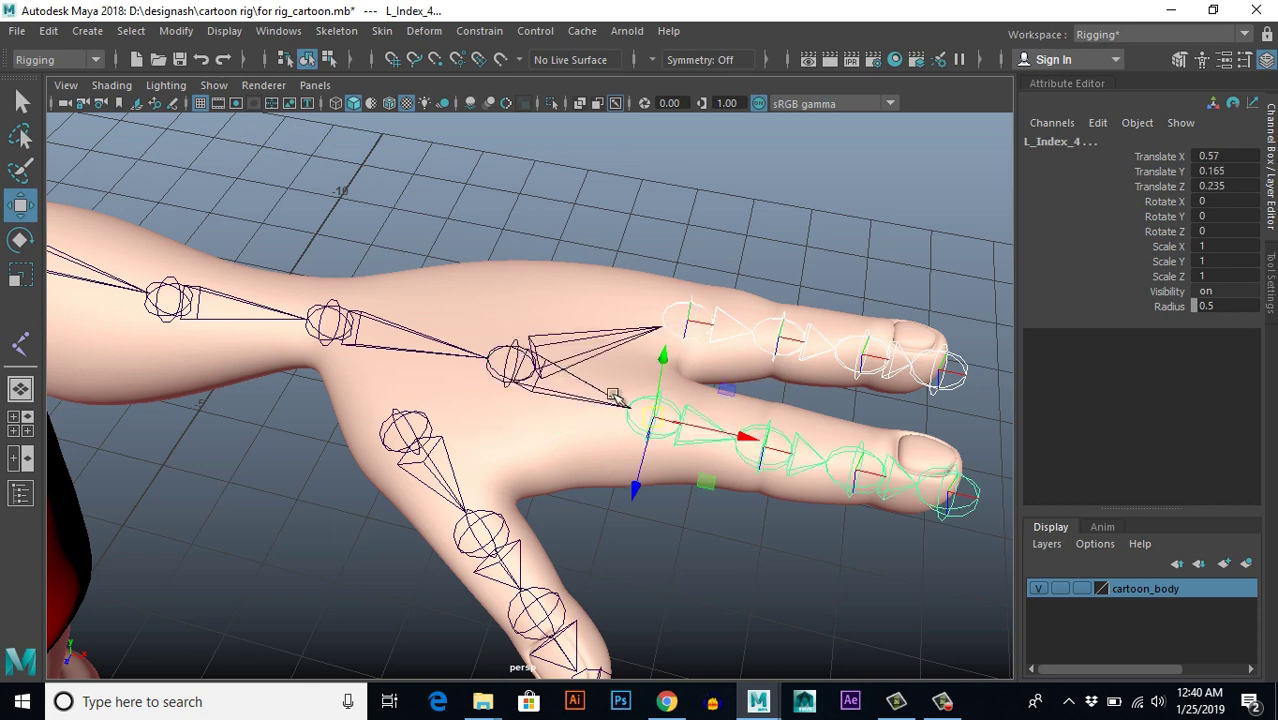
pyautogui.click(237, 198)
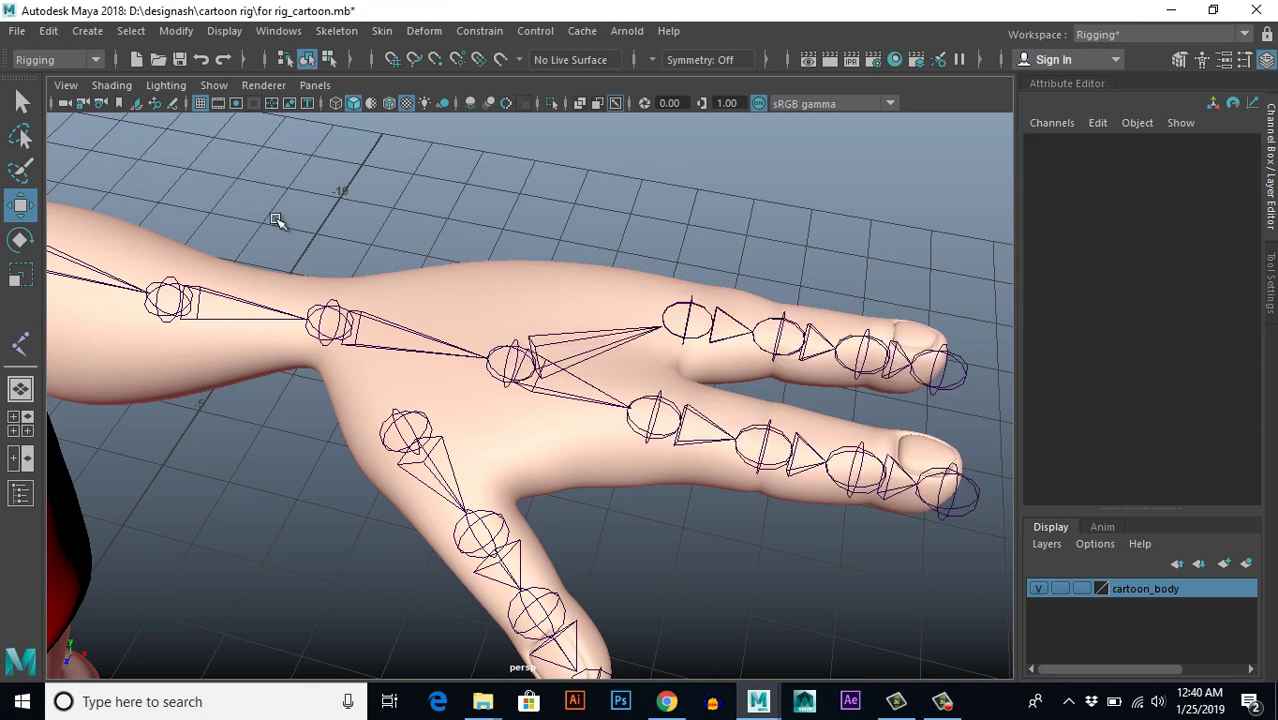
pyautogui.click(52, 32)
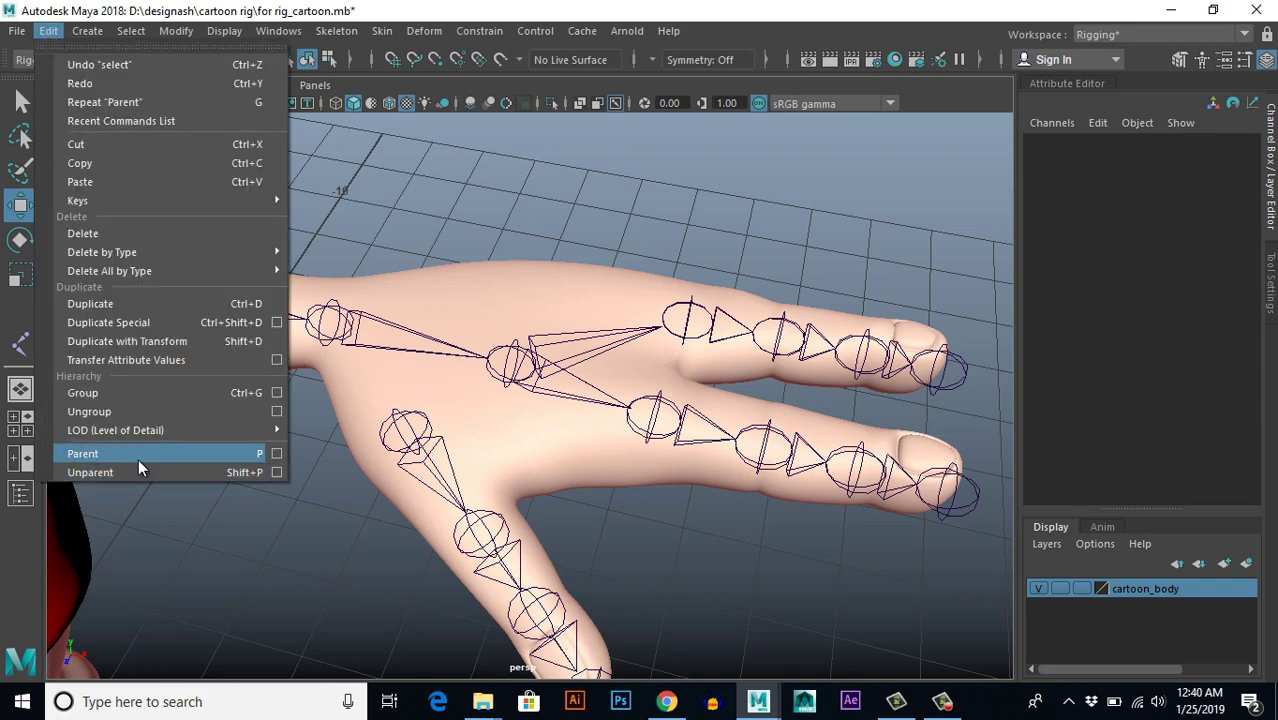
pyautogui.click(775, 170)
pyautogui.keyDown('alt'); pyautogui.moveTo(730, 416); pyautogui.dragTo(648, 502, button='right'); pyautogui.keyUp('alt')
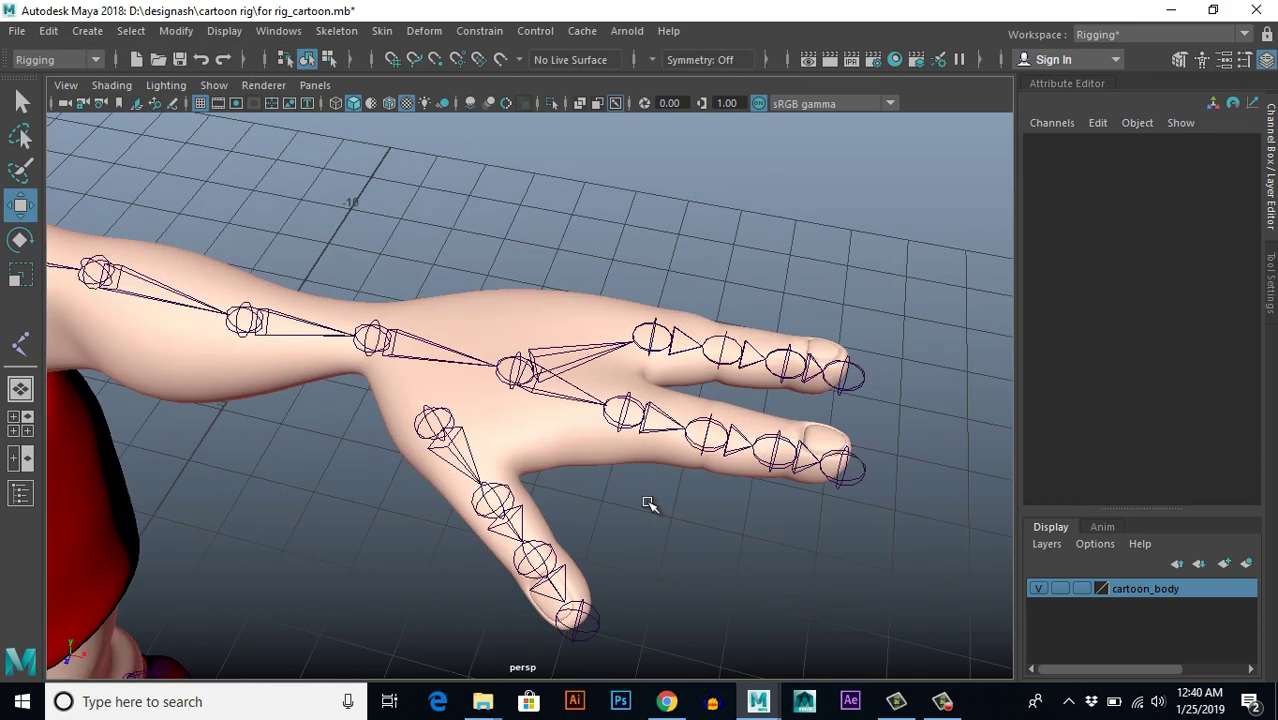
# Step: Parent the thumb chain's base joint L_Thumb_4 to the L_wrist joint
pyautogui.keyDown('alt'); pyautogui.moveTo(648, 502); pyautogui.dragTo(720, 518); pyautogui.keyUp('alt')
pyautogui.scroll(3, 588, 537)
pyautogui.click(545, 405)
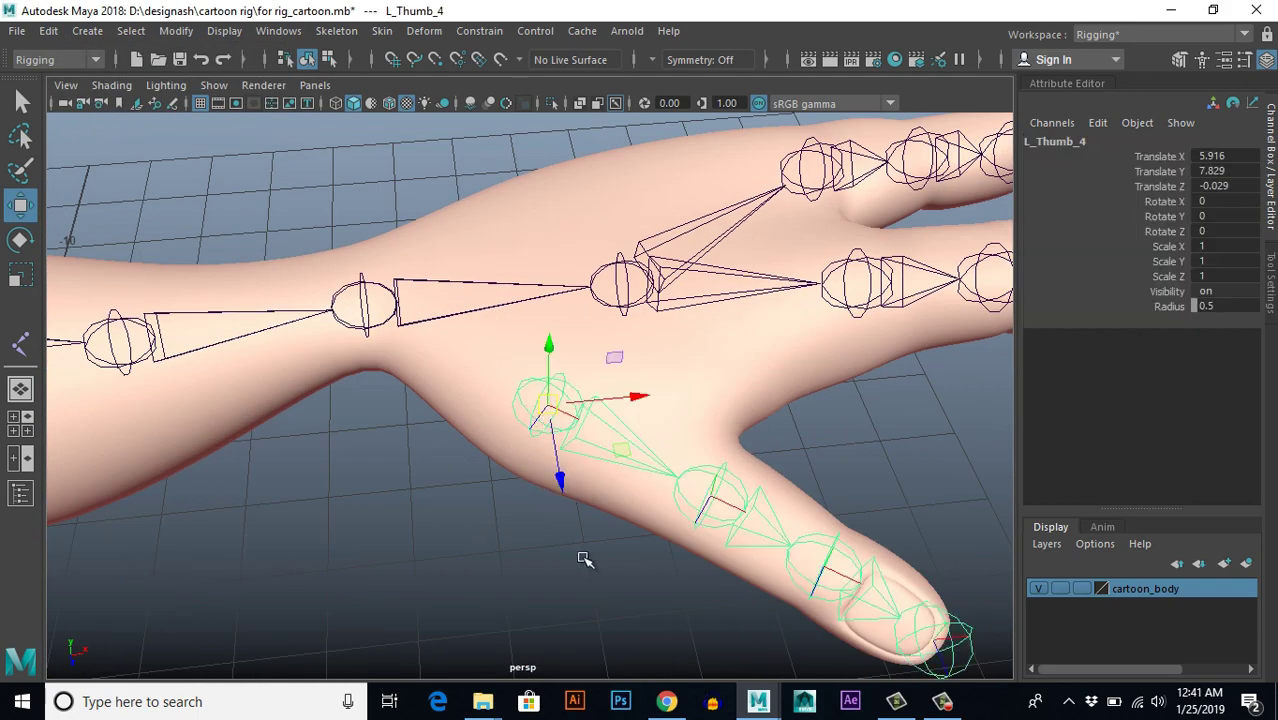
pyautogui.click(366, 306)
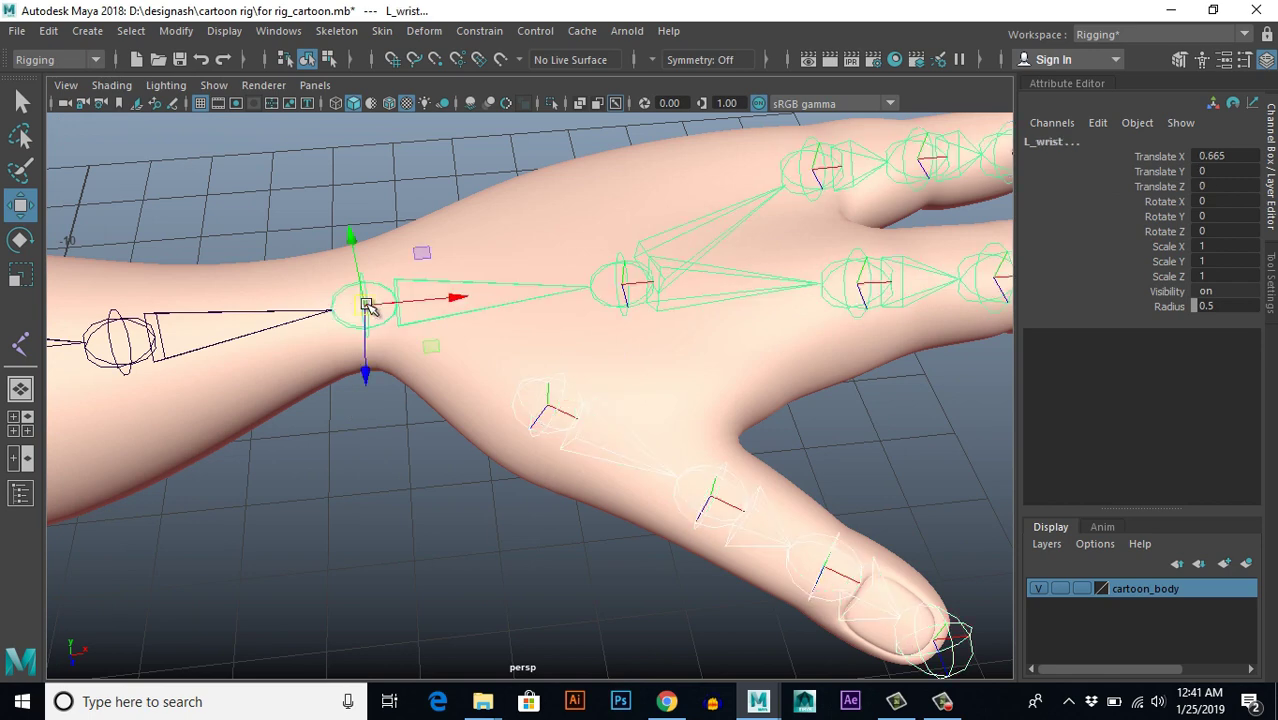
pyautogui.hotkey('ctrl', 'z')
pyautogui.scroll(-8, 431, 365)
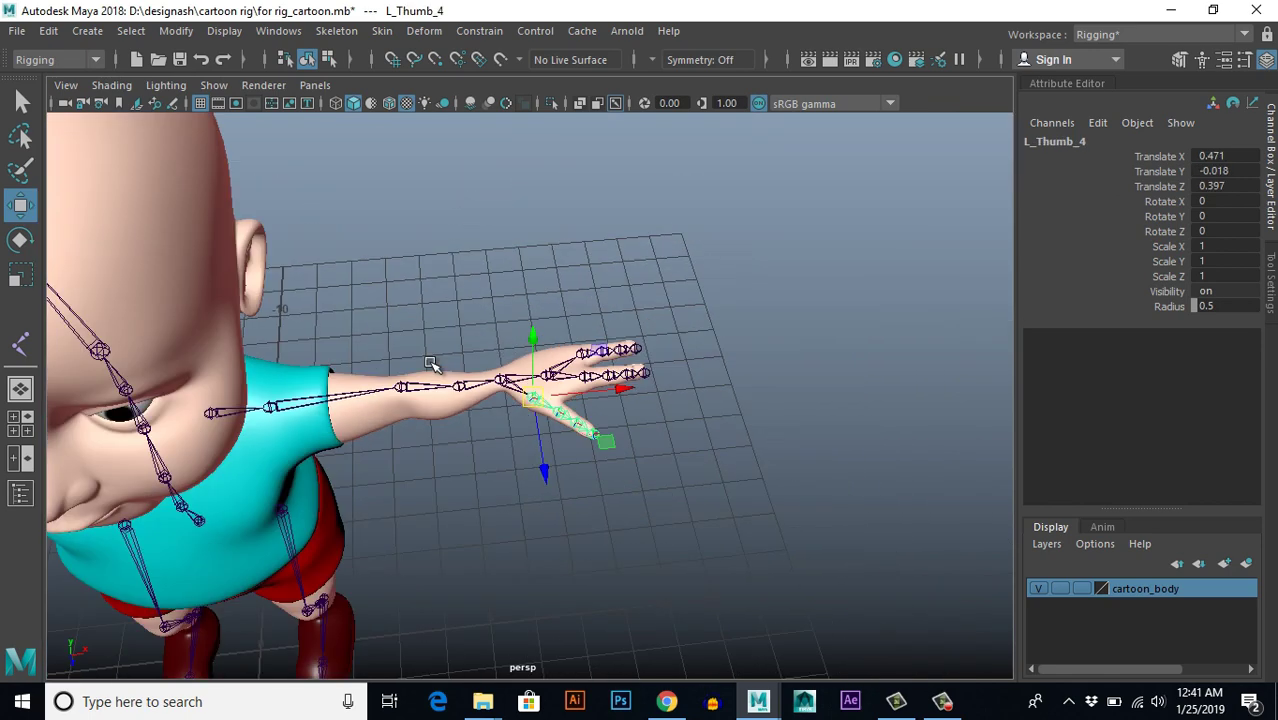
pyautogui.click(602, 528)
# Step: Parent the L_hip and R_hip joints to the lowest joint of the spine chain
pyautogui.keyDown('alt'); pyautogui.moveTo(602, 528); pyautogui.dragTo(400, 445); pyautogui.keyUp('alt')
pyautogui.keyDown('alt'); pyautogui.moveTo(351, 510); pyautogui.dragTo(481, 440, button='middle'); pyautogui.keyUp('alt')
pyautogui.scroll(-5, 481, 440)
pyautogui.keyDown('alt'); pyautogui.moveTo(495, 388); pyautogui.dragTo(545, 374, button='middle'); pyautogui.keyUp('alt')
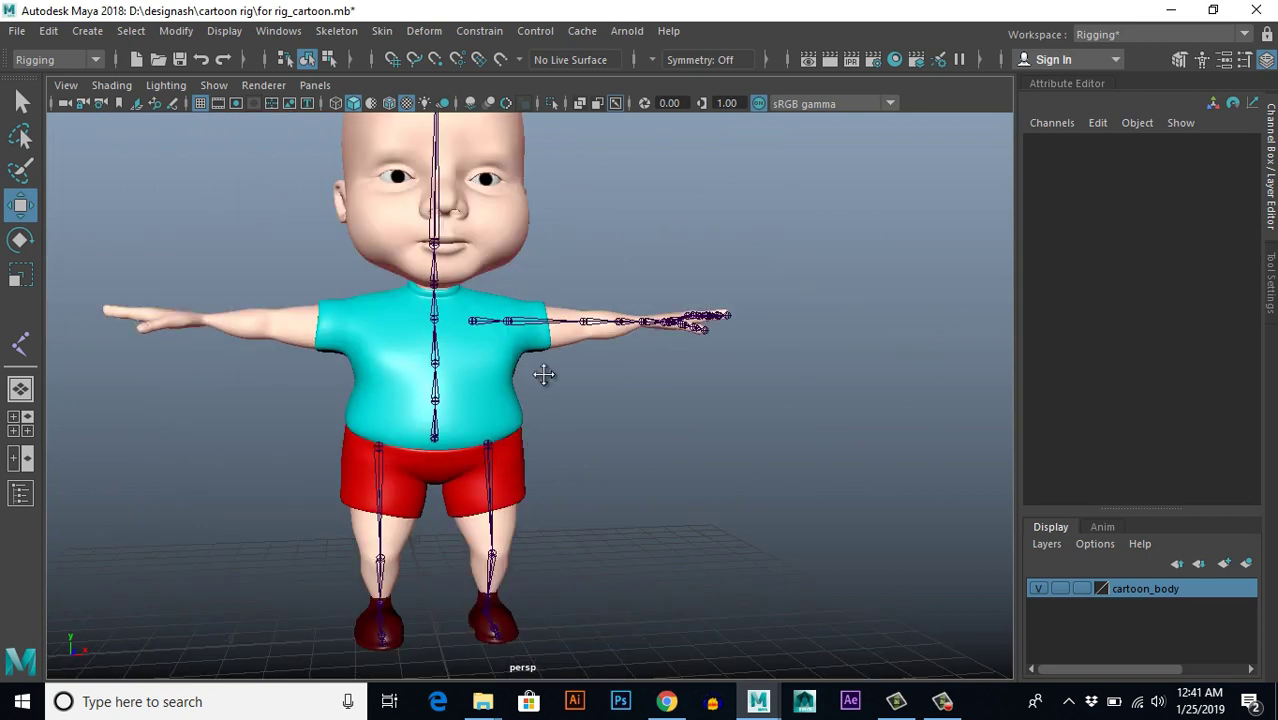
pyautogui.scroll(5, 545, 374)
pyautogui.keyDown('alt'); pyautogui.moveTo(574, 492); pyautogui.dragTo(619, 382, button='middle'); pyautogui.keyUp('alt')
pyautogui.keyDown('alt'); pyautogui.moveTo(590, 424); pyautogui.dragTo(566, 425); pyautogui.keyUp('alt')
pyautogui.scroll(3, 580, 423)
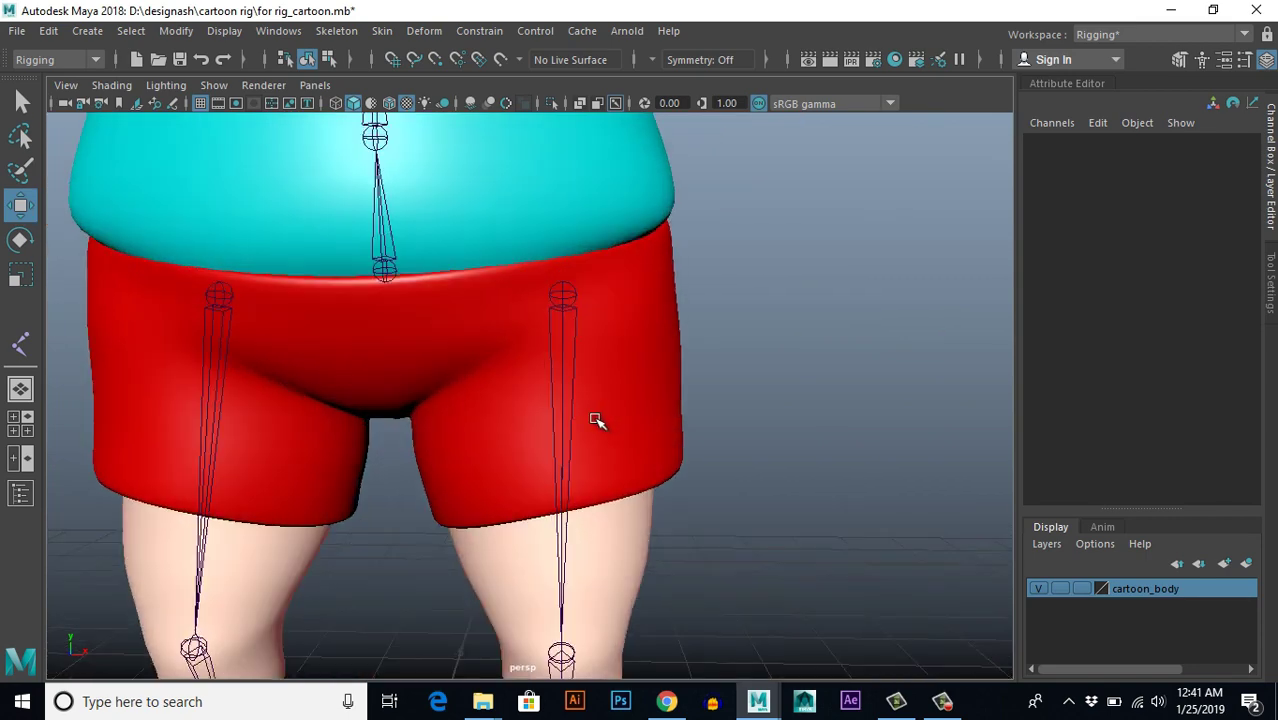
pyautogui.click(564, 297)
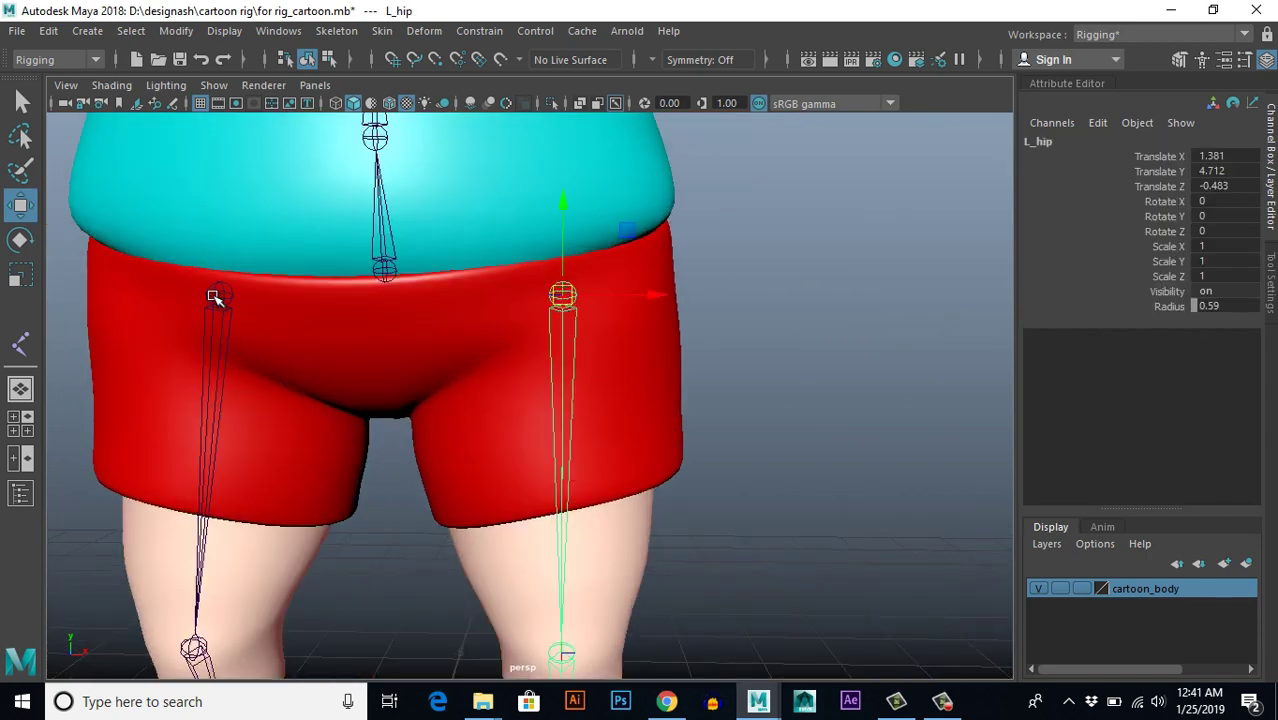
pyautogui.keyDown('shift'); pyautogui.click(215, 297); pyautogui.keyUp('shift')
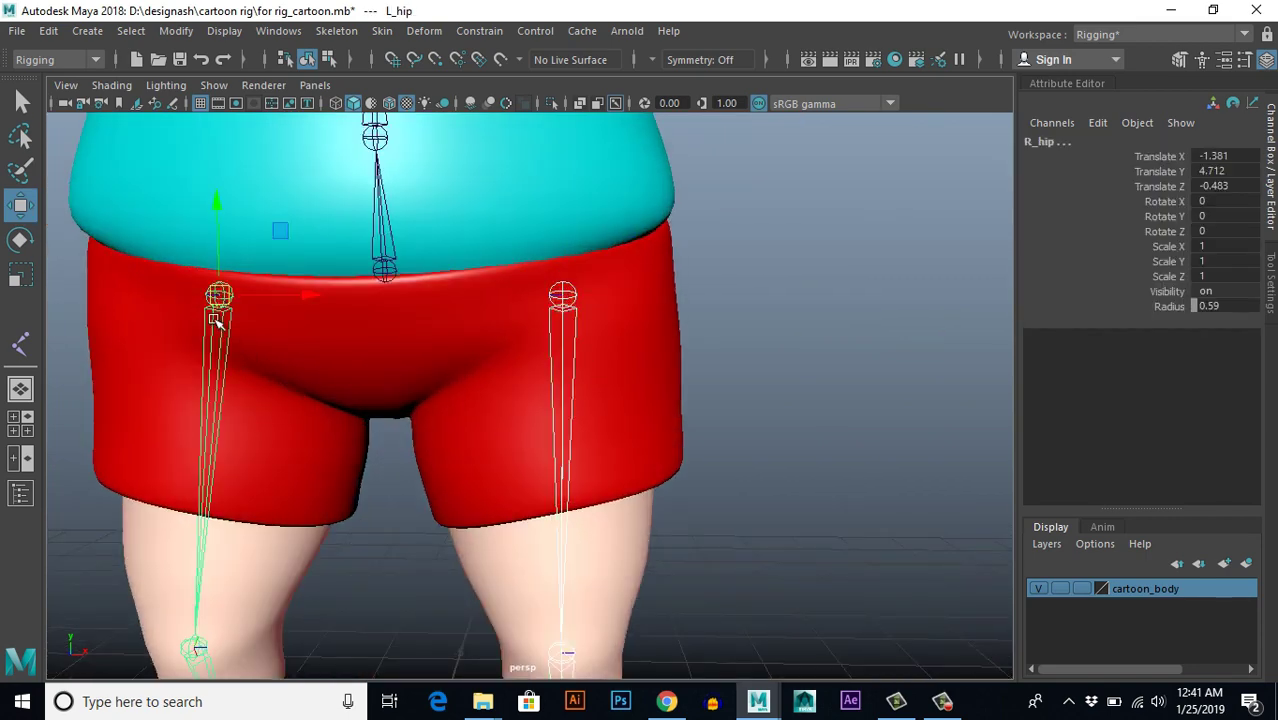
pyautogui.keyDown('shift'); pyautogui.click(388, 272); pyautogui.keyUp('shift')
pyautogui.press('p')
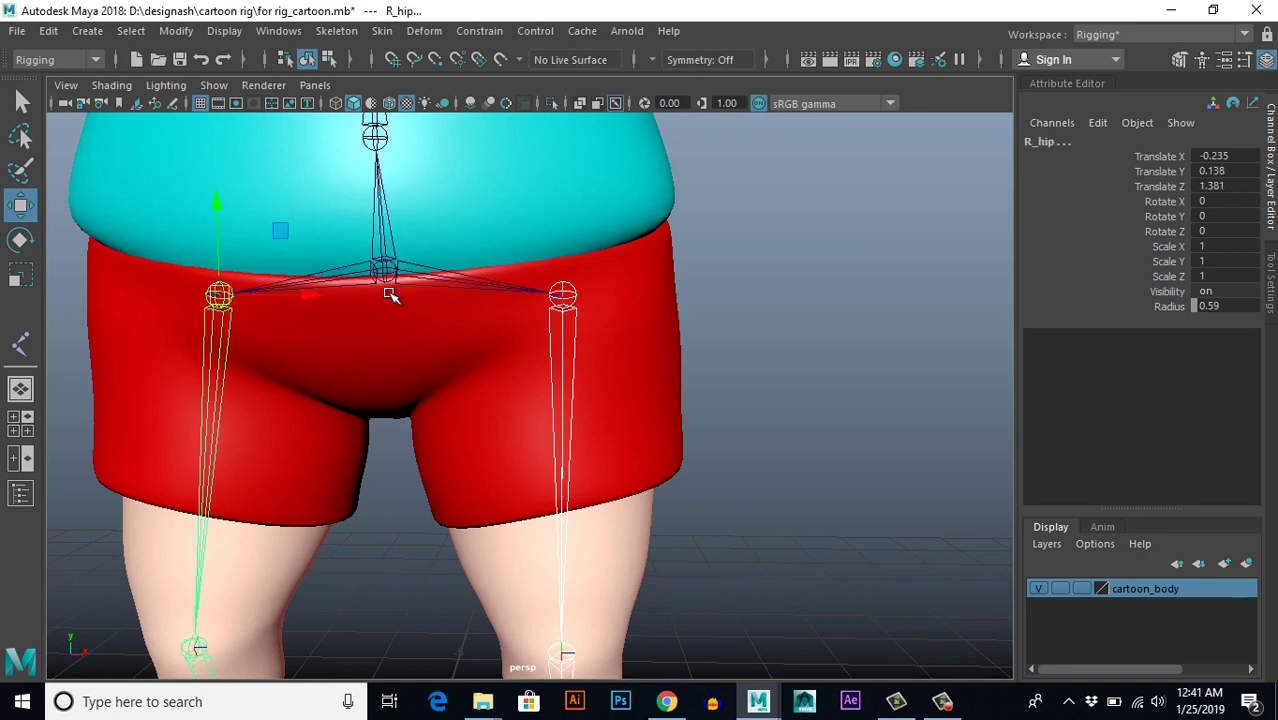
# Step: Parent the left clavicle joint, with its arm chain, to the Chest2 spine joint
pyautogui.scroll(-5, 608, 379)
pyautogui.scroll(3, 707, 373)
pyautogui.scroll(2, 625, 310)
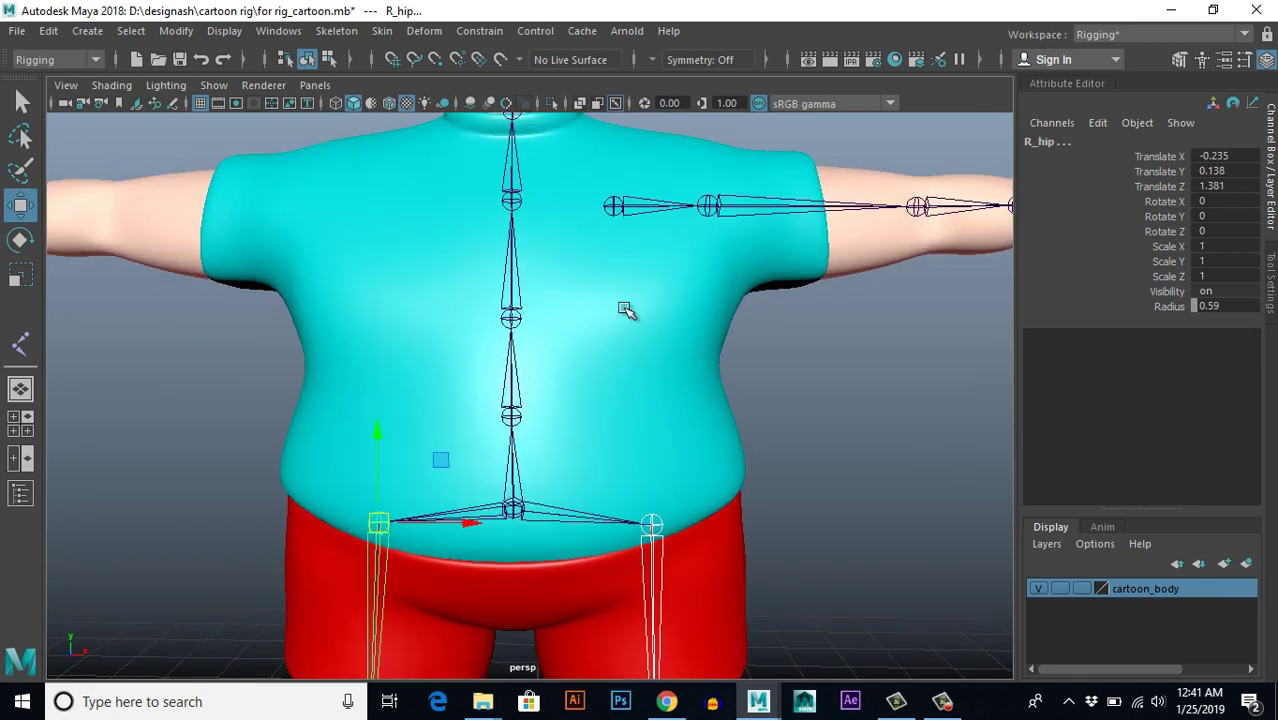
pyautogui.click(616, 209)
pyautogui.keyDown('alt'); pyautogui.moveTo(619, 302); pyautogui.dragTo(613, 368, button='middle'); pyautogui.keyUp('alt')
pyautogui.scroll(2, 613, 368)
pyautogui.scroll(-3, 610, 371)
pyautogui.keyDown('alt'); pyautogui.moveTo(610, 371); pyautogui.dragTo(498, 383); pyautogui.keyUp('alt')
pyautogui.scroll(2, 545, 390)
pyautogui.click(471, 302)
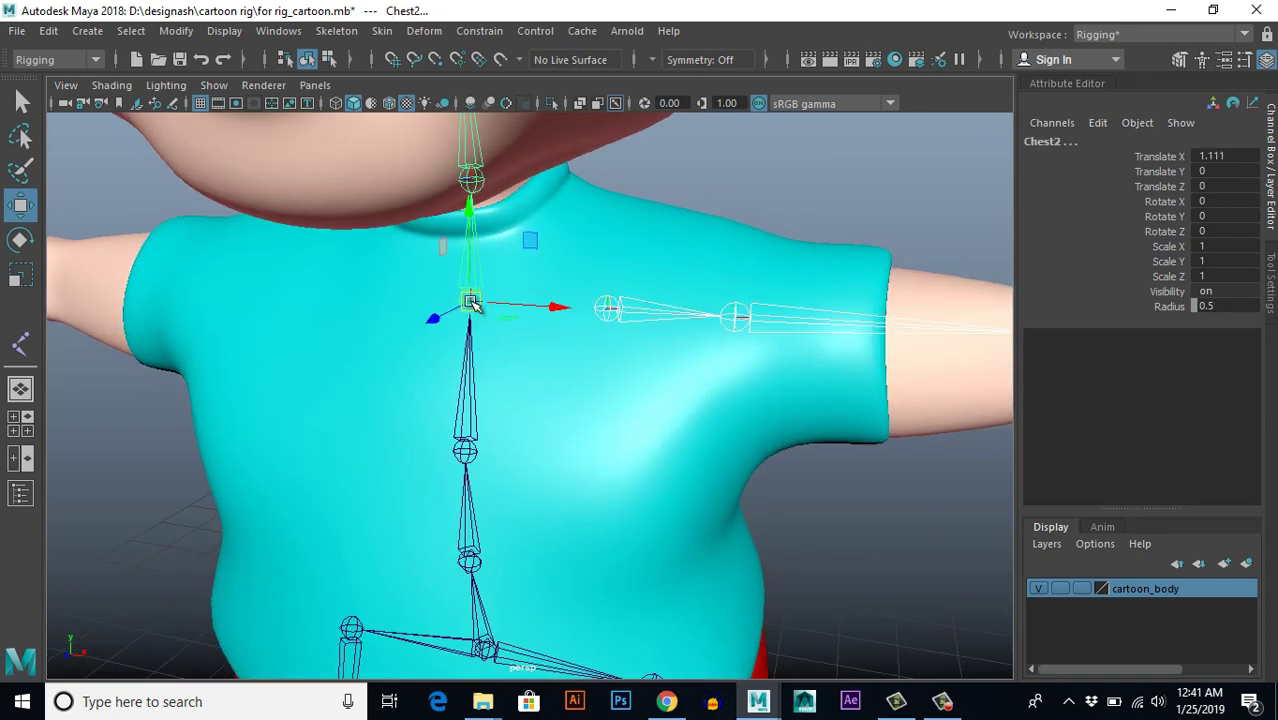
pyautogui.press('p')
pyautogui.scroll(-3, 787, 506)
pyautogui.click(787, 506)
pyautogui.scroll(-4, 695, 511)
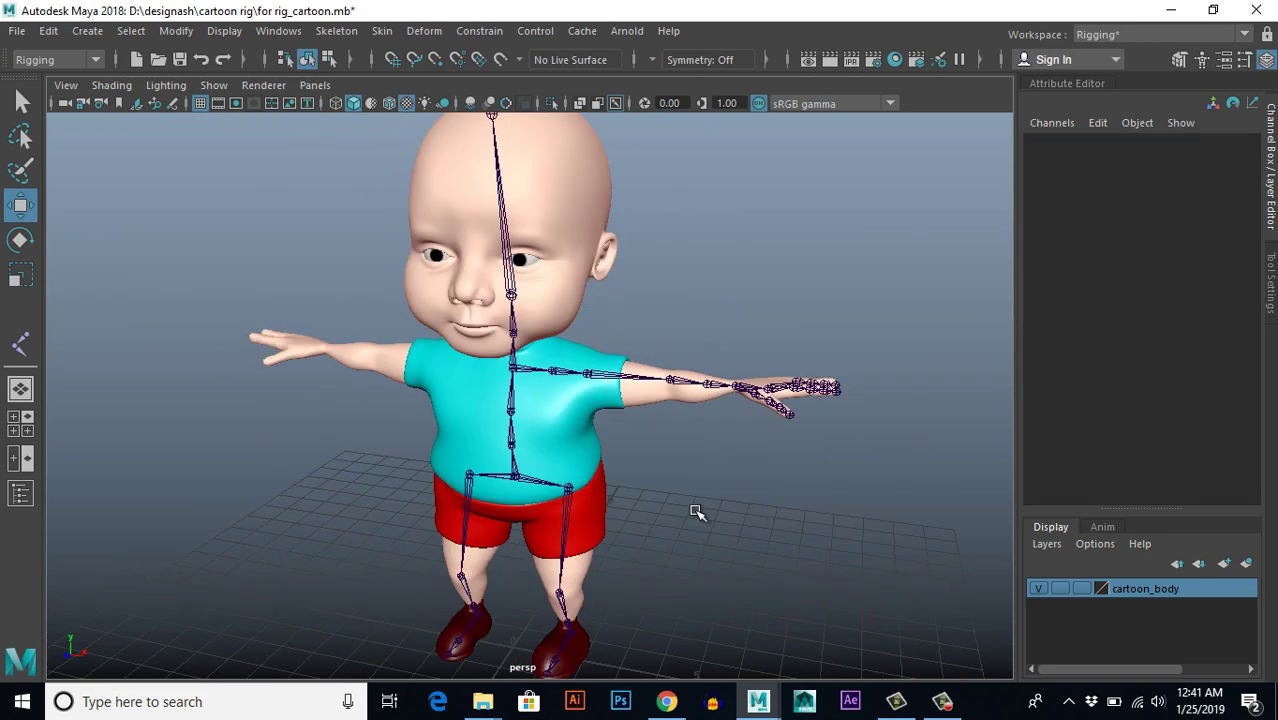
# Step: Mirror the L_Clavical arm chain across YZ with the Orientation function, replacing L_ with R_ in the joint names
pyautogui.keyDown('alt'); pyautogui.moveTo(668, 515); pyautogui.dragTo(706, 494); pyautogui.keyUp('alt')
pyautogui.scroll(-4, 709, 454)
pyautogui.keyDown('alt'); pyautogui.moveTo(707, 495); pyautogui.dragTo(709, 425, button='middle'); pyautogui.keyUp('alt')
pyautogui.scroll(6, 709, 440)
pyautogui.keyDown('alt'); pyautogui.moveTo(750, 400); pyautogui.dragTo(713, 424); pyautogui.keyUp('alt')
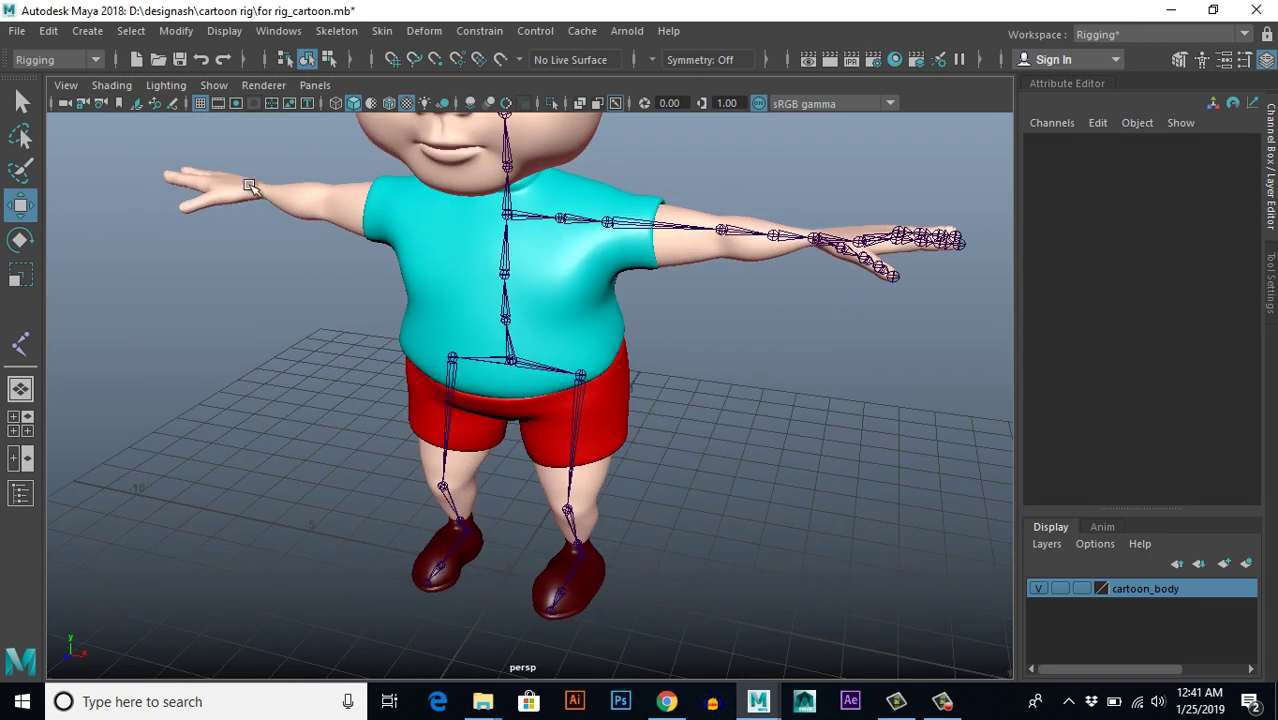
pyautogui.keyDown('alt'); pyautogui.moveTo(633, 381); pyautogui.dragTo(718, 371); pyautogui.keyUp('alt')
pyautogui.click(579, 226)
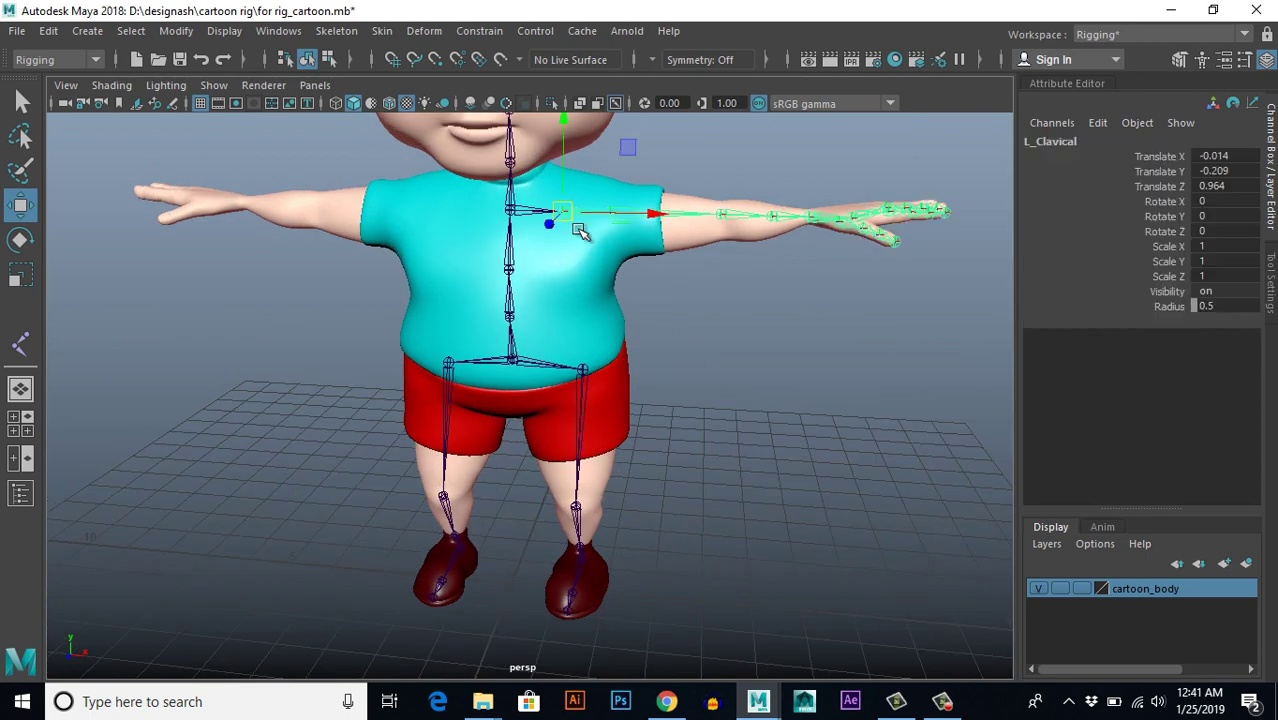
pyautogui.keyDown('alt'); pyautogui.moveTo(582, 234); pyautogui.dragTo(770, 400); pyautogui.keyUp('alt')
pyautogui.click(340, 31)
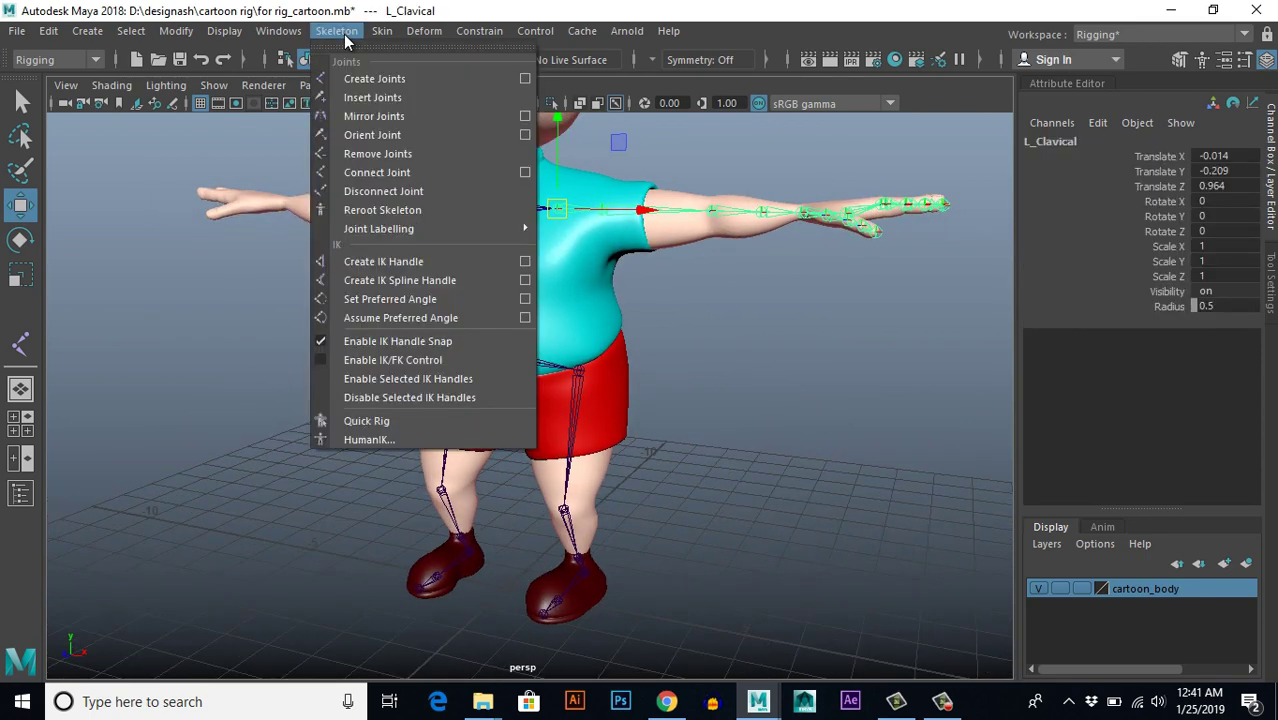
pyautogui.click(525, 117)
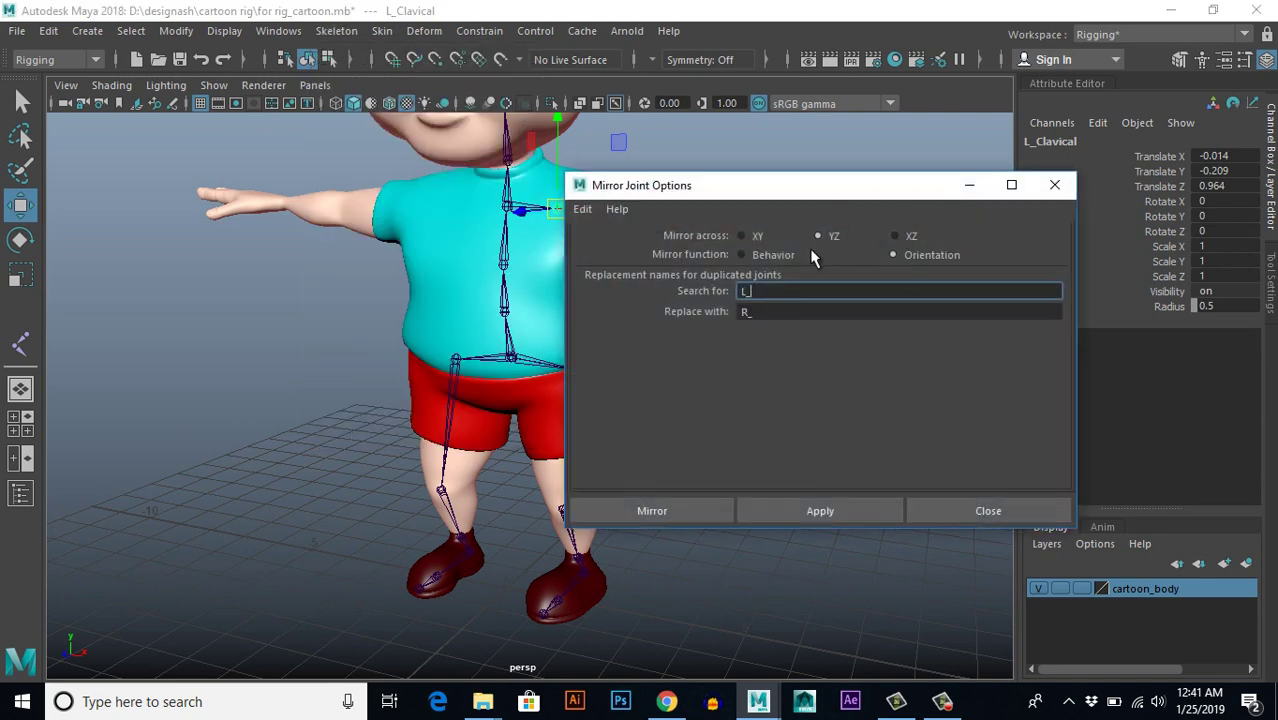
pyautogui.click(656, 512)
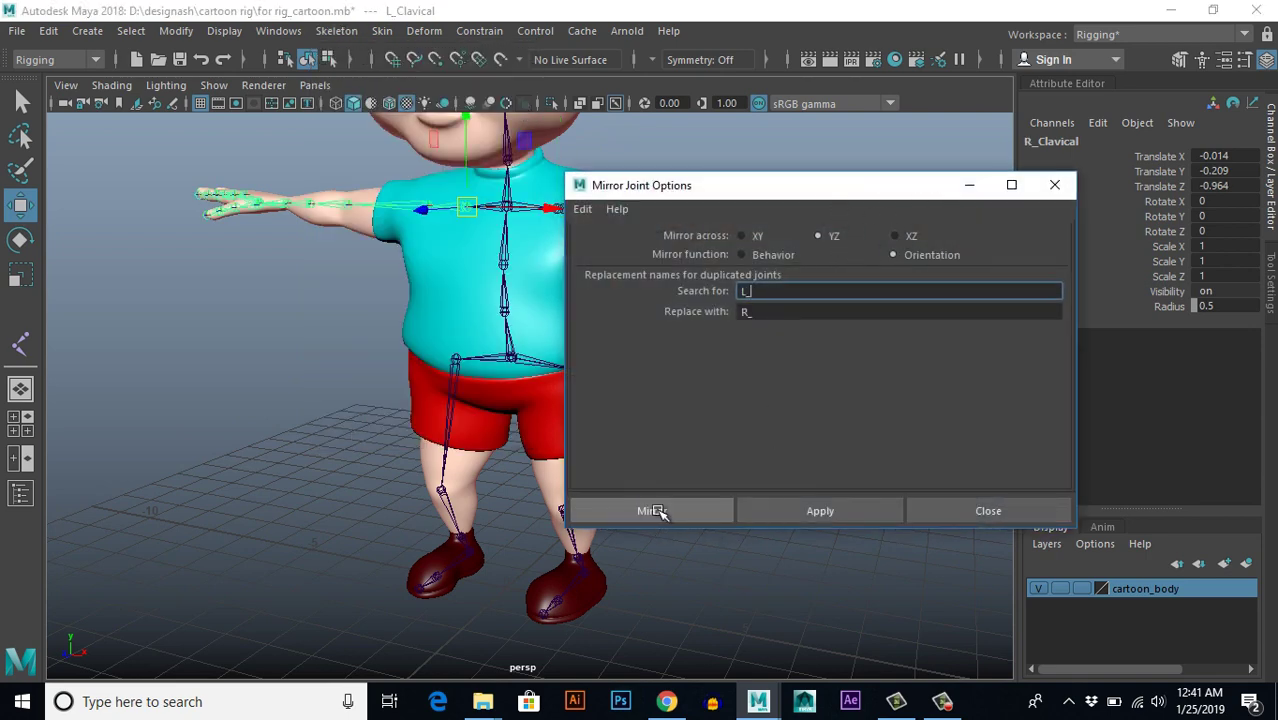
# Step: Examine the full skeleton on the character, checking both arms, the spine and the legs from several angles
pyautogui.keyDown('alt'); pyautogui.moveTo(430, 400); pyautogui.dragTo(491, 397); pyautogui.keyUp('alt')
pyautogui.keyDown('alt'); pyautogui.moveTo(491, 397); pyautogui.dragTo(522, 474, button='middle'); pyautogui.keyUp('alt')
pyautogui.scroll(4, 522, 474)
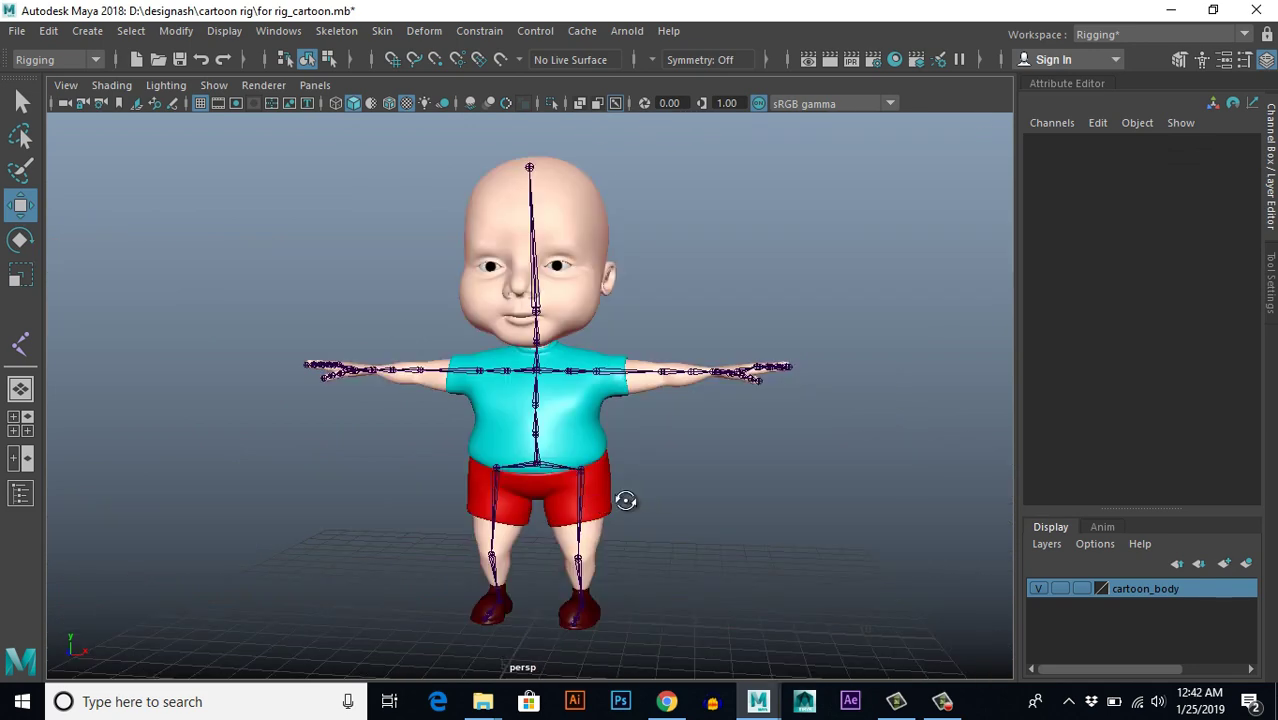
pyautogui.keyDown('alt'); pyautogui.moveTo(625, 500); pyautogui.dragTo(646, 523); pyautogui.keyUp('alt')
pyautogui.keyDown('alt'); pyautogui.moveTo(640, 520); pyautogui.dragTo(563, 531, button='right'); pyautogui.keyUp('alt')
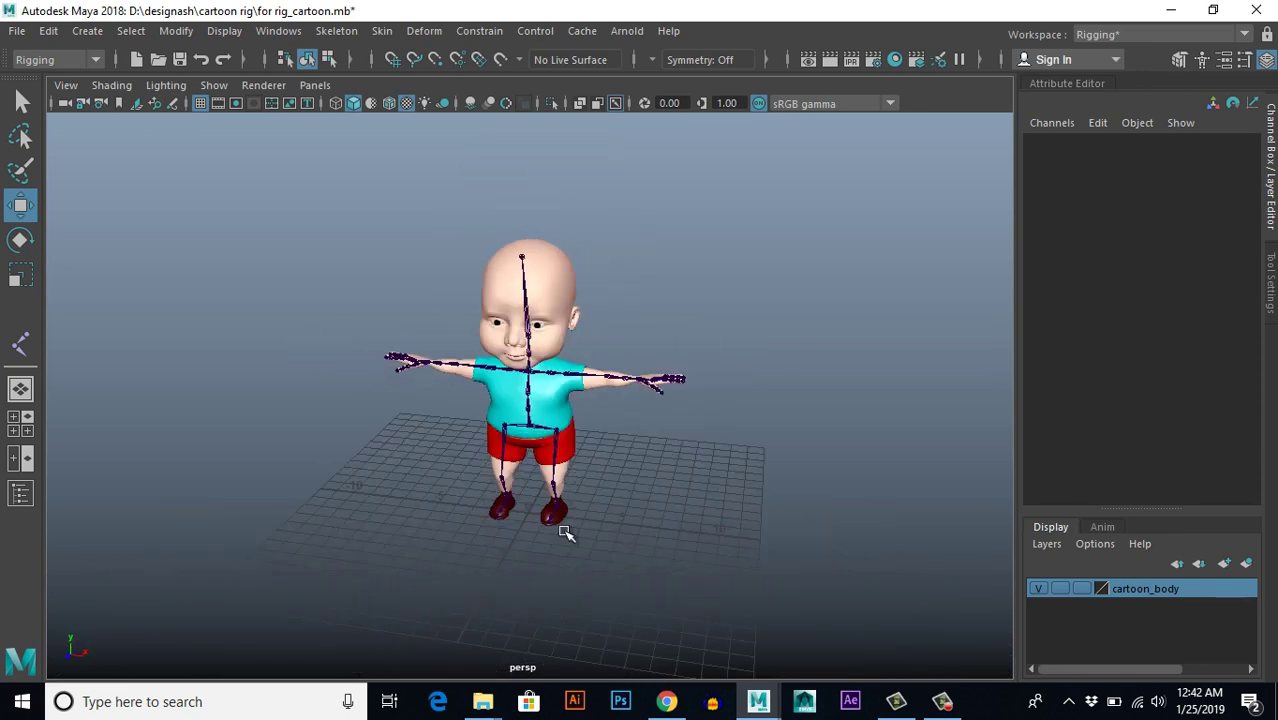
pyautogui.scroll(5, 639, 393)
pyautogui.moveTo(676, 490)
pyautogui.keyDown('alt'); pyautogui.mouseDown()
pyautogui.moveTo(679, 476)
pyautogui.moveTo(653, 482)
pyautogui.moveTo(672, 478)
pyautogui.mouseUp(); pyautogui.keyUp('alt')
pyautogui.scroll(-3, 653, 482)
pyautogui.keyDown('alt'); pyautogui.moveTo(673, 480); pyautogui.dragTo(675, 511, button='right'); pyautogui.keyUp('alt')
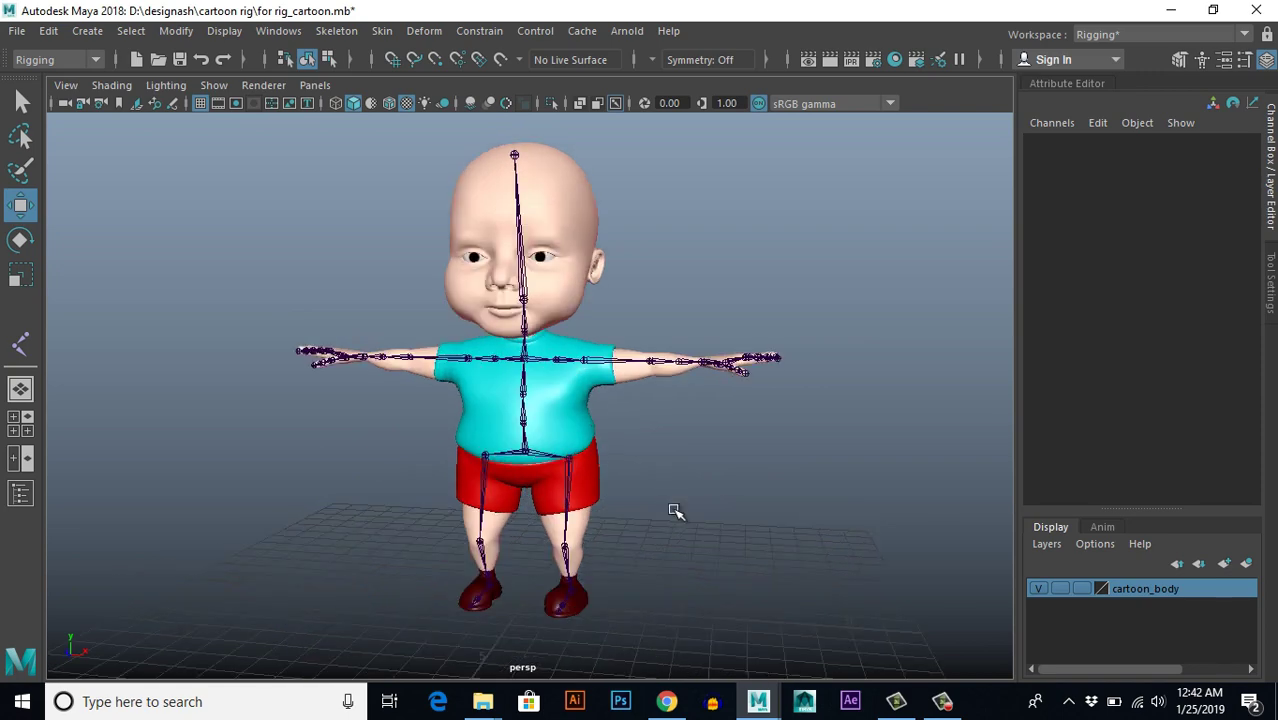